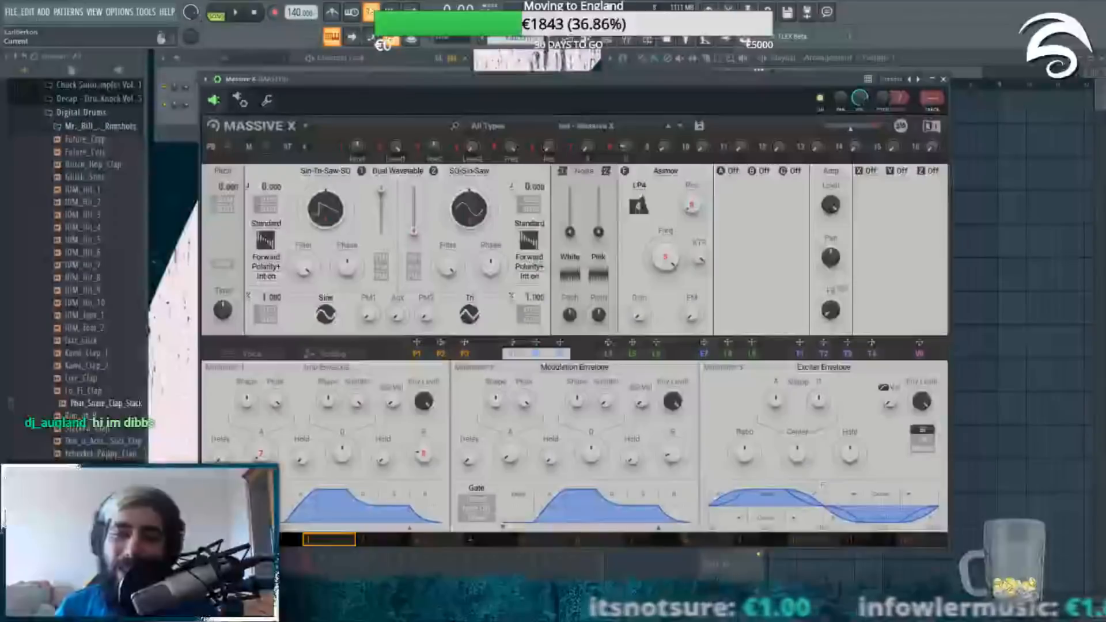
pyautogui.moveTo(550, 79); pyautogui.dragTo(580, 108)
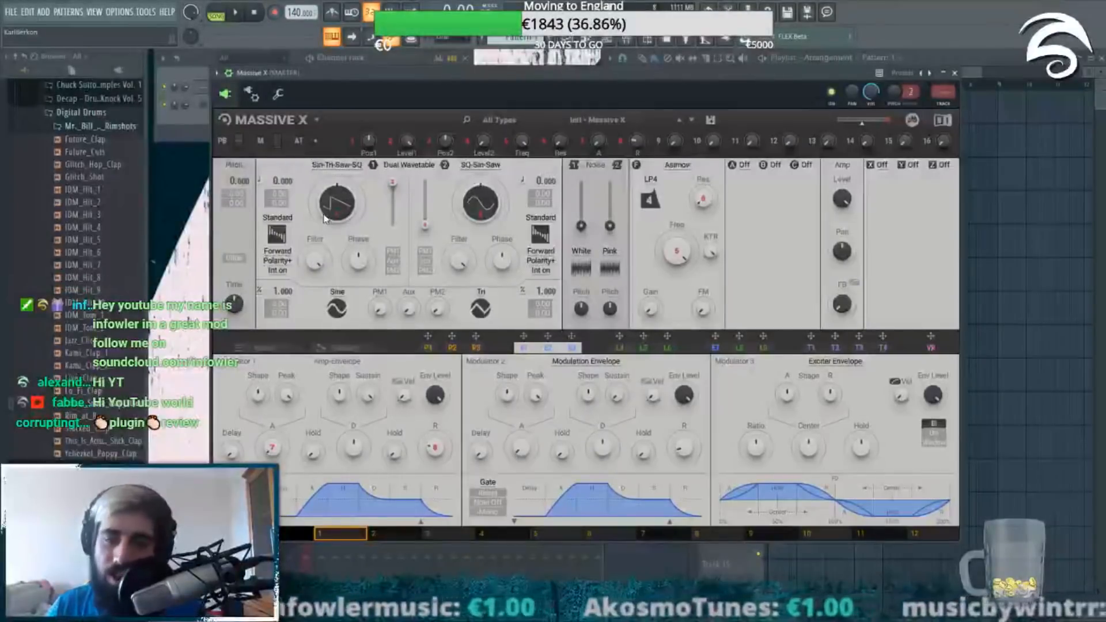
pyautogui.moveTo(614, 96); pyautogui.dragTo(734, 165)
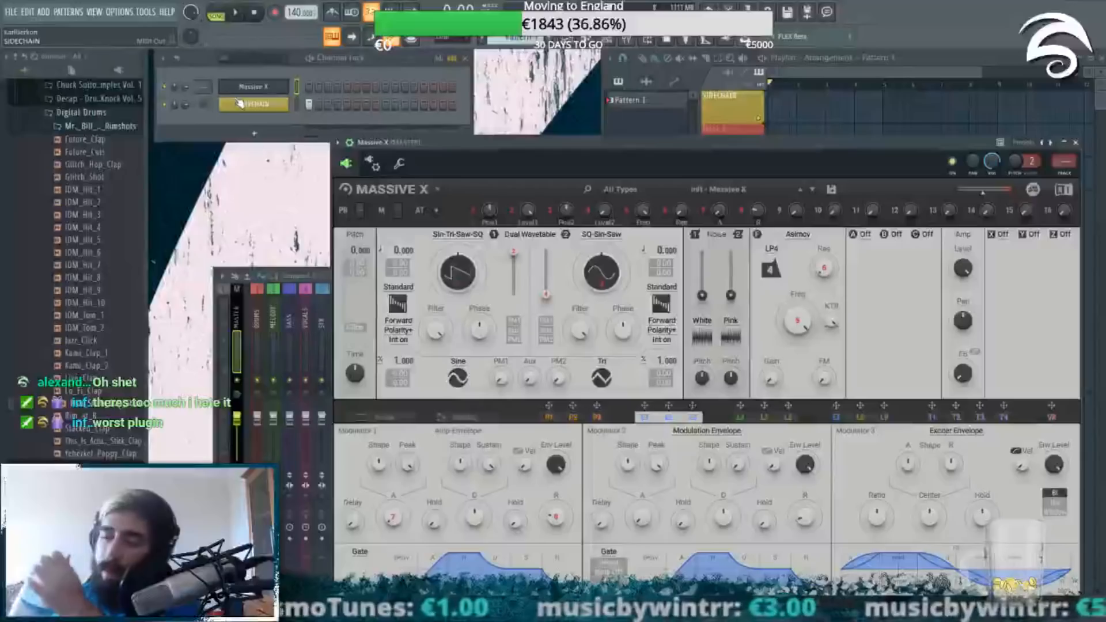
pyautogui.moveTo(659, 146); pyautogui.dragTo(544, 107)
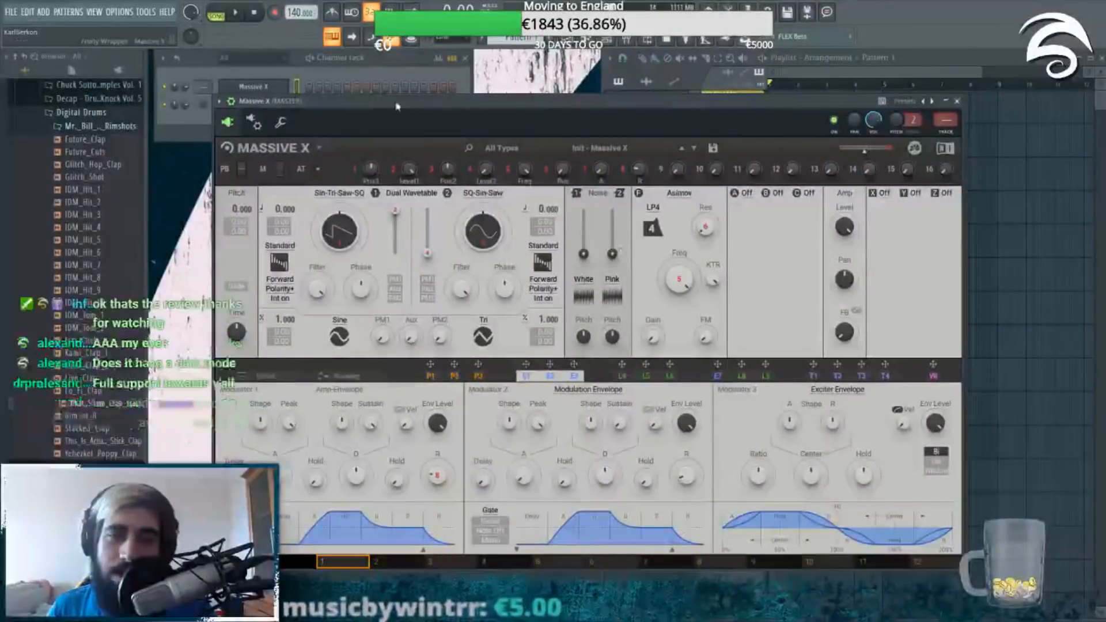
pyautogui.moveTo(516, 108); pyautogui.dragTo(531, 74)
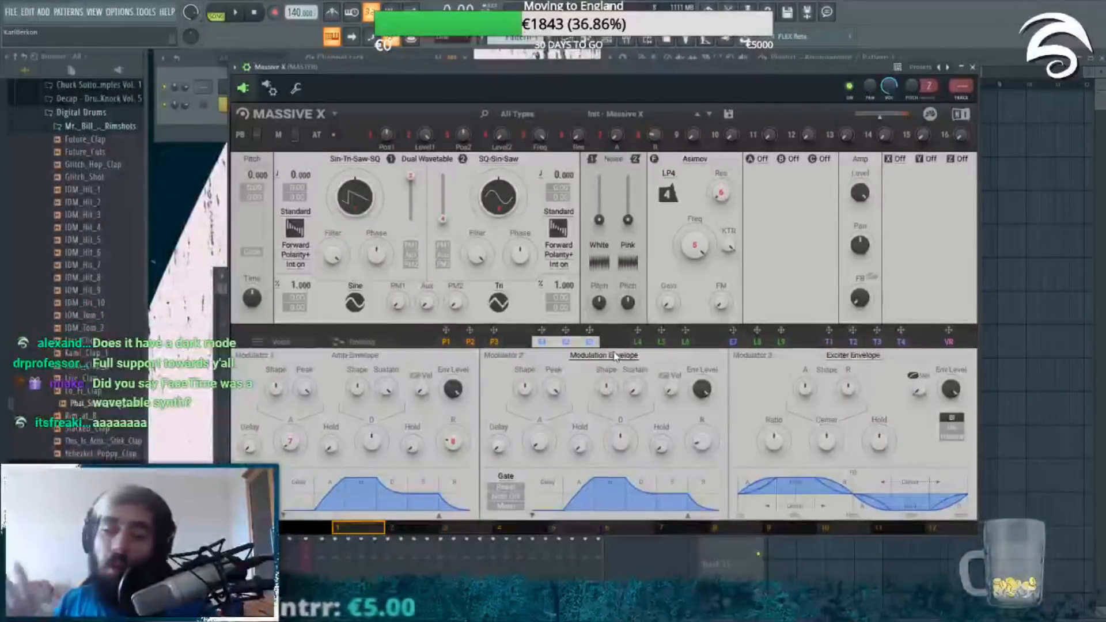
pyautogui.moveTo(377, 81); pyautogui.dragTo(369, 95)
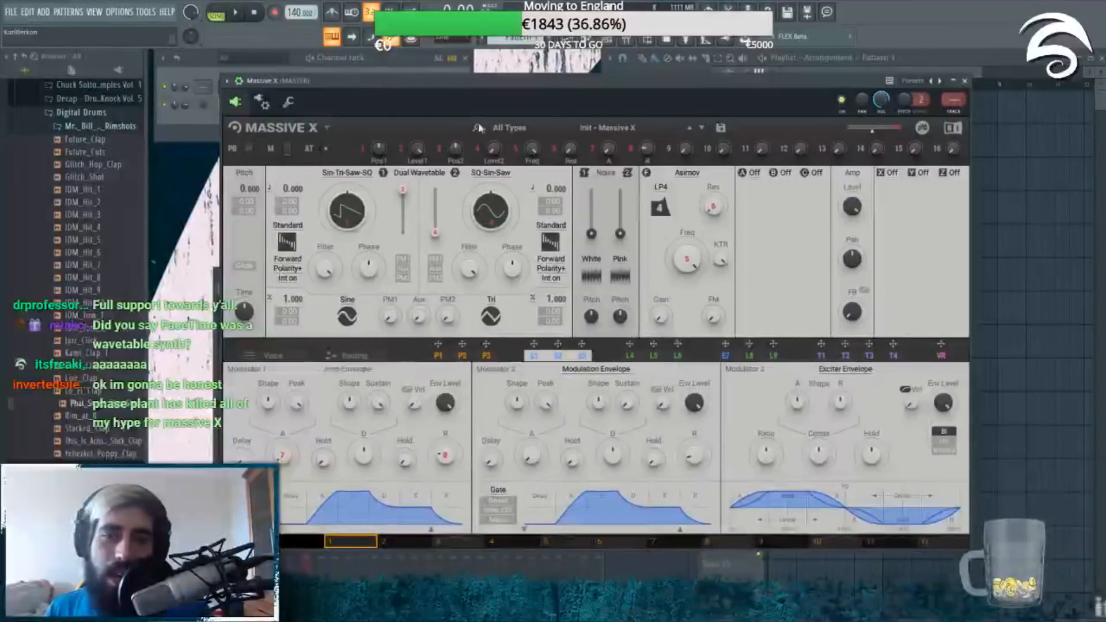
# Step: Page through the preset browser's full All Types list to review the available Massive X presets
pyautogui.click(533, 128)
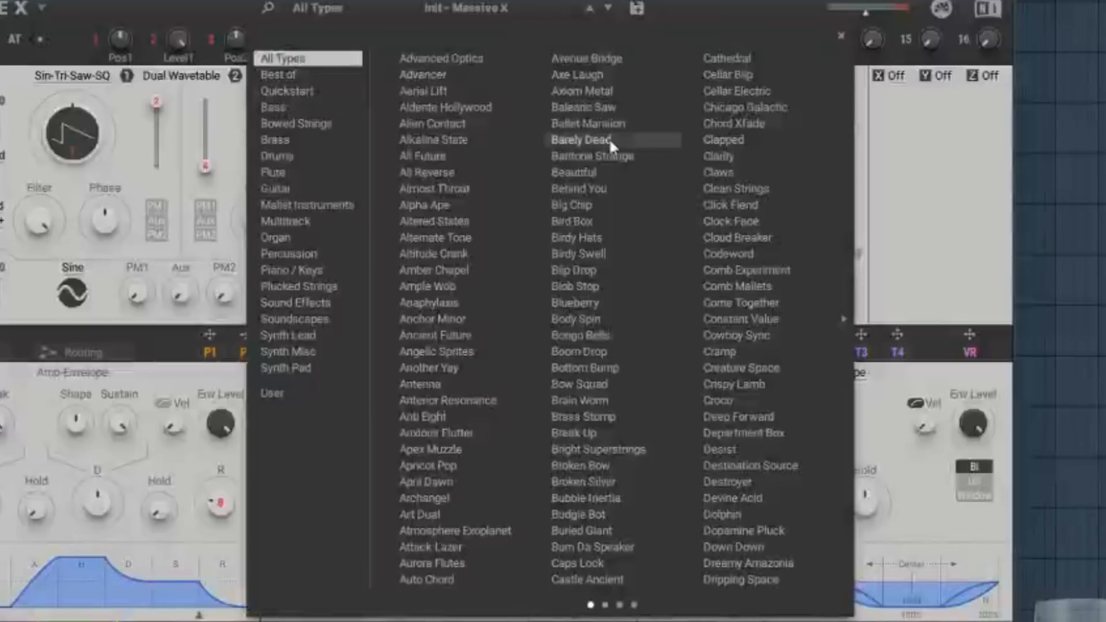
pyautogui.click(605, 605)
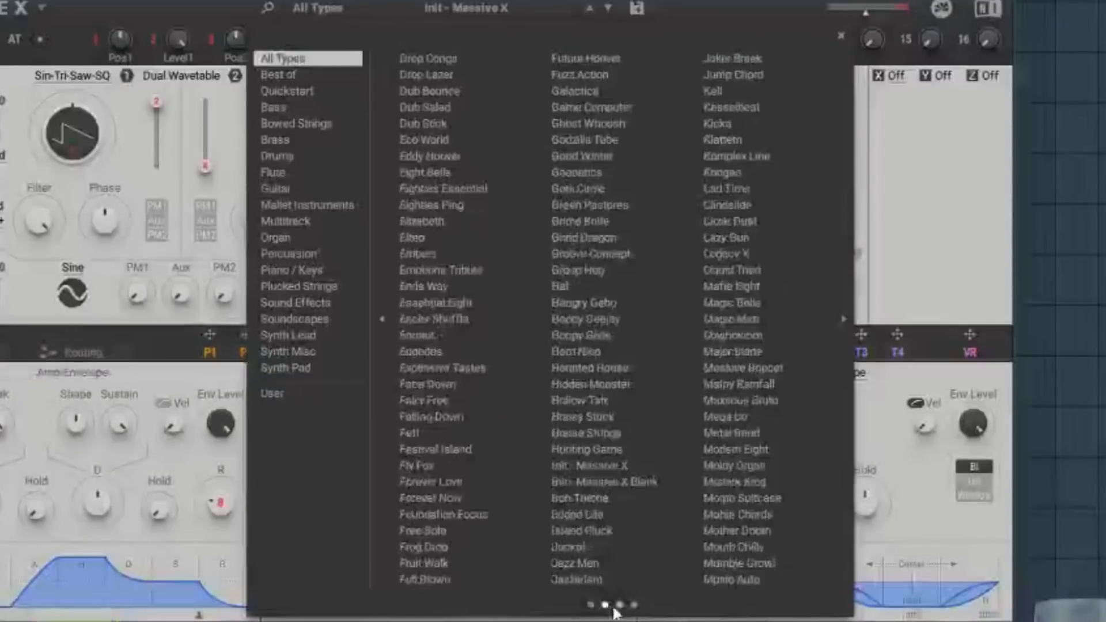
pyautogui.click(619, 605)
pyautogui.click(719, 523)
pyautogui.click(690, 522)
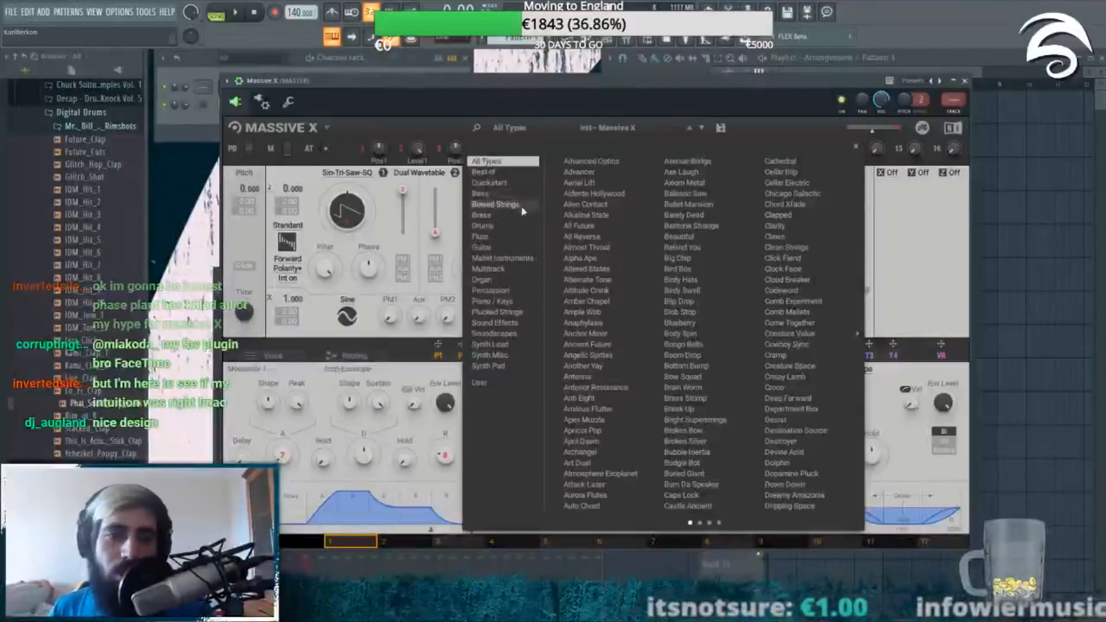
# Step: Audition the Drums presets Clapped, Tripper and Urban Eight, and close the preset browser
pyautogui.click(483, 226)
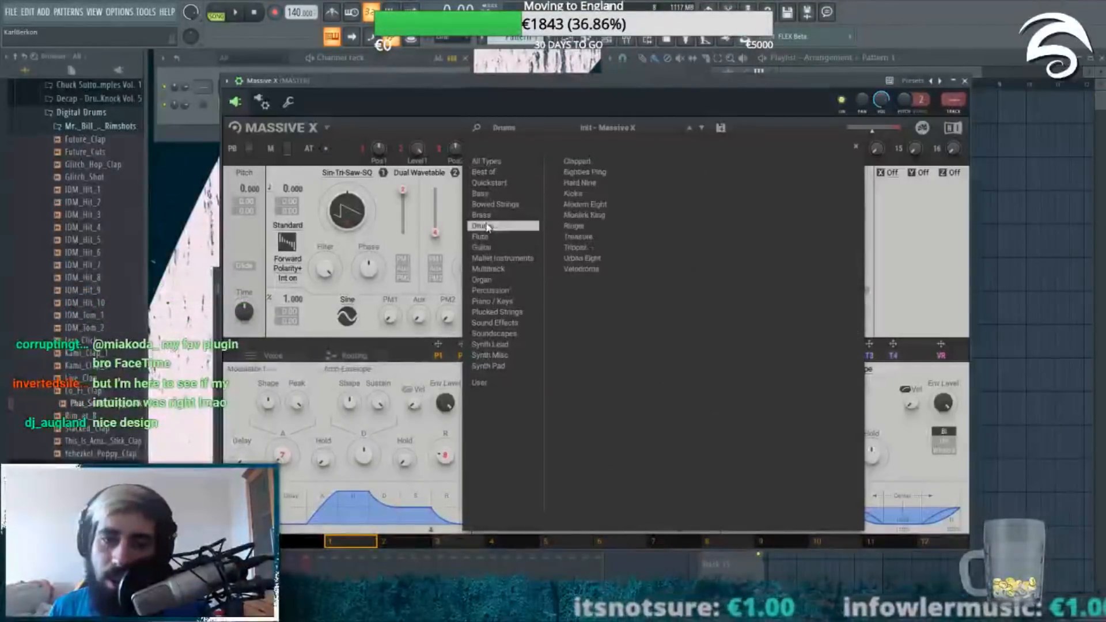
pyautogui.click(587, 160)
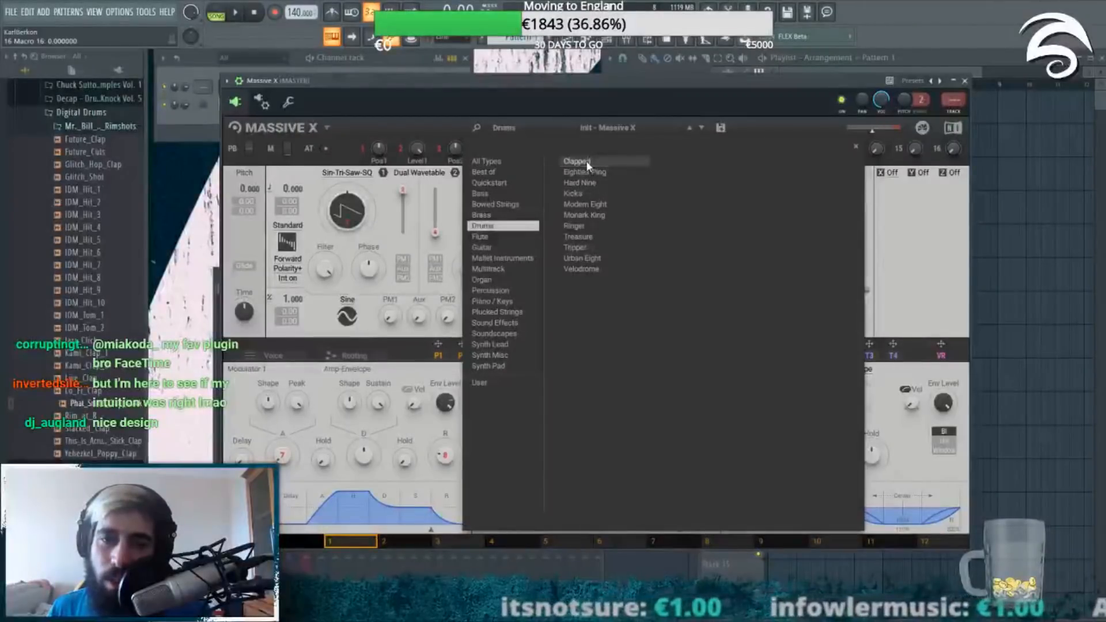
pyautogui.press('z')
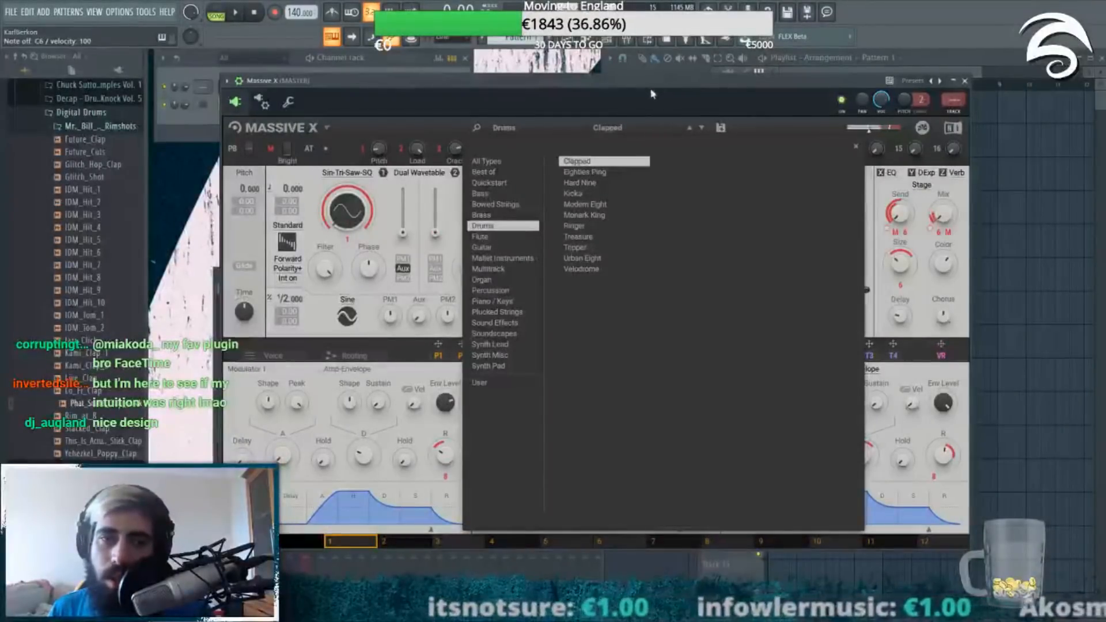
pyautogui.click(599, 248)
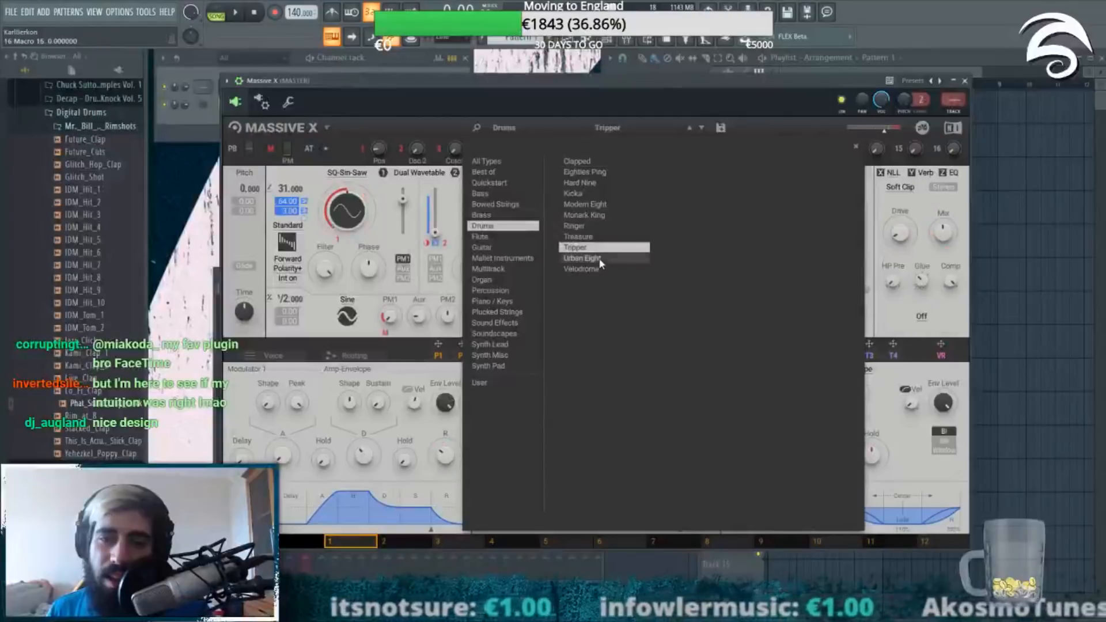
pyautogui.click(581, 258)
pyautogui.moveTo(595, 80)
pyautogui.mouseDown()
pyautogui.moveTo(662, 75)
pyautogui.moveTo(588, 77)
pyautogui.mouseUp()
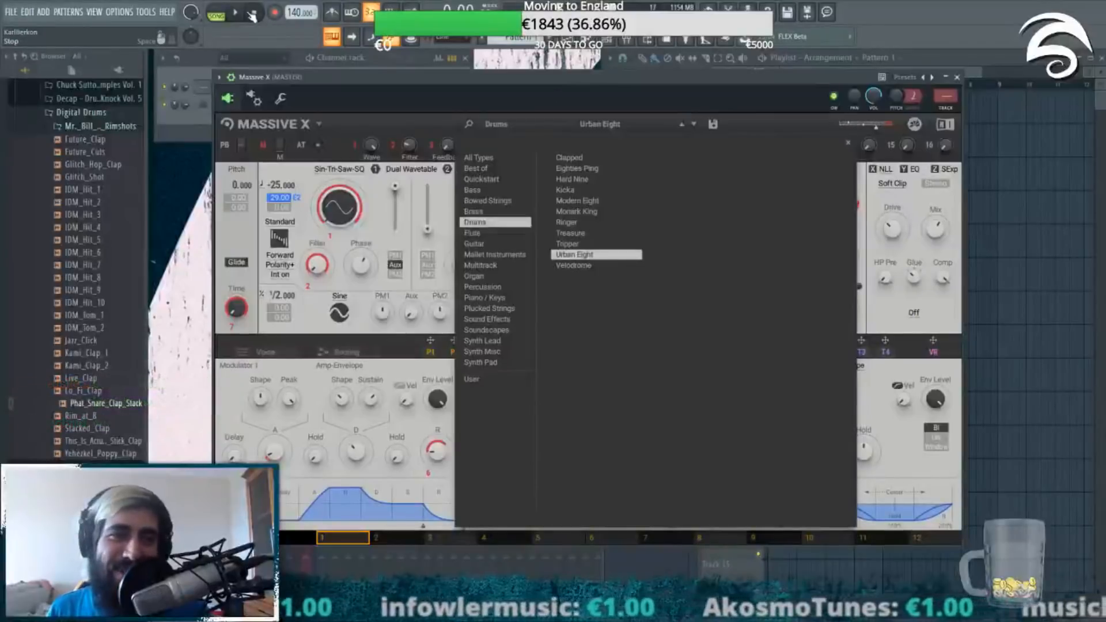
pyautogui.click(849, 145)
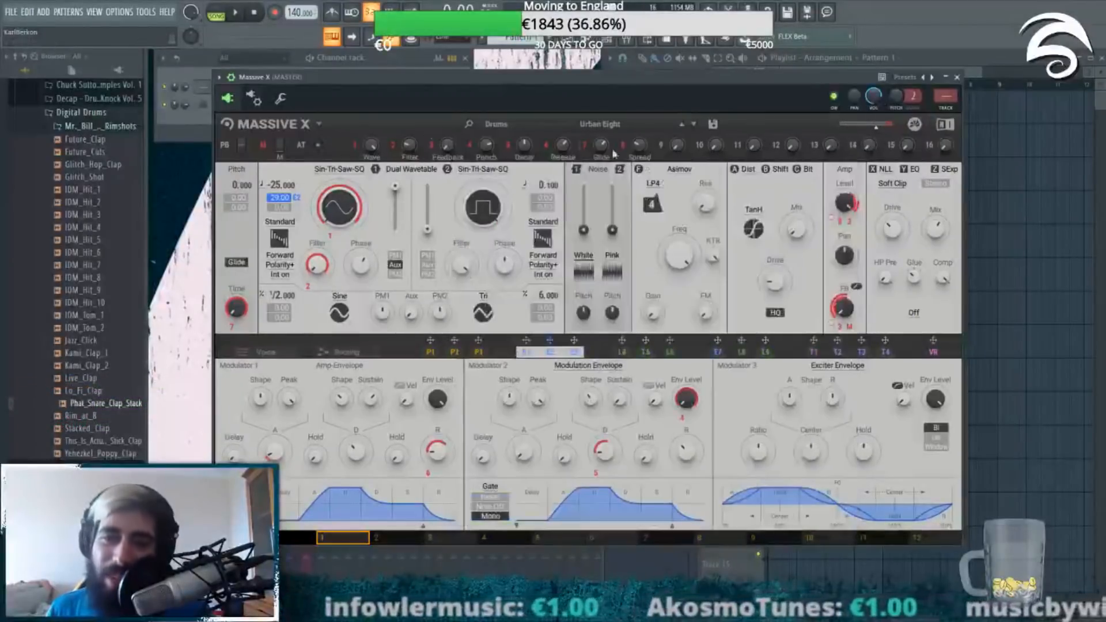
# Step: Try the Quickstart preset Init - Massive X Blank with a test note, and load Init - Massive X as the starting patch
pyautogui.click(496, 125)
pyautogui.click(487, 179)
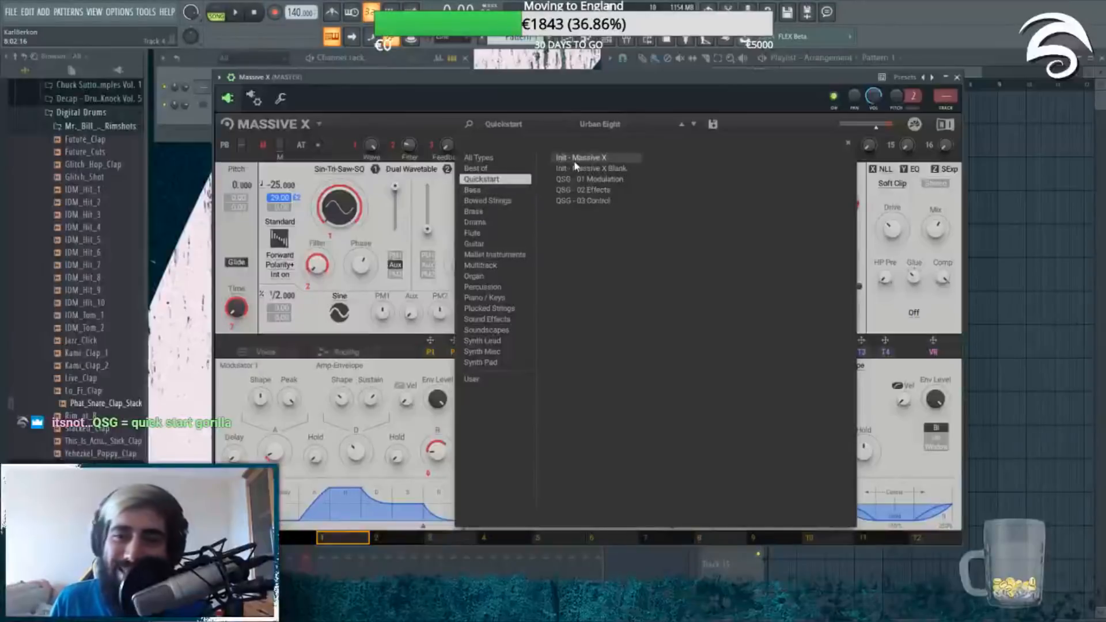
pyautogui.doubleClick(594, 158)
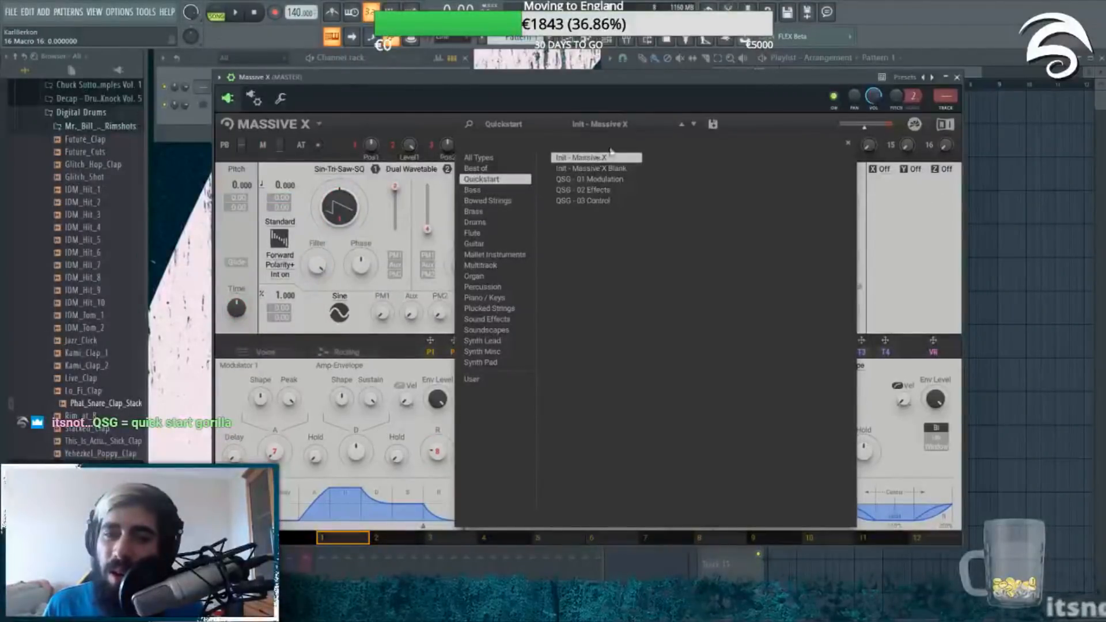
pyautogui.doubleClick(602, 168)
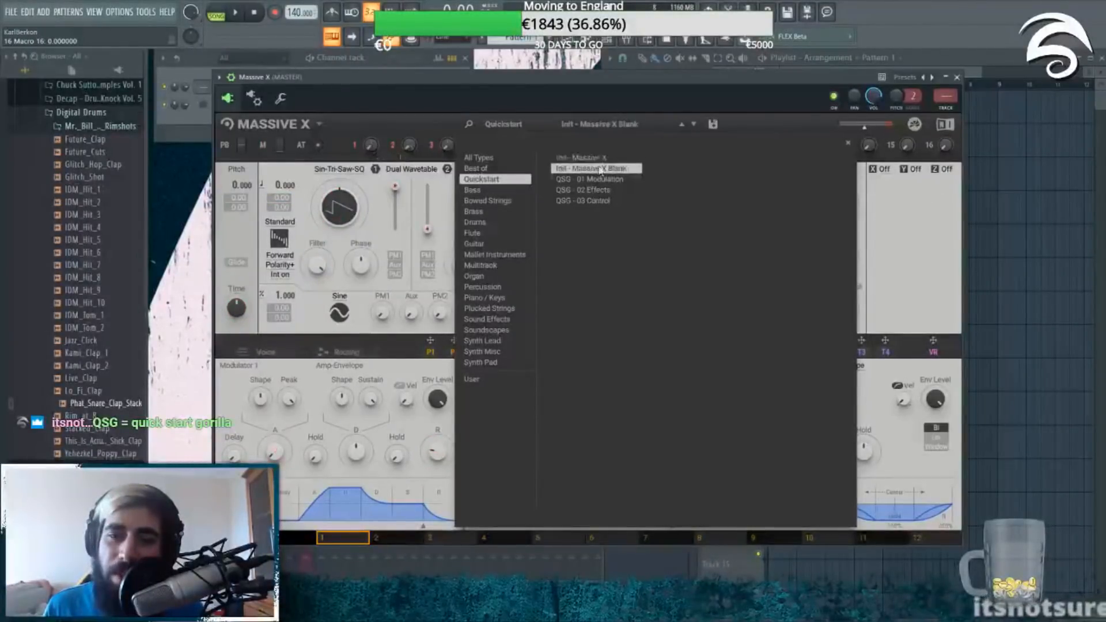
pyautogui.press('t')
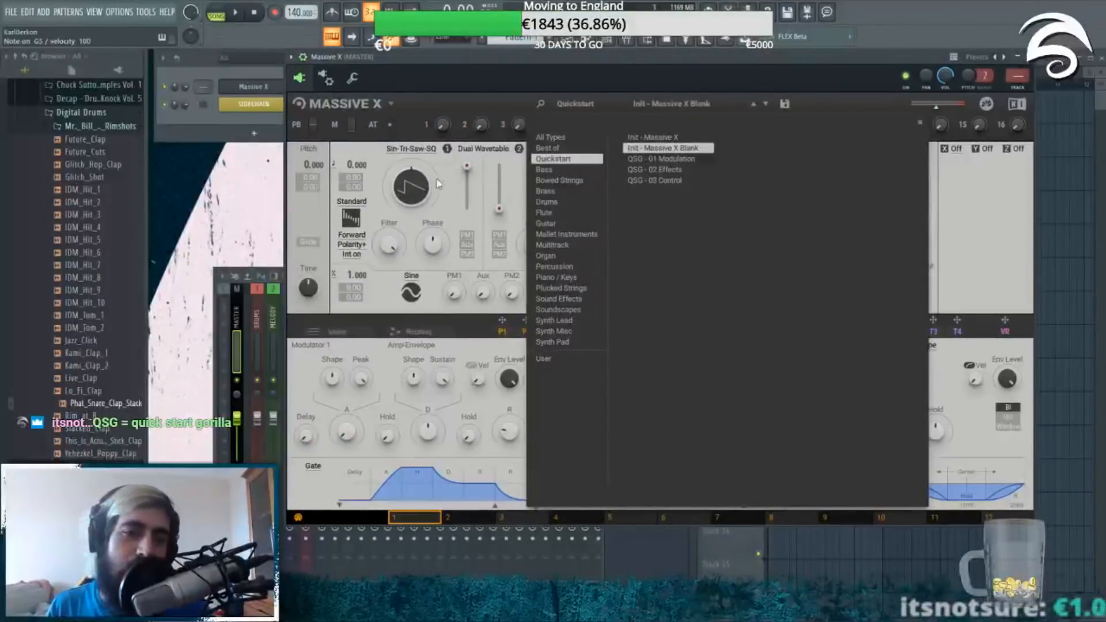
pyautogui.click(643, 138)
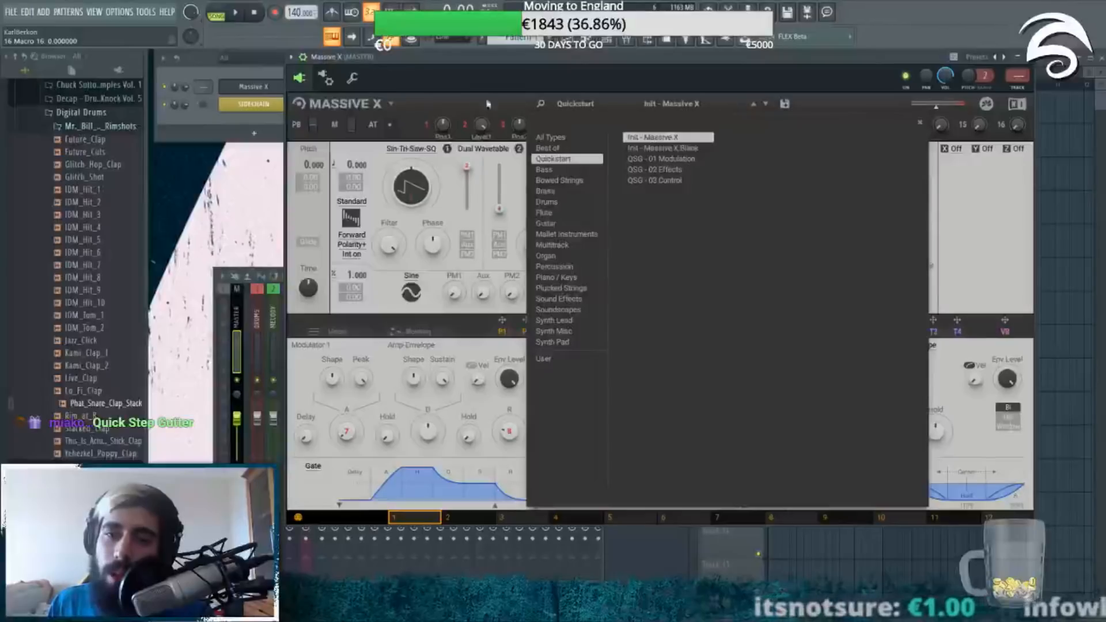
pyautogui.click(506, 101)
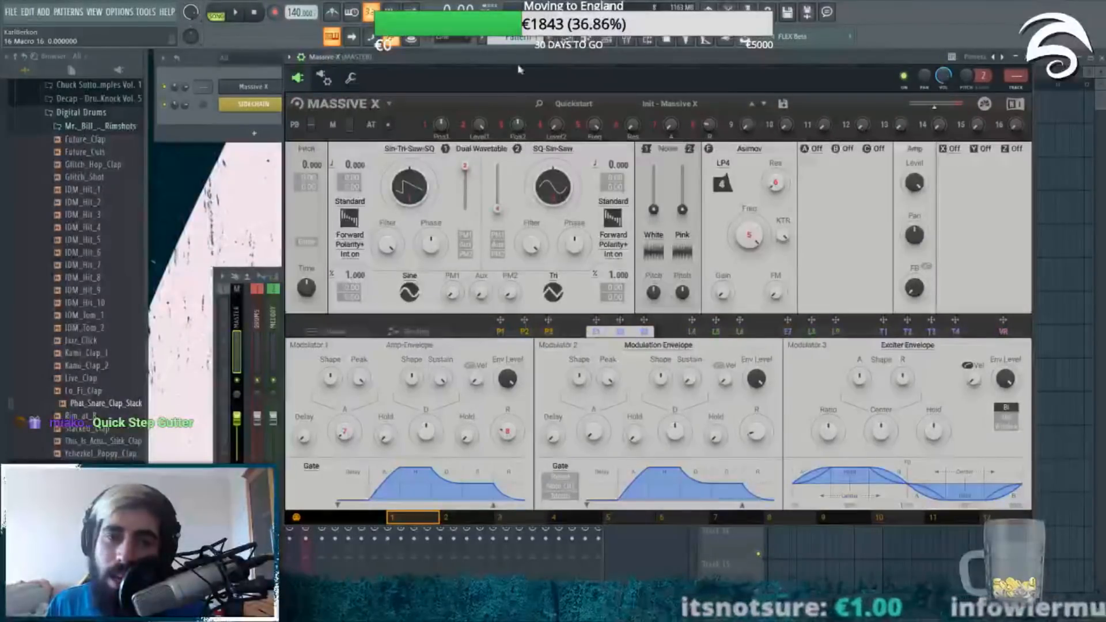
pyautogui.moveTo(517, 65); pyautogui.dragTo(456, 95)
# Step: Sweep the first oscillator's wavetable position on Sin-Tri-Saw-SQ to the square shape
pyautogui.moveTo(345, 219); pyautogui.dragTo(350, 219)
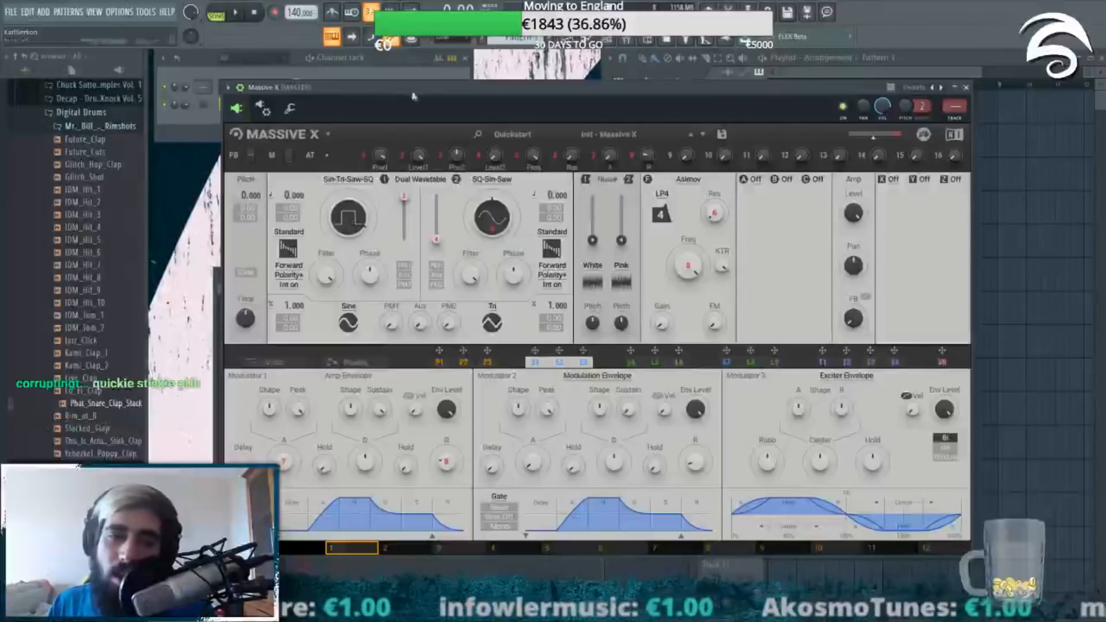
pyautogui.moveTo(436, 93)
pyautogui.mouseDown()
pyautogui.moveTo(479, 96)
pyautogui.moveTo(451, 93)
pyautogui.mouseUp()
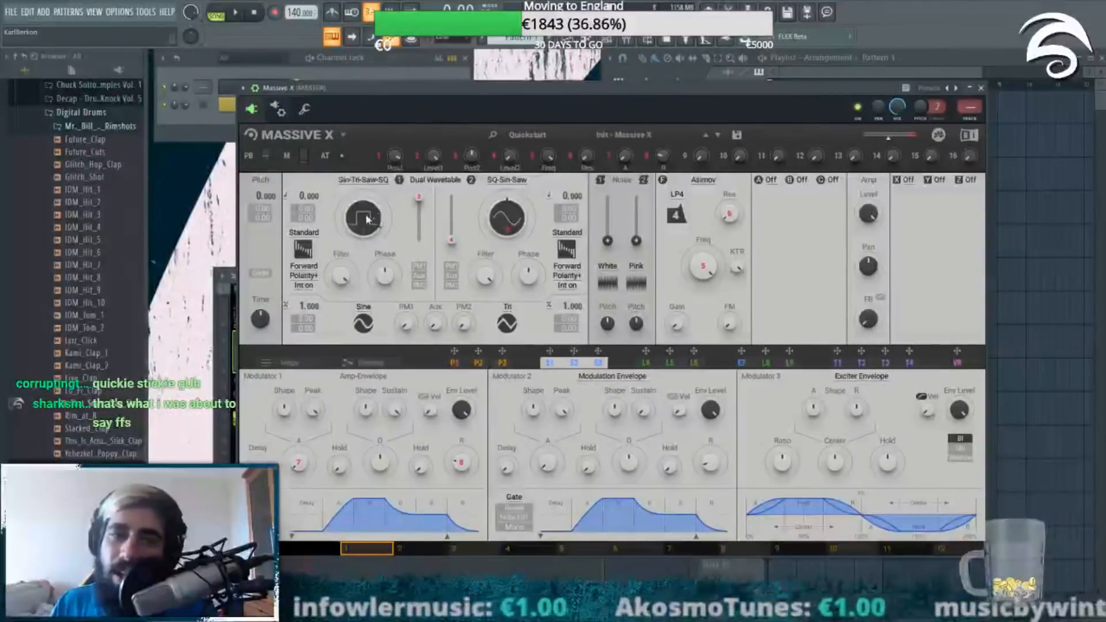
pyautogui.moveTo(472, 100)
pyautogui.mouseDown()
pyautogui.moveTo(504, 91)
pyautogui.moveTo(456, 101)
pyautogui.mouseUp()
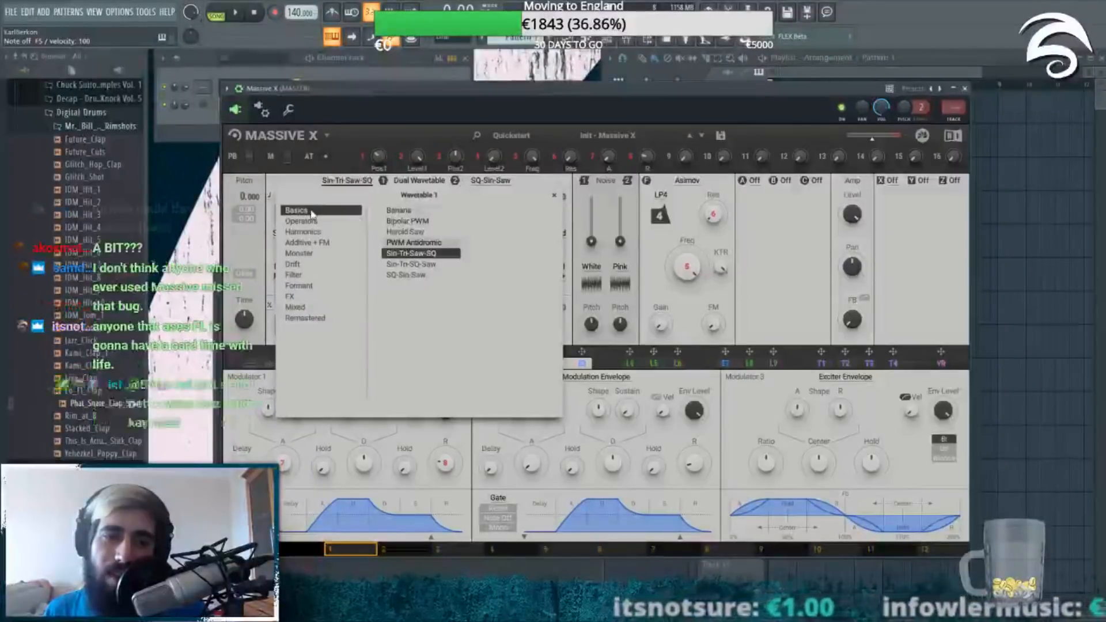
# Step: Load the Basics wavetable Banana into Wavetable 1 and audition it with notes while adjusting its position
pyautogui.click(400, 211)
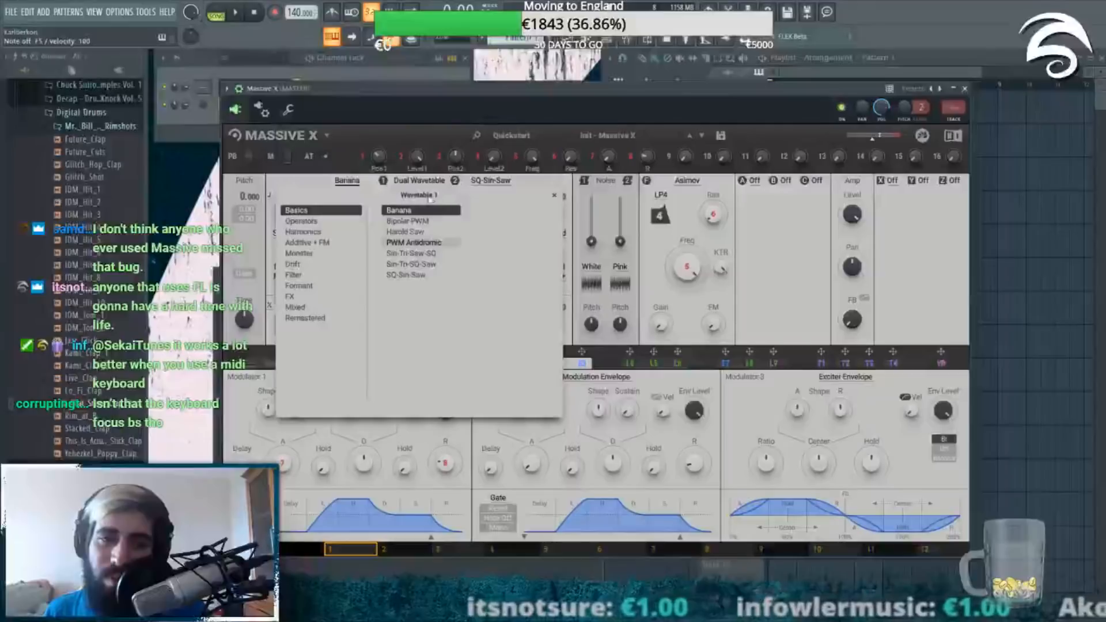
pyautogui.click(555, 198)
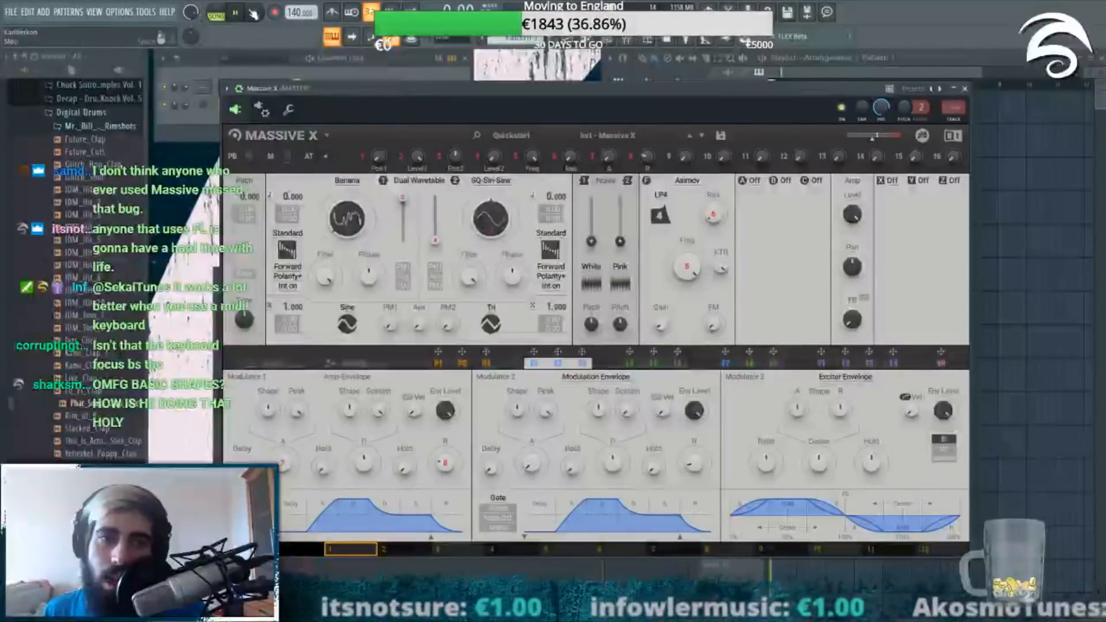
pyautogui.press('n')
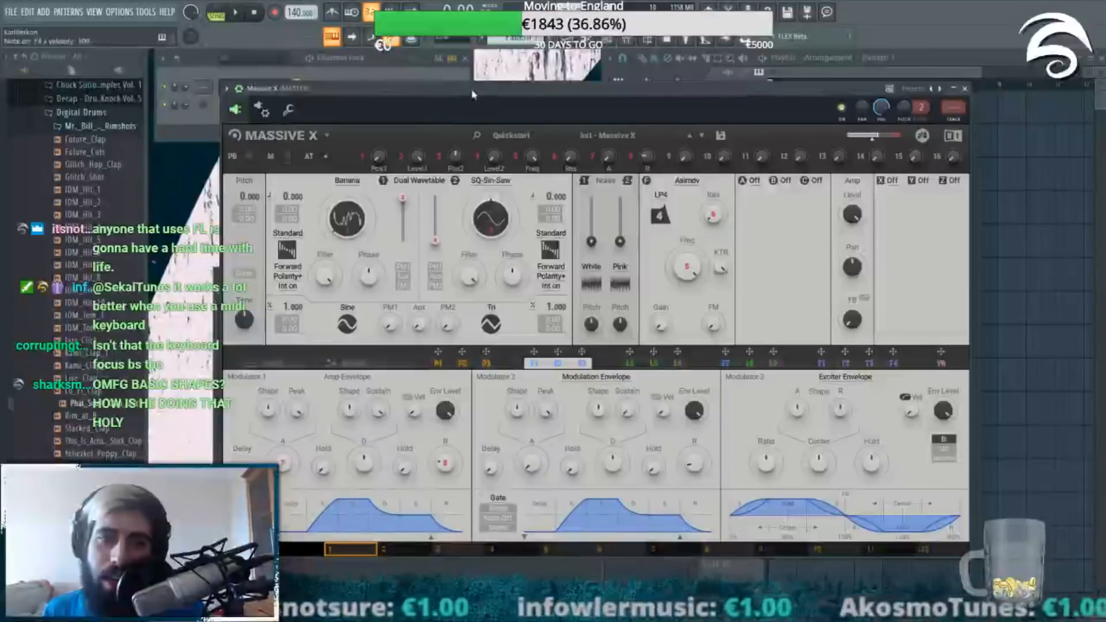
pyautogui.moveTo(356, 210); pyautogui.dragTo(356, 203)
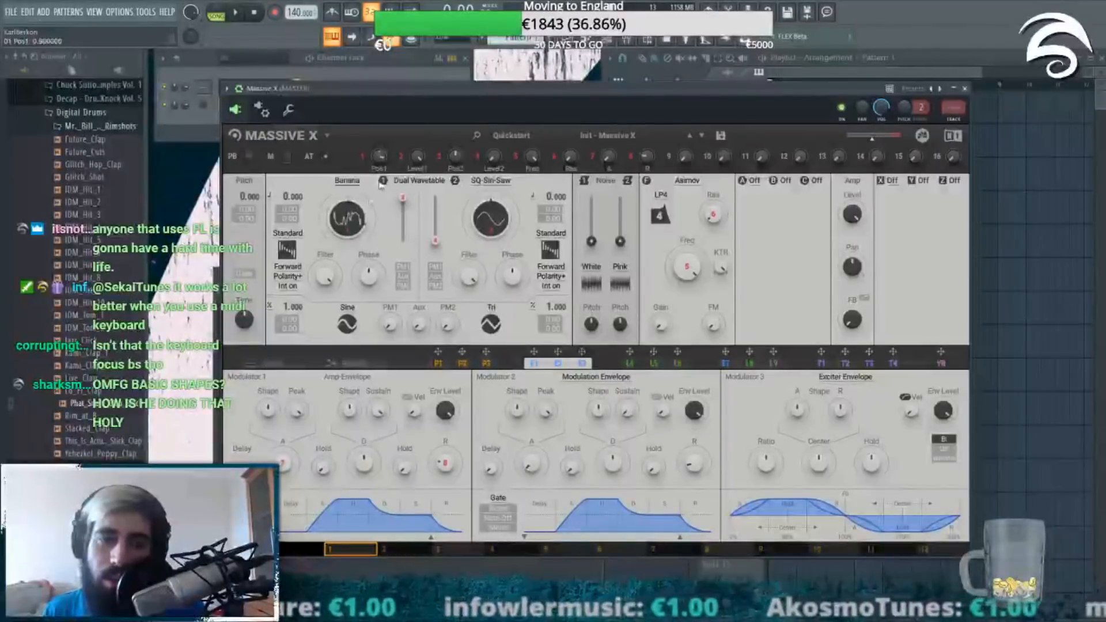
pyautogui.press('v')
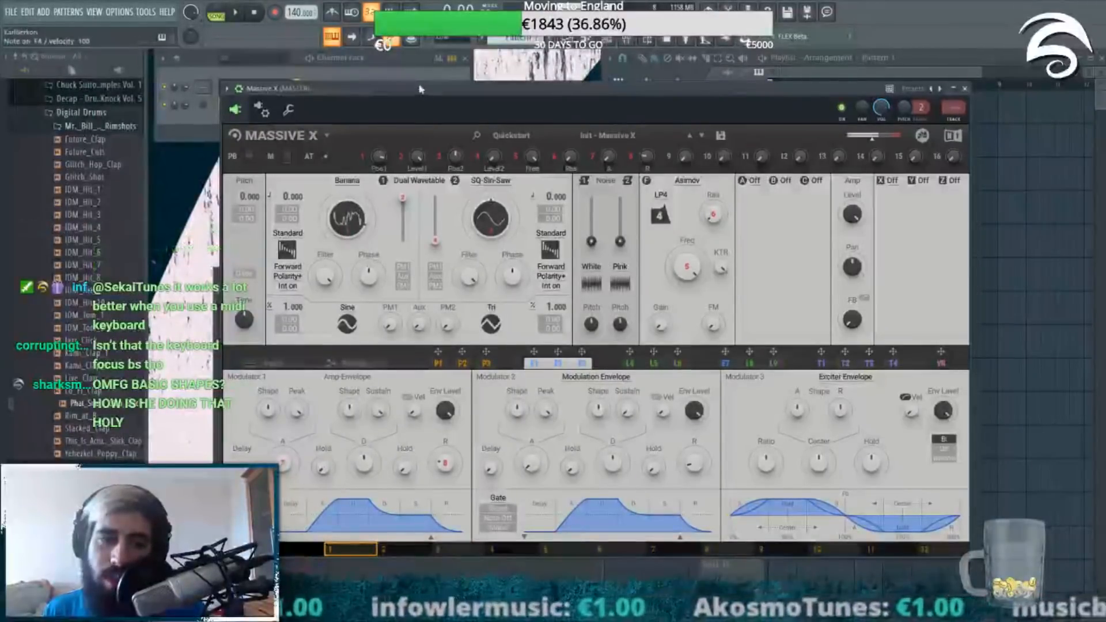
# Step: Load the Basics wavetable Harold Saw into Wavetable 1, audition it, and set its position to about 0.58
pyautogui.click(347, 183)
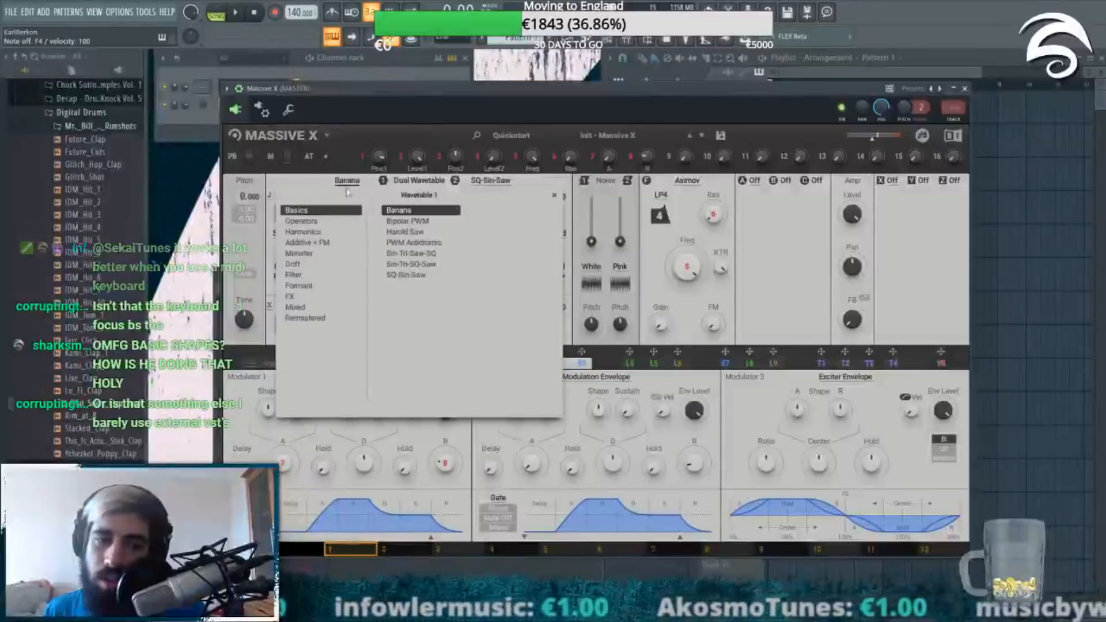
pyautogui.click(416, 222)
pyautogui.click(415, 232)
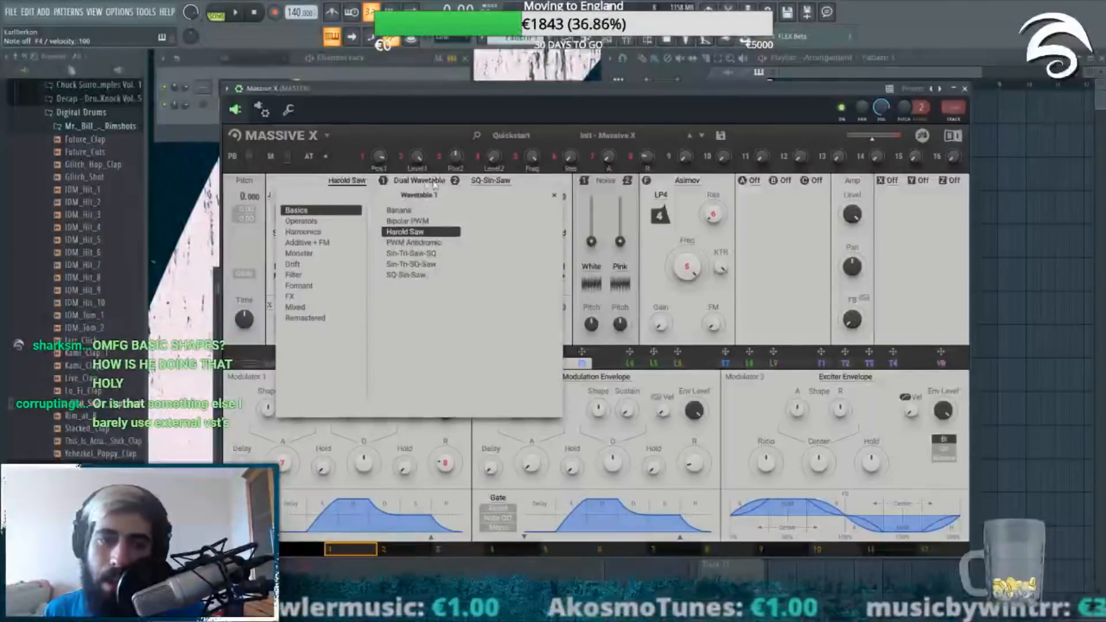
pyautogui.click(553, 197)
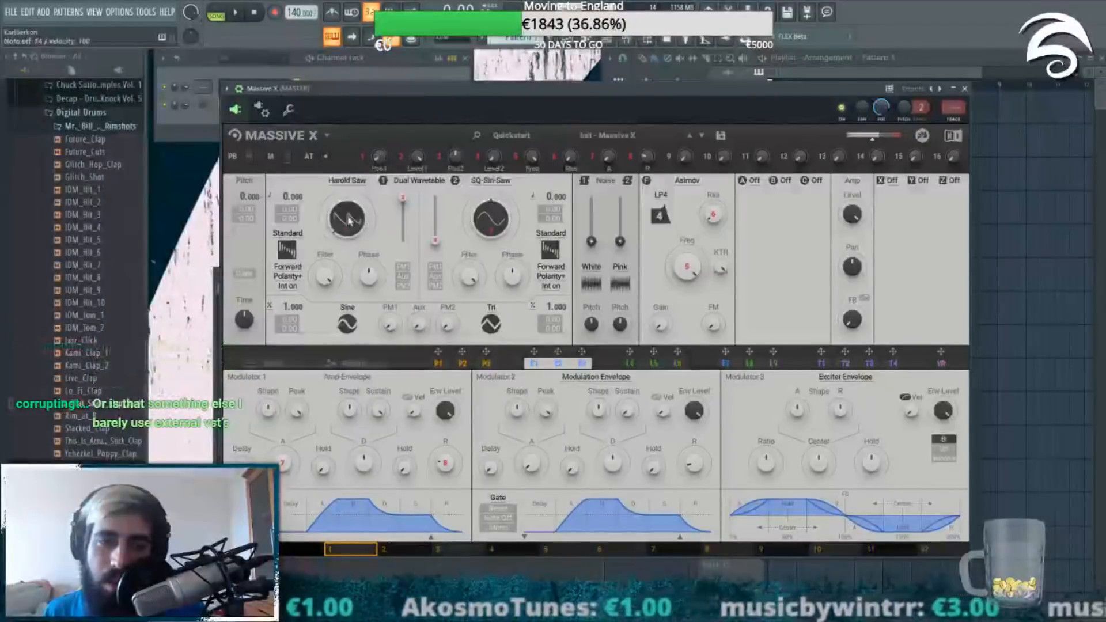
pyautogui.press('v')
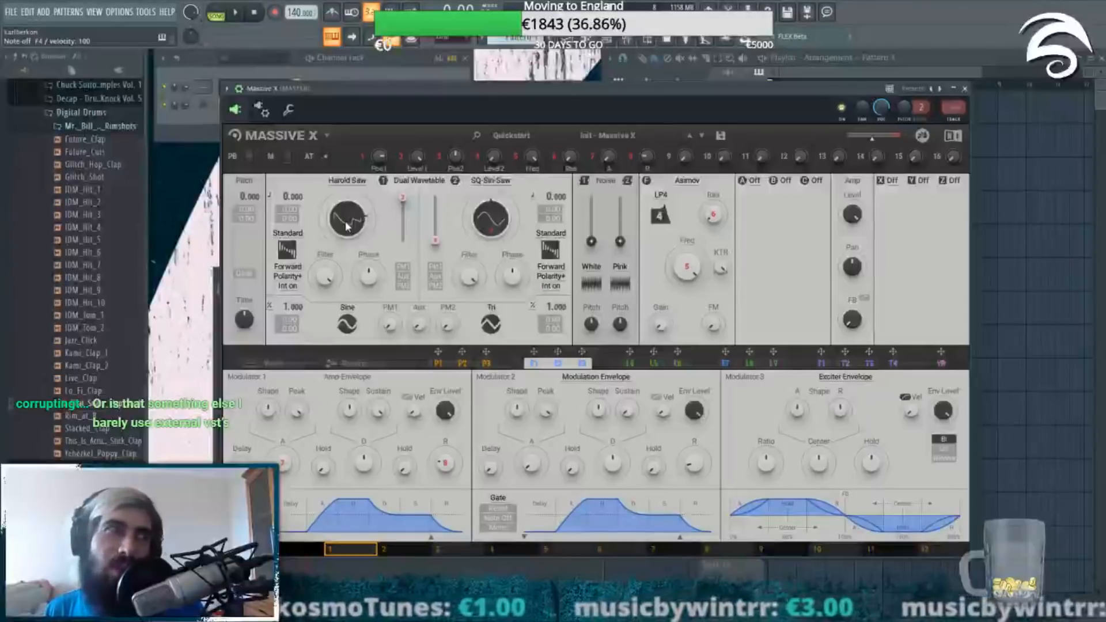
pyautogui.moveTo(351, 220); pyautogui.dragTo(351, 185)
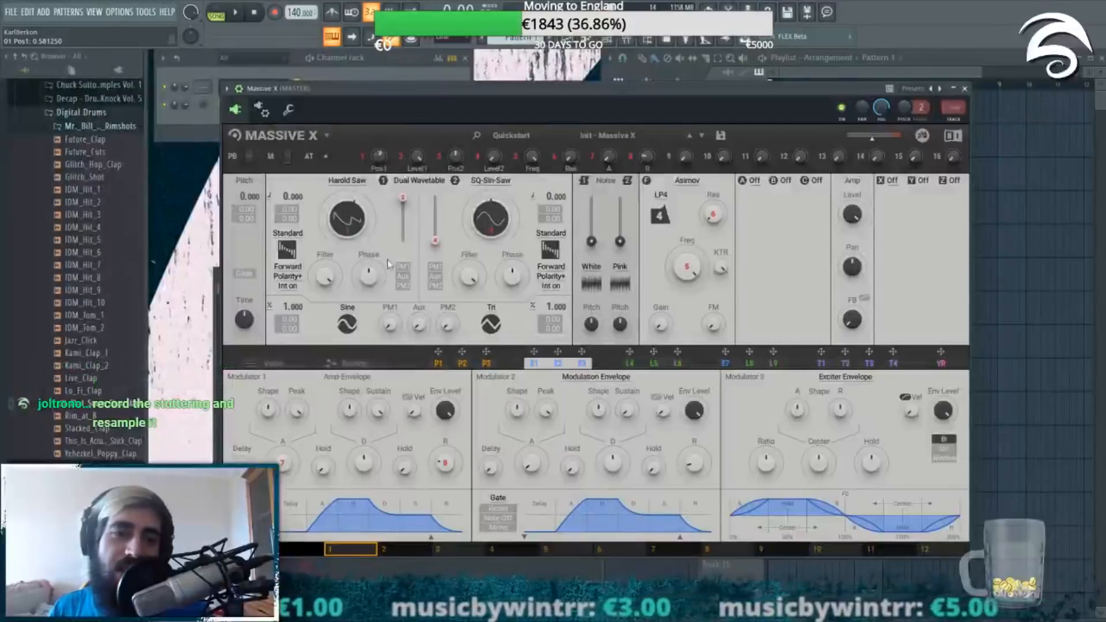
# Step: Try the Operators wavetables OP Power Tri and OP Sin-Imp in Wavetable 1 with test notes
pyautogui.click(347, 181)
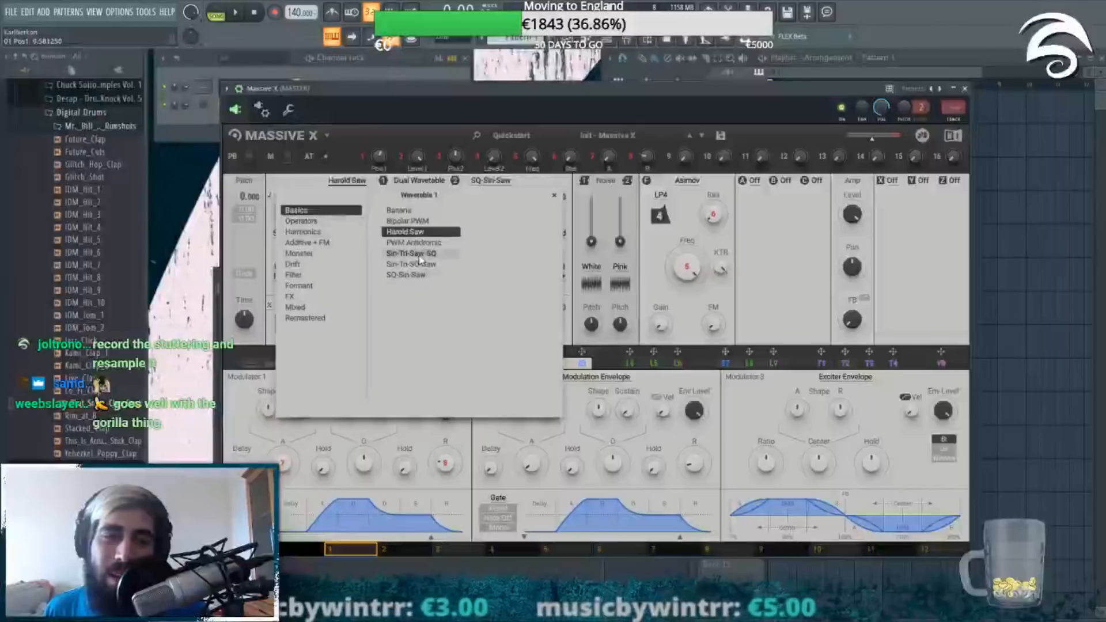
pyautogui.click(310, 221)
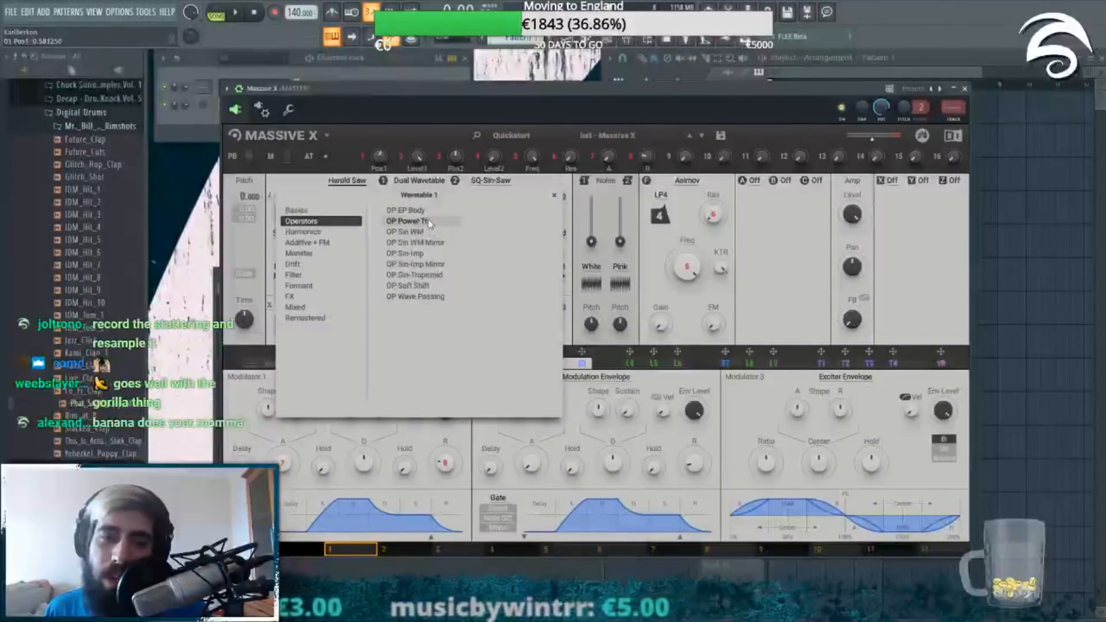
pyautogui.click(554, 196)
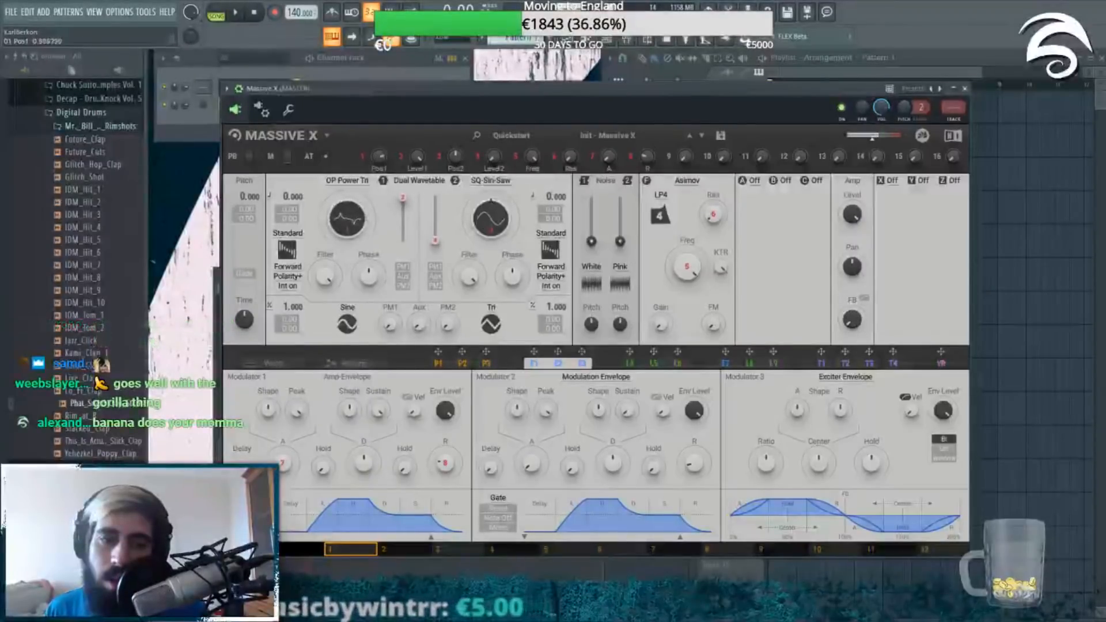
pyautogui.click(357, 194)
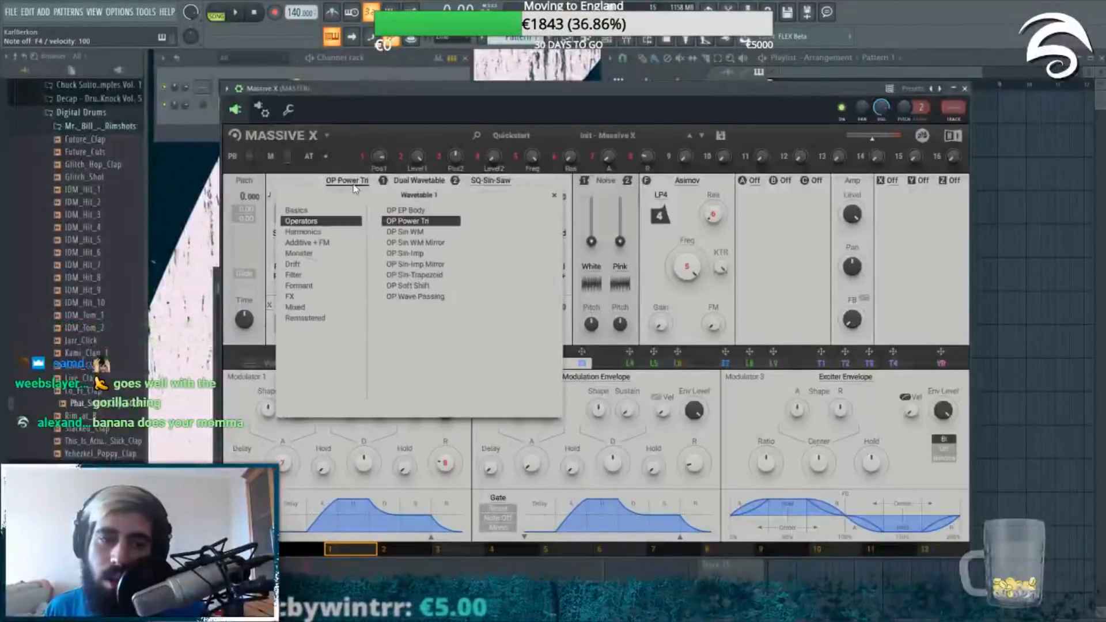
pyautogui.click(405, 254)
pyautogui.click(554, 195)
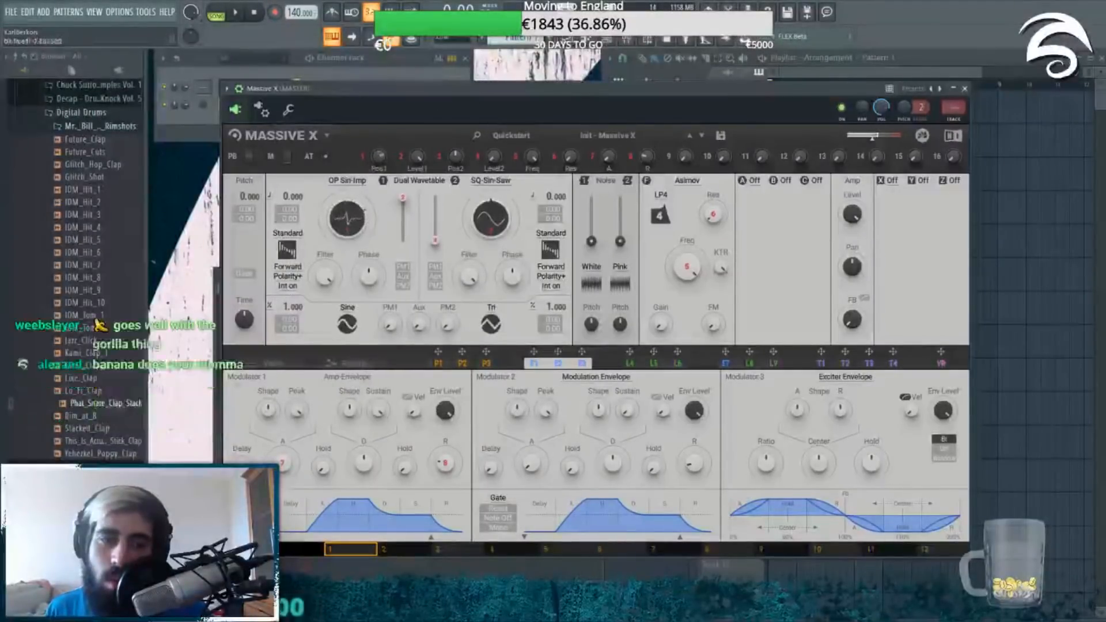
# Step: Try the Harmonics wavetables Caspamonics B and Caspamonics A in Wavetable 1, adjusting the wavetable position while playing notes
pyautogui.click(347, 225)
pyautogui.click(302, 232)
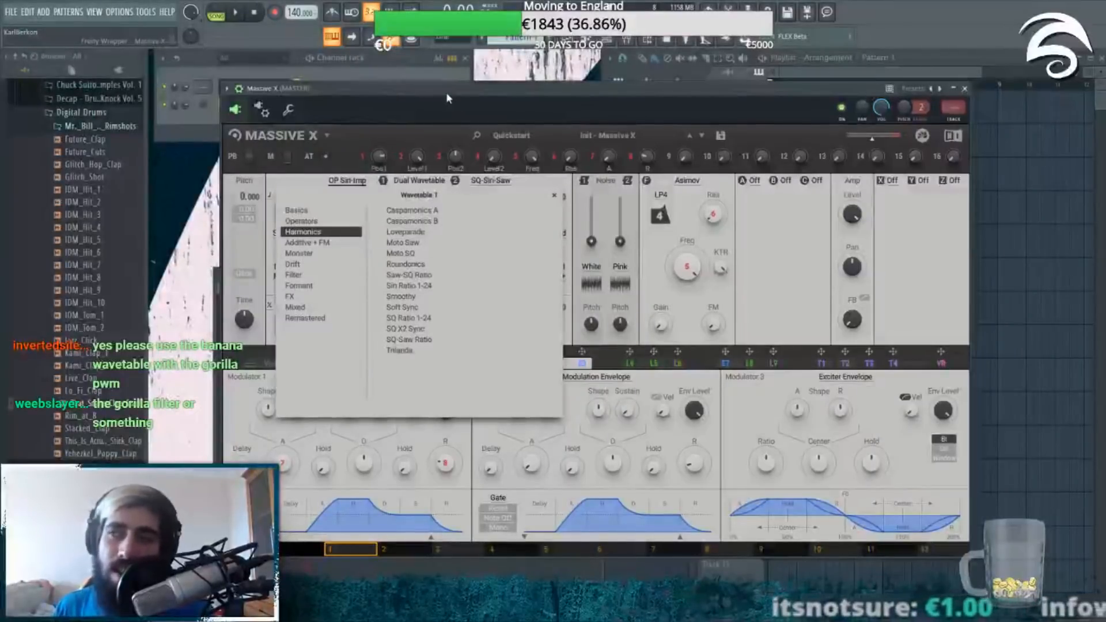
pyautogui.doubleClick(404, 221)
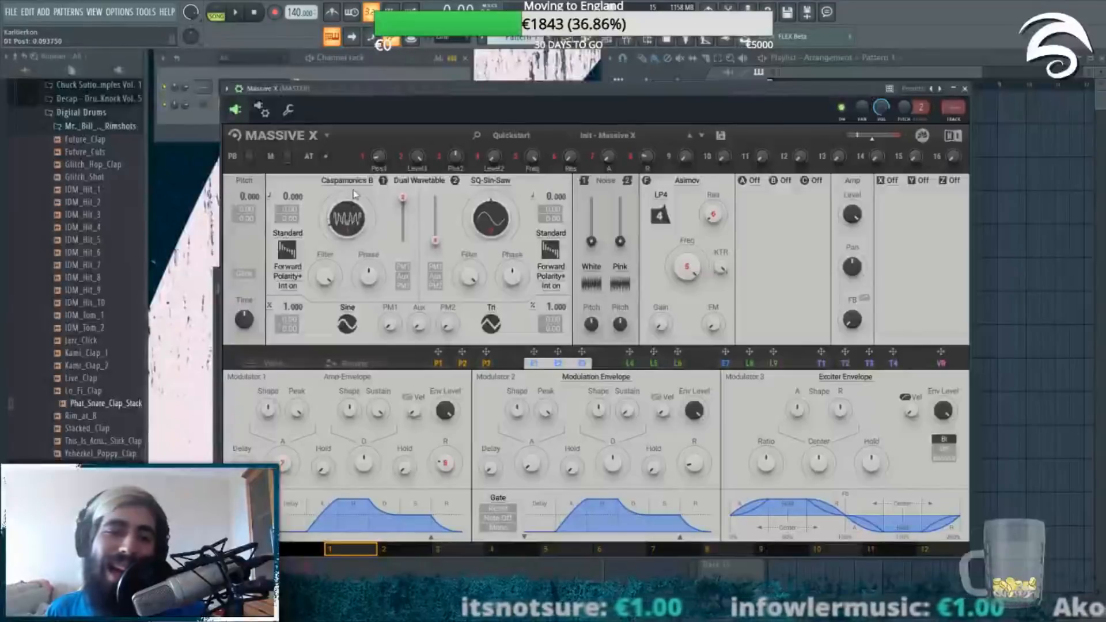
pyautogui.click(362, 181)
pyautogui.click(421, 211)
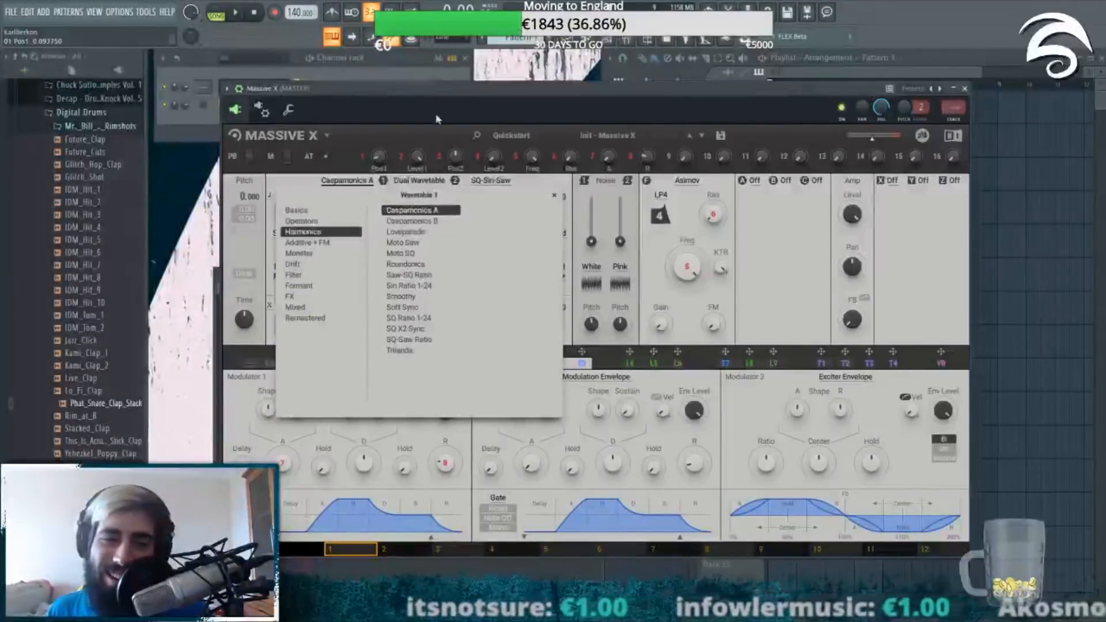
pyautogui.click(553, 199)
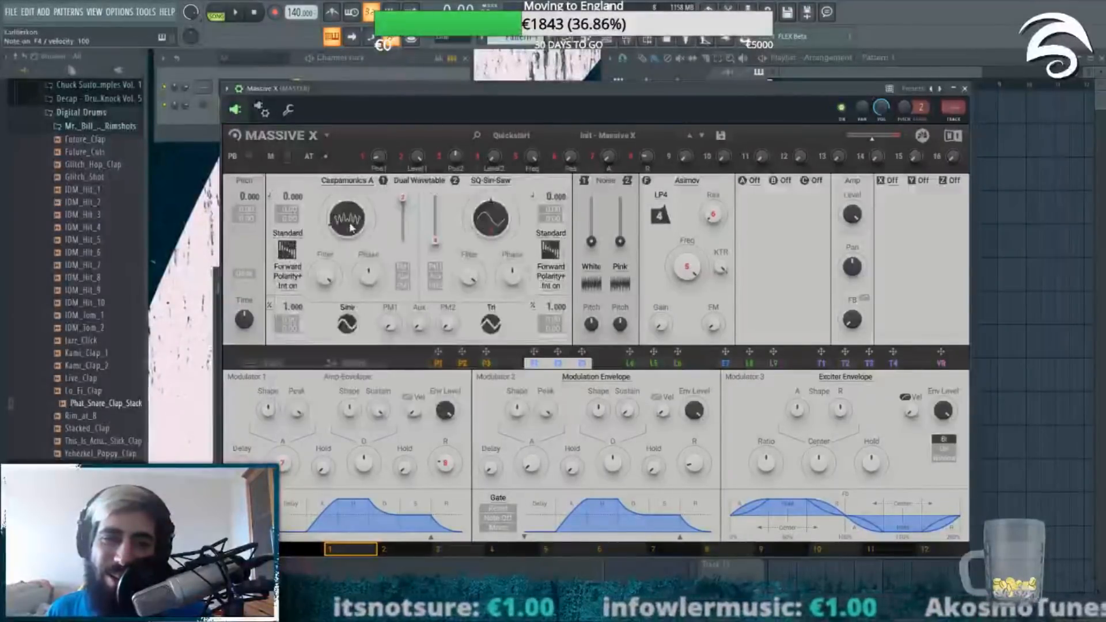
pyautogui.moveTo(347, 219)
pyautogui.mouseDown()
pyautogui.moveTo(347, 191)
pyautogui.moveTo(347, 225)
pyautogui.mouseUp()
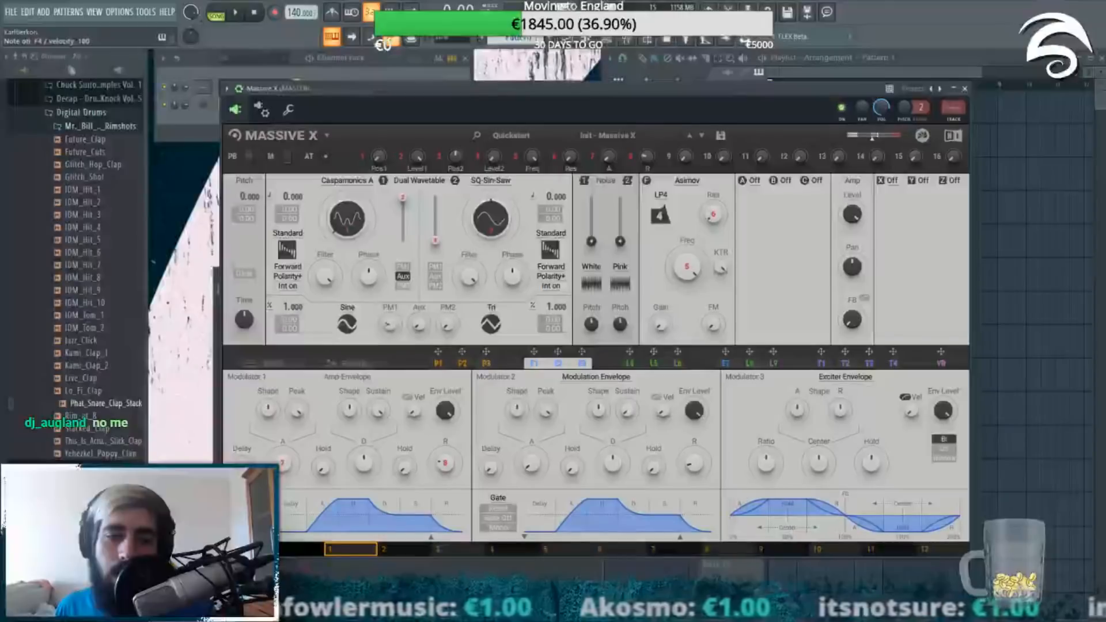
# Step: Enable PM1 phase modulation on the first oscillator and change its modulation oscillator's shape to TriB2
pyautogui.moveTo(287, 306); pyautogui.dragTo(286, 290)
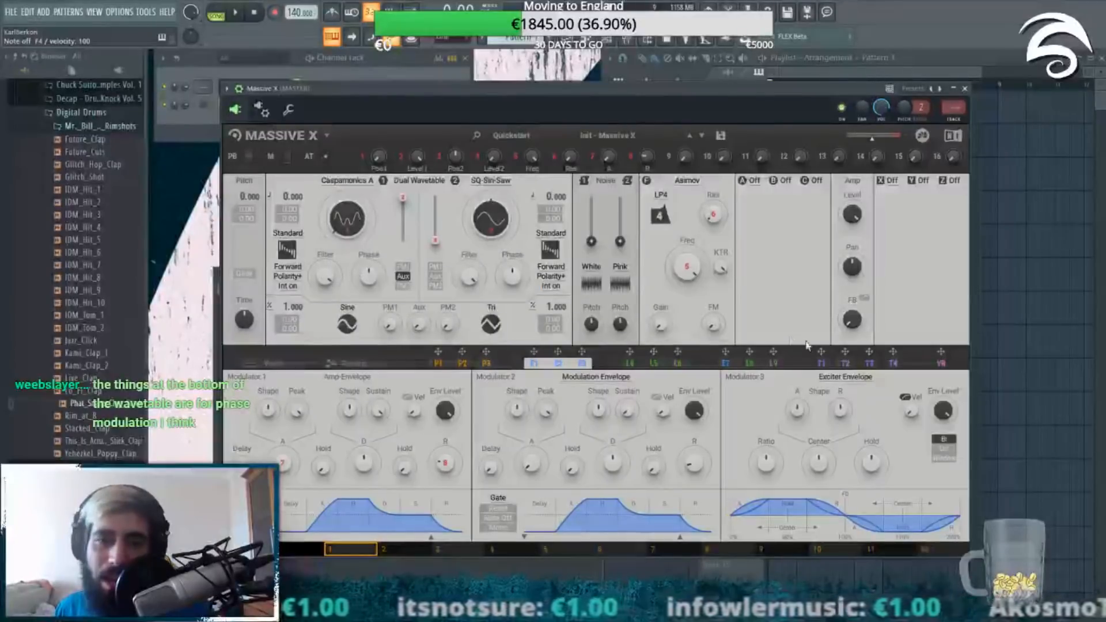
pyautogui.moveTo(406, 199); pyautogui.dragTo(405, 201)
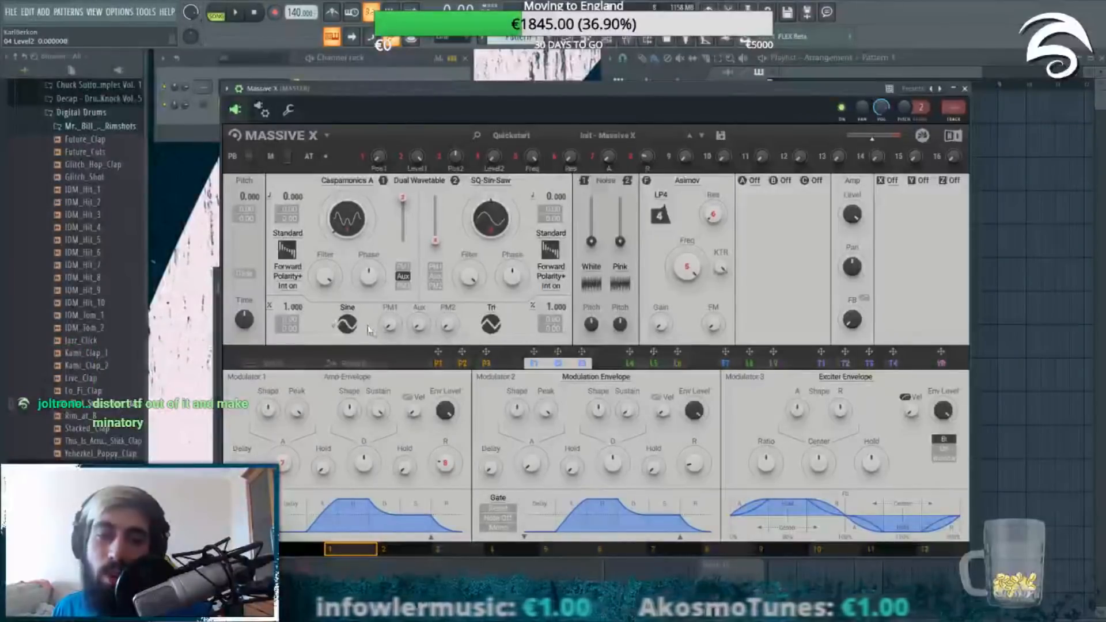
pyautogui.moveTo(389, 328); pyautogui.dragTo(394, 322)
pyautogui.click(403, 268)
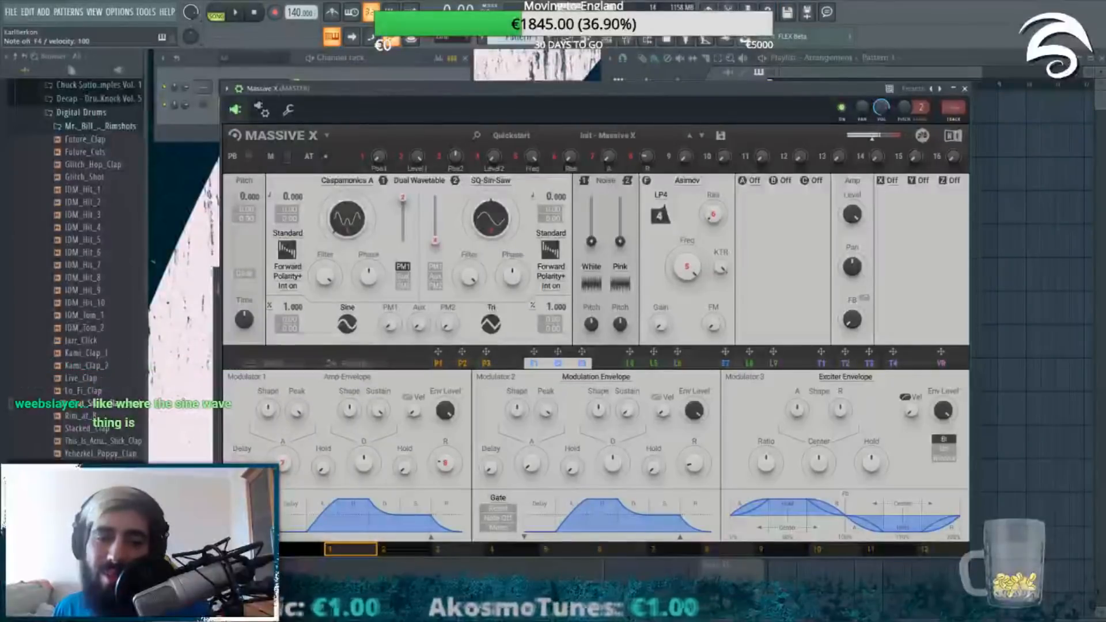
pyautogui.click(347, 324)
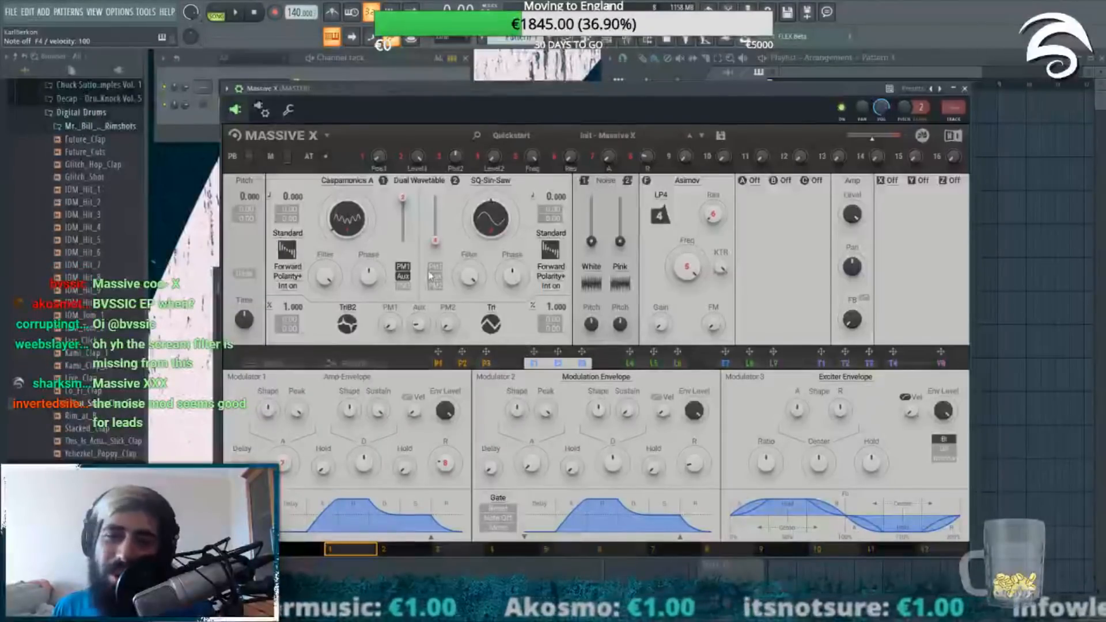
# Step: Try Talkative SQ 8bit and the Remastered wavetable Modern Talking in Wavetable 1
pyautogui.click(345, 181)
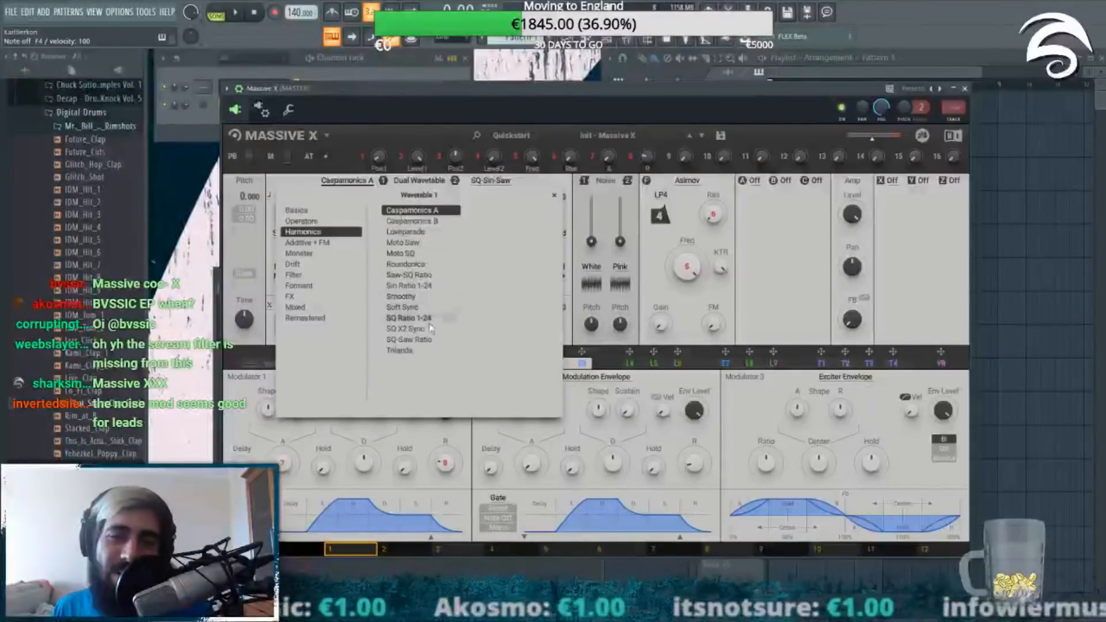
pyautogui.click(321, 242)
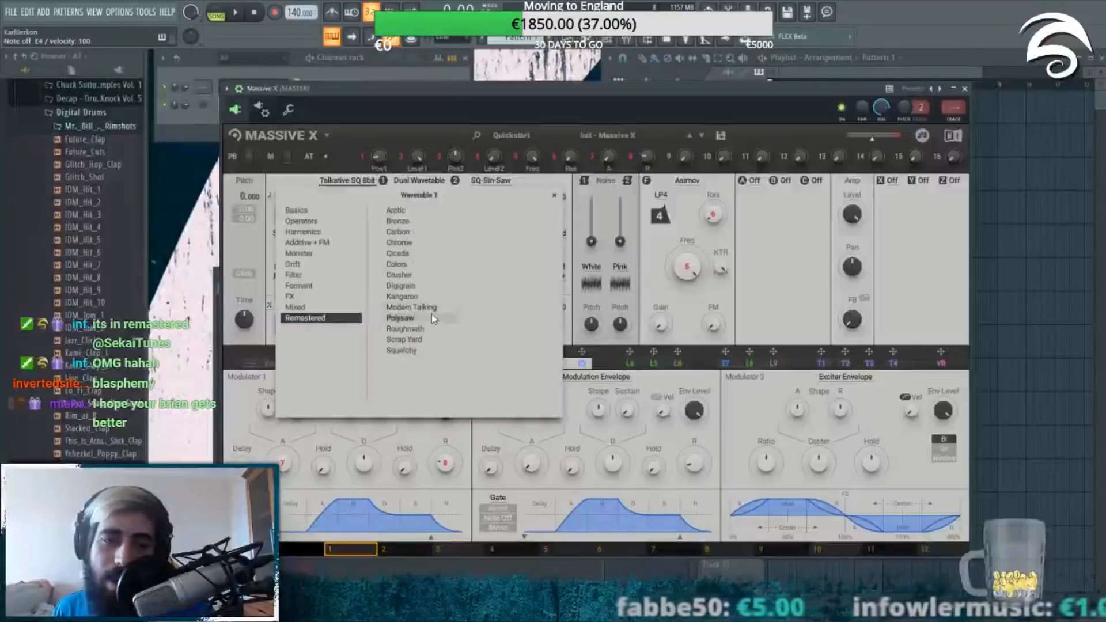
pyautogui.click(420, 308)
pyautogui.click(556, 196)
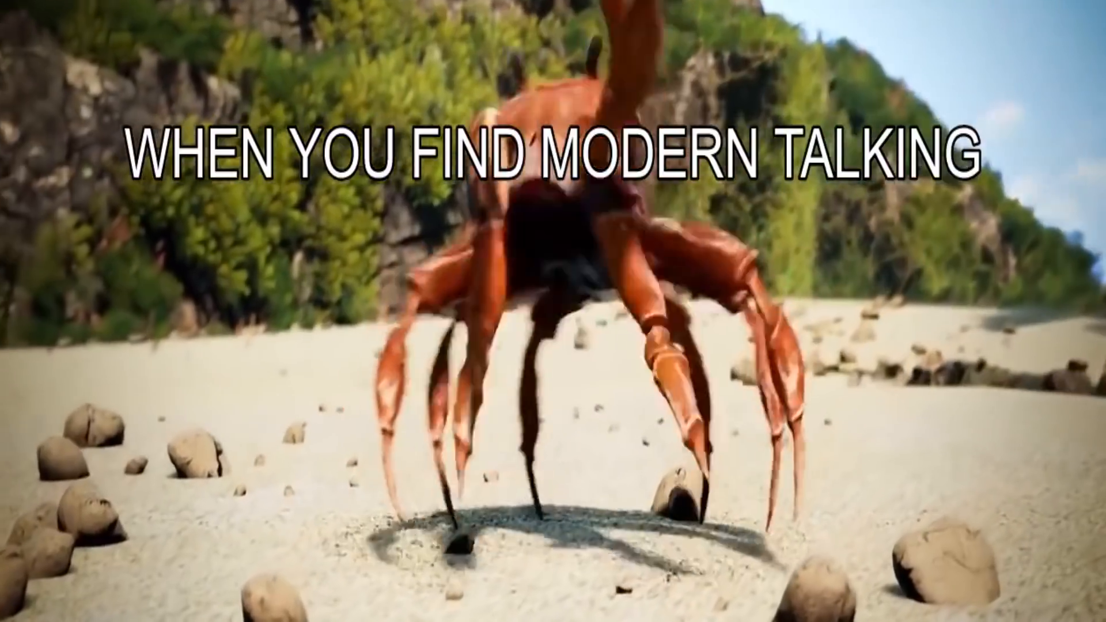
# Step: Load the Monster wavetable Dragon Crush into Wavetable 1 and audition it while changing its position
pyautogui.click(347, 180)
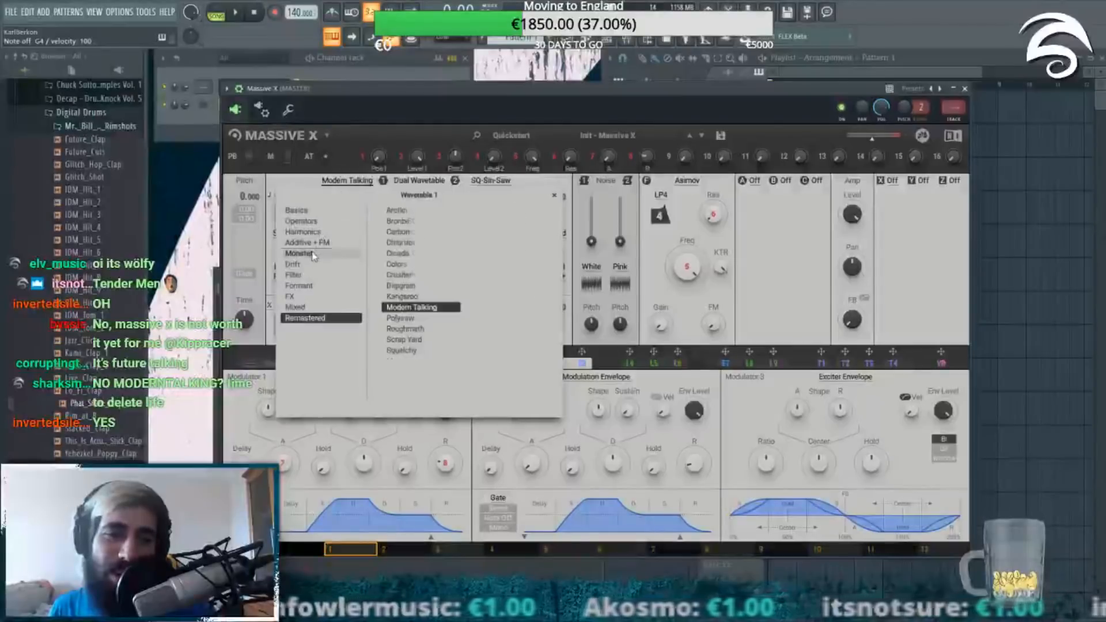
pyautogui.click(319, 253)
pyautogui.click(410, 253)
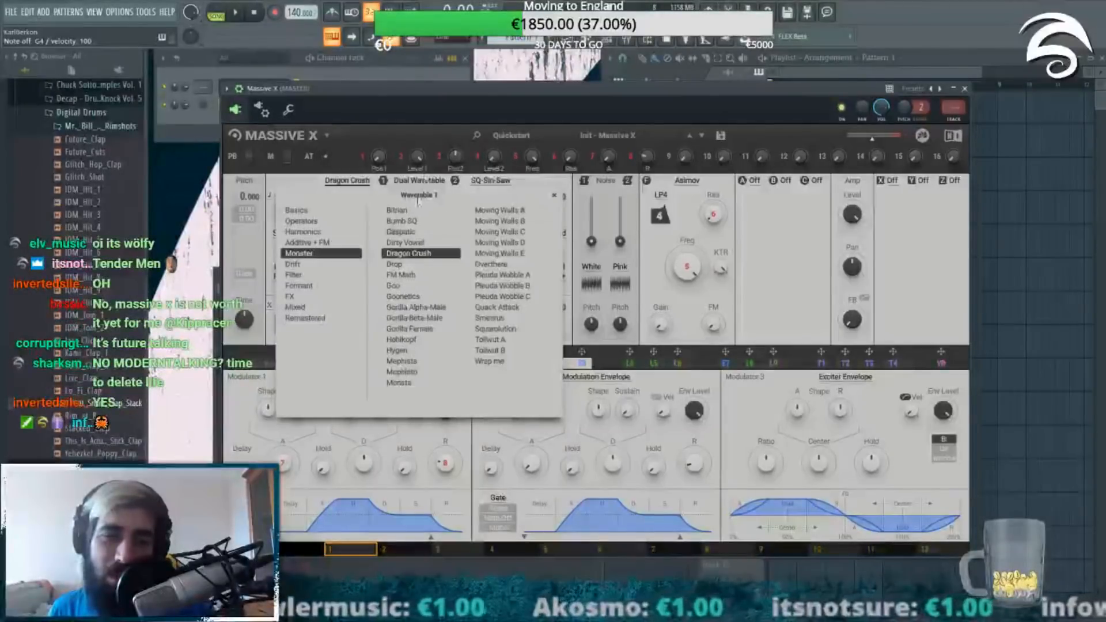
pyautogui.click(550, 196)
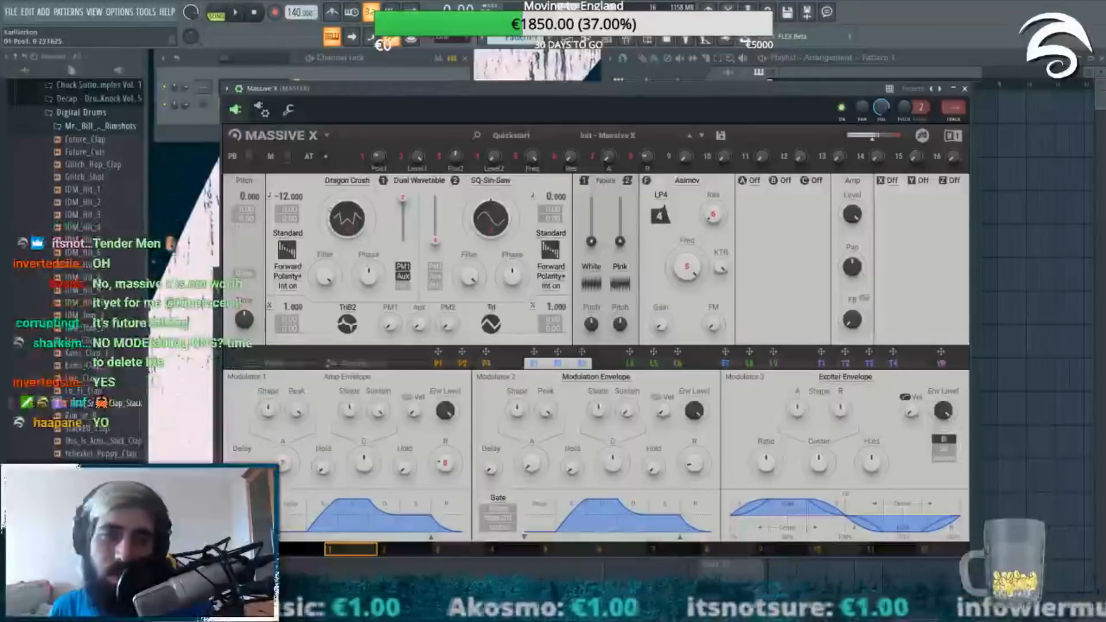
# Step: Load the Monster wavetable Drop into Wavetable 1 and audition it with notes
pyautogui.click(347, 180)
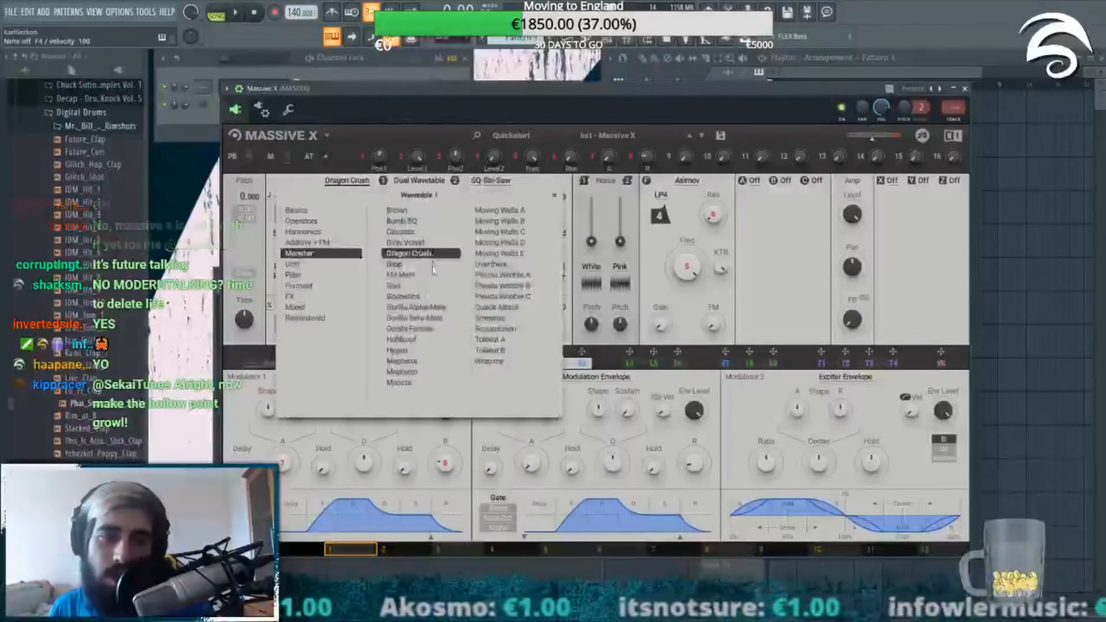
pyautogui.click(409, 265)
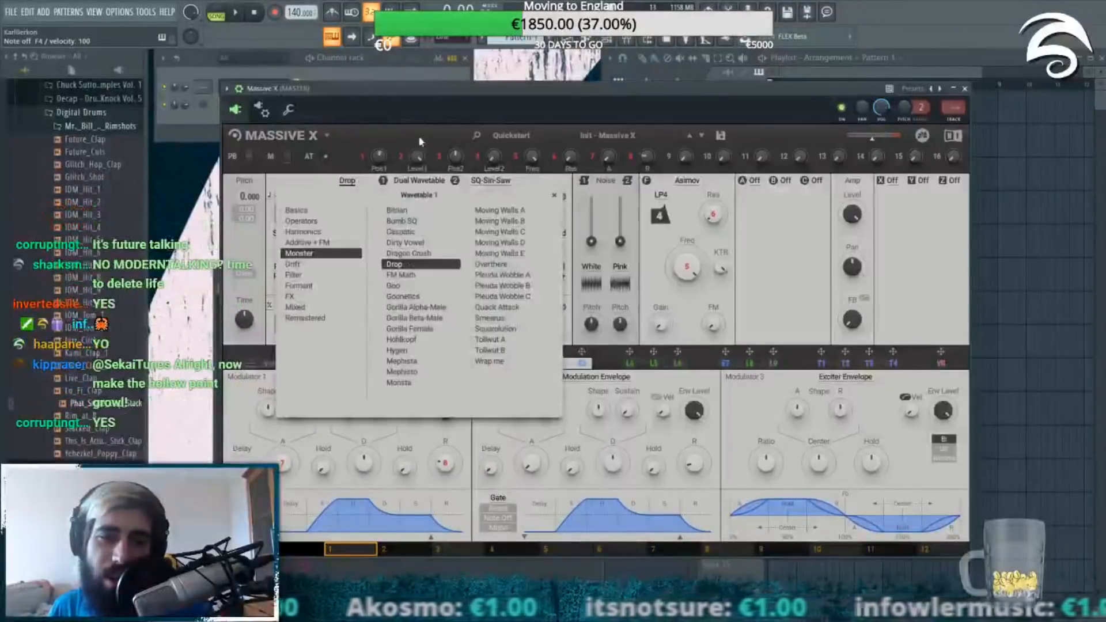
pyautogui.click(554, 197)
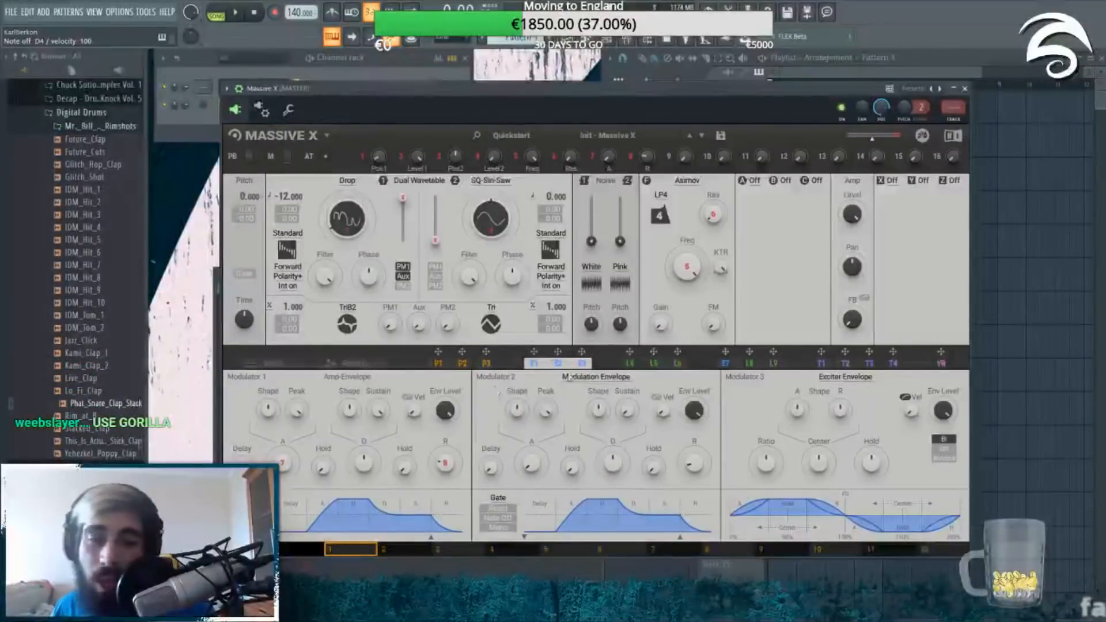
# Step: Inspect the trackers T1, T3 and T4, and try a bent Note Pitch curve on T1 before restoring the straight line
pyautogui.click(822, 363)
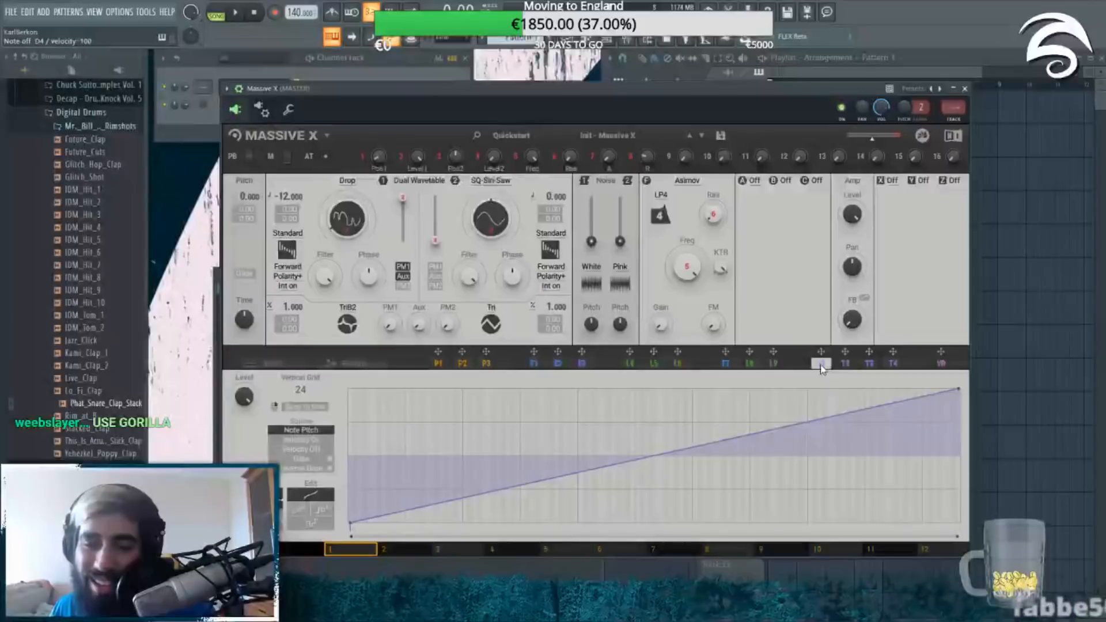
pyautogui.click(869, 364)
pyautogui.click(892, 364)
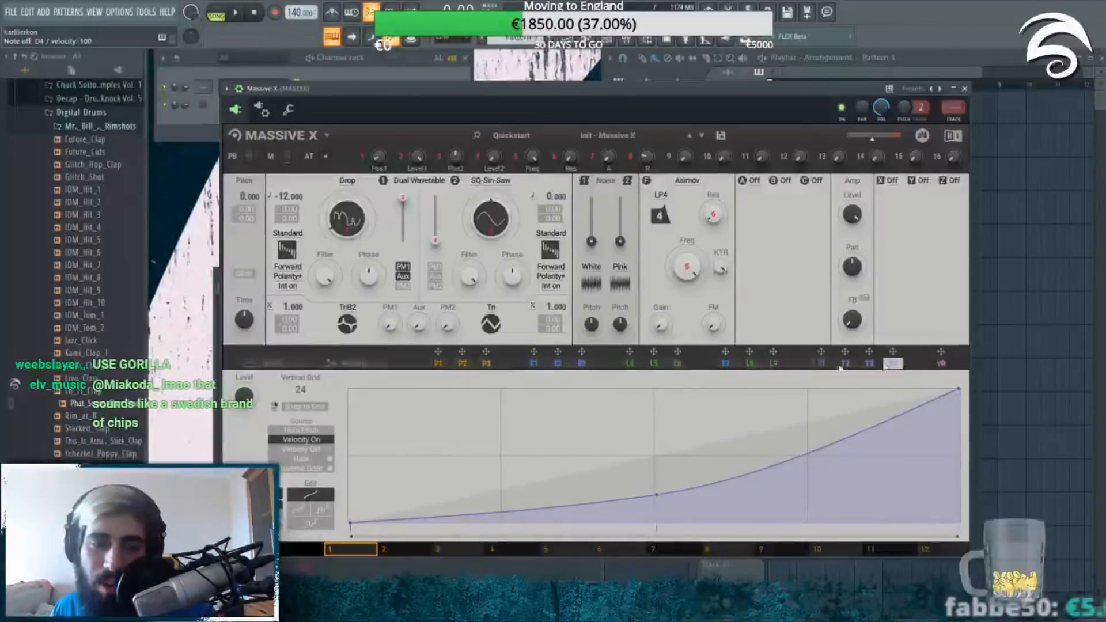
pyautogui.click(823, 364)
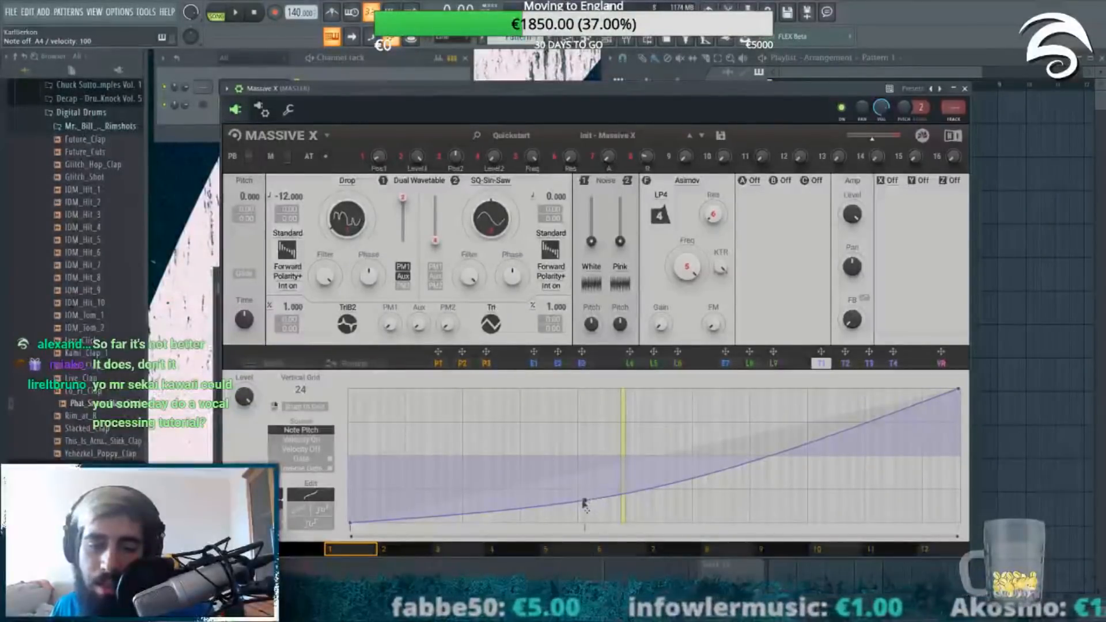
pyautogui.doubleClick(585, 504)
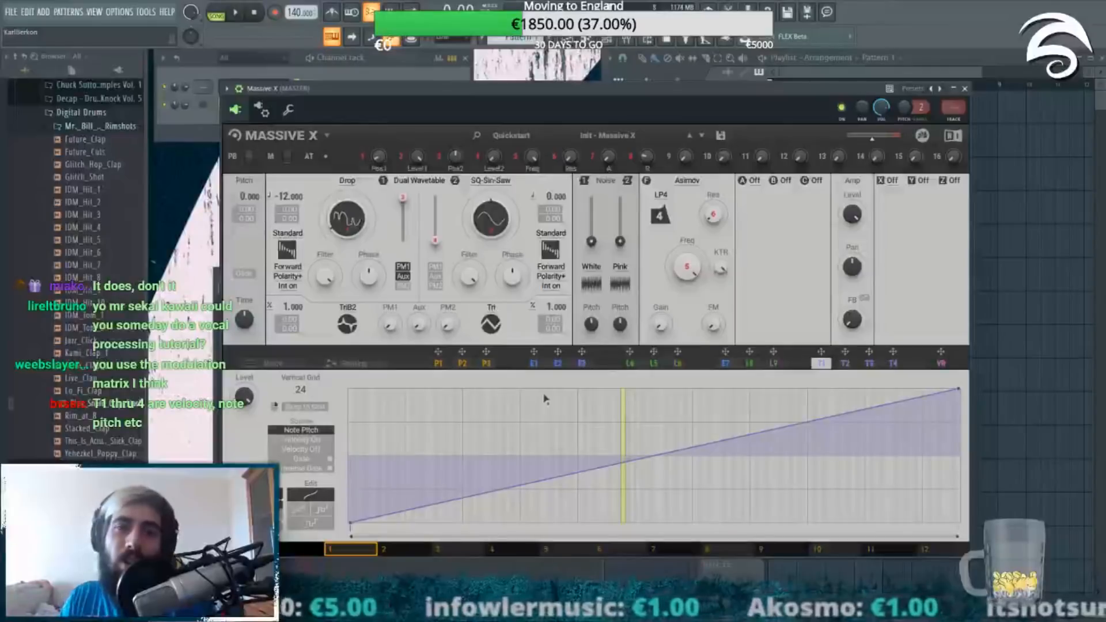
# Step: Switch to a Serum instance and bend its Note modulation curve upward for comparison with the tracker
pyautogui.click(334, 84)
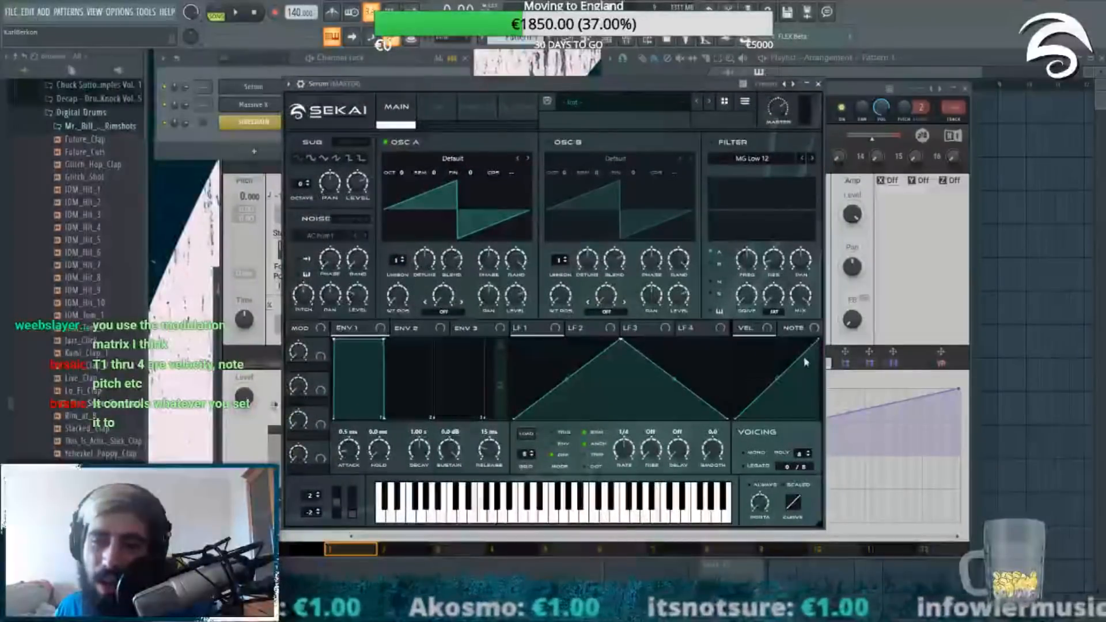
pyautogui.moveTo(777, 378); pyautogui.dragTo(774, 358)
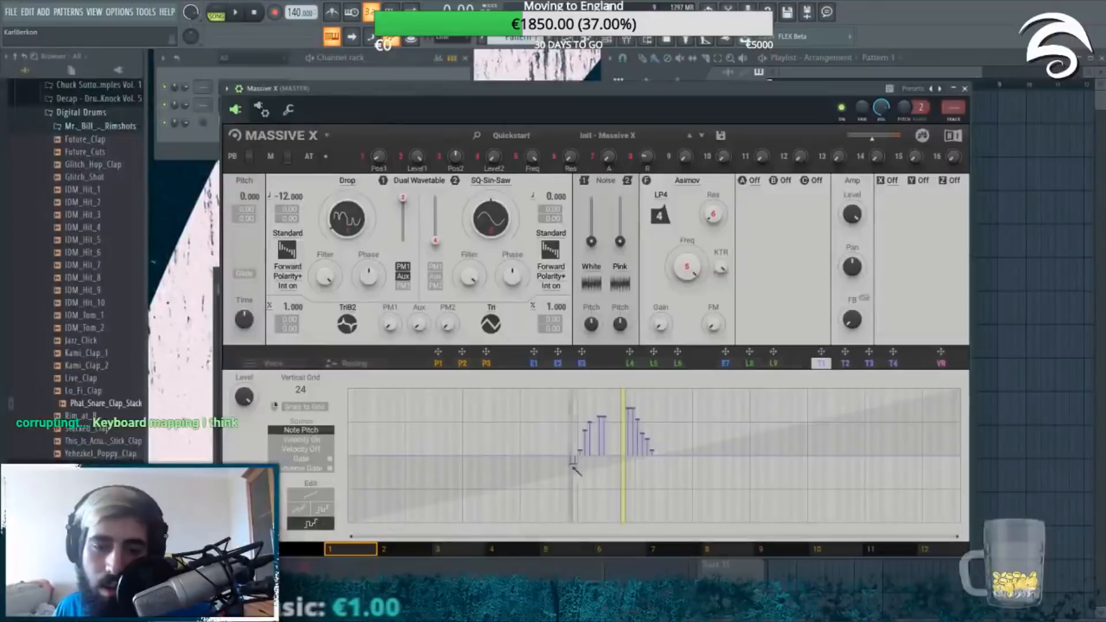
# Step: In Massive X, draw freehand per-note steps across tracker T1, and restore its straight Note Pitch ramp
pyautogui.moveTo(576, 461)
pyautogui.mouseDown()
pyautogui.moveTo(478, 501)
pyautogui.moveTo(384, 442)
pyautogui.mouseUp()
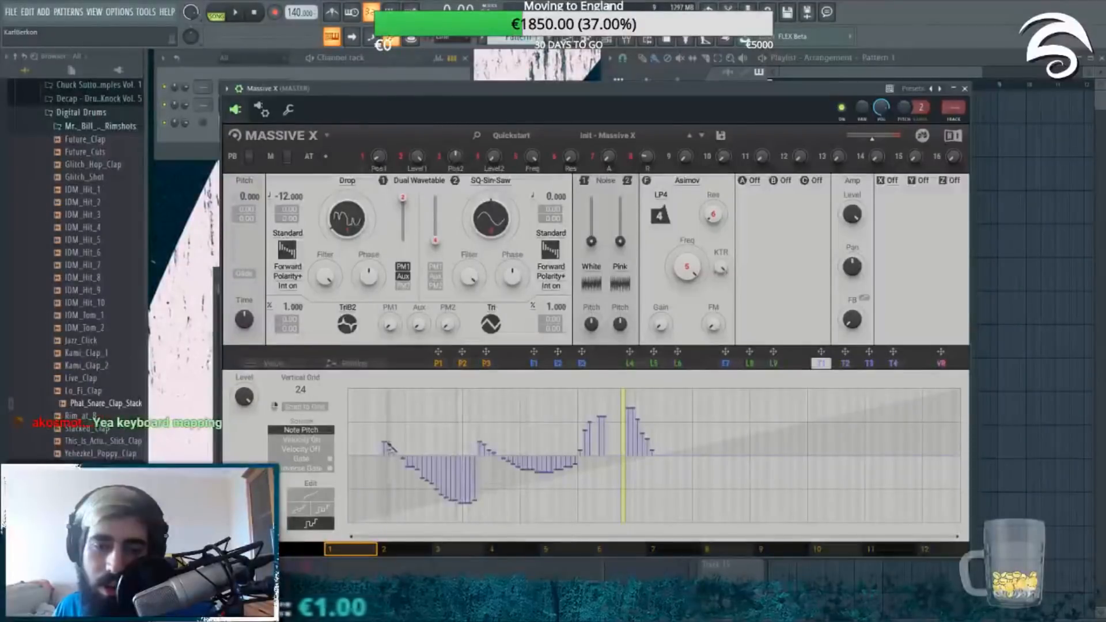
pyautogui.moveTo(773, 418)
pyautogui.mouseDown()
pyautogui.moveTo(802, 410)
pyautogui.moveTo(685, 500)
pyautogui.moveTo(652, 445)
pyautogui.mouseUp()
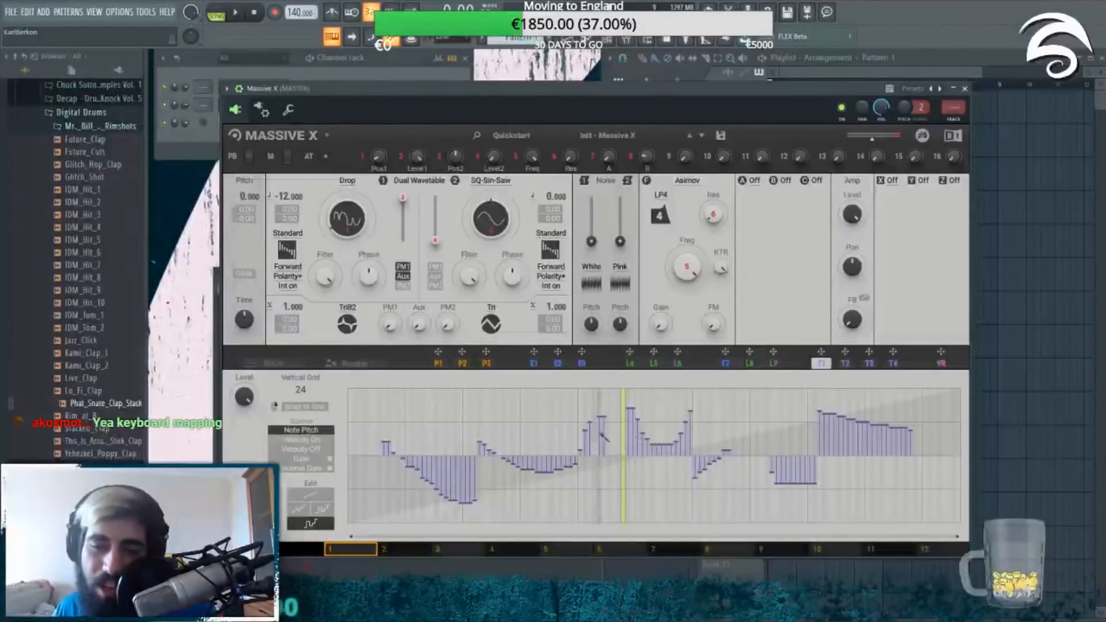
pyautogui.moveTo(540, 423)
pyautogui.mouseDown()
pyautogui.moveTo(577, 467)
pyautogui.moveTo(714, 462)
pyautogui.moveTo(658, 522)
pyautogui.mouseUp()
pyautogui.click(323, 512)
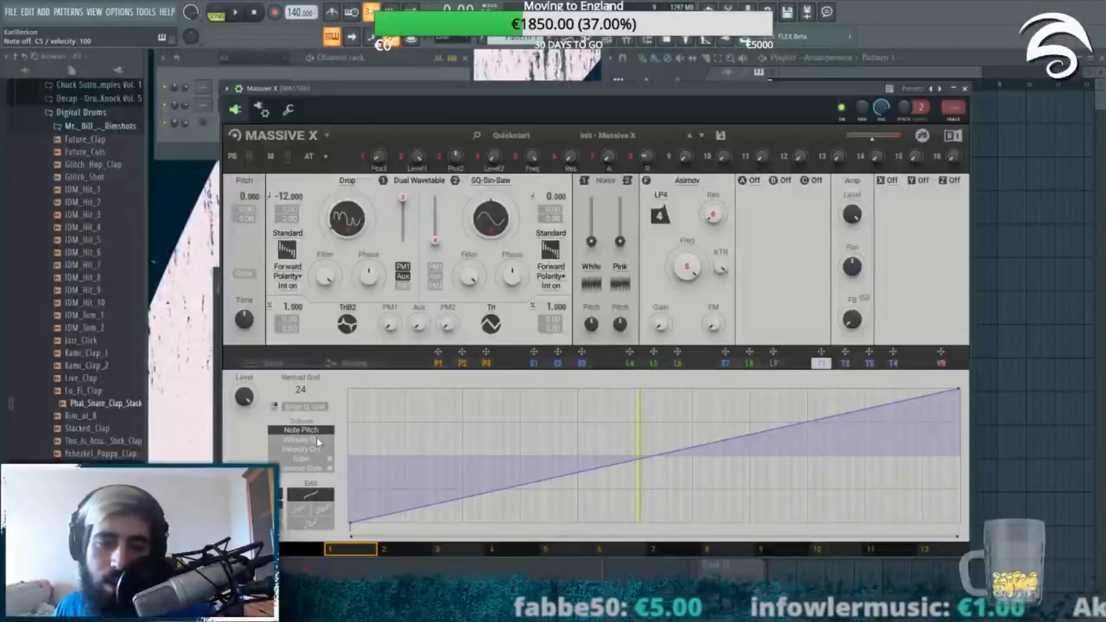
# Step: Try Gate and Inverse Gate as tracker T1's source with test notes, and set the source to Velocity On
pyautogui.click(311, 459)
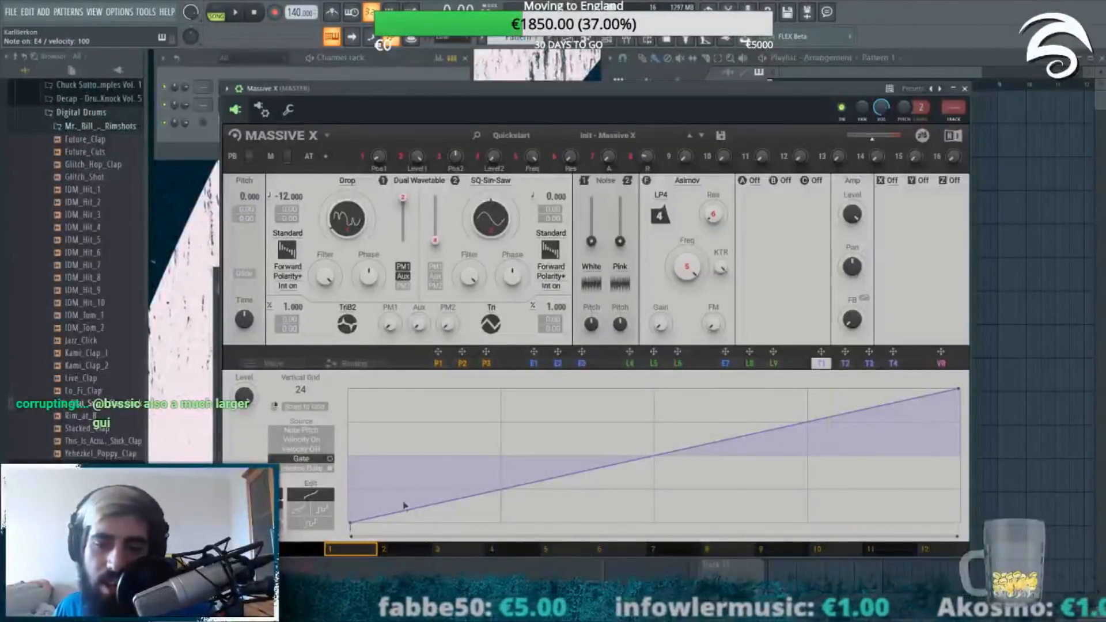
pyautogui.click(311, 467)
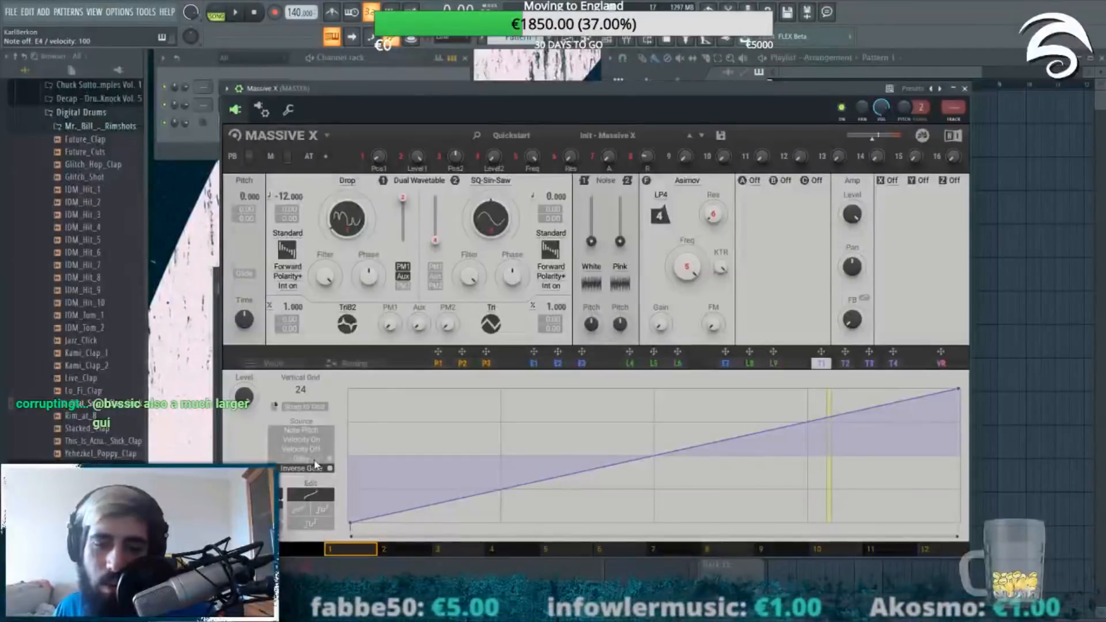
pyautogui.click(315, 441)
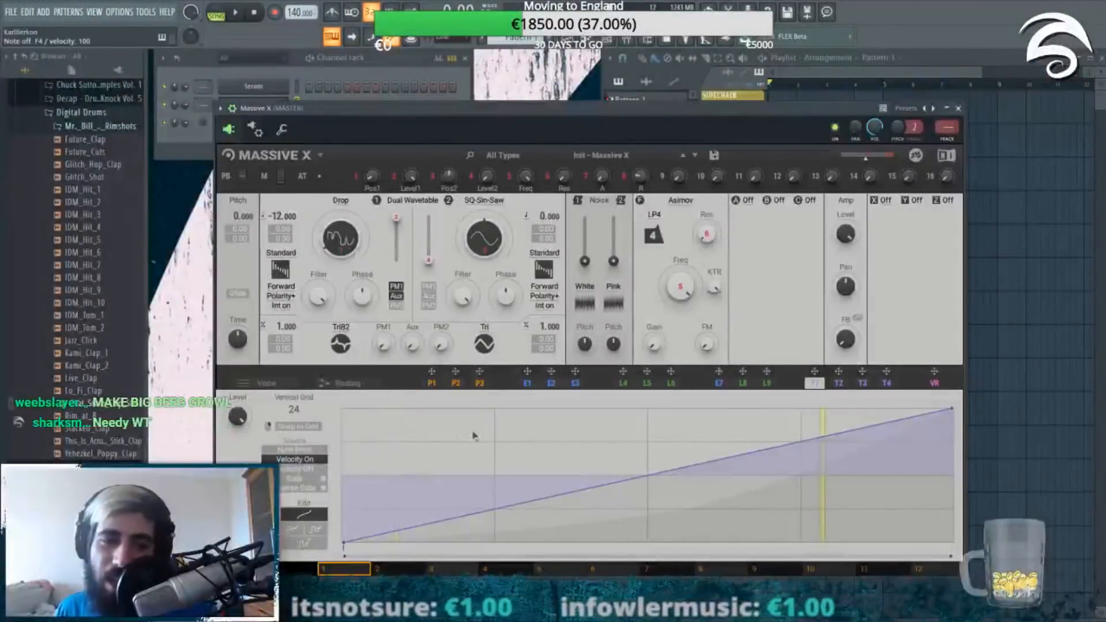
# Step: Choose a new shape for the L4 Switcher LFO and assign L4 to the first oscillator's wavetable position
pyautogui.click(647, 382)
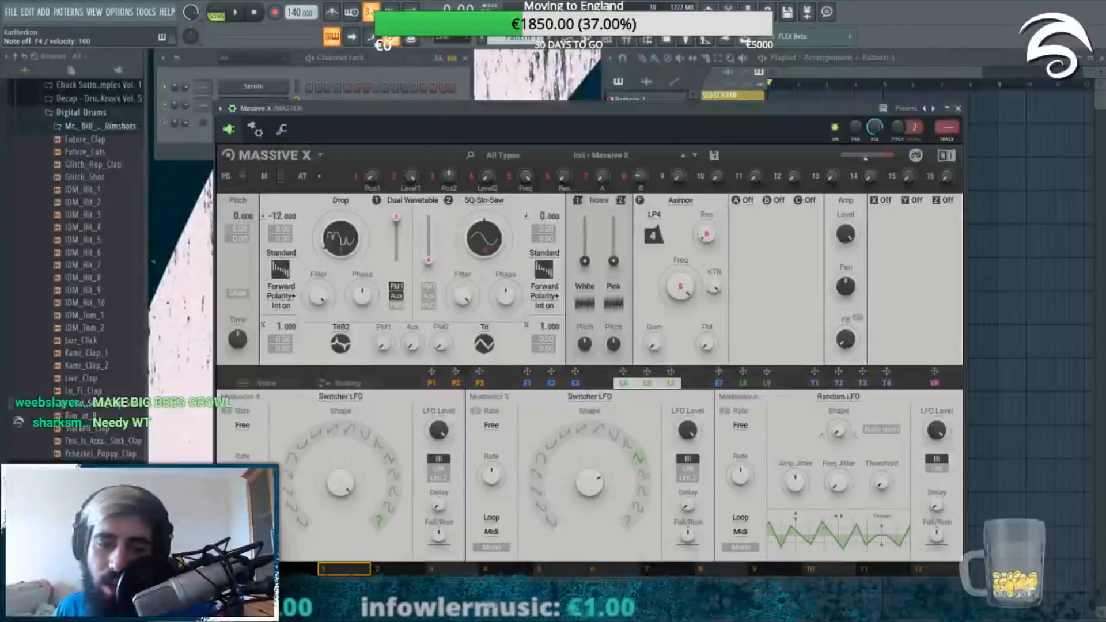
pyautogui.moveTo(344, 490); pyautogui.dragTo(339, 470)
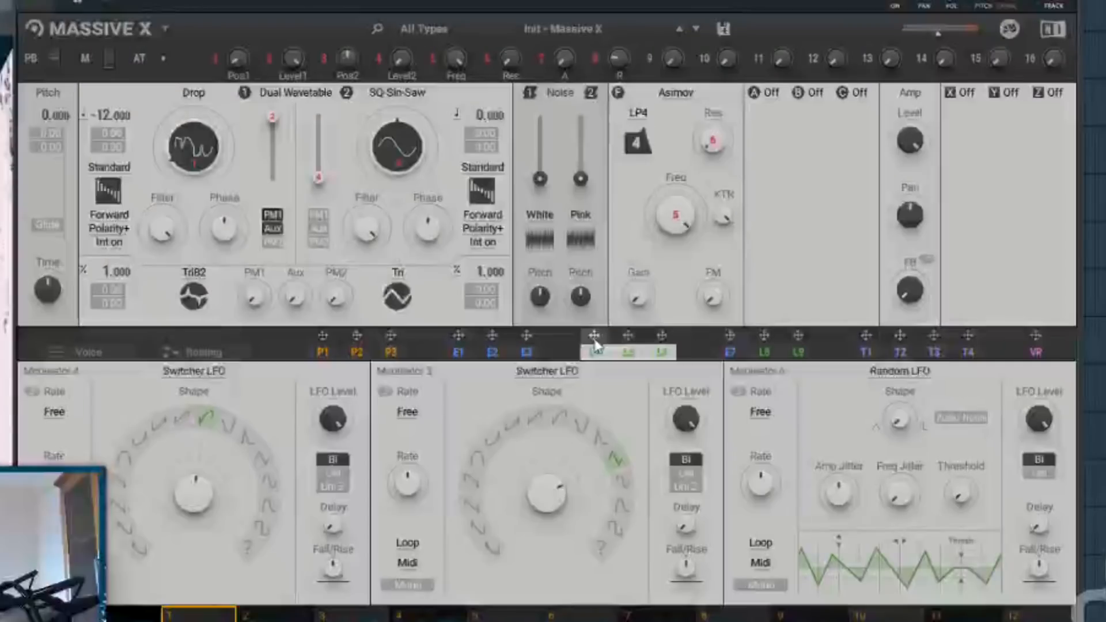
pyautogui.moveTo(623, 373); pyautogui.dragTo(592, 357)
pyautogui.moveTo(254, 167); pyautogui.dragTo(193, 148)
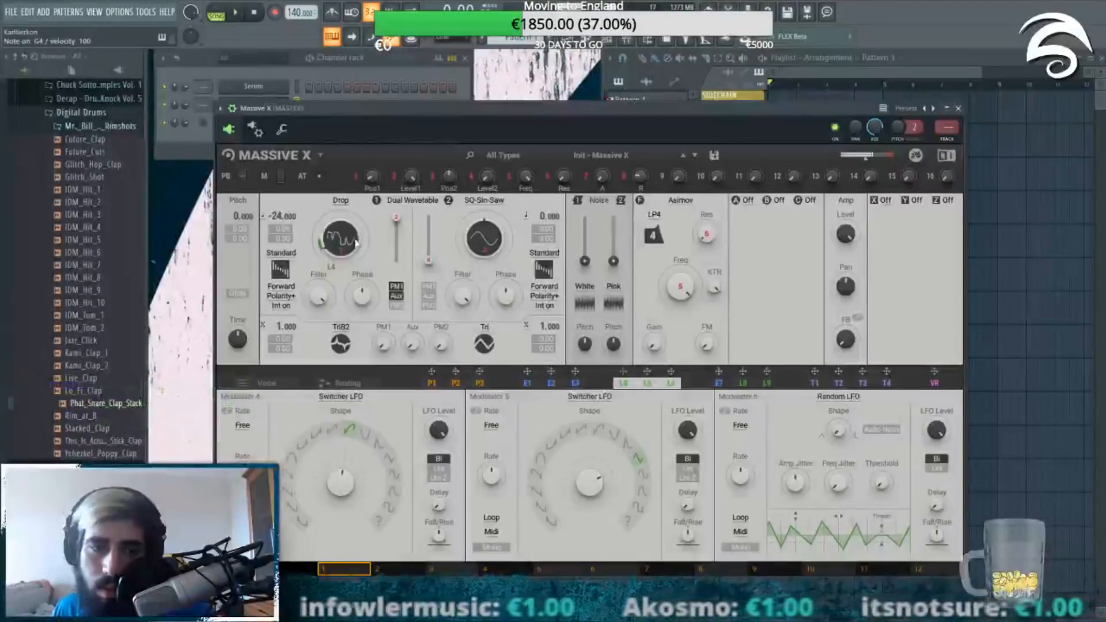
# Step: Adjust the first oscillator's wavetable position and play test notes with the L4 modulation
pyautogui.moveTo(372, 177); pyautogui.dragTo(373, 170)
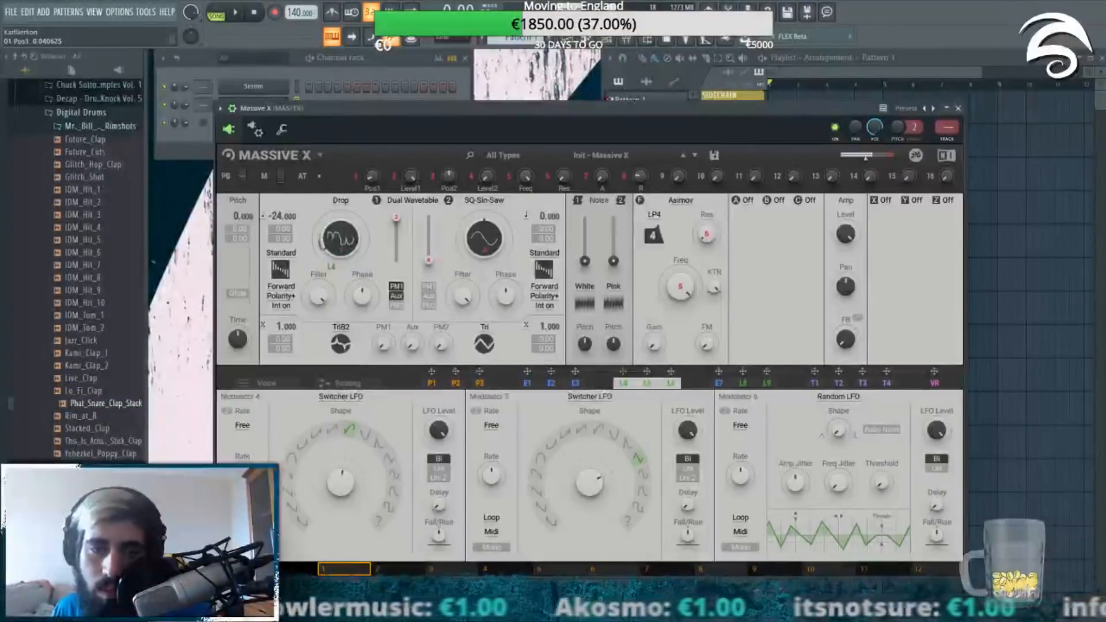
pyautogui.press('b')
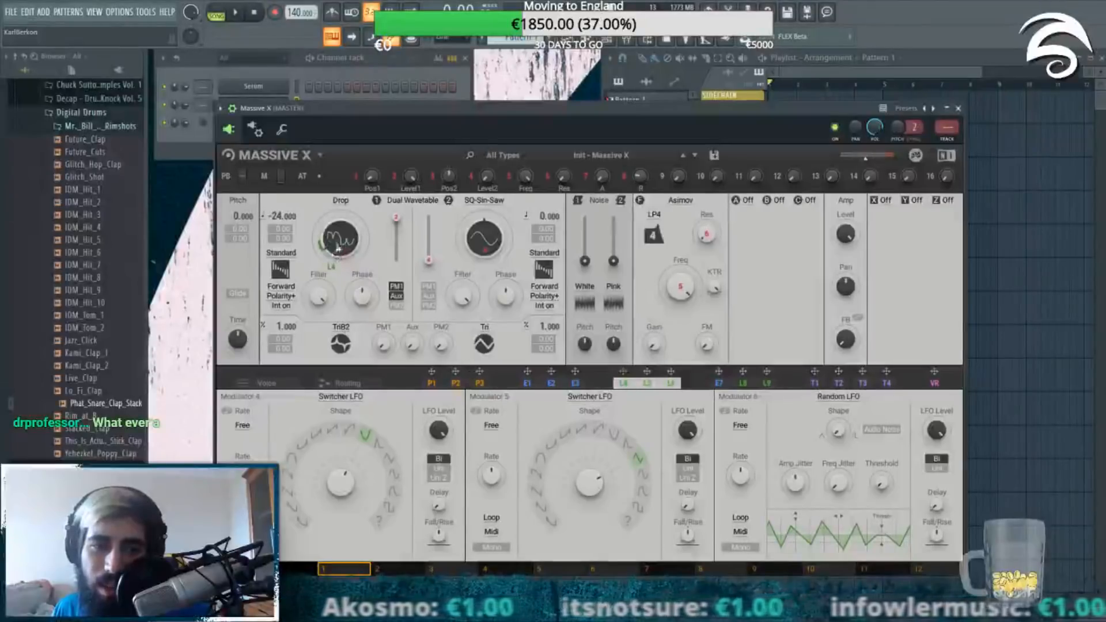
pyautogui.press('b')
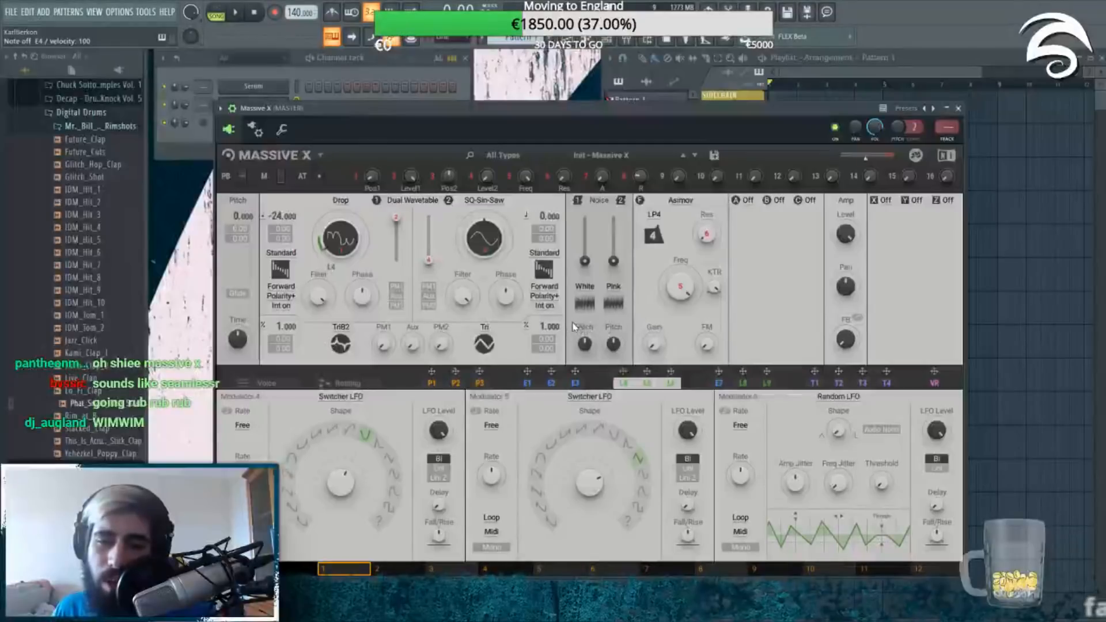
# Step: Try the Bend, Wrap and Hardsync modes on the first oscillator with test notes
pyautogui.click(285, 255)
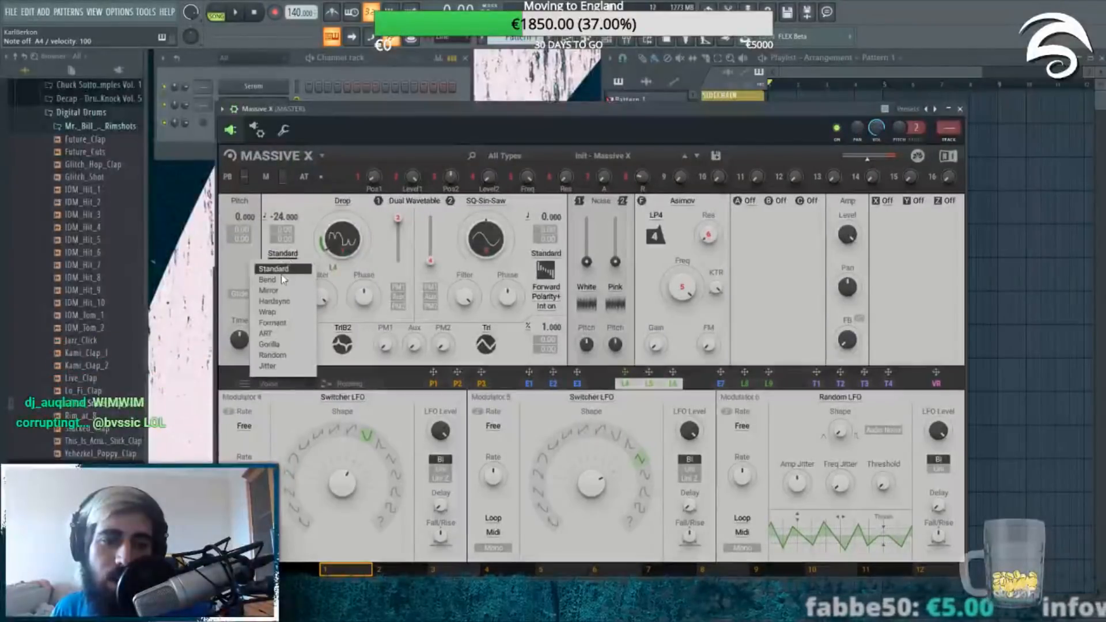
pyautogui.click(281, 279)
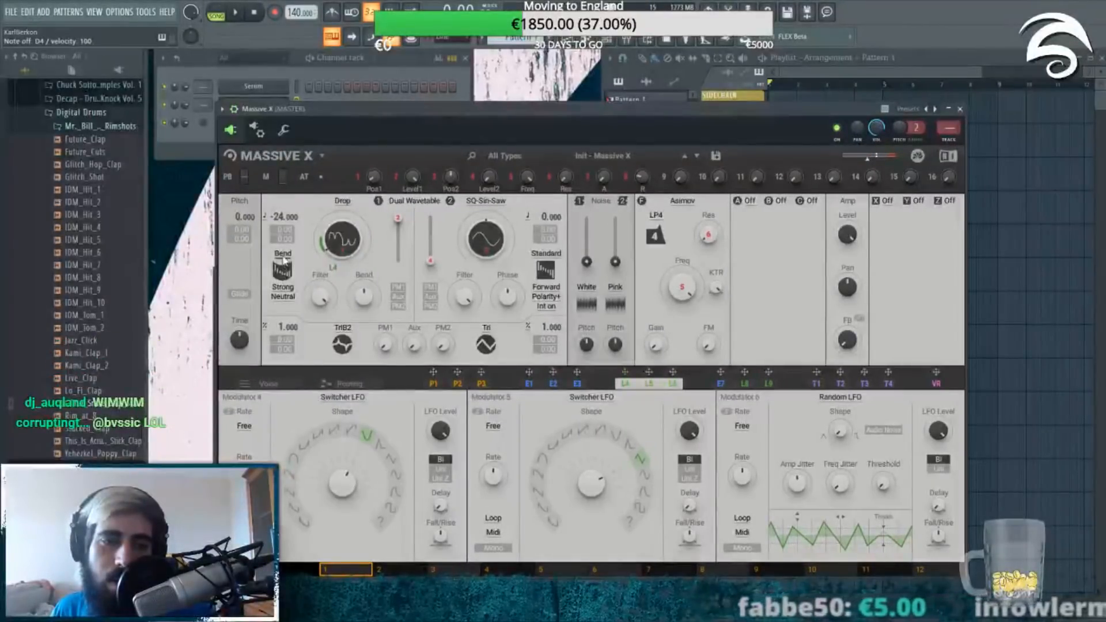
pyautogui.click(283, 258)
pyautogui.click(285, 312)
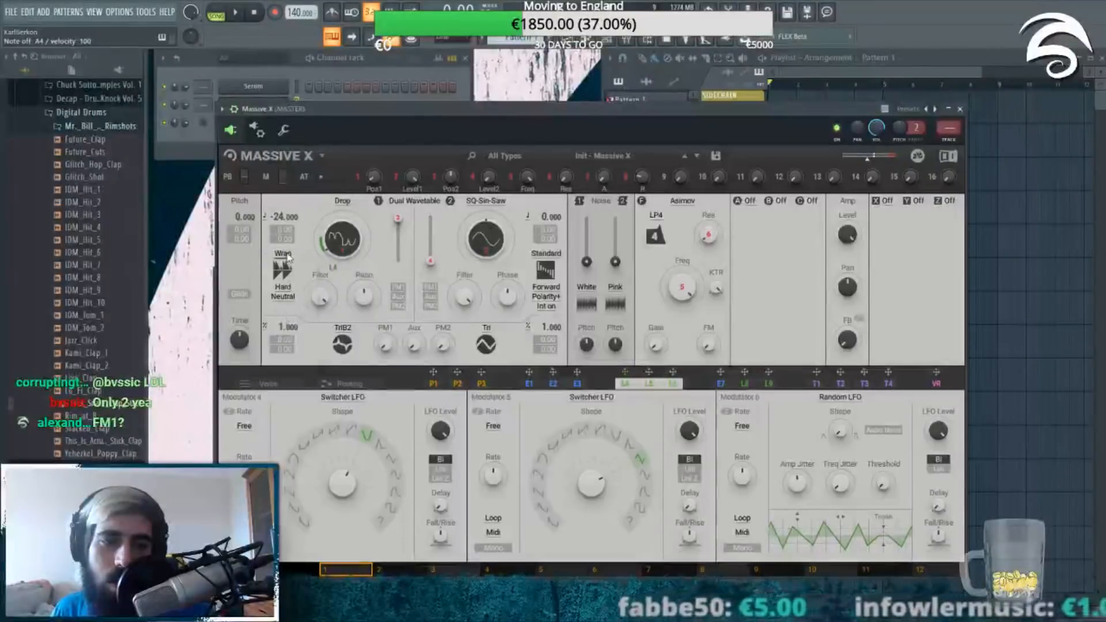
pyautogui.click(283, 255)
pyautogui.click(274, 302)
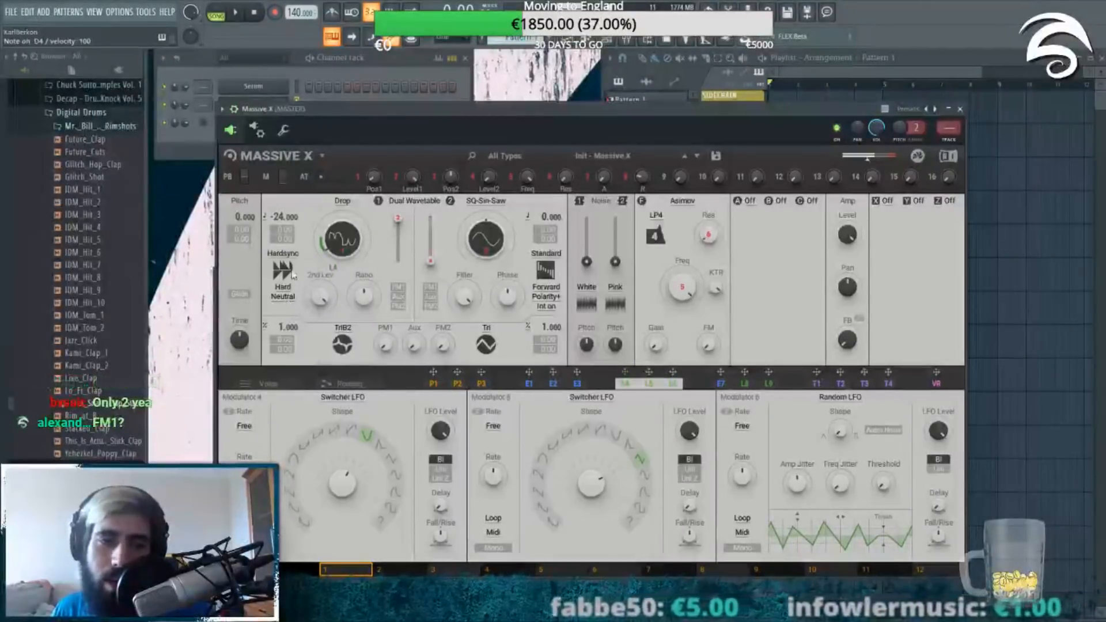
# Step: Try the Gorilla mode on the first oscillator and play a test note
pyautogui.click(288, 257)
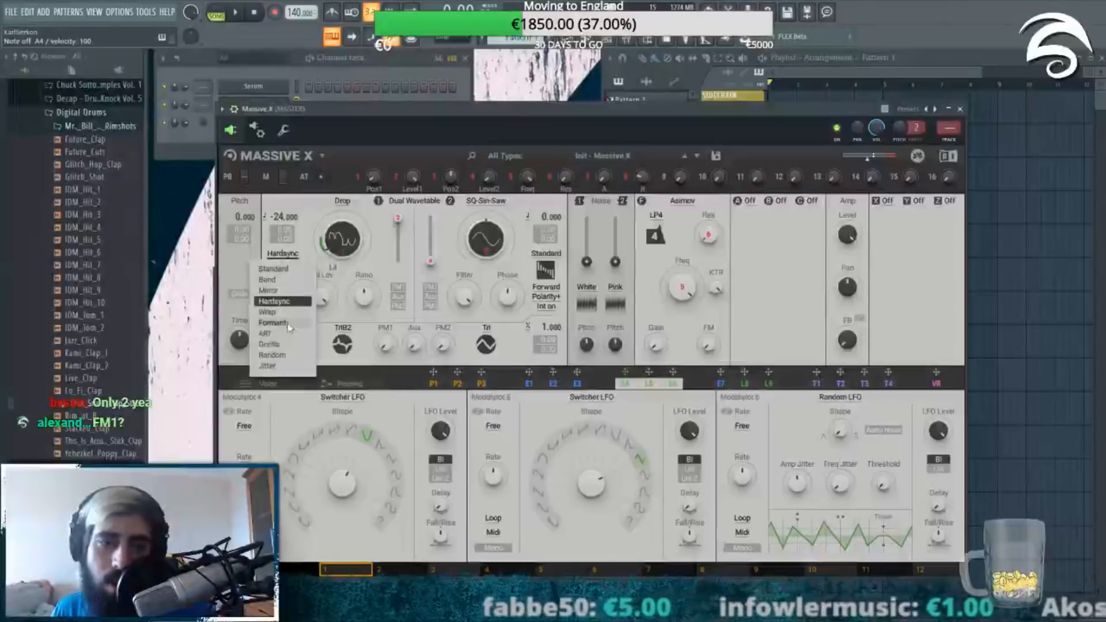
pyautogui.click(277, 346)
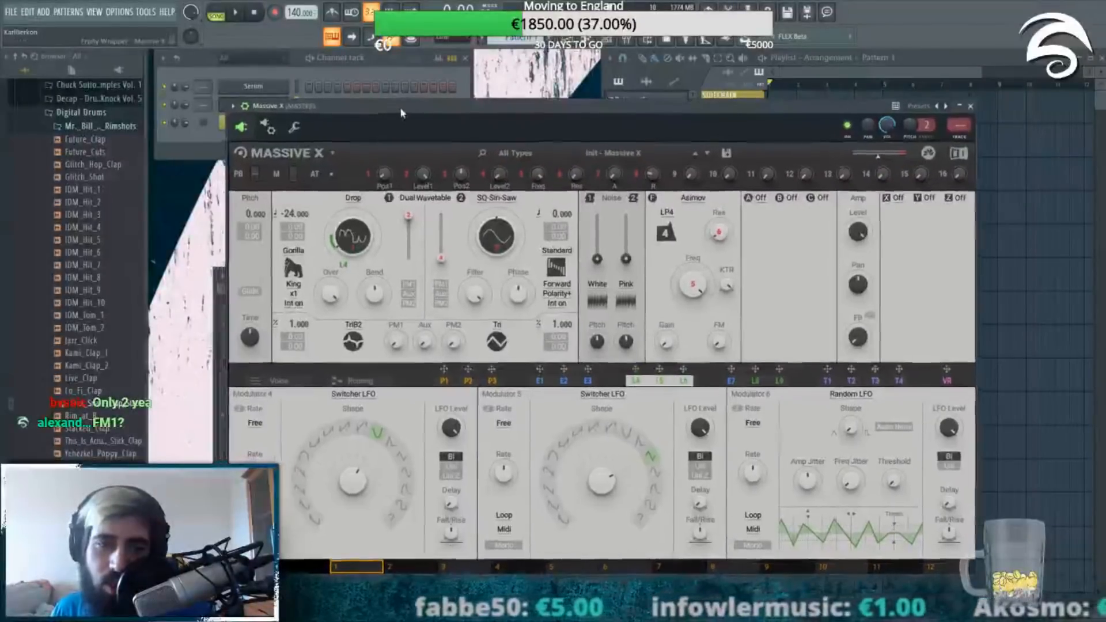
pyautogui.moveTo(385, 150); pyautogui.dragTo(395, 146)
pyautogui.press('v')
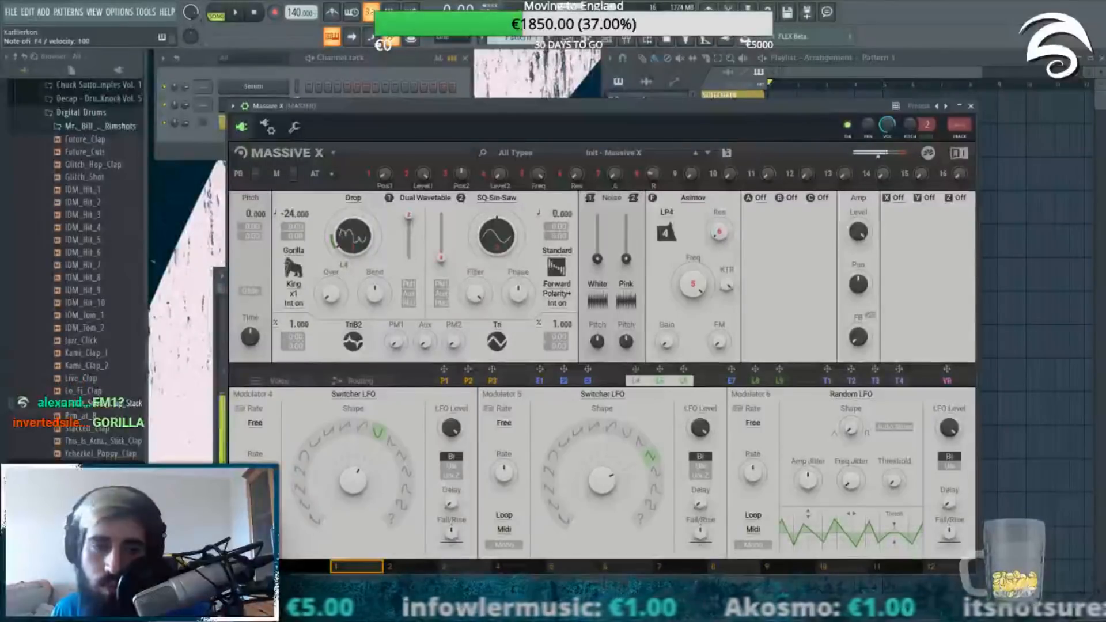
# Step: Try Gorilla at x3 with the King and Kong variants and different Over amounts, and return the first oscillator to Standard
pyautogui.click(294, 295)
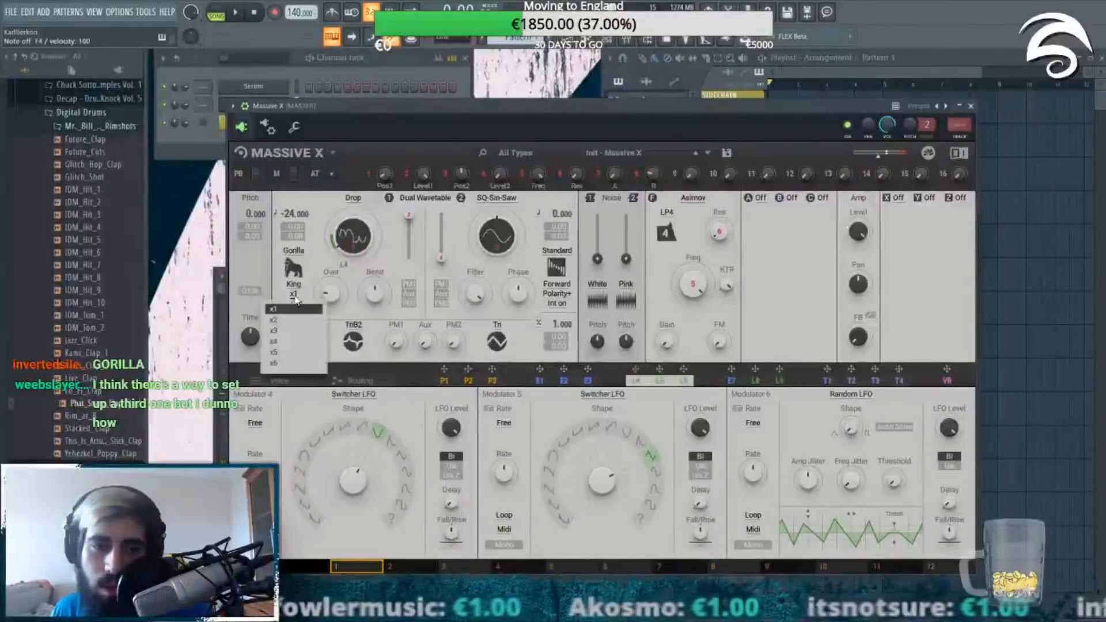
pyautogui.click(289, 333)
pyautogui.moveTo(329, 311); pyautogui.dragTo(330, 295)
pyautogui.press('v')
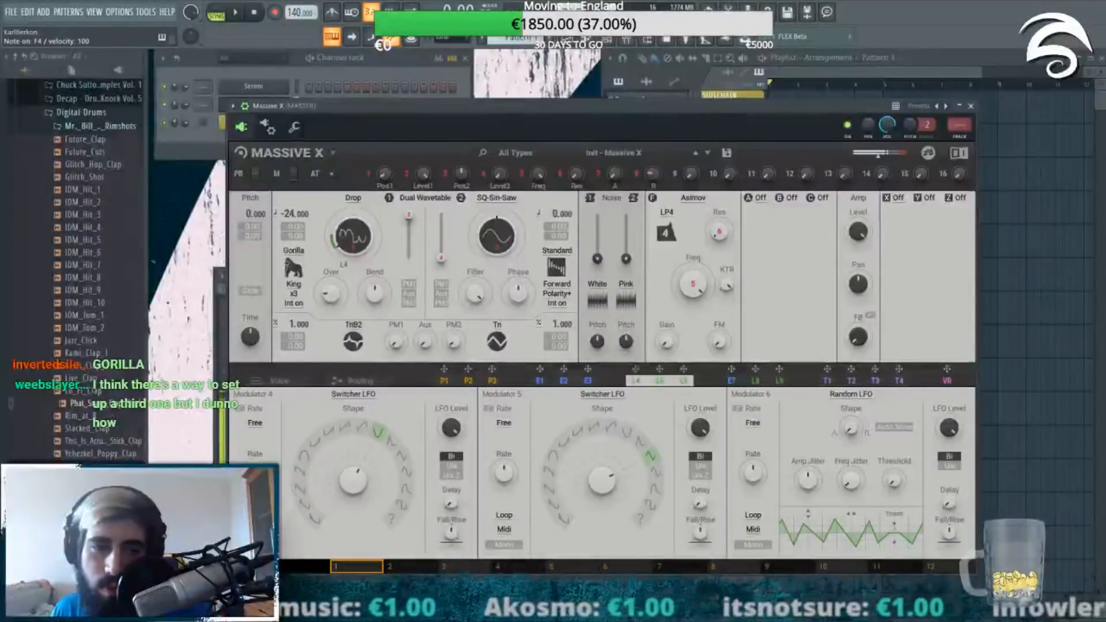
pyautogui.press('v')
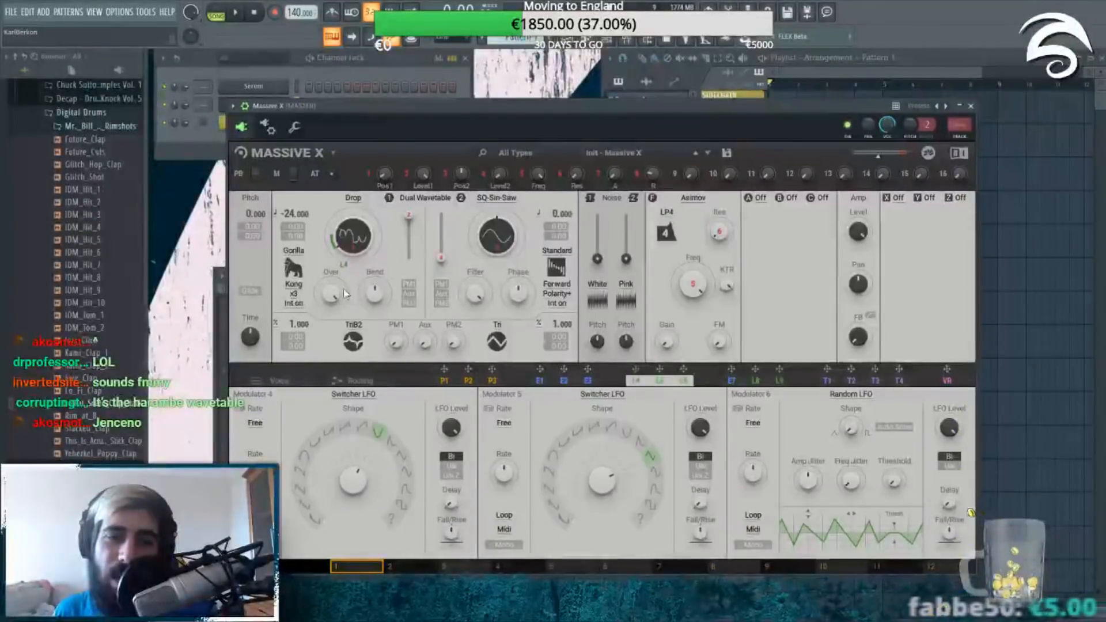
pyautogui.press('n')
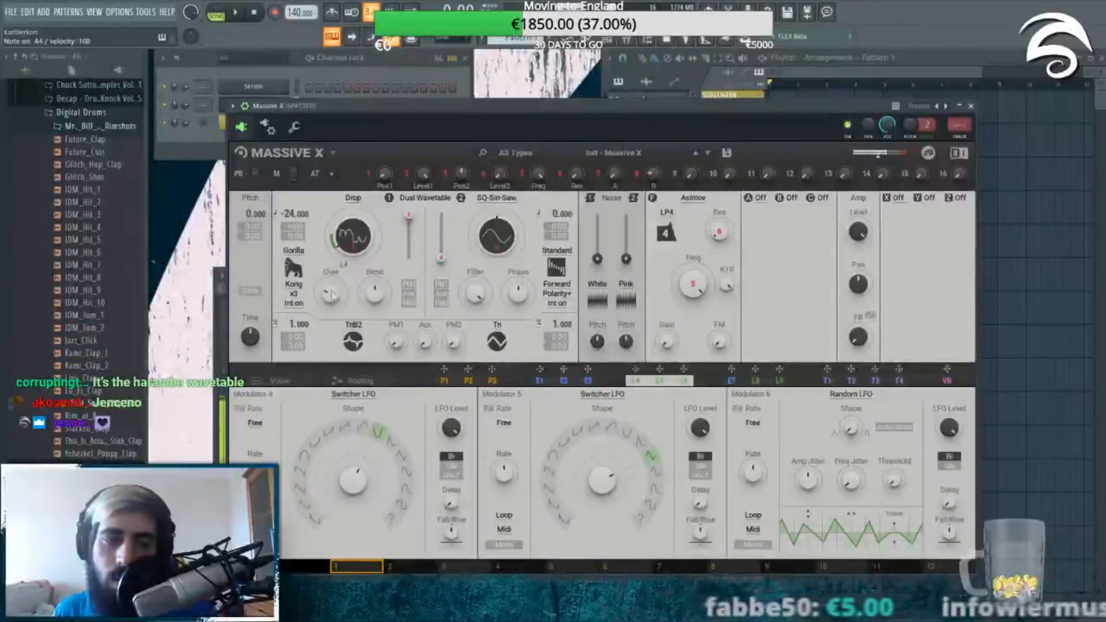
pyautogui.click(294, 251)
pyautogui.click(295, 265)
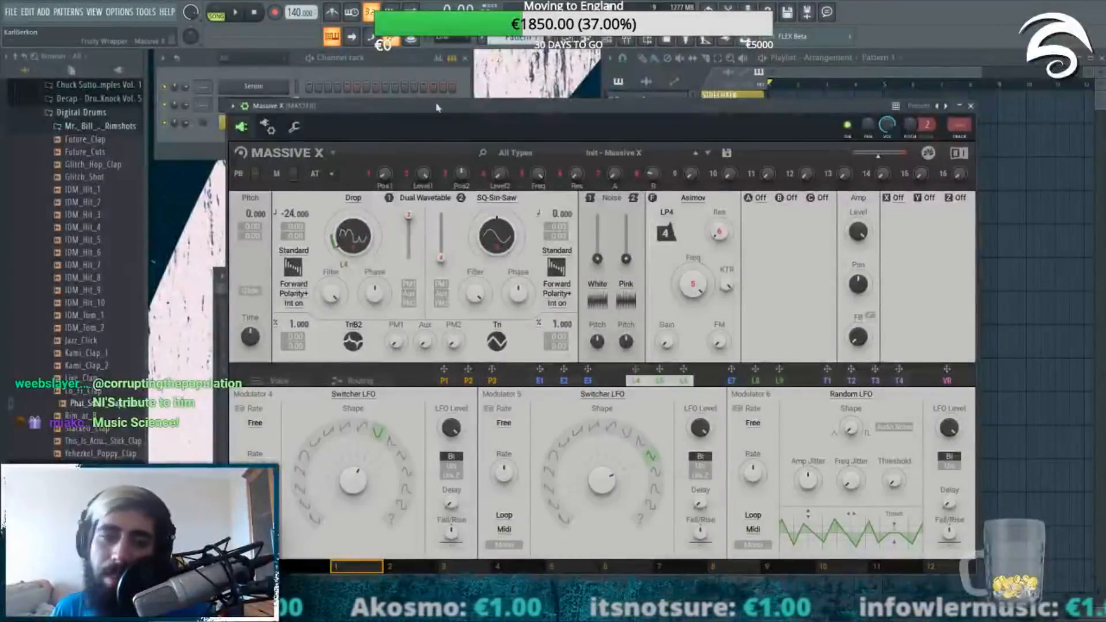
# Step: Move the Massive X window aside and enlarge the Fruity Parametric EQ 2 window for watching the spectrum
pyautogui.moveTo(436, 107); pyautogui.dragTo(615, 153)
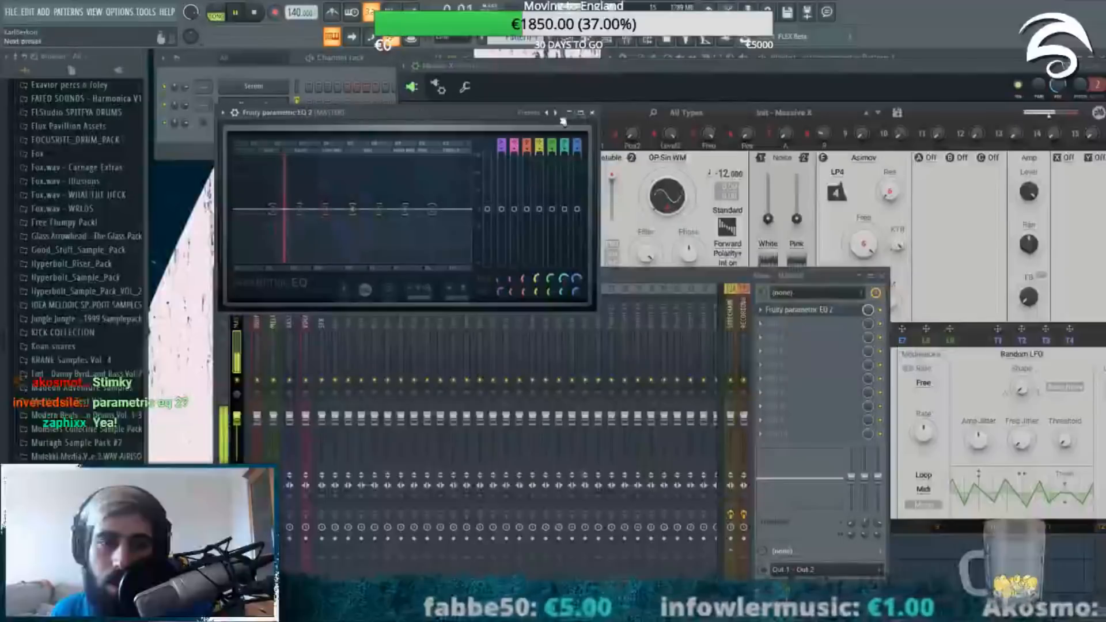
pyautogui.moveTo(598, 310); pyautogui.dragTo(809, 507)
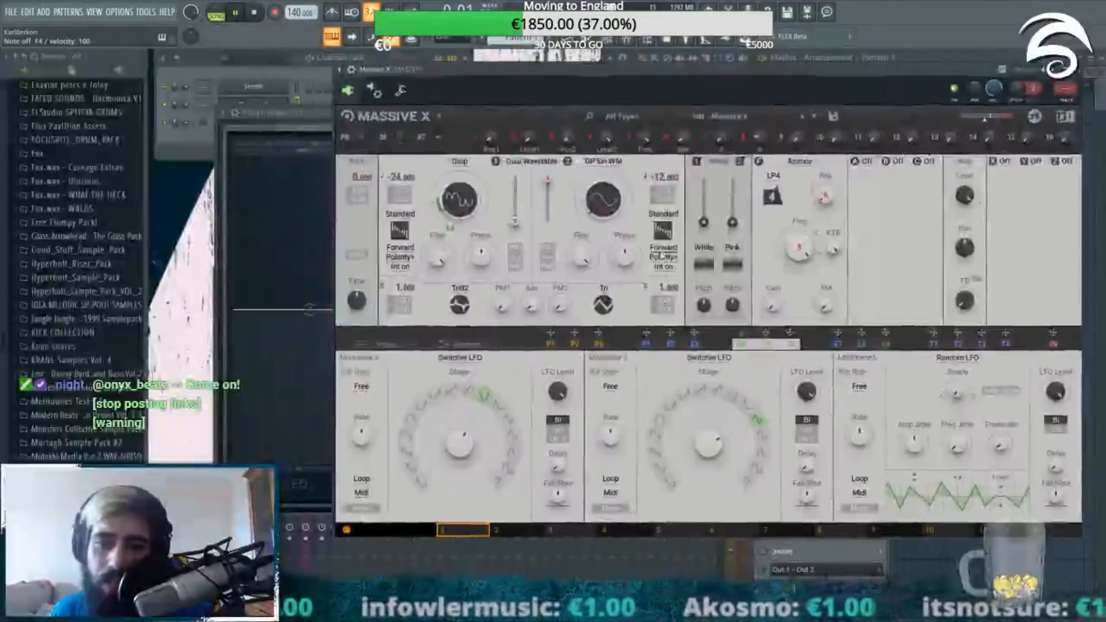
# Step: Set the second oscillator to Gorilla mode with the Kong variant and raise its Over and Bend amounts during playback
pyautogui.click(663, 213)
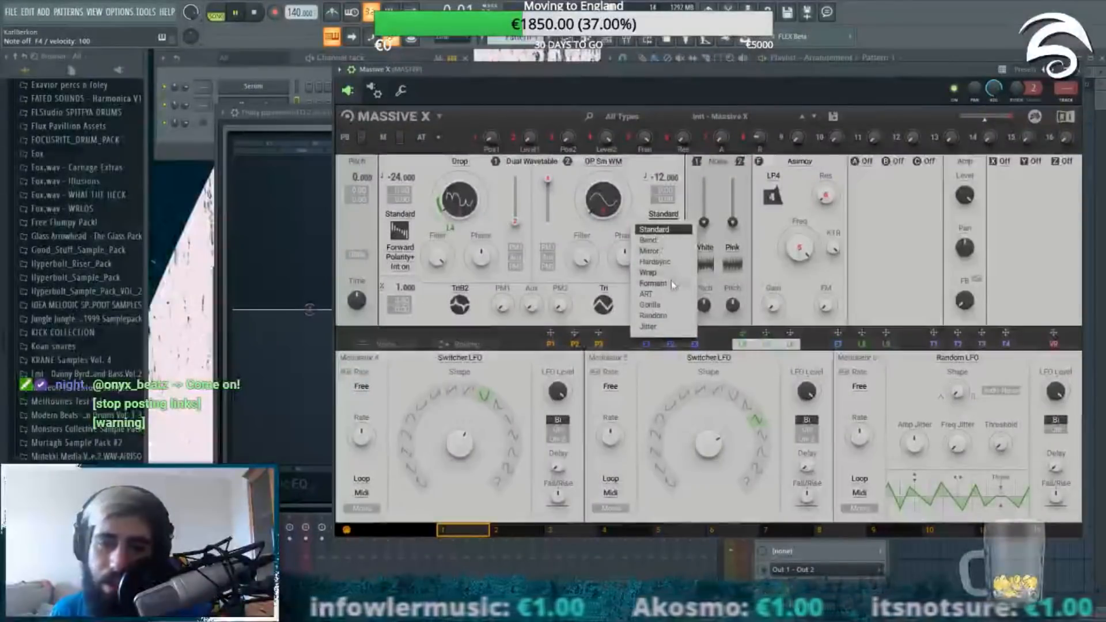
pyautogui.click(666, 307)
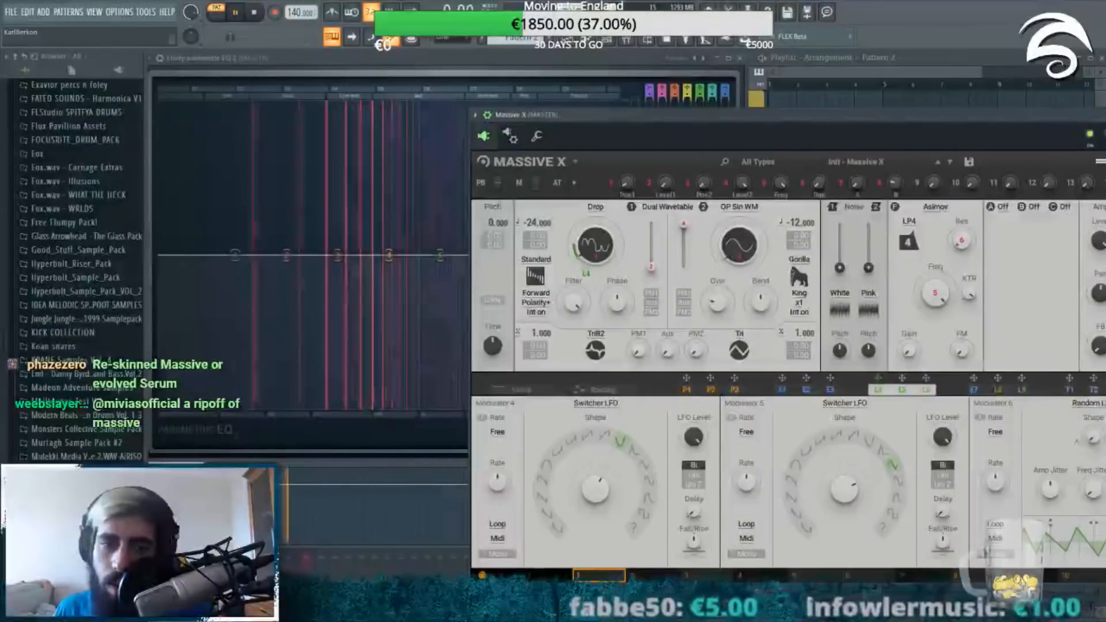
pyautogui.moveTo(668, 111); pyautogui.dragTo(711, 243)
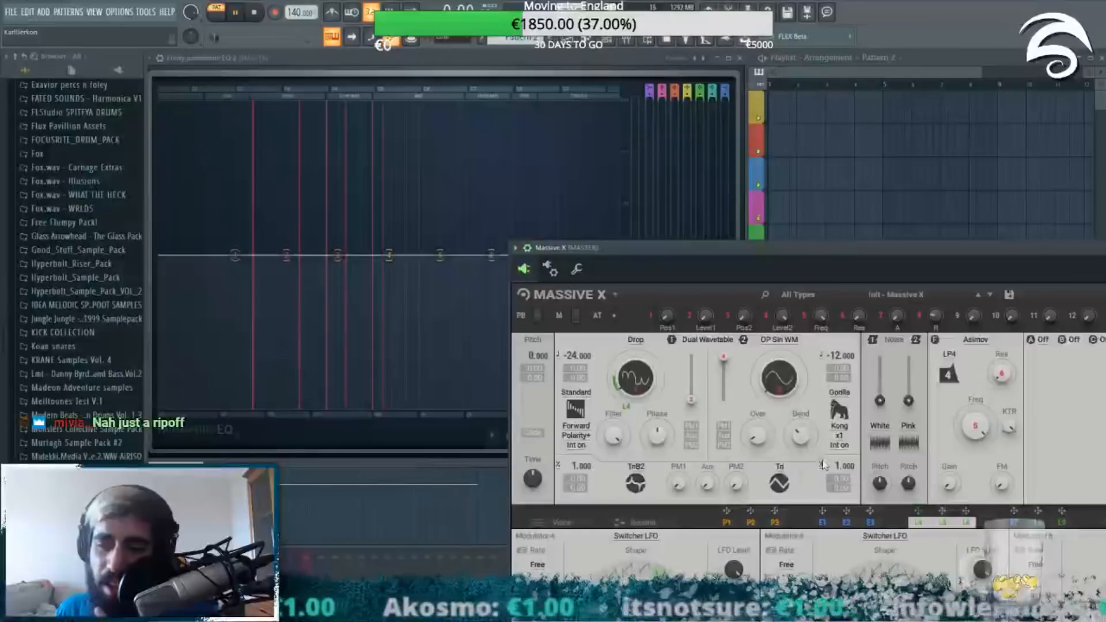
pyautogui.moveTo(758, 436); pyautogui.dragTo(801, 410)
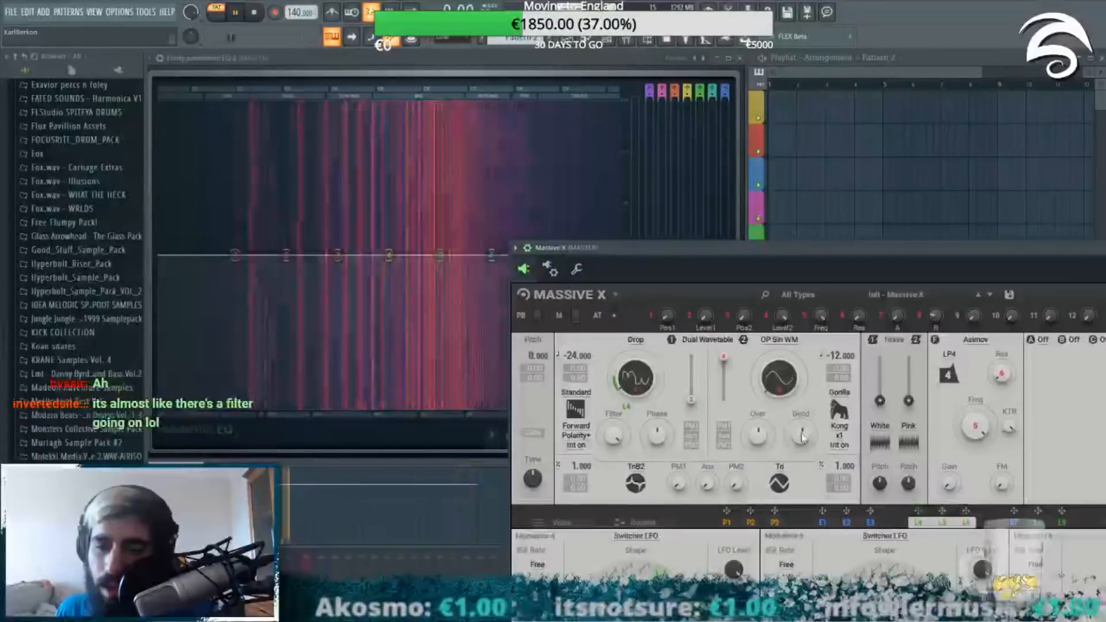
# Step: Try the x2, x3 and x4 multipliers of the second oscillator's Kong variant against the EQ spectrum
pyautogui.click(836, 438)
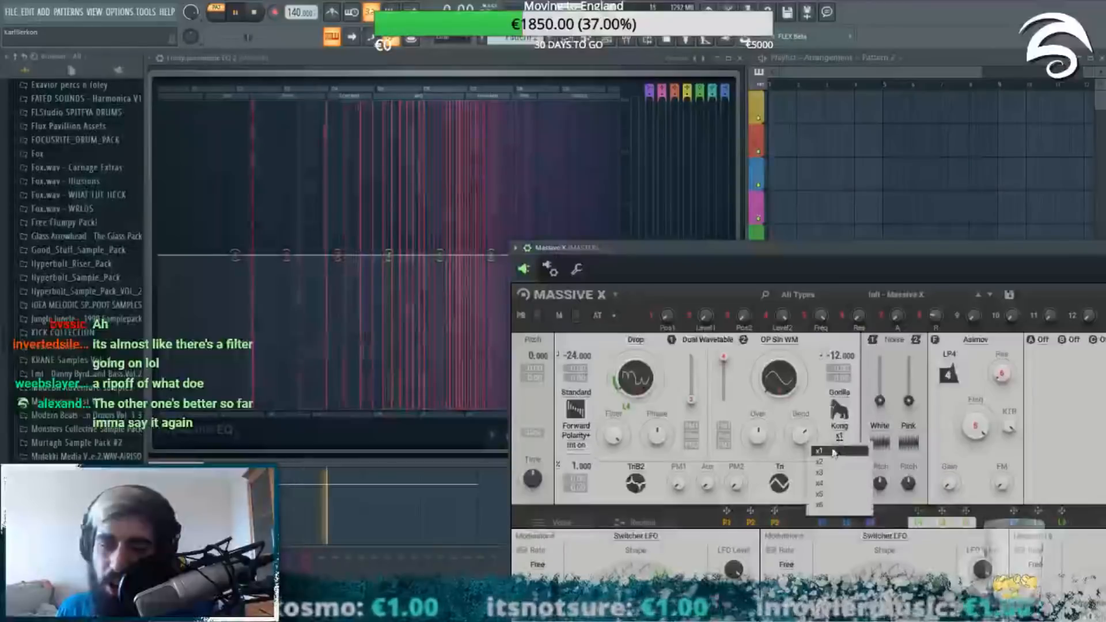
pyautogui.click(821, 462)
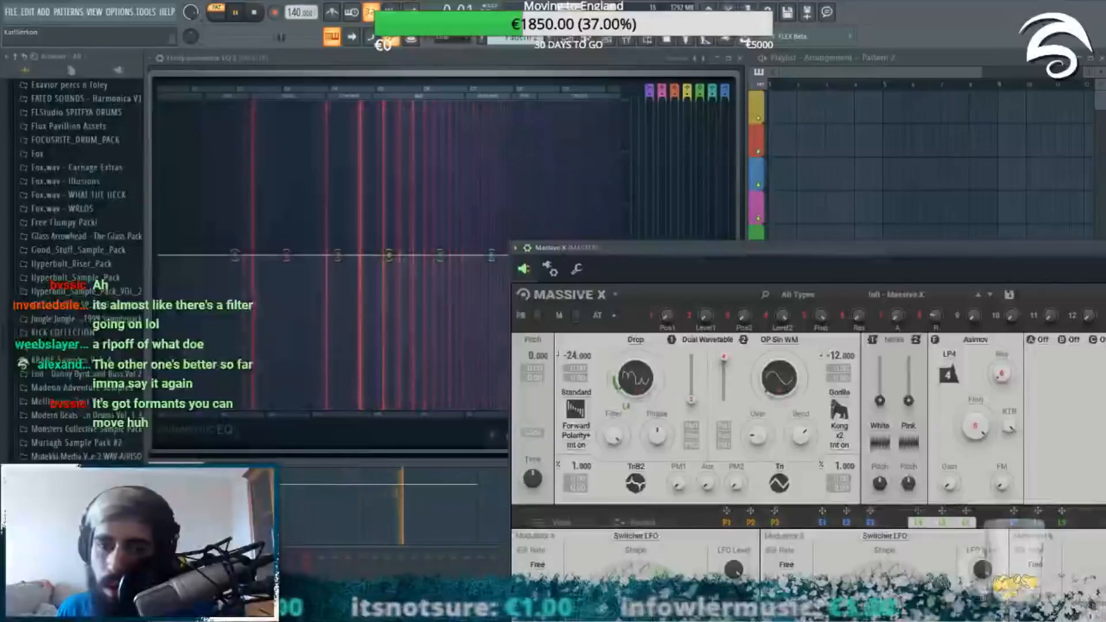
pyautogui.click(839, 437)
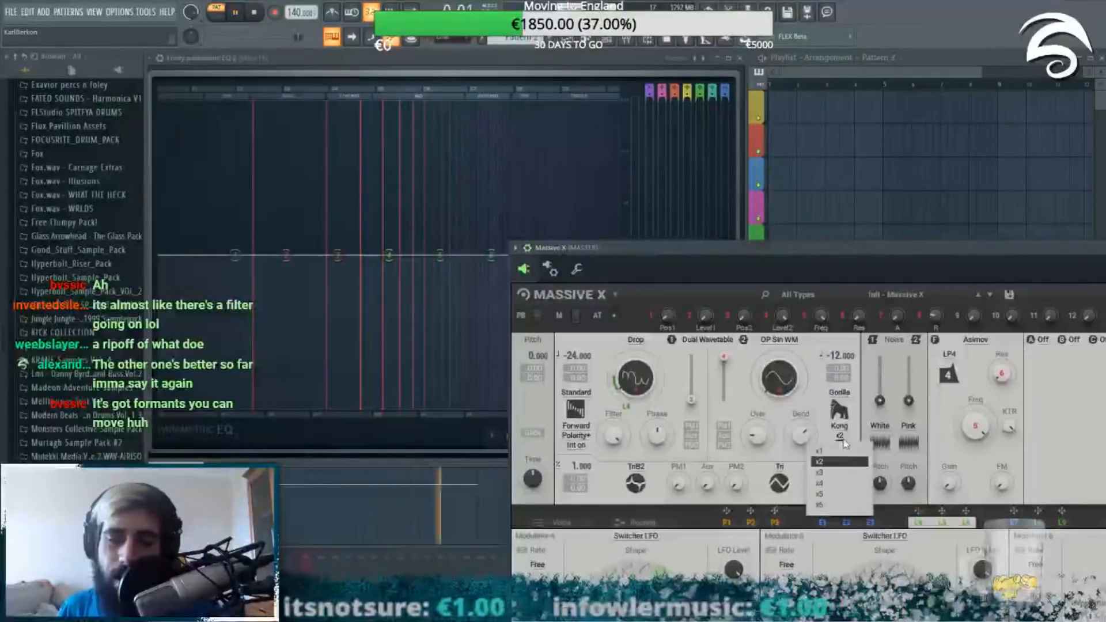
pyautogui.click(835, 473)
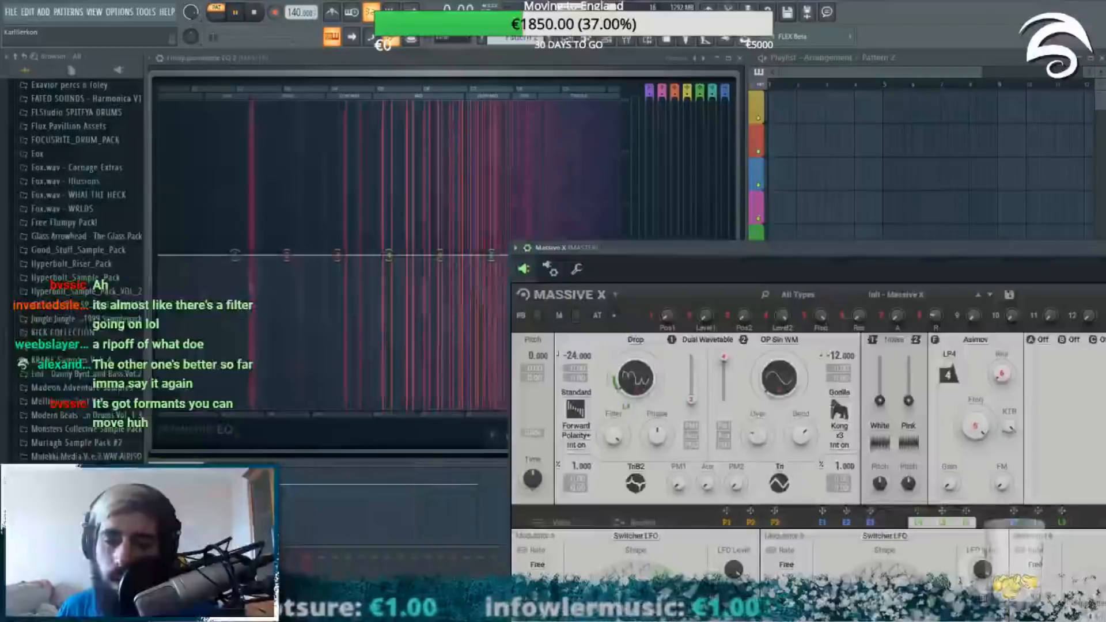
pyautogui.click(839, 437)
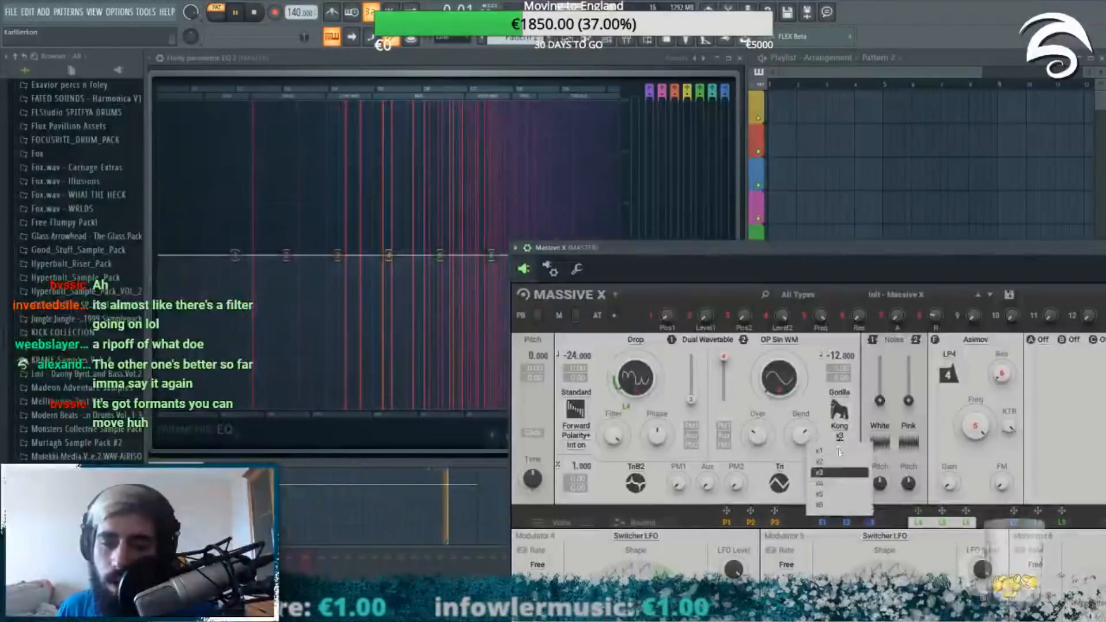
pyautogui.click(835, 487)
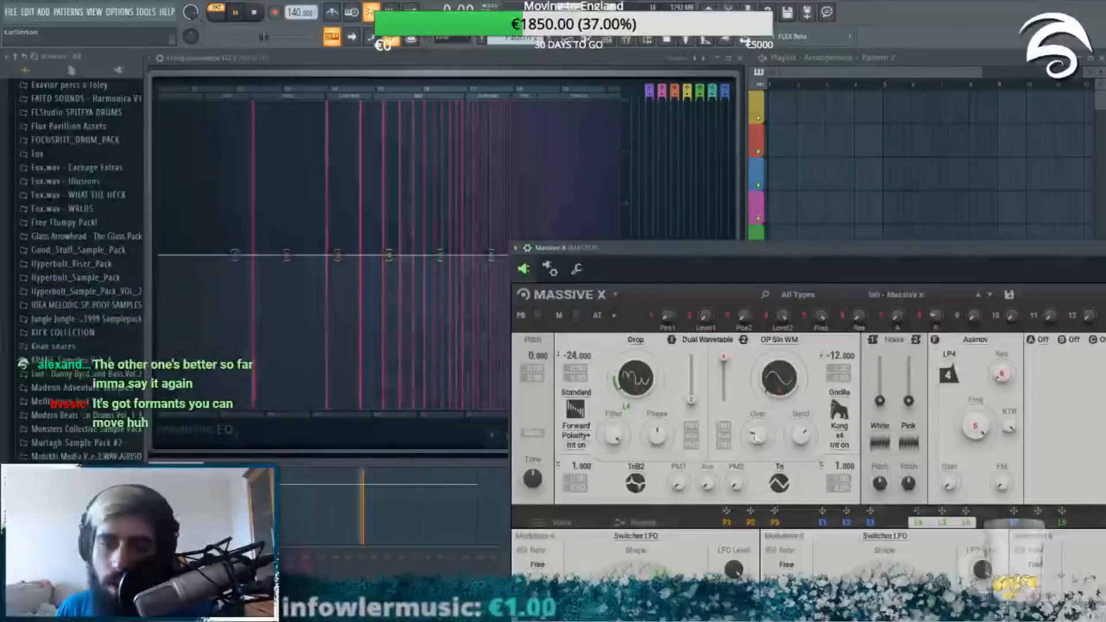
# Step: Rearrange the Fruity Parametric EQ 2 and Massive X windows so the oscillator controls are fully accessible
pyautogui.moveTo(428, 59); pyautogui.dragTo(678, 110)
pyautogui.click(319, 68)
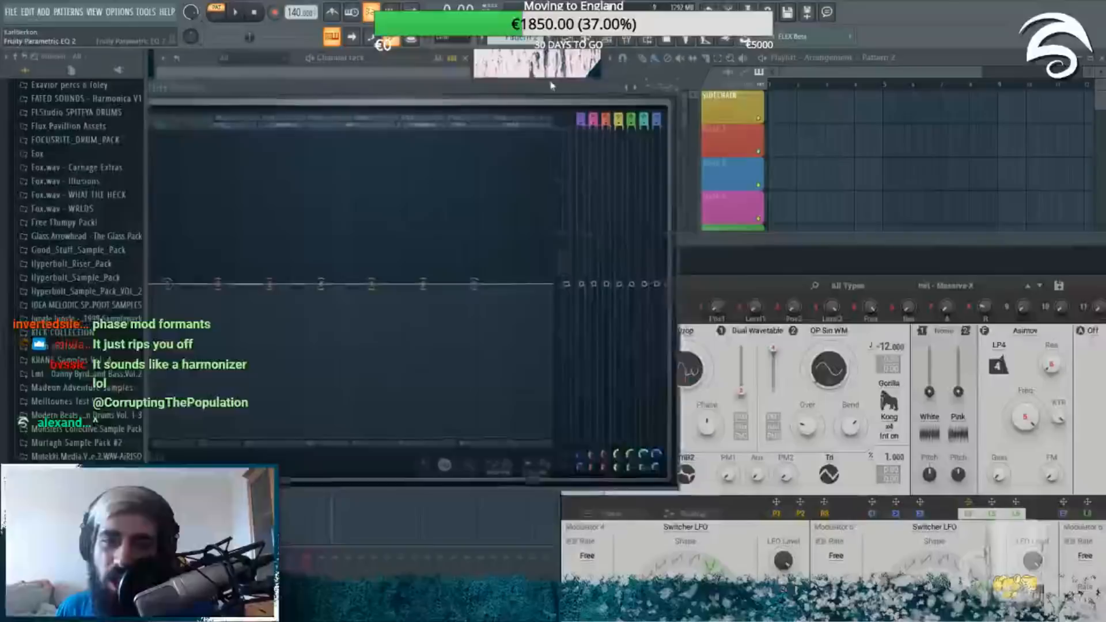
pyautogui.moveTo(553, 86); pyautogui.dragTo(602, 203)
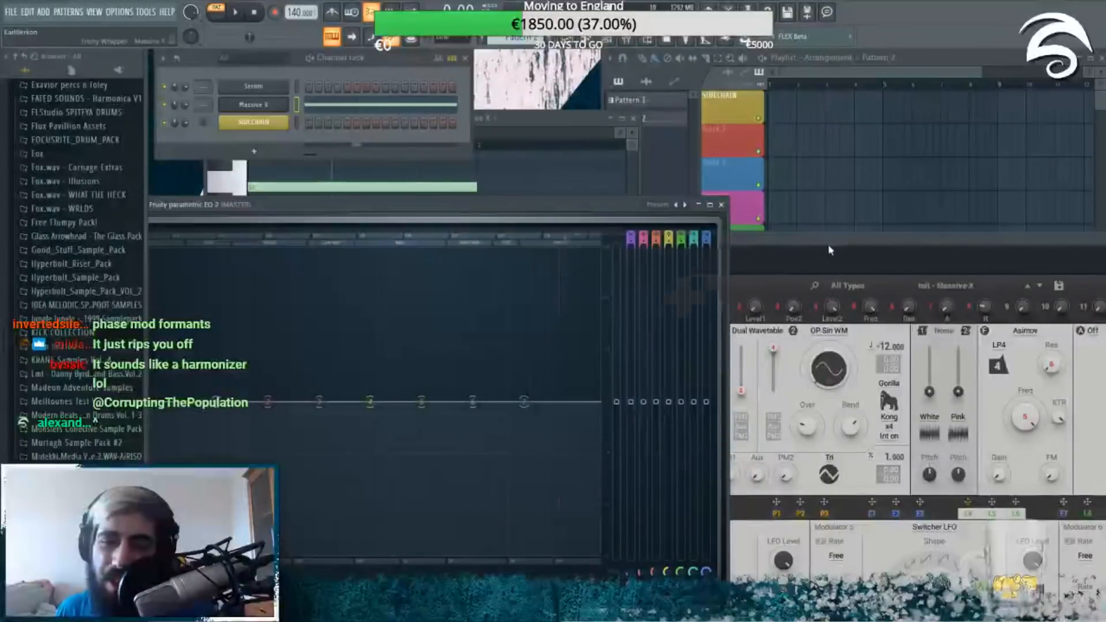
pyautogui.moveTo(829, 250); pyautogui.dragTo(831, 221)
# Step: Set the second oscillator's mode to Jitter, audition it, and stop playback
pyautogui.click(891, 371)
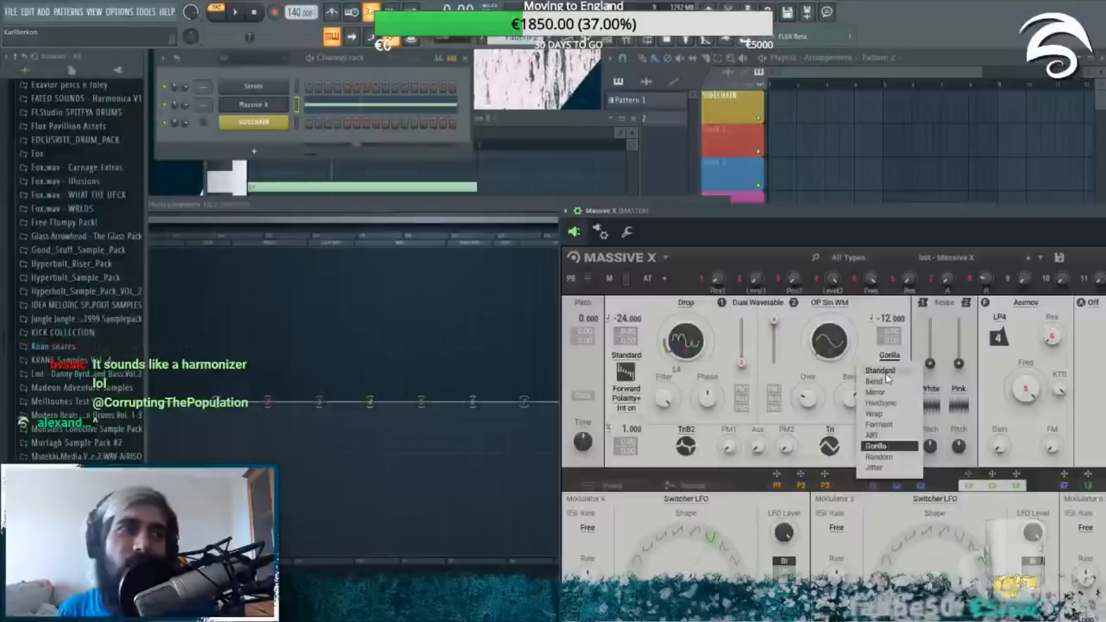
pyautogui.click(876, 467)
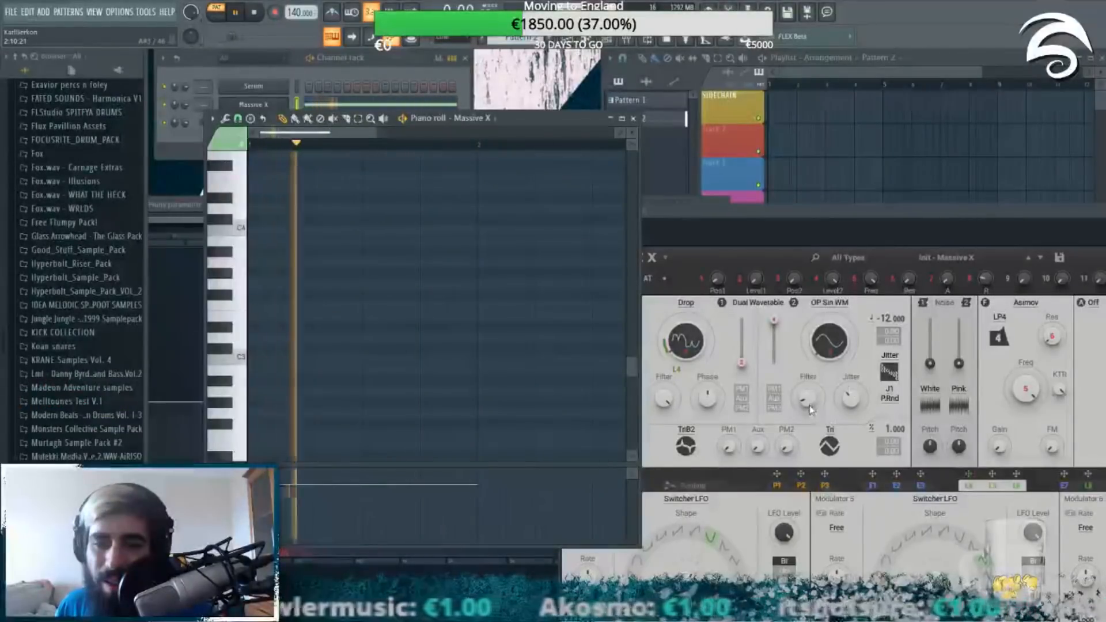
pyautogui.click(255, 8)
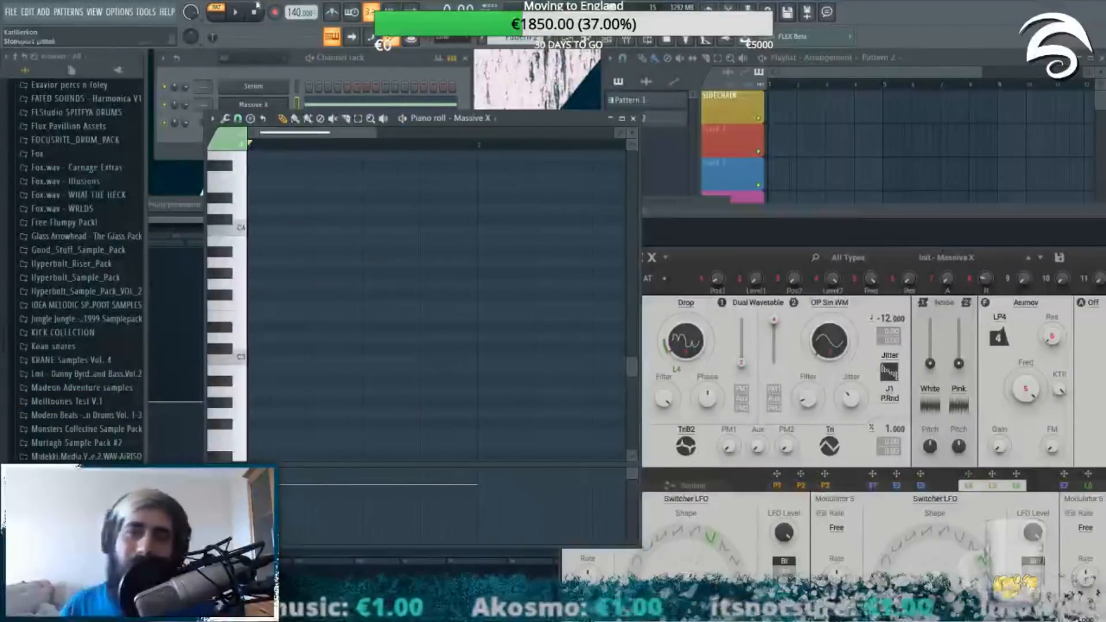
# Step: Set the second oscillator's mode to ART with the Soft, Neutral and Body options and audition its Width and Pitch controls during playback
pyautogui.click(890, 374)
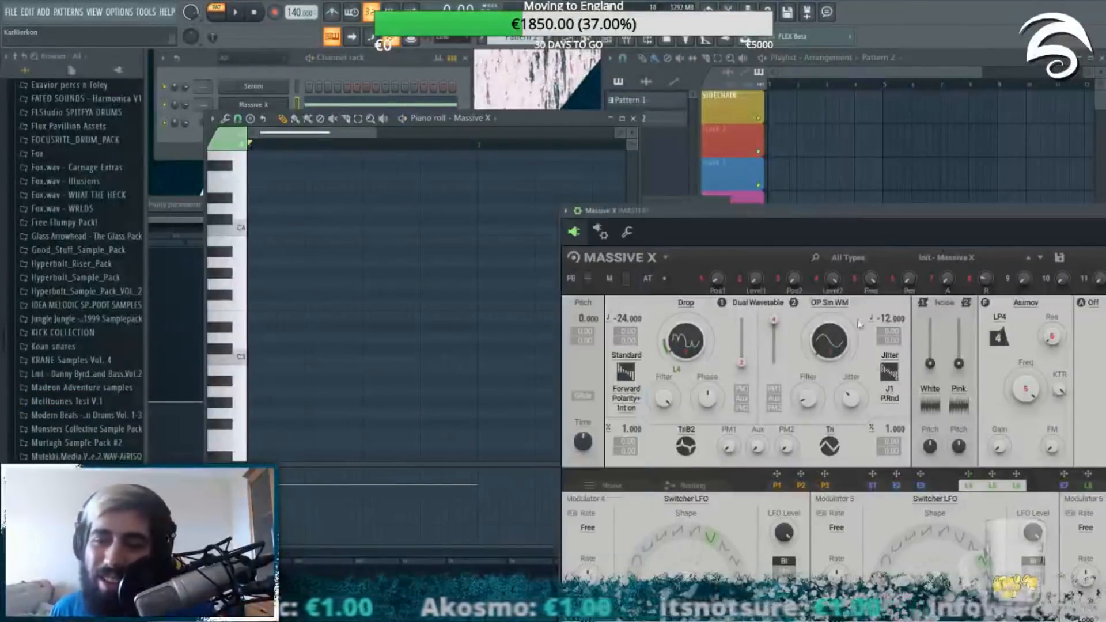
pyautogui.click(890, 373)
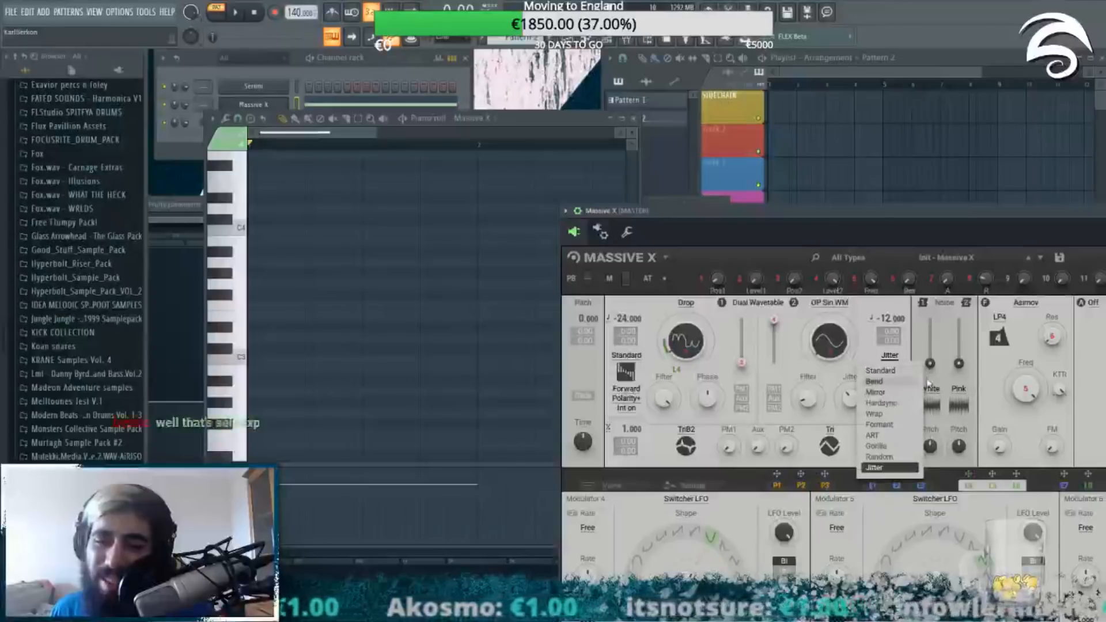
pyautogui.click(890, 434)
pyautogui.press('space')
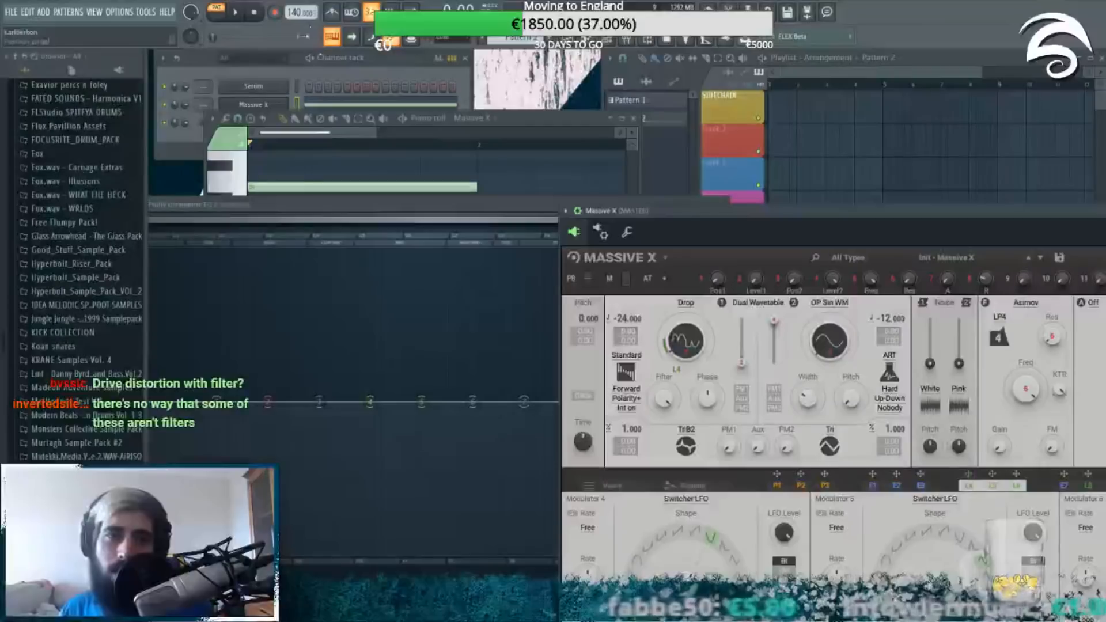
pyautogui.click(304, 56)
pyautogui.press('space')
pyautogui.moveTo(816, 396); pyautogui.dragTo(851, 345)
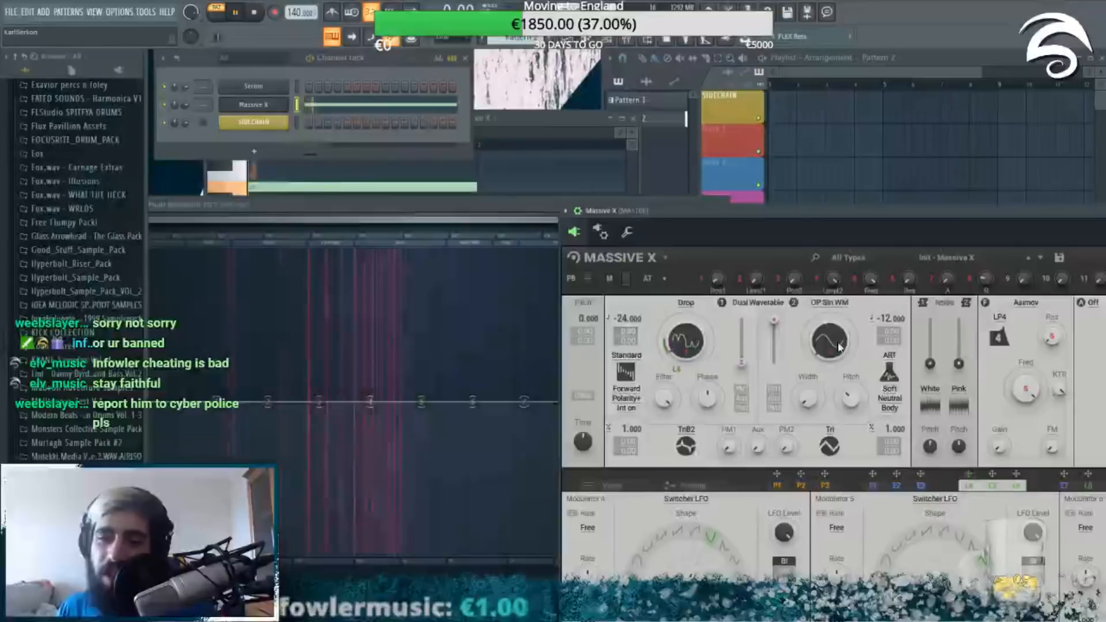
# Step: Look over the second oscillator's Operators wavetable list, stop playback and bring the full synthesizer window back into view
pyautogui.click(830, 303)
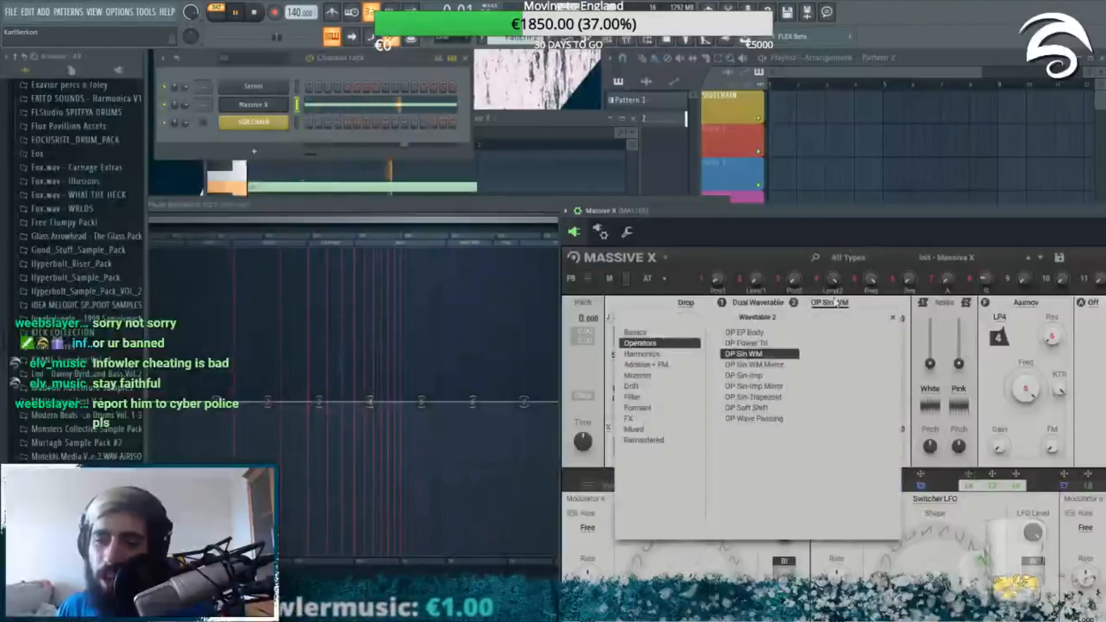
pyautogui.click(893, 318)
pyautogui.click(293, 59)
pyautogui.press('space')
pyautogui.click(356, 111)
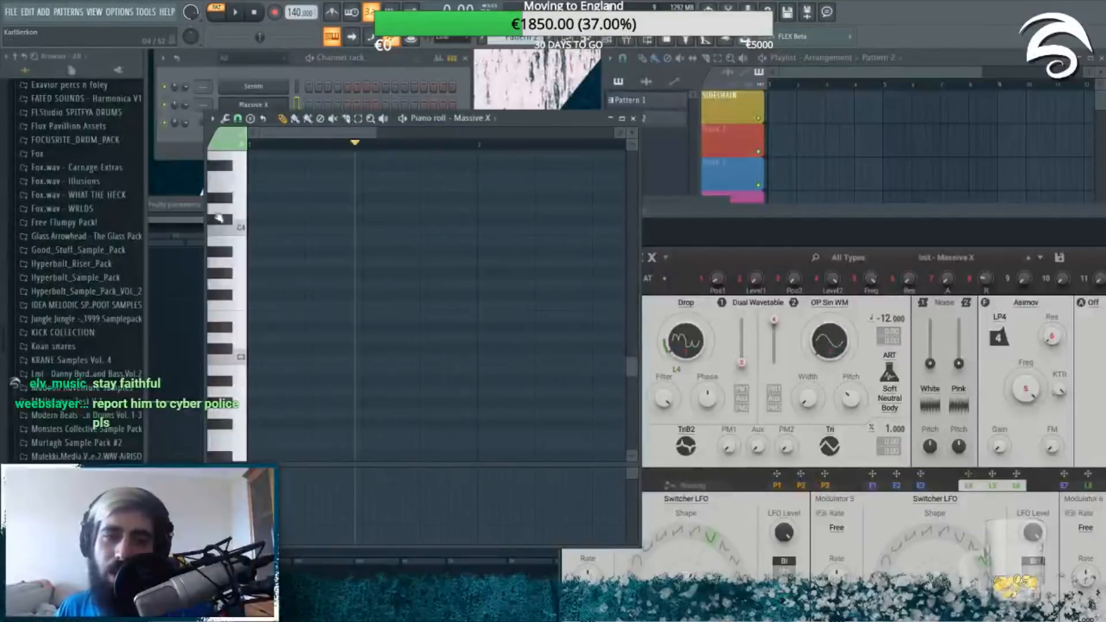
pyautogui.click(191, 212)
pyautogui.click(805, 225)
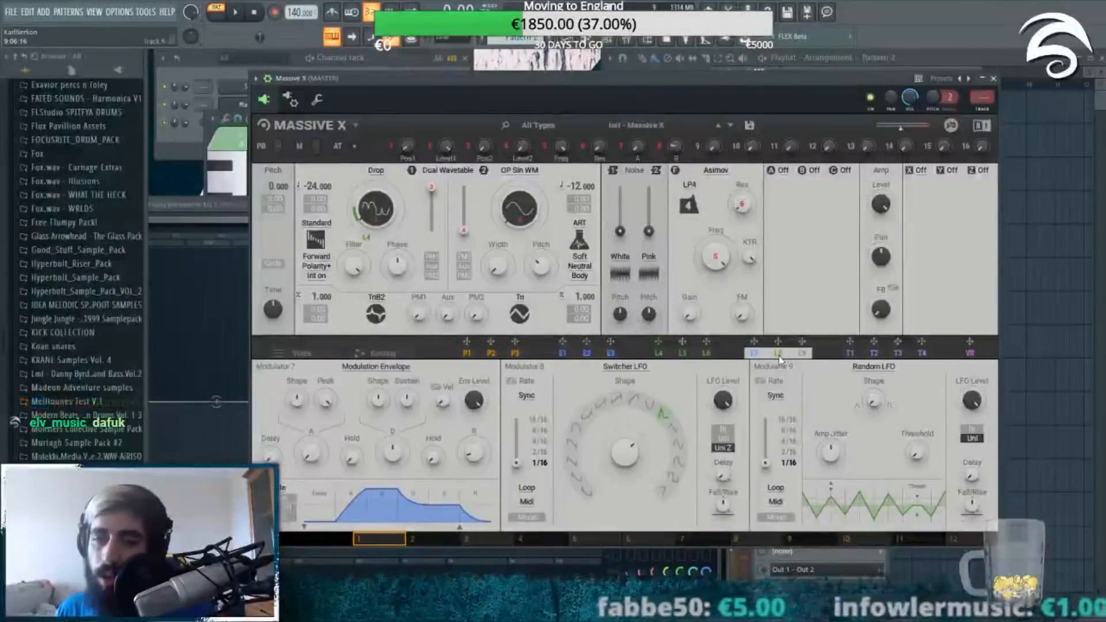
# Step: Inspect modulators 7 to 9 and the synthesizer's Voice settings
pyautogui.rightClick(779, 354)
pyautogui.click(780, 356)
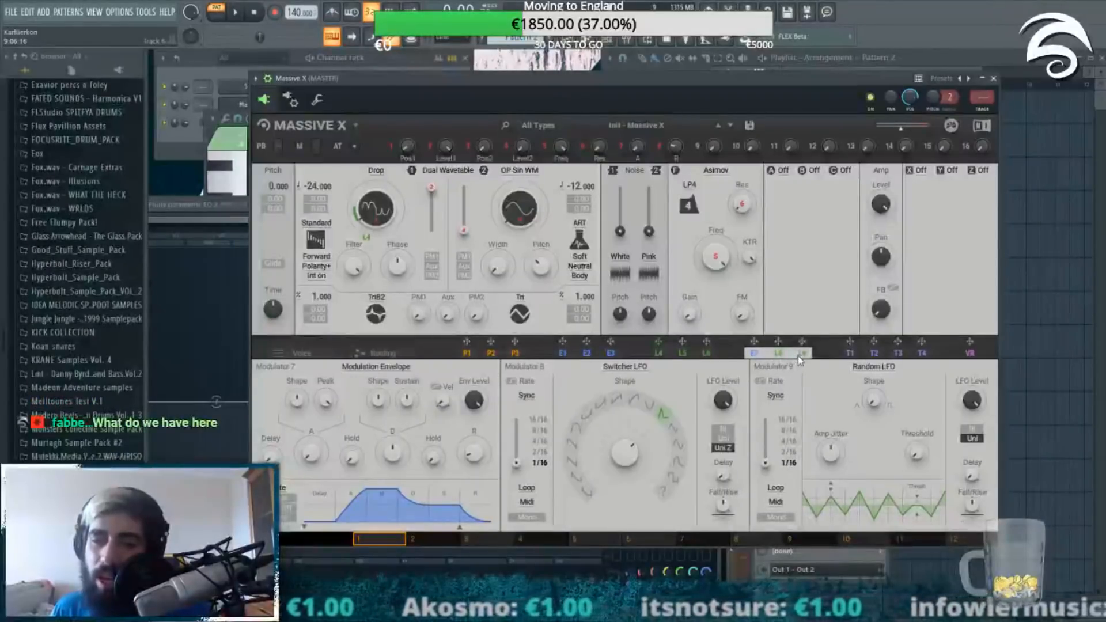
pyautogui.click(287, 354)
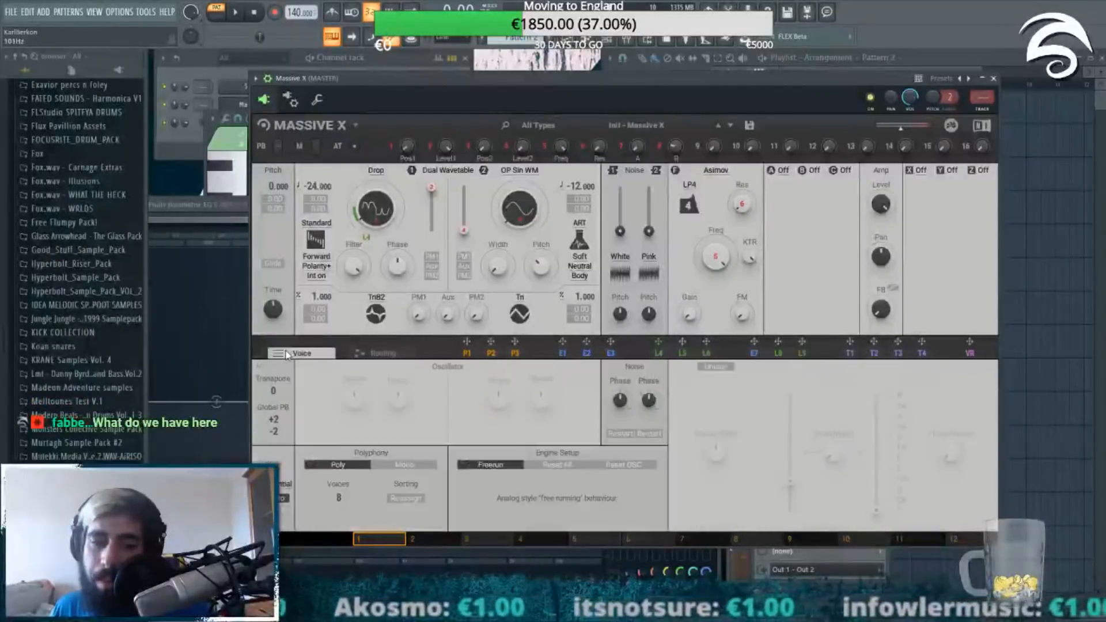
# Step: Rearrange the FM, A, Oscillator 2, Noise 1, Mod 1 and Mod 2 blocks in the routing diagram
pyautogui.click(400, 355)
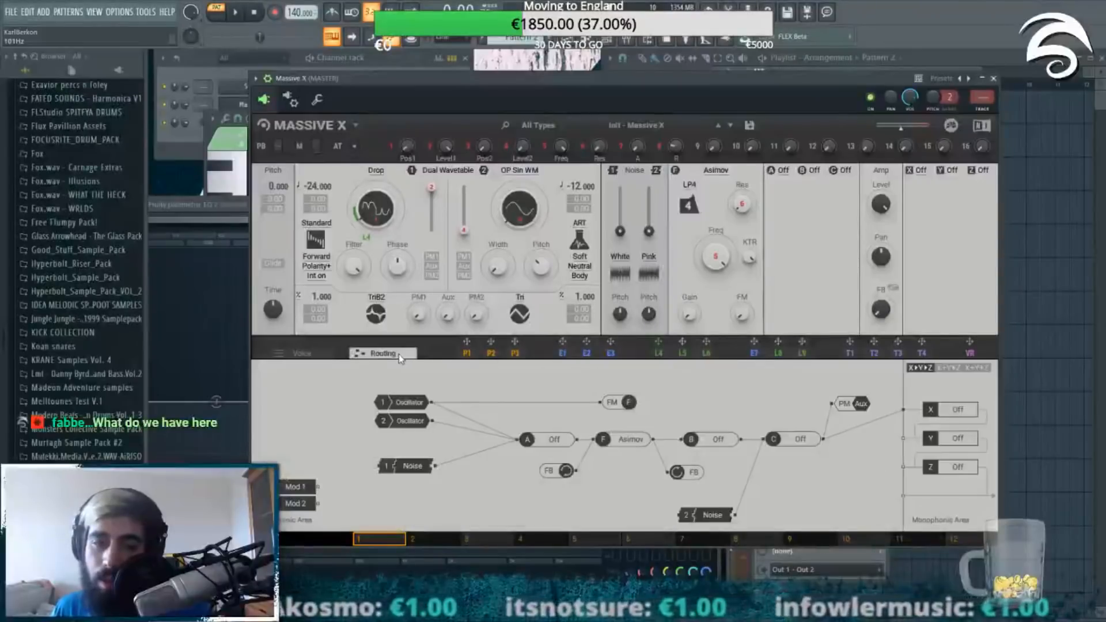
pyautogui.moveTo(615, 404); pyautogui.dragTo(582, 402)
pyautogui.moveTo(547, 439); pyautogui.dragTo(537, 436)
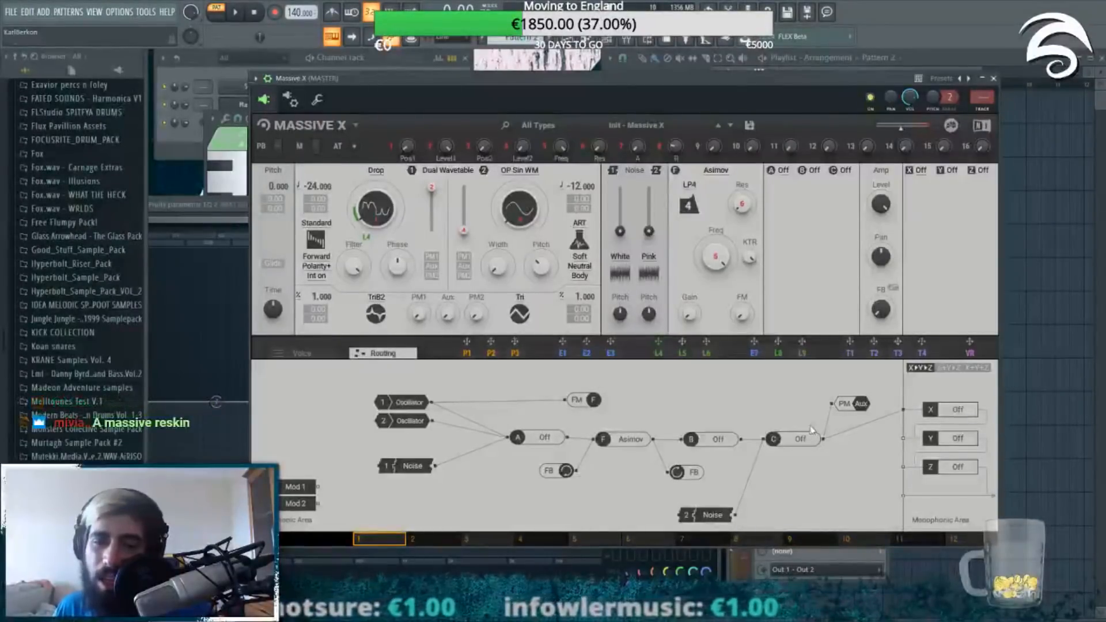
pyautogui.moveTo(399, 423); pyautogui.dragTo(372, 447)
pyautogui.moveTo(414, 477); pyautogui.dragTo(397, 494)
pyautogui.moveTo(380, 449); pyautogui.dragTo(383, 444)
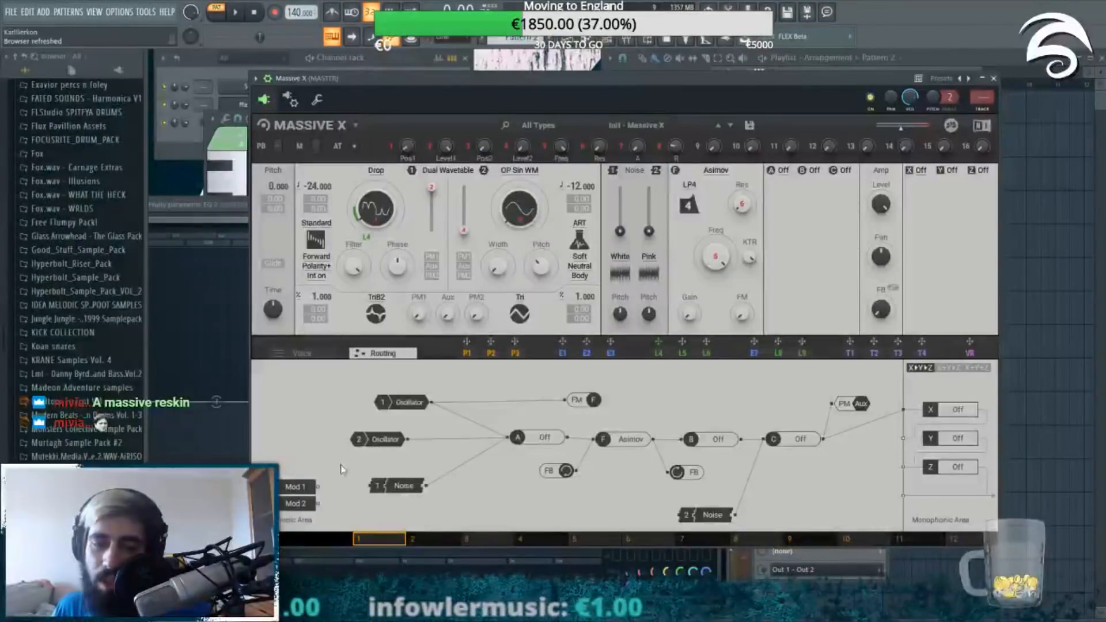
pyautogui.moveTo(296, 487)
pyautogui.mouseDown()
pyautogui.moveTo(295, 398)
pyautogui.moveTo(309, 481)
pyautogui.mouseUp()
pyautogui.moveTo(302, 397); pyautogui.dragTo(377, 398)
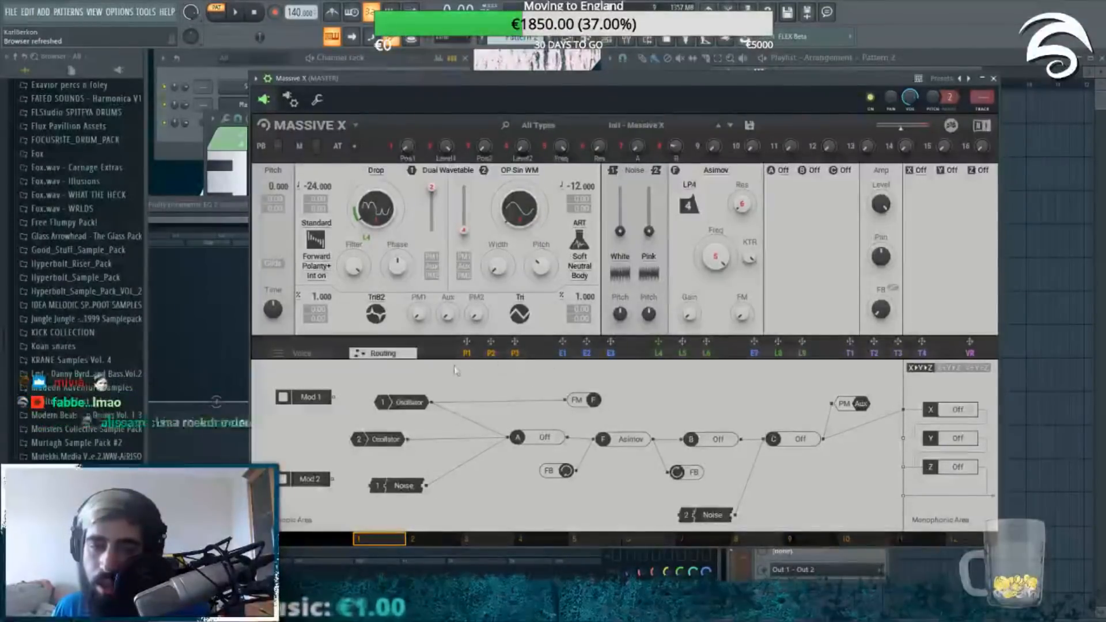
# Step: Look through the performer, envelope and LFO pages and check the modulator types available for Modulator 4
pyautogui.click(468, 354)
pyautogui.click(565, 353)
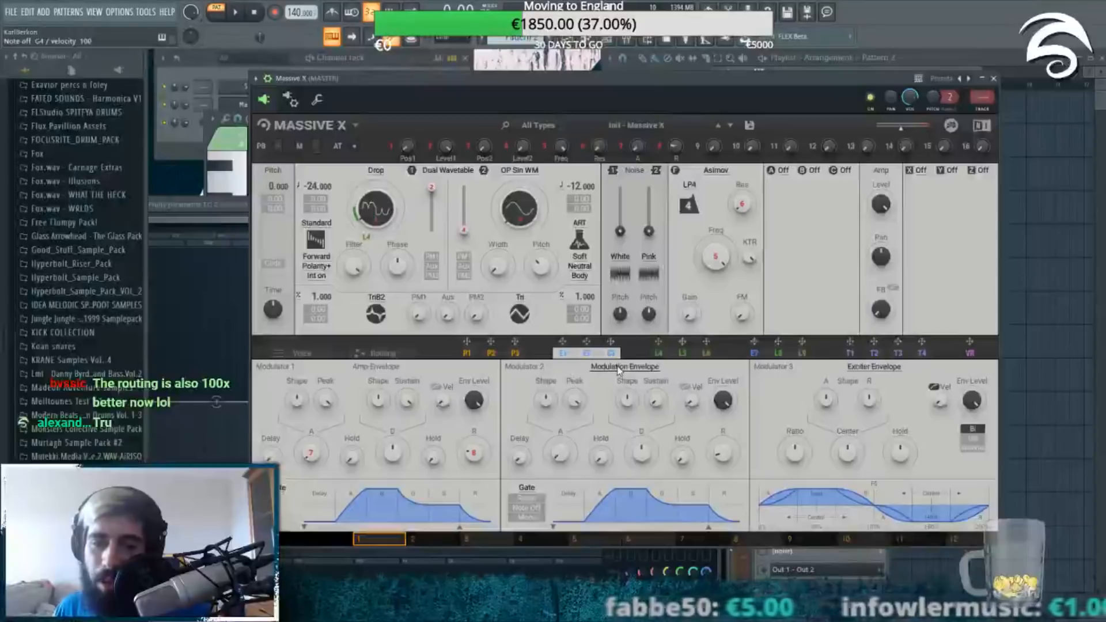
pyautogui.click(685, 353)
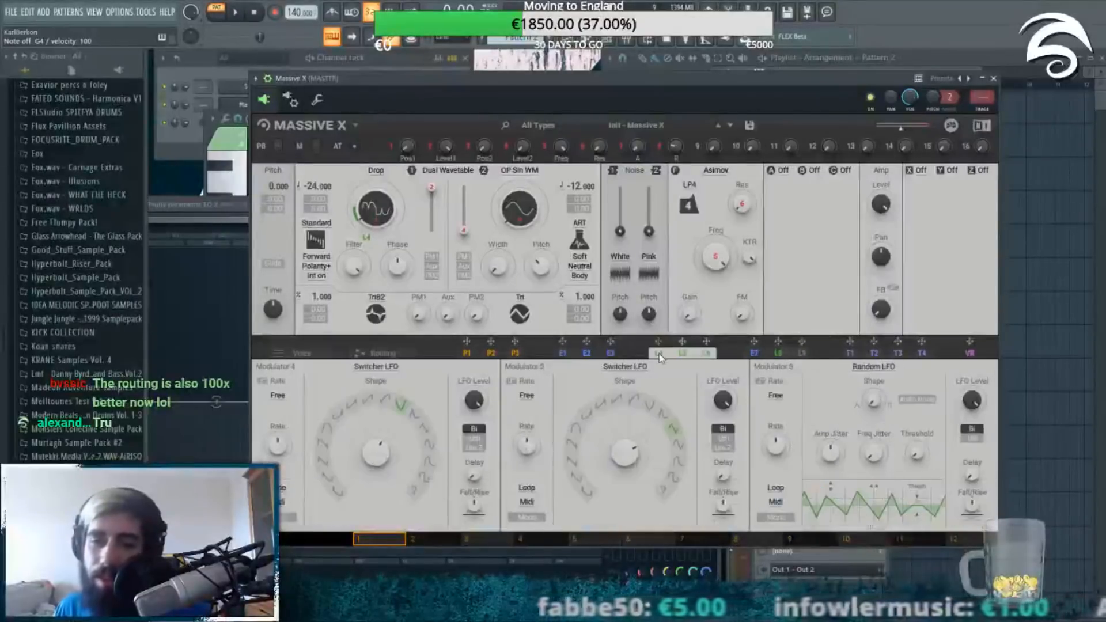
pyautogui.click(376, 367)
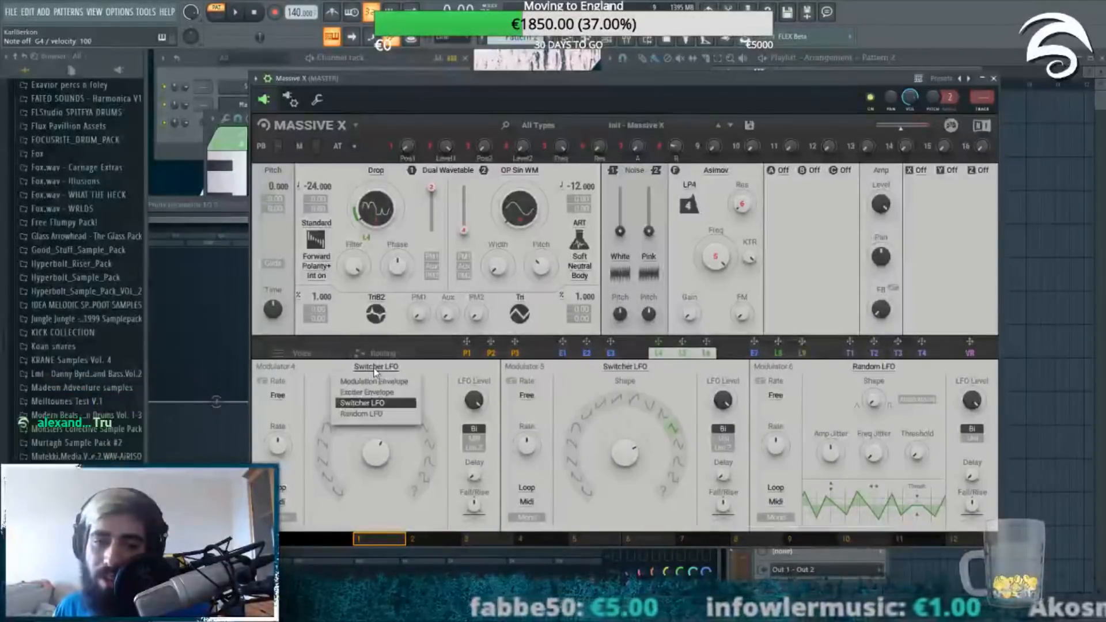
pyautogui.click(375, 371)
# Step: Check the modulator type options for Modulator 2 and compare the remaining envelope and LFO pages
pyautogui.click(562, 354)
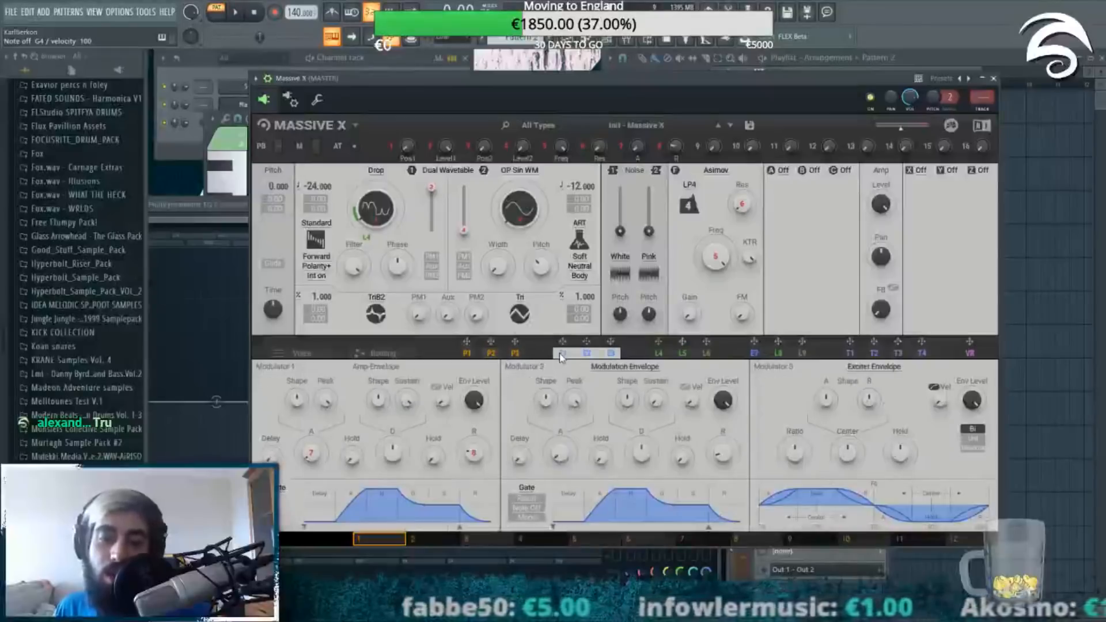
pyautogui.click(622, 372)
pyautogui.click(623, 373)
pyautogui.click(623, 373)
pyautogui.click(623, 373)
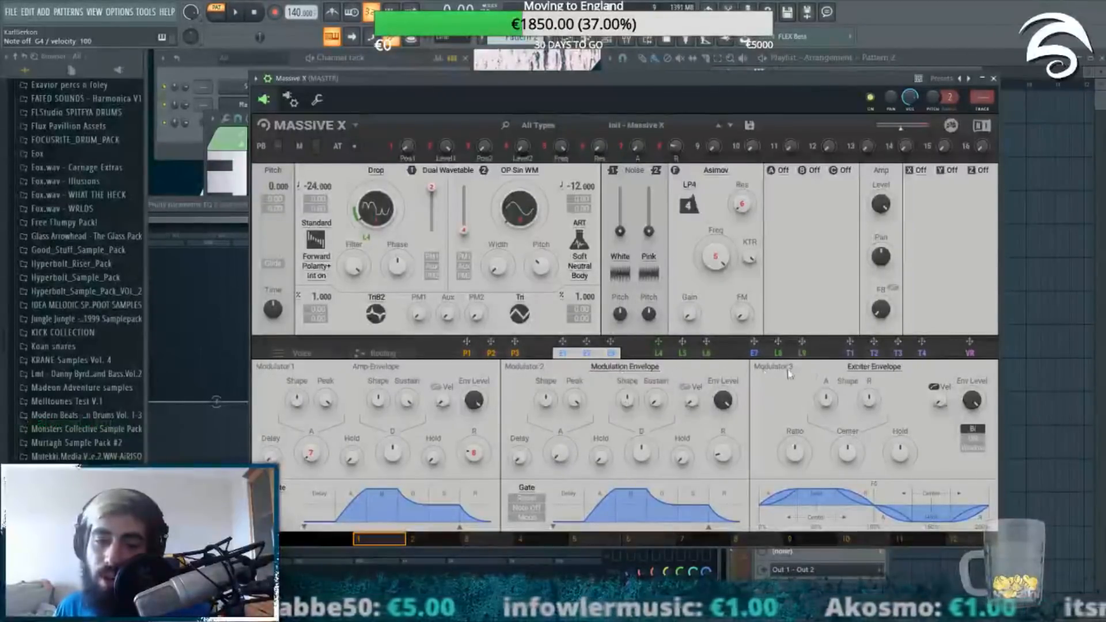
pyautogui.click(802, 353)
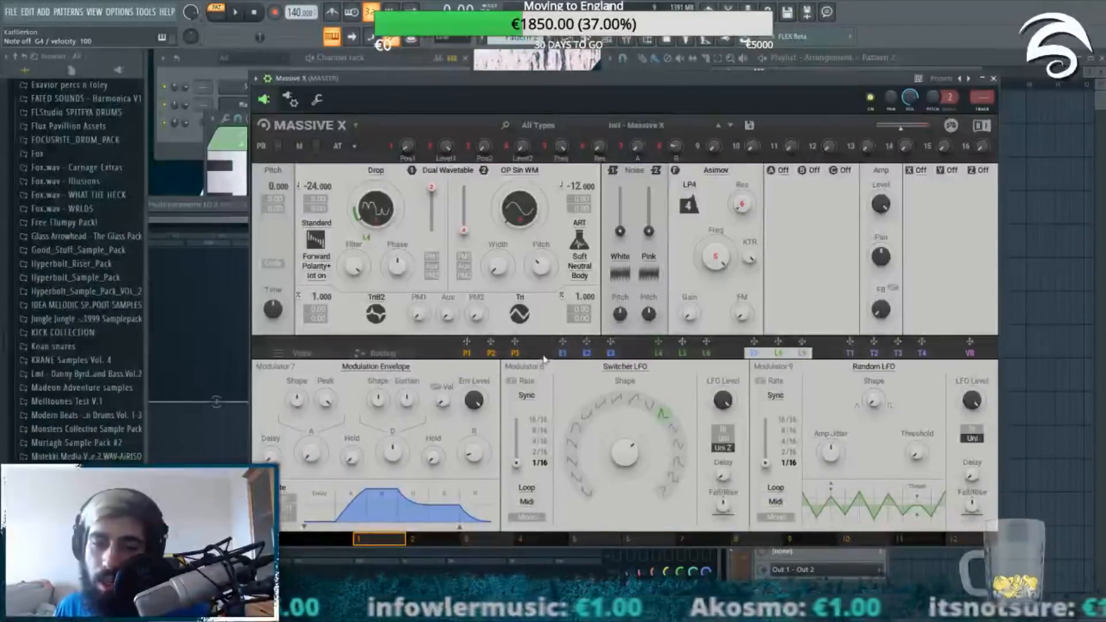
pyautogui.click(667, 355)
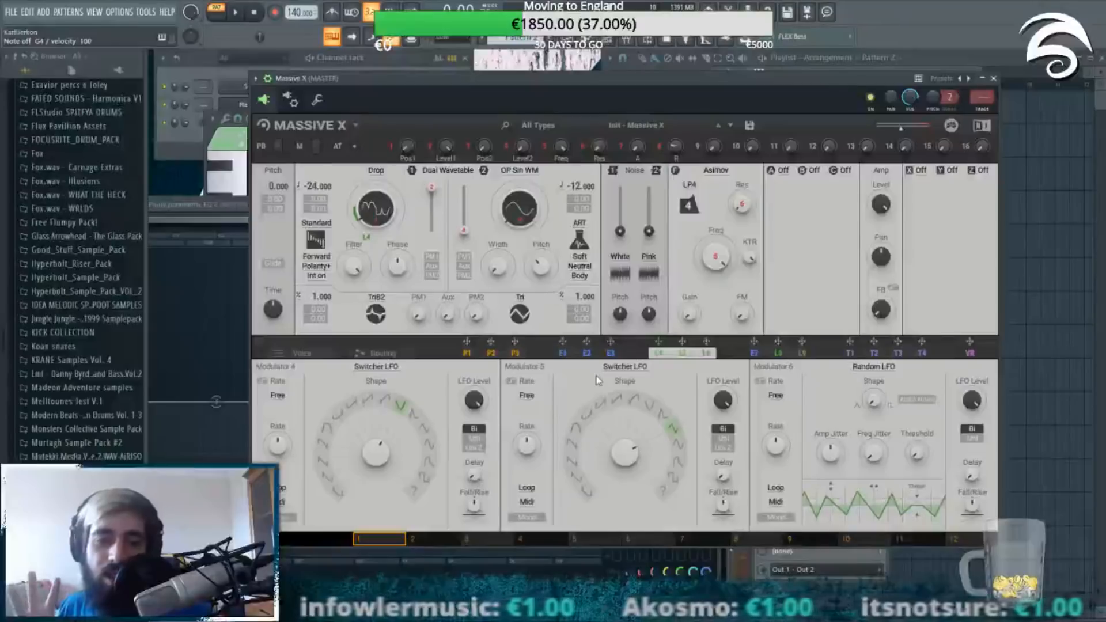
# Step: Try adding breakpoints to the curve of Performer P1
pyautogui.click(484, 358)
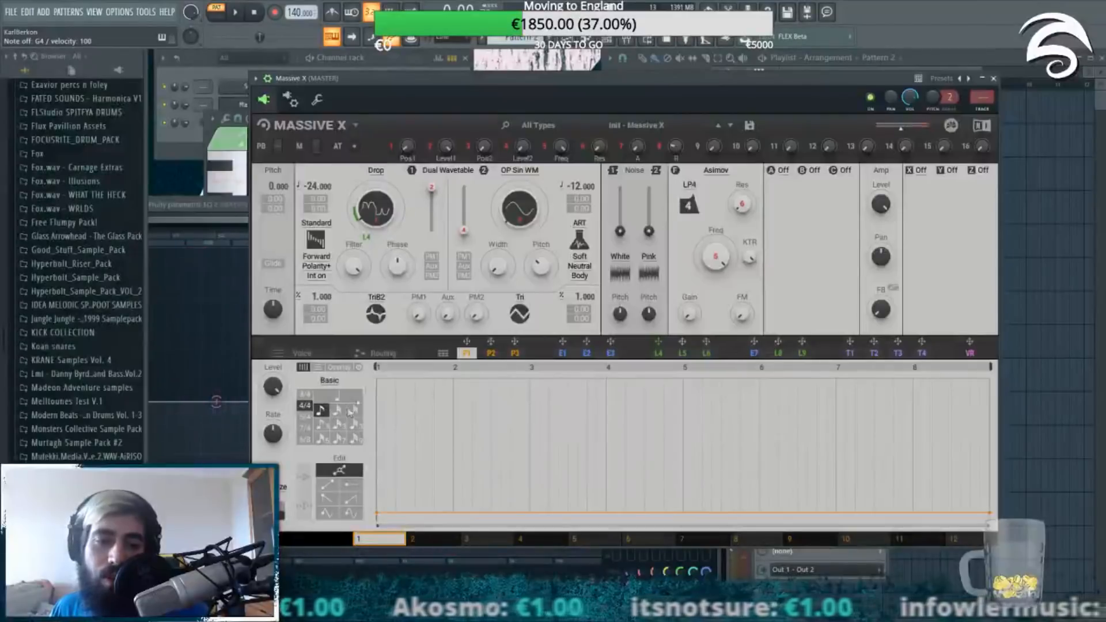
pyautogui.doubleClick(406, 429)
pyautogui.doubleClick(406, 430)
pyautogui.doubleClick(406, 430)
pyautogui.doubleClick(407, 430)
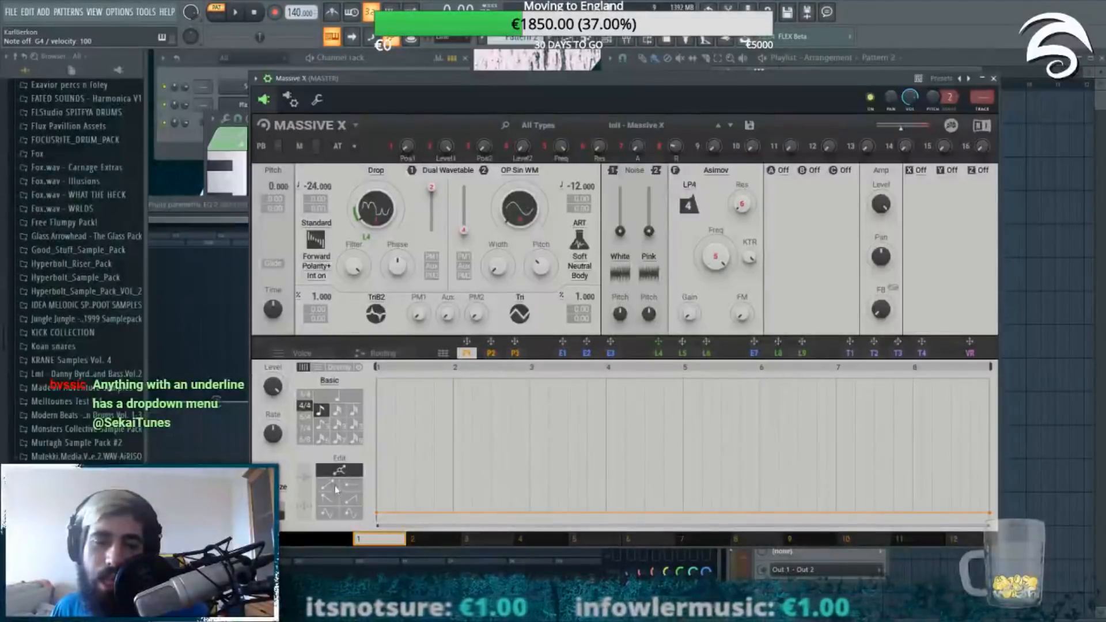
pyautogui.doubleClick(473, 411)
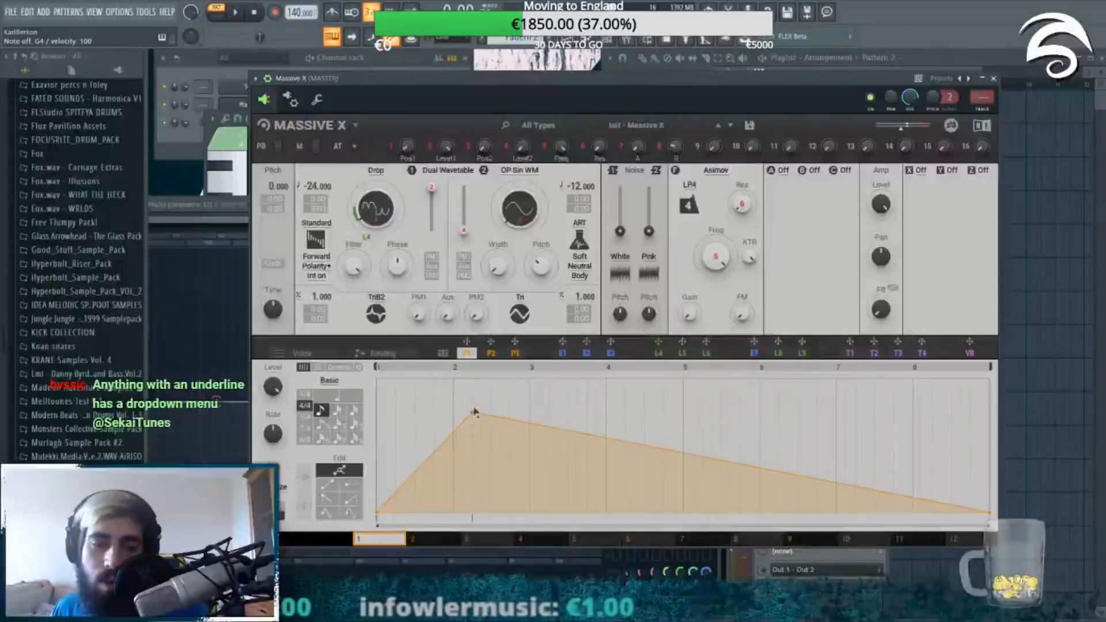
pyautogui.doubleClick(662, 485)
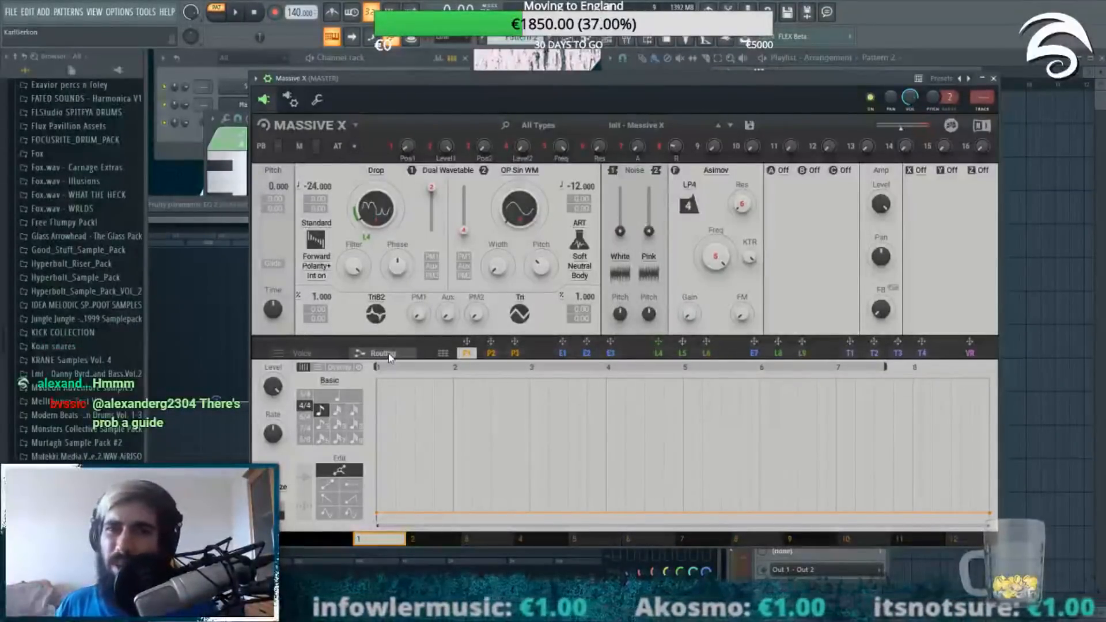
# Step: Examine the Quickstart category in the preset browser and close it without loading a preset
pyautogui.click(651, 127)
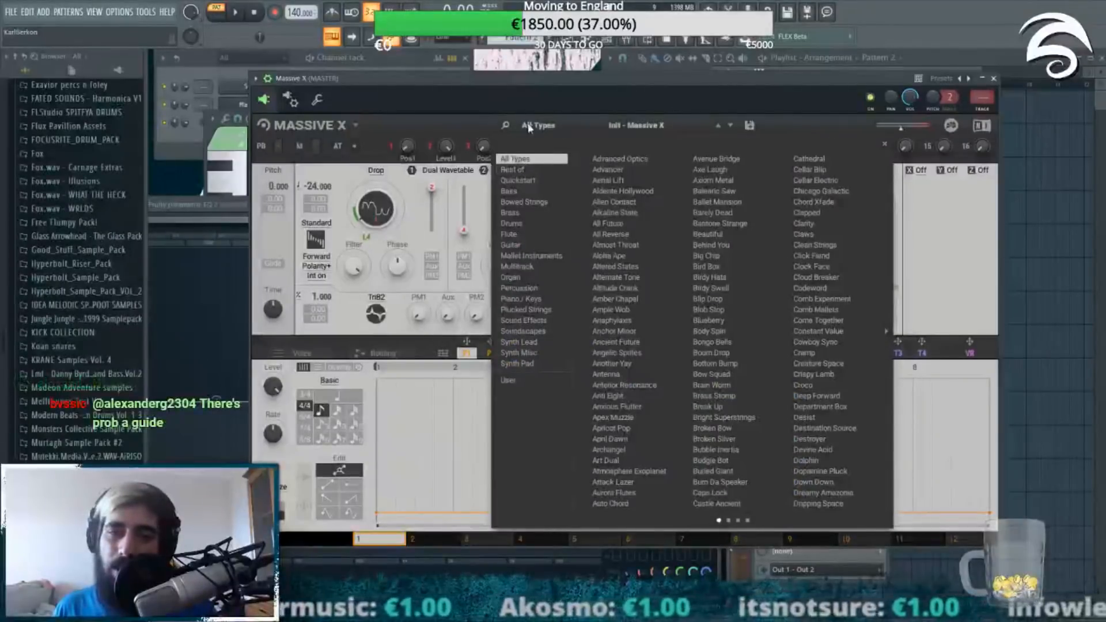
pyautogui.click(529, 181)
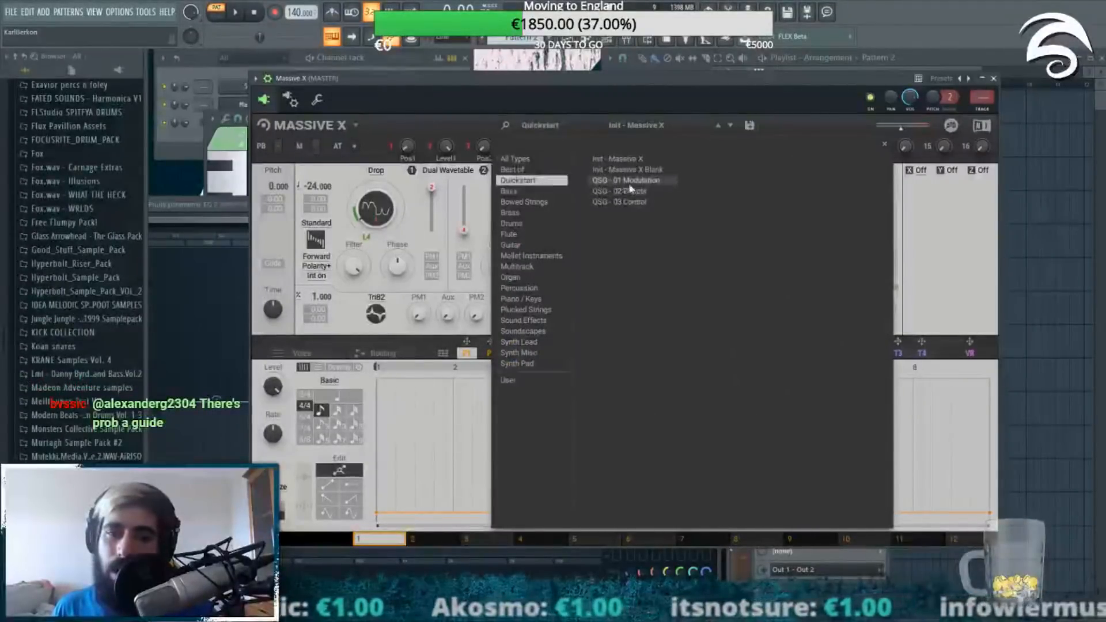
pyautogui.click(885, 145)
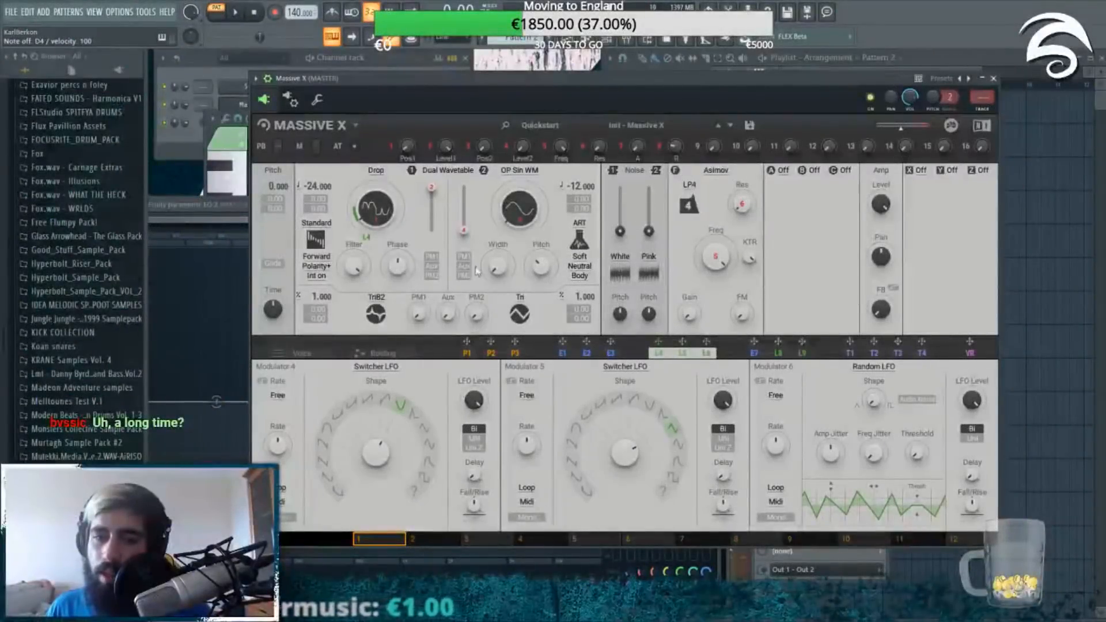
# Step: Change the filter type to Comb and audition its FB amount and pitch
pyautogui.click(716, 171)
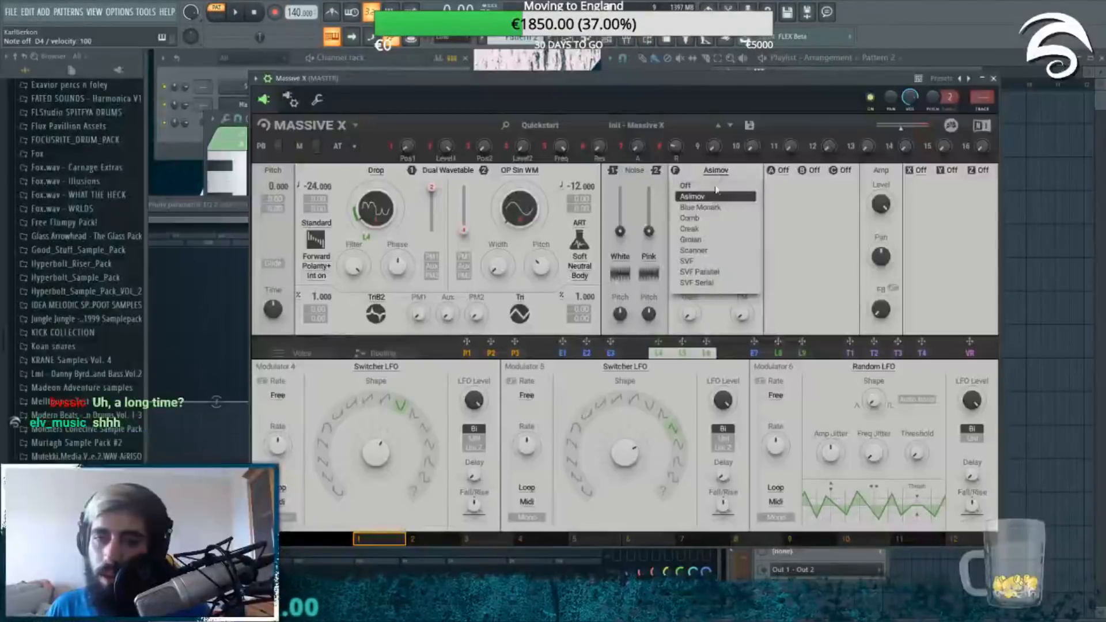
pyautogui.click(690, 218)
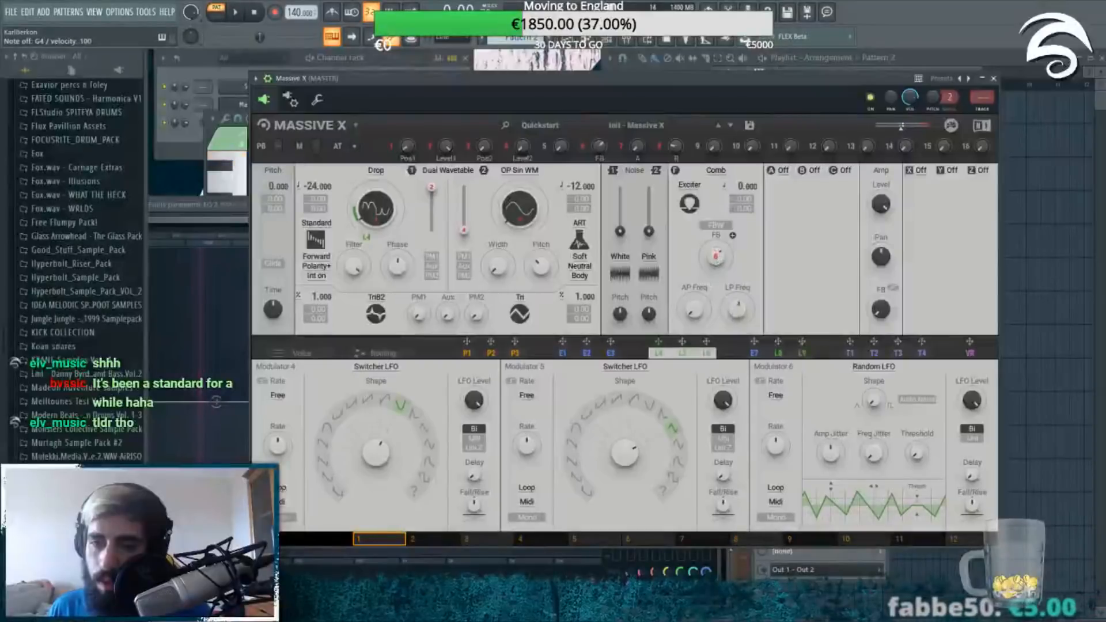
pyautogui.moveTo(719, 261); pyautogui.dragTo(719, 288)
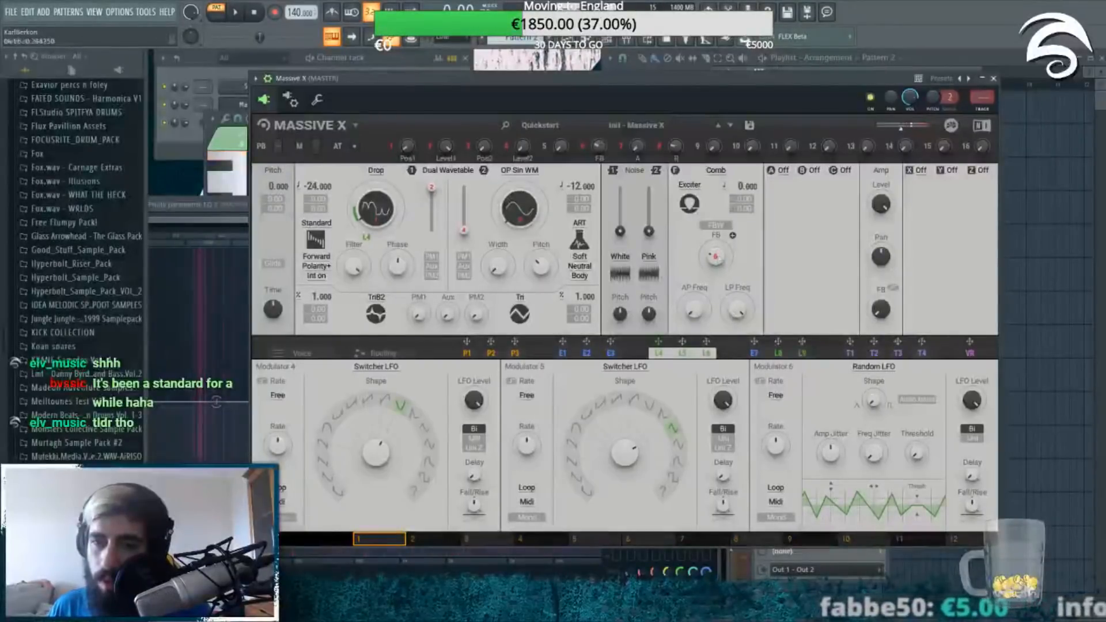
pyautogui.moveTo(741, 187)
pyautogui.mouseDown()
pyautogui.moveTo(742, 168)
pyautogui.moveTo(741, 177)
pyautogui.mouseUp()
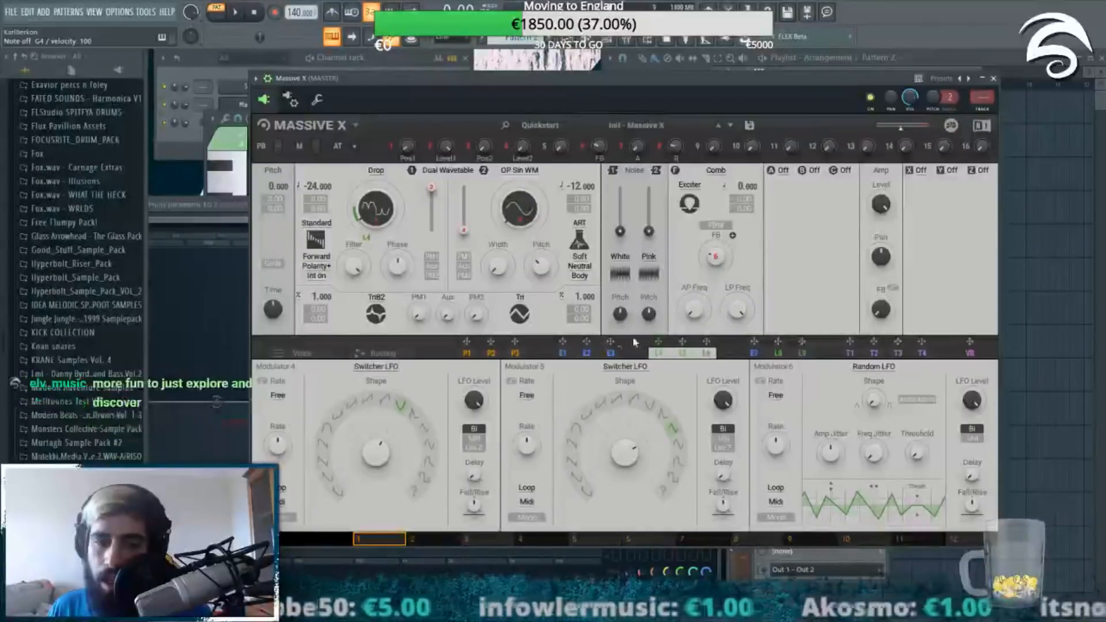
# Step: Assign LFO L4 to the Comb filter's pitch, raise the modulation amount while auditioning, and assign L4 to the FB control too
pyautogui.moveTo(657, 342); pyautogui.dragTo(716, 259)
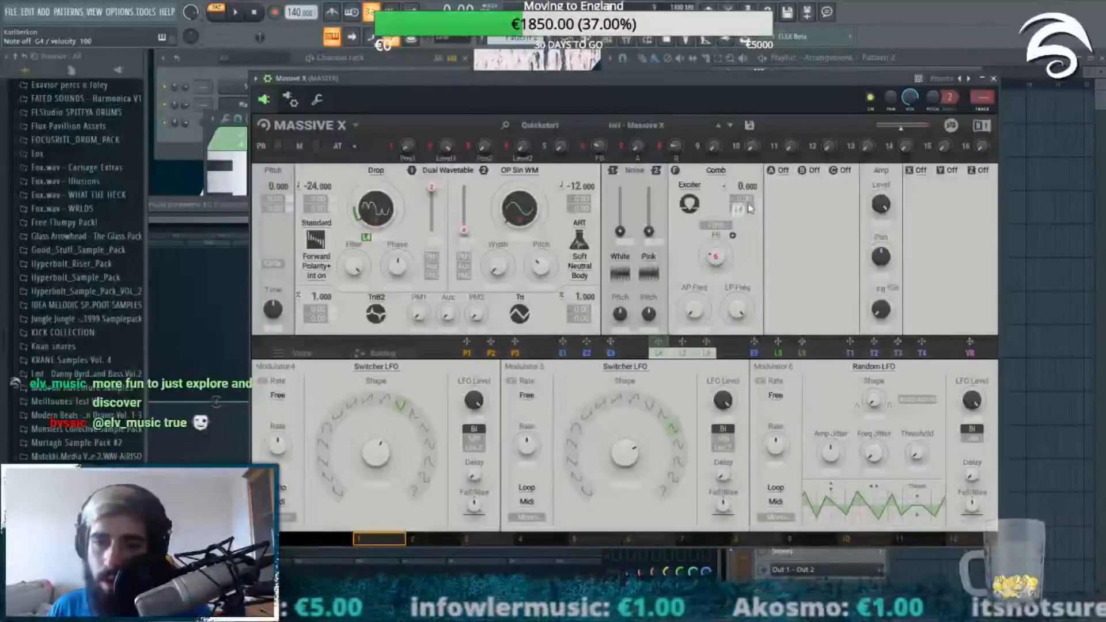
pyautogui.moveTo(756, 206); pyautogui.dragTo(738, 183)
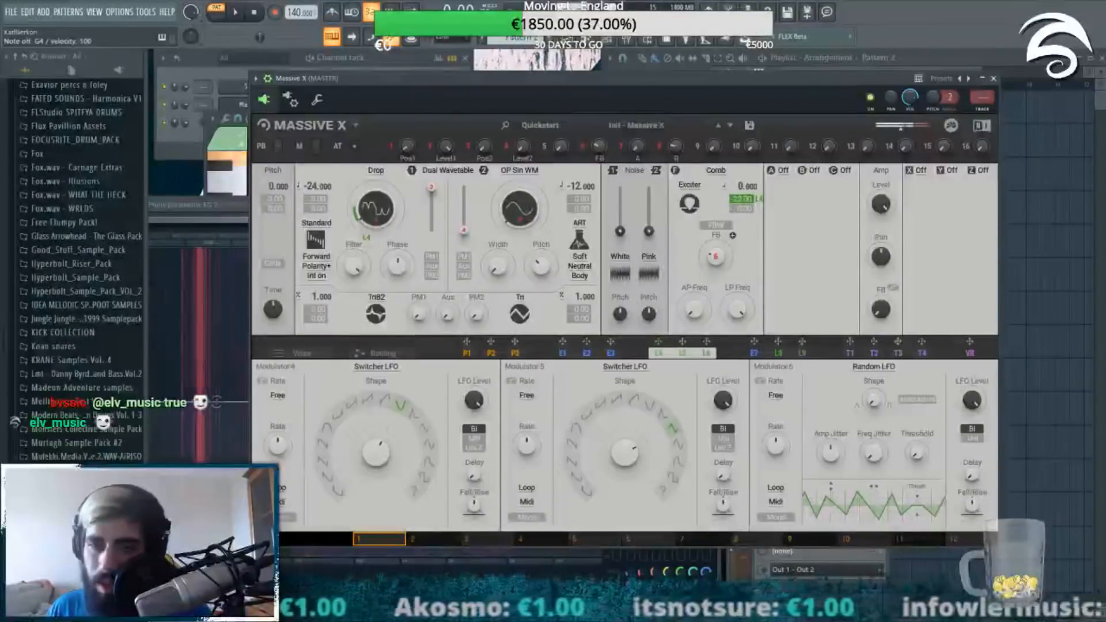
pyautogui.moveTo(740, 199); pyautogui.dragTo(740, 193)
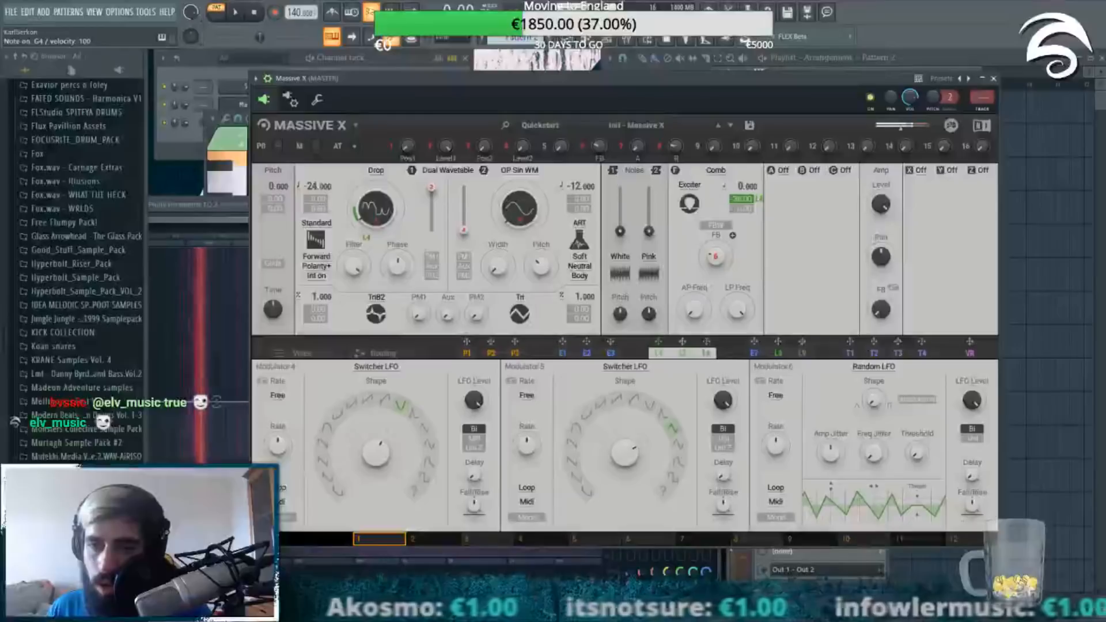
pyautogui.click(256, 15)
pyautogui.moveTo(658, 342); pyautogui.dragTo(706, 262)
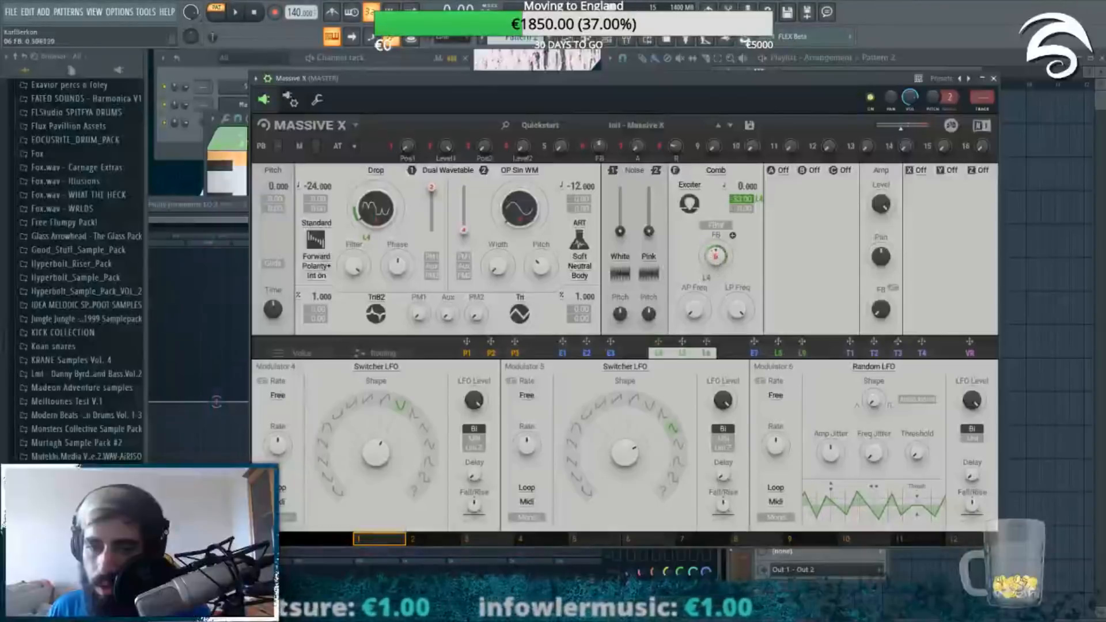
# Step: Change the Comb filter's FB amount and try its OSC mode before returning it to Exciter
pyautogui.moveTo(716, 257); pyautogui.dragTo(716, 299)
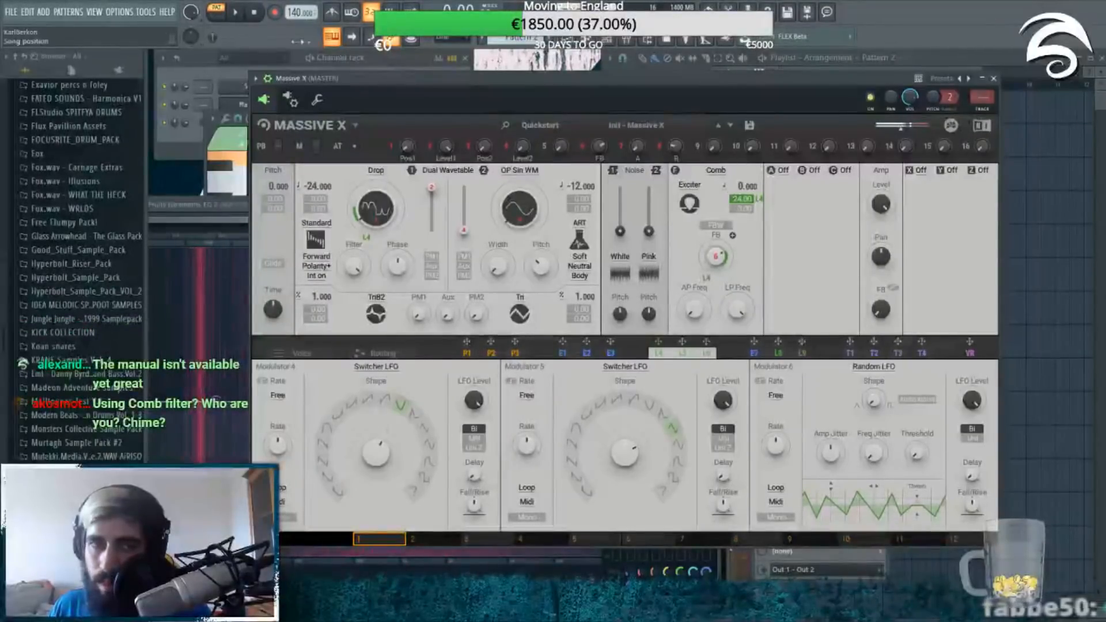
pyautogui.click(690, 203)
pyautogui.click(697, 216)
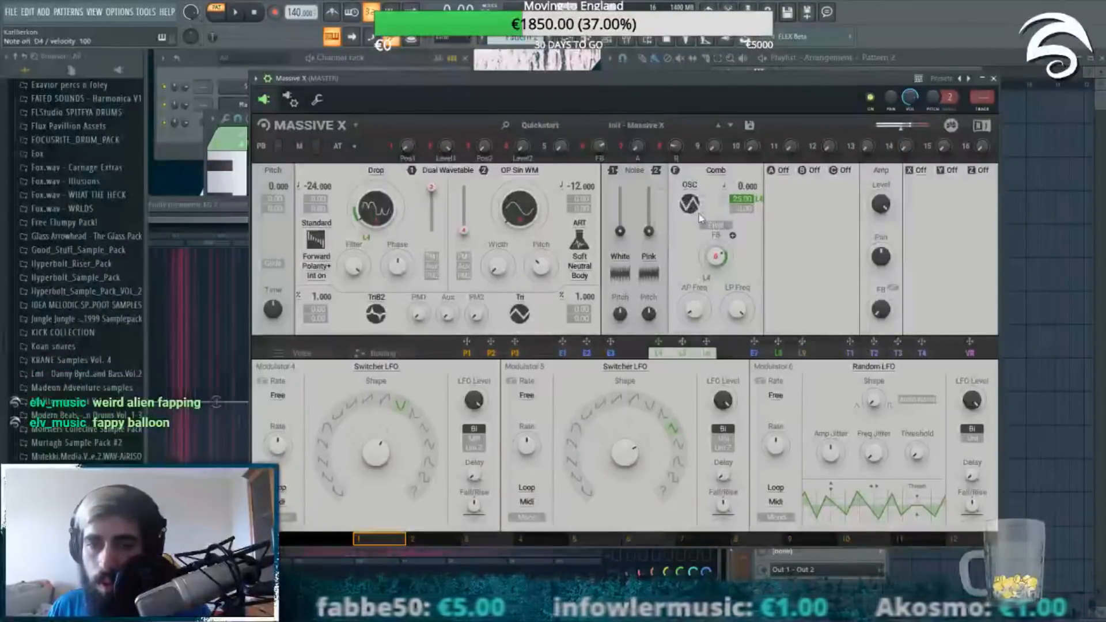
pyautogui.click(694, 208)
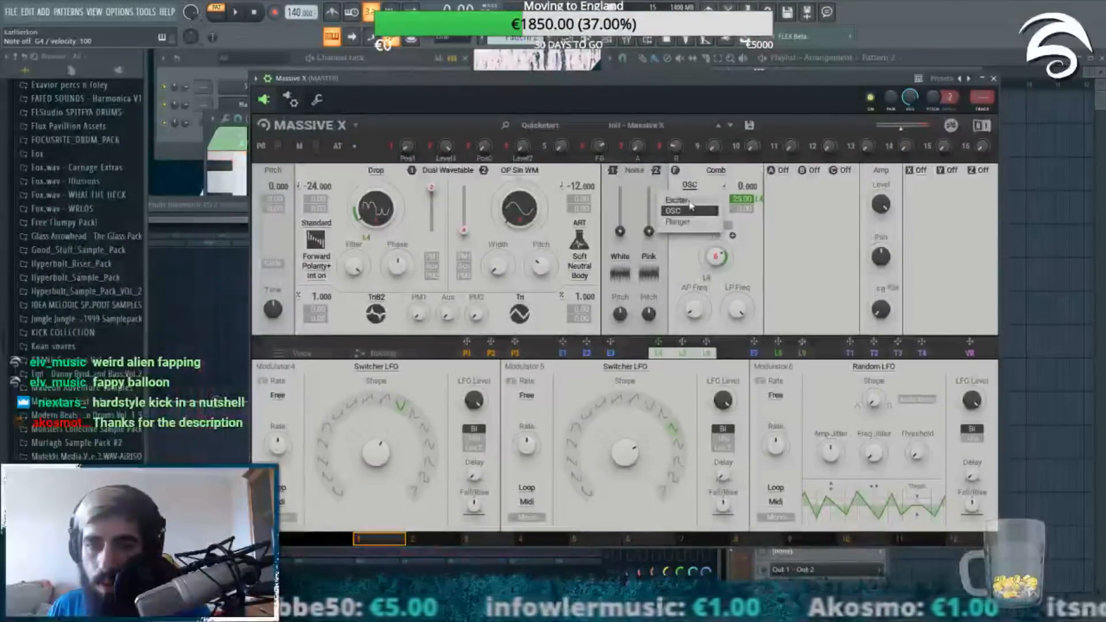
pyautogui.click(701, 199)
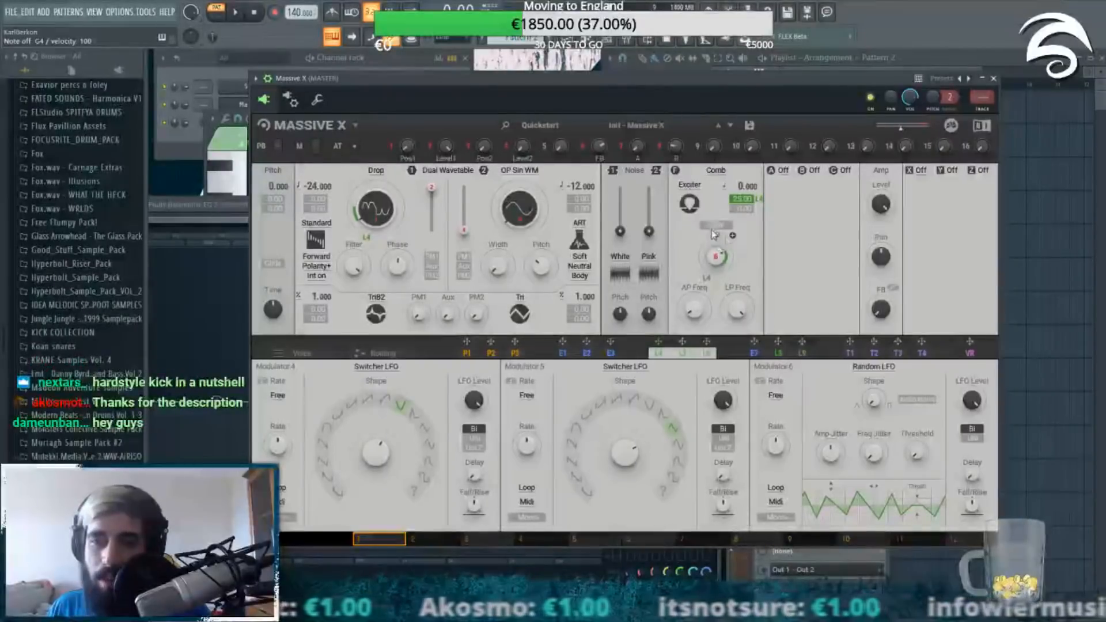
# Step: Load Distortion into insert slot A and audition its Drive amount
pyautogui.click(783, 171)
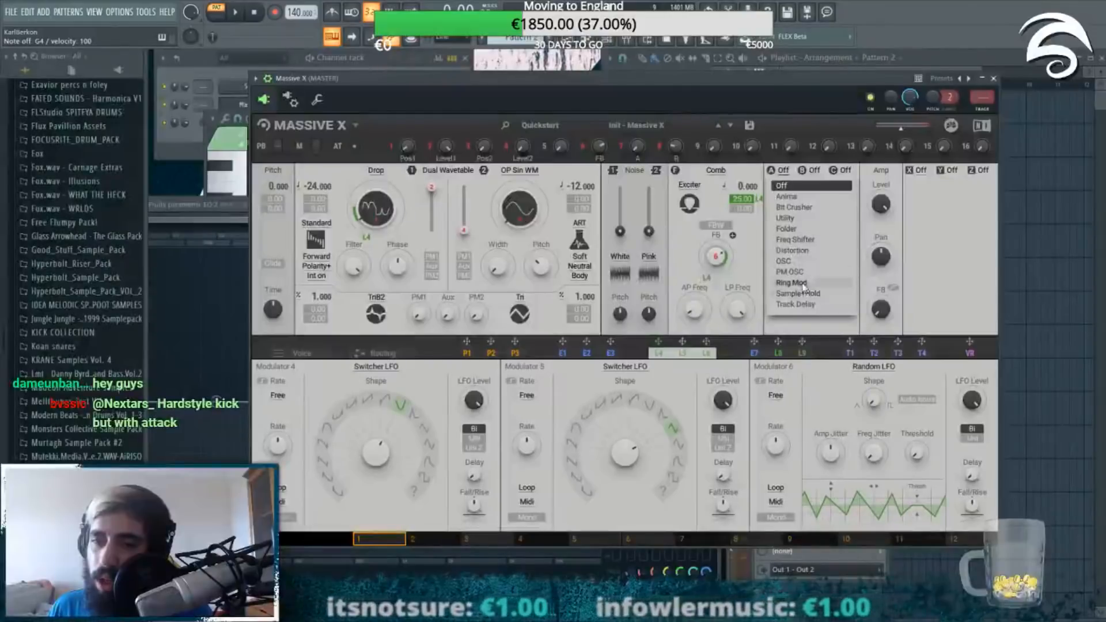
pyautogui.click(800, 251)
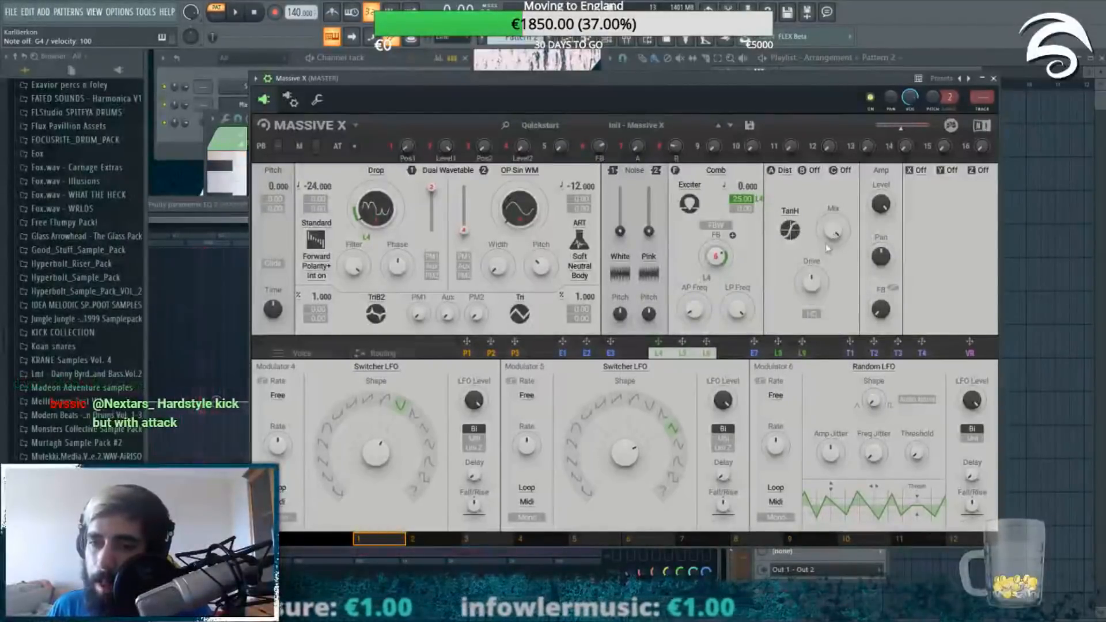
pyautogui.moveTo(811, 282); pyautogui.dragTo(811, 239)
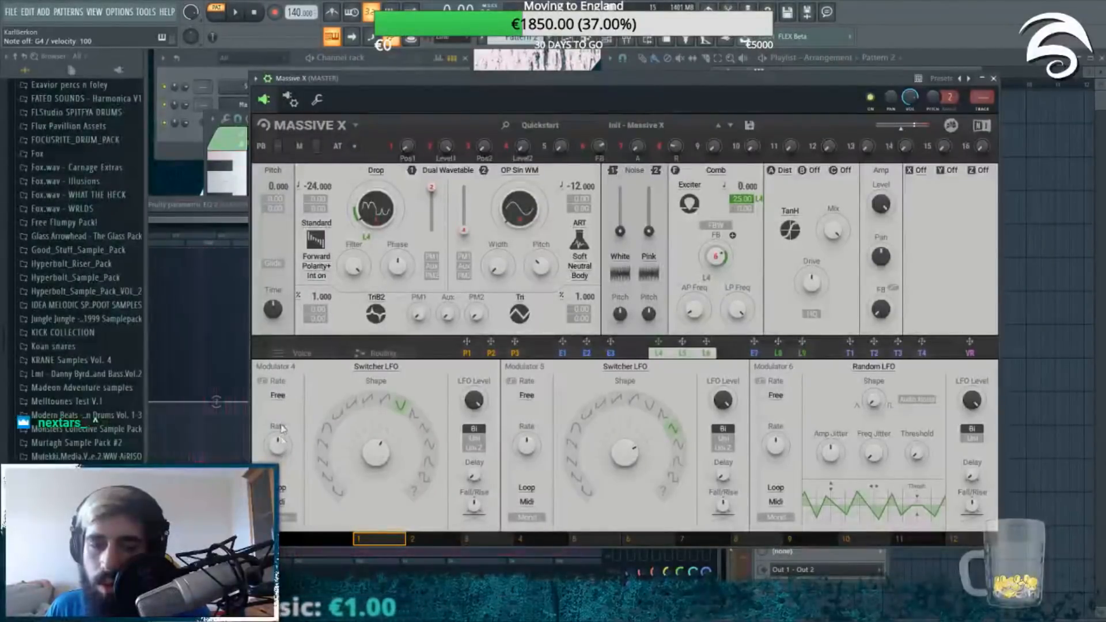
# Step: Sync Modulator 4's rate at 2/16, audition several Switcher LFO shapes and select the random (?) shape
pyautogui.click(277, 395)
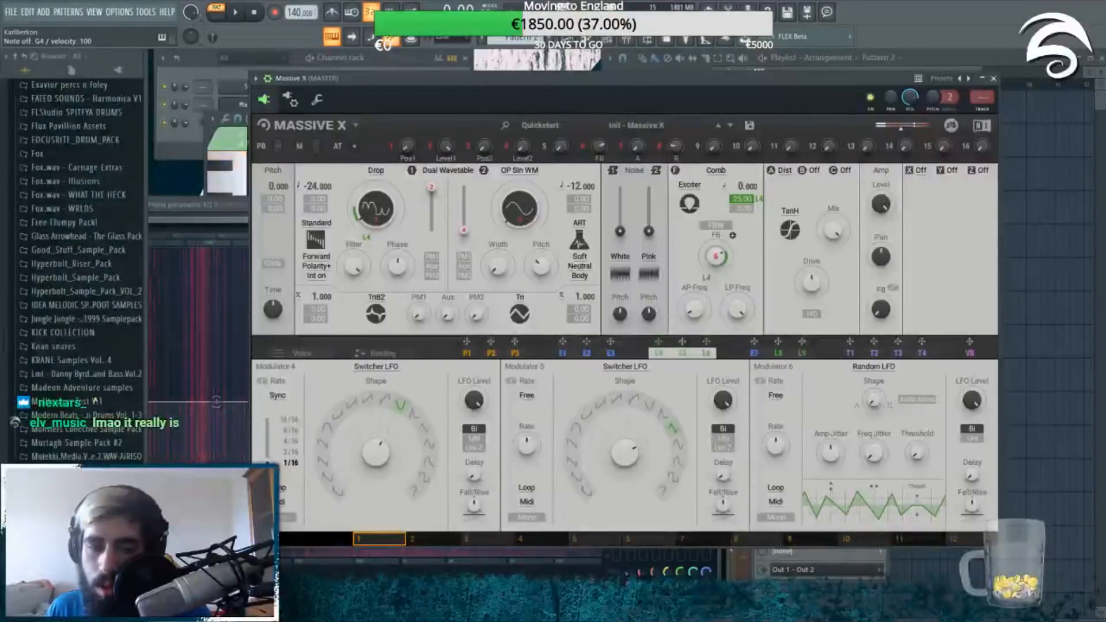
pyautogui.moveTo(267, 452)
pyautogui.mouseDown()
pyautogui.moveTo(267, 442)
pyautogui.moveTo(267, 453)
pyautogui.mouseUp()
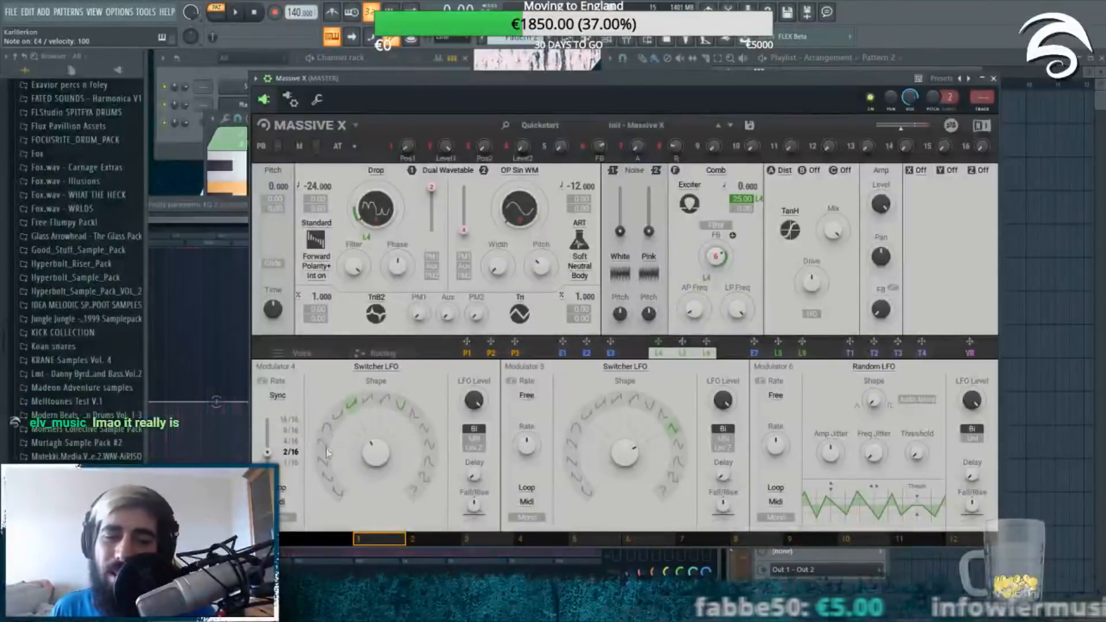
pyautogui.click(328, 477)
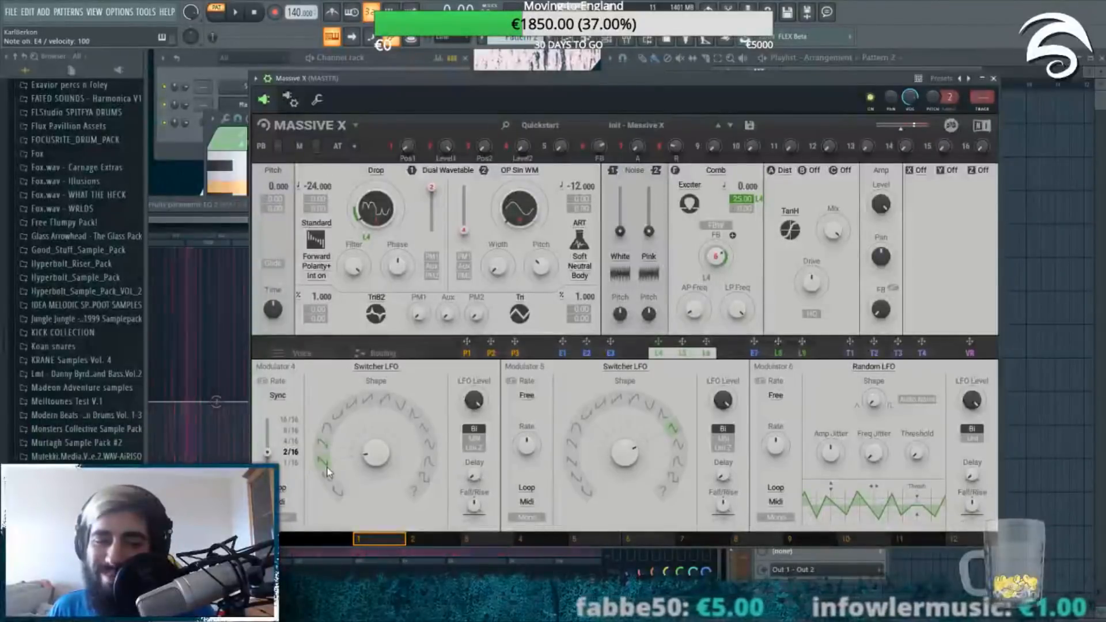
pyautogui.click(338, 492)
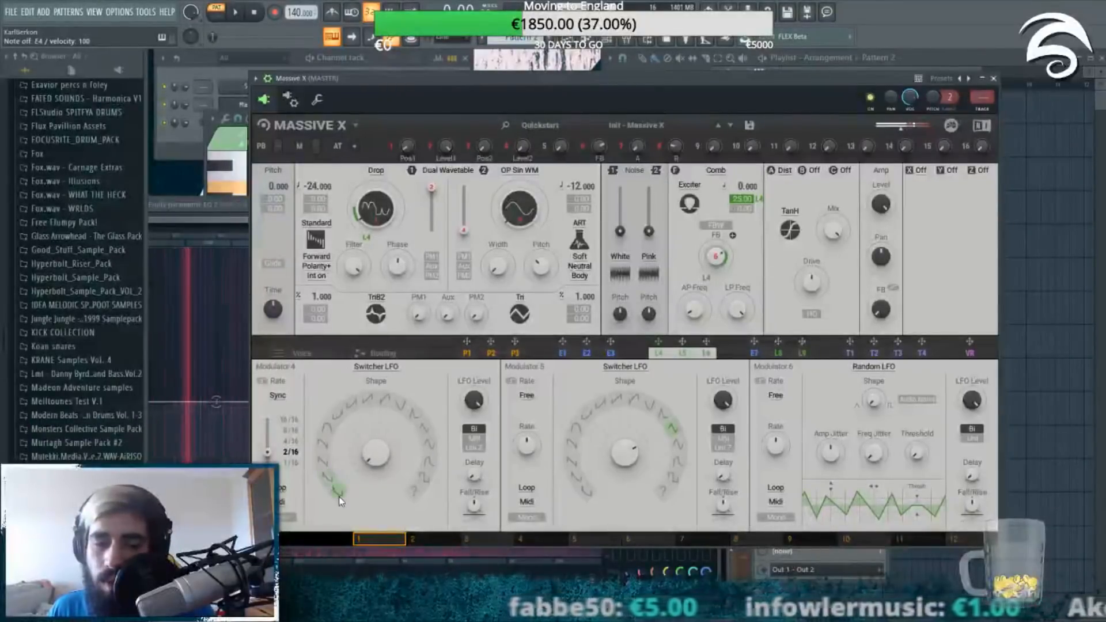
pyautogui.click(414, 493)
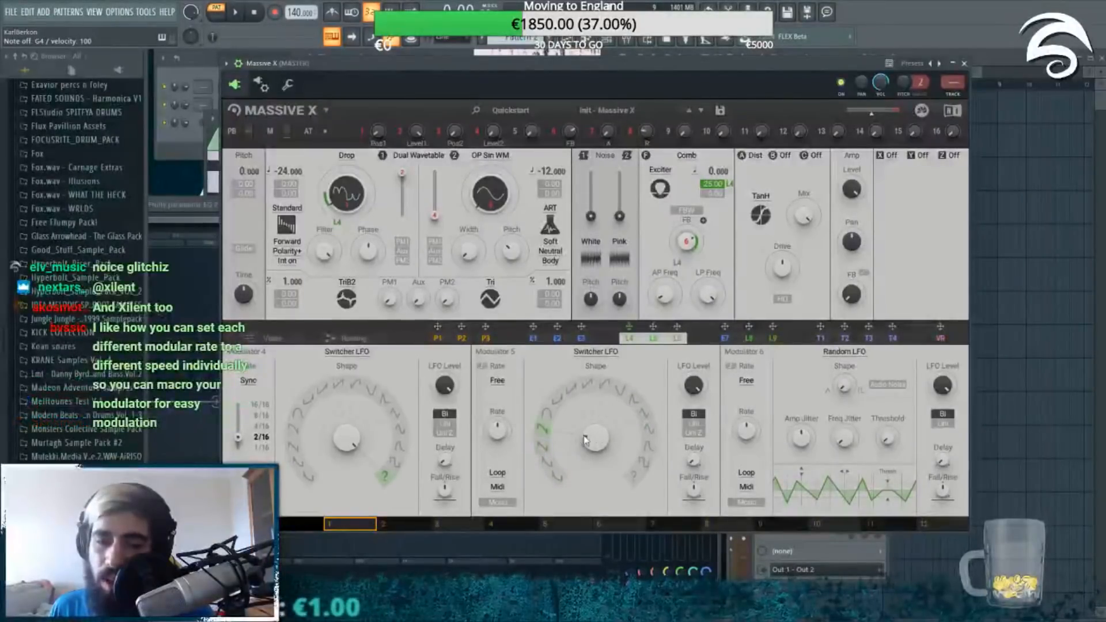
# Step: Modulate the first oscillator's wavetable position with LFO L5, sync Modulator 5's rate at 2/16 and choose a different shape
pyautogui.moveTo(405, 229); pyautogui.dragTo(406, 230)
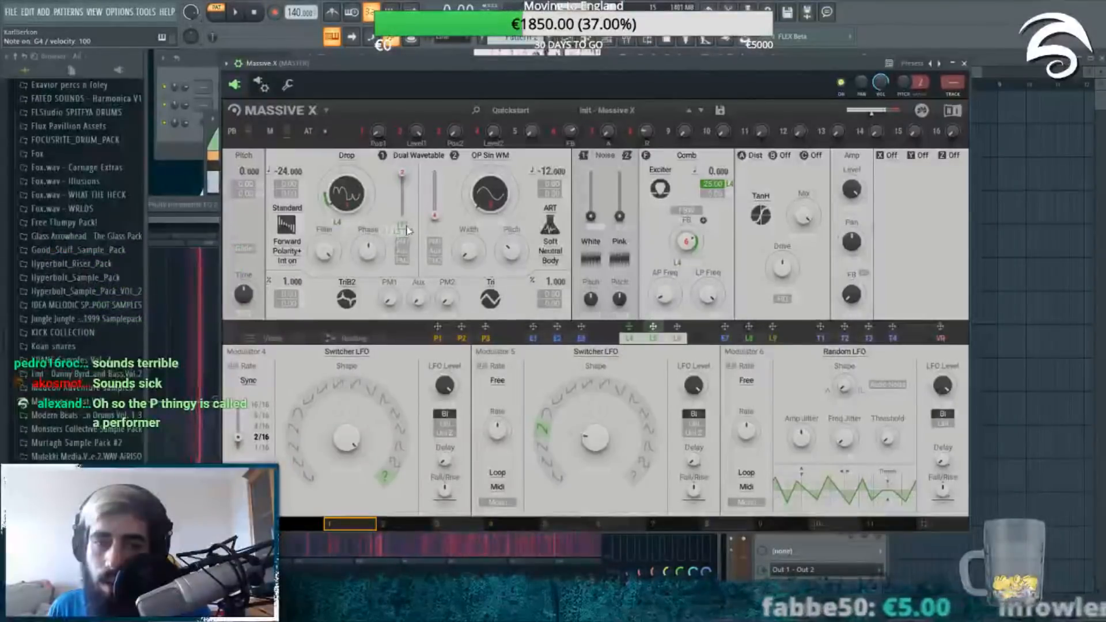
pyautogui.click(498, 380)
pyautogui.click(495, 398)
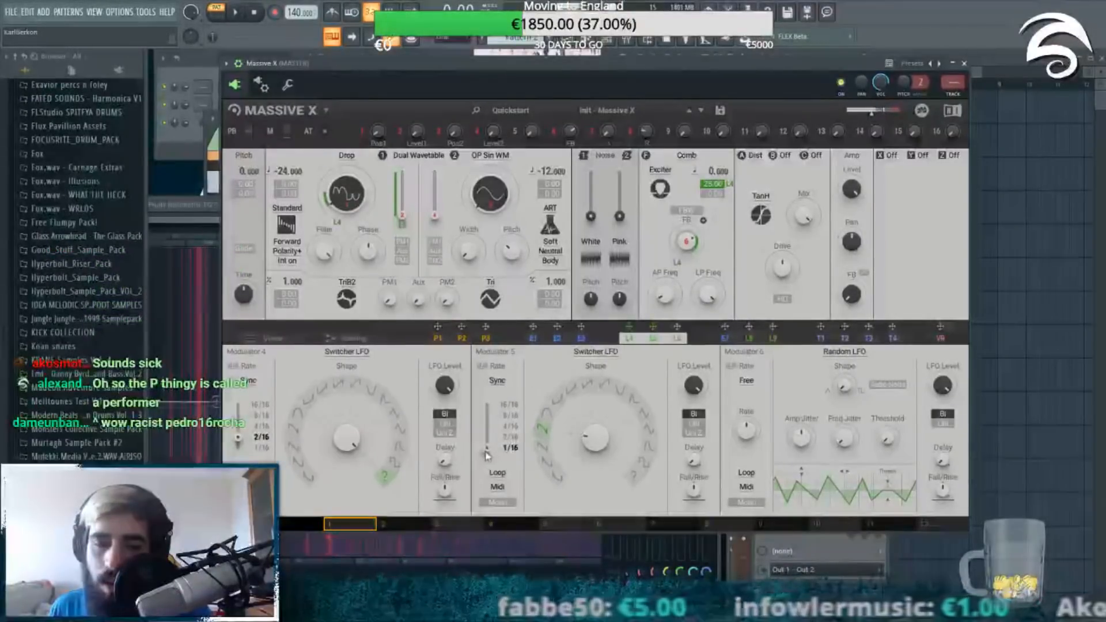
pyautogui.moveTo(486, 448); pyautogui.dragTo(487, 438)
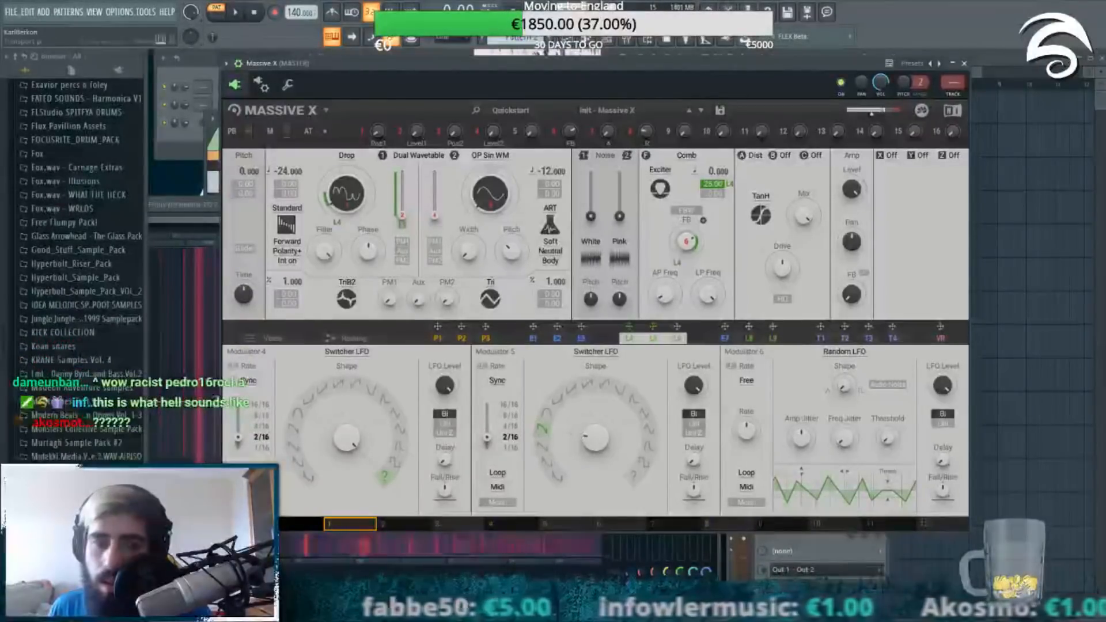
pyautogui.moveTo(569, 439); pyautogui.dragTo(569, 425)
pyautogui.click(547, 461)
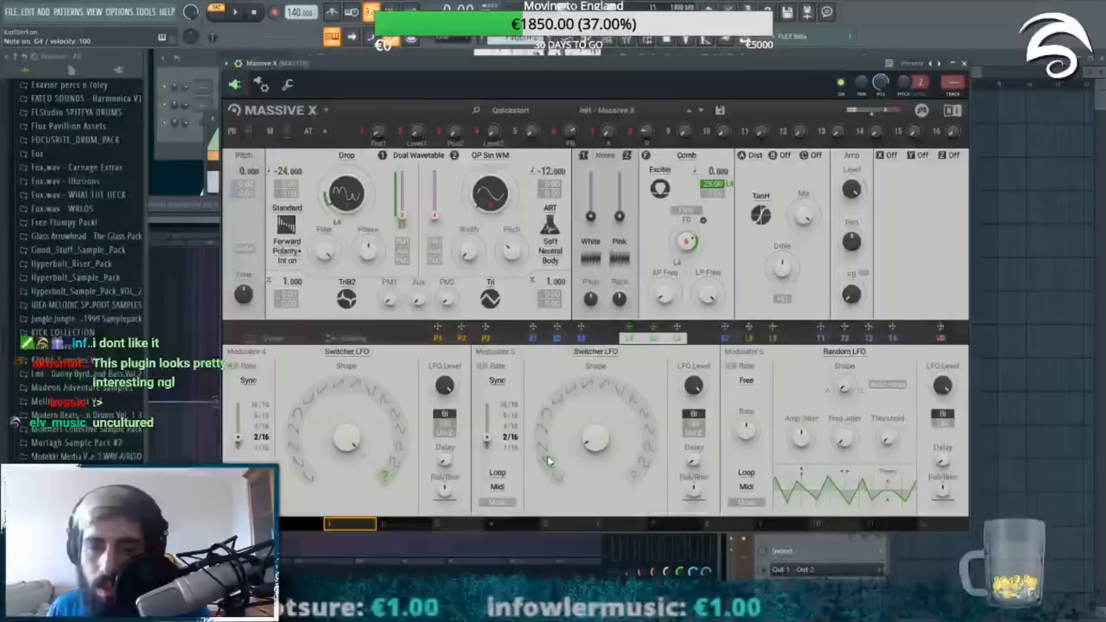
# Step: Audition the patch with several notes and readjust the Comb filter's FB amount
pyautogui.click(259, 13)
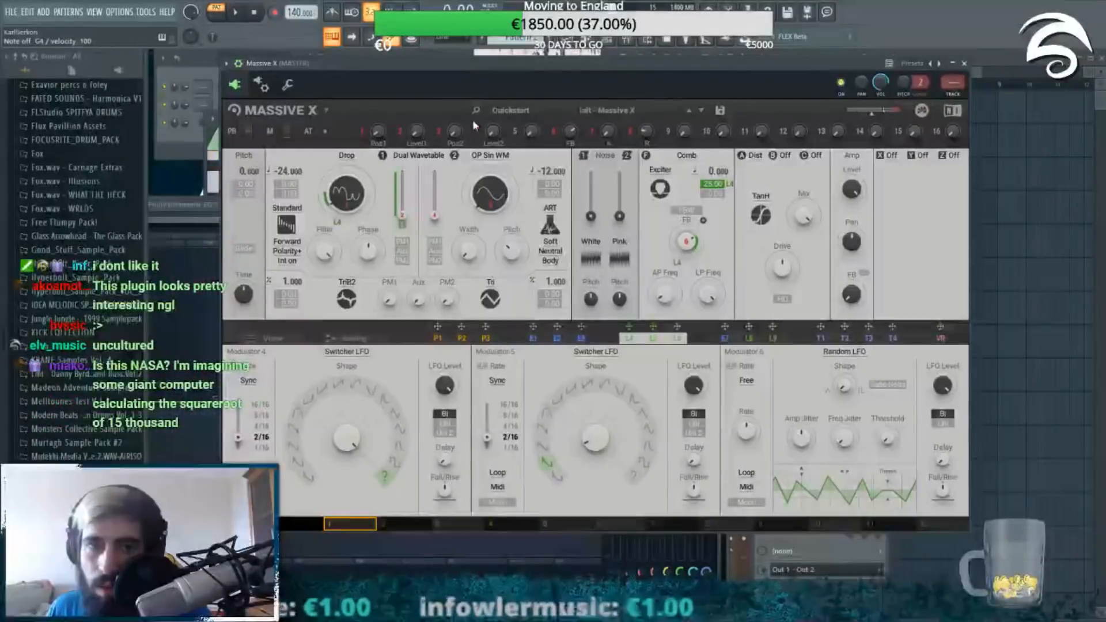
pyautogui.press('v')
pyautogui.press('n')
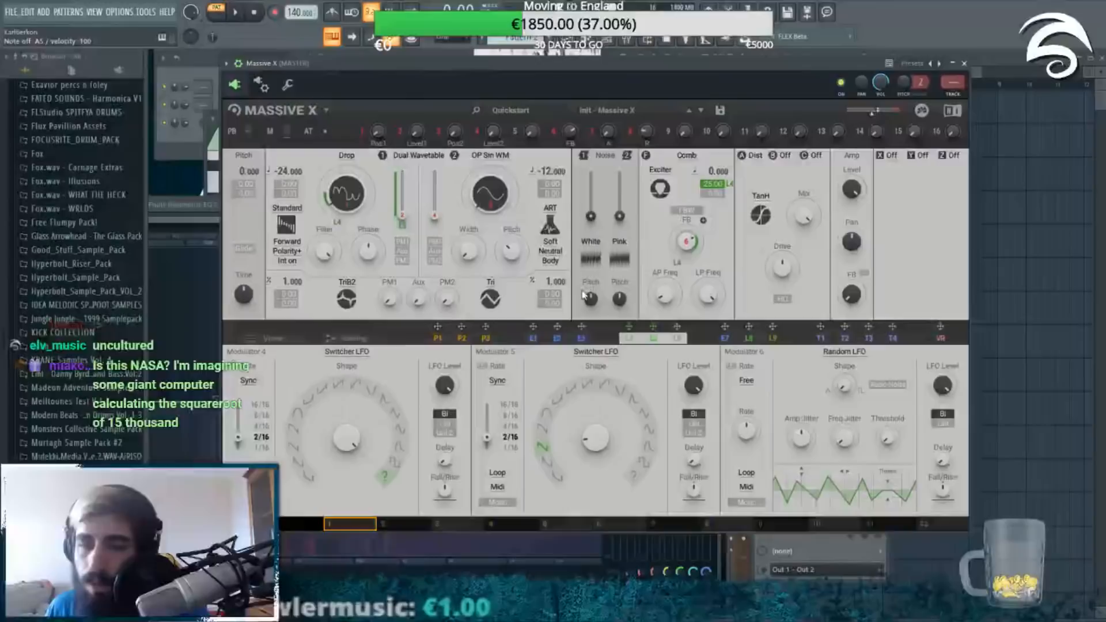
pyautogui.press('n')
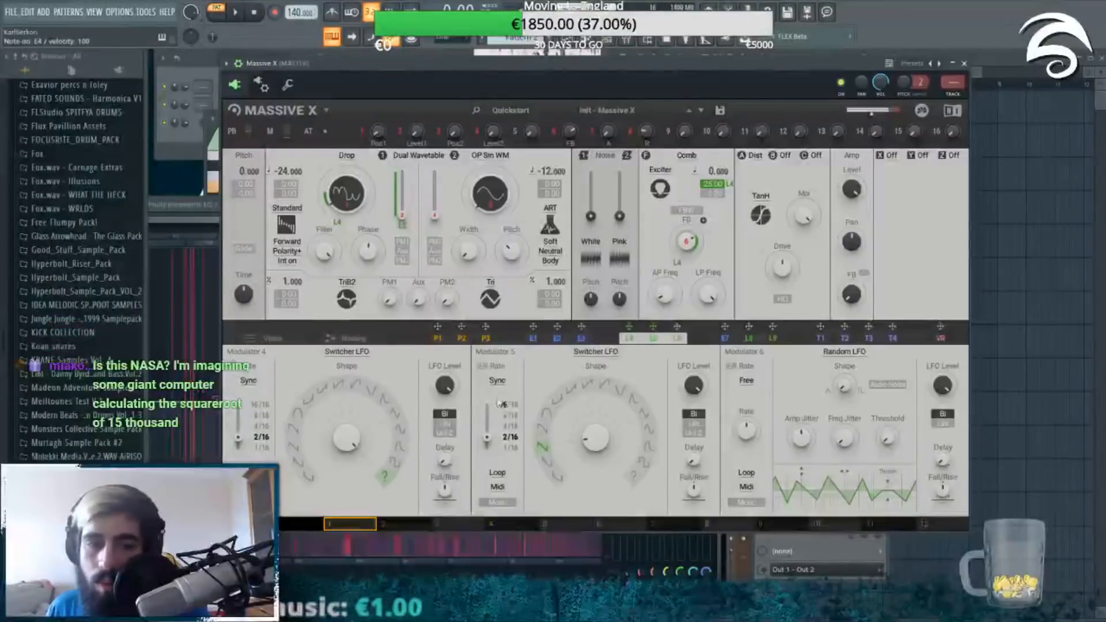
pyautogui.press('c')
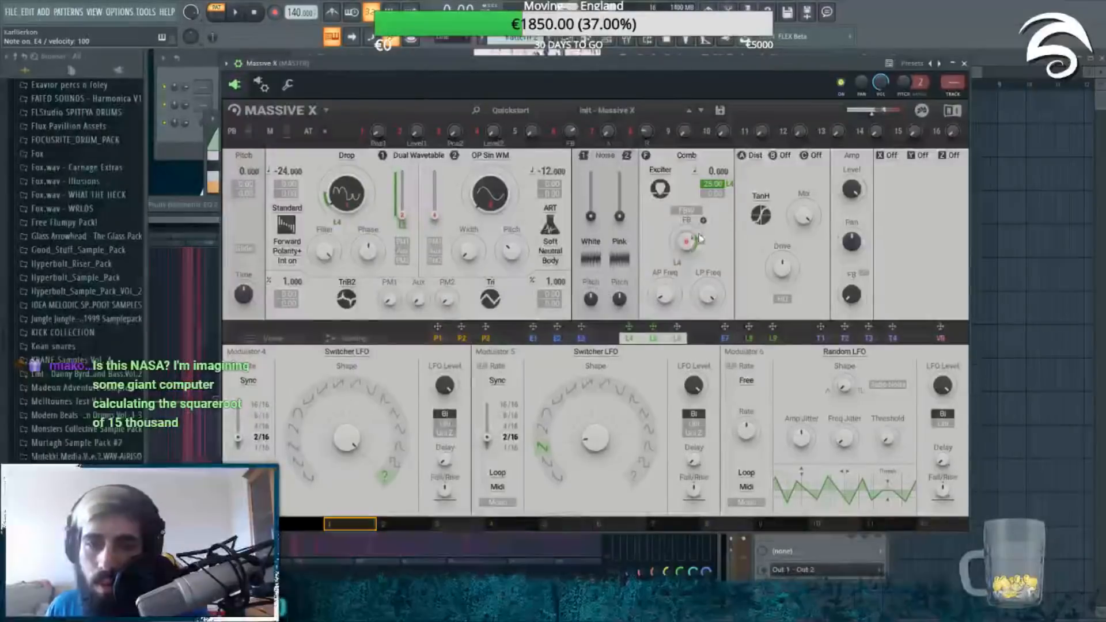
pyautogui.moveTo(687, 247); pyautogui.dragTo(687, 314)
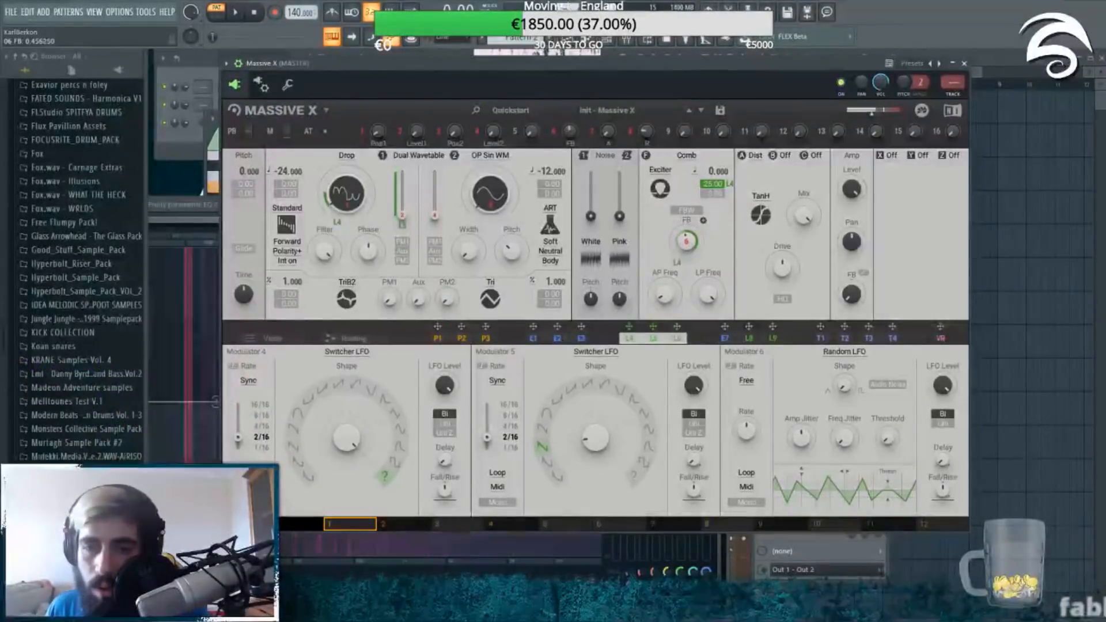
# Step: Add a one-bar G4 note in the Massive X piano roll and play the pattern
pyautogui.click(252, 15)
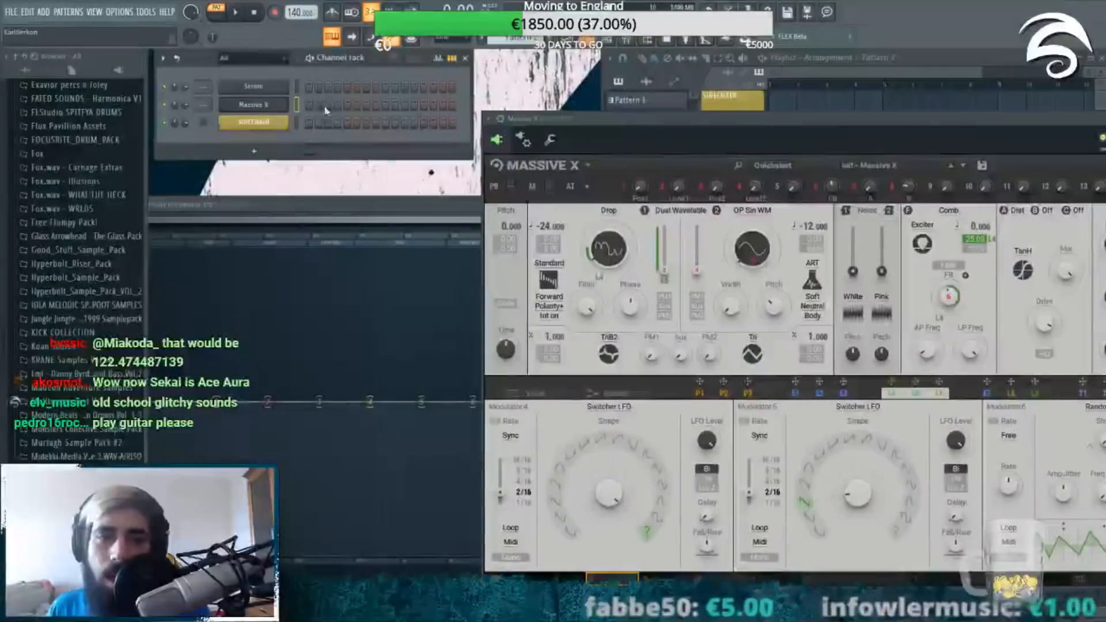
pyautogui.press('F7')
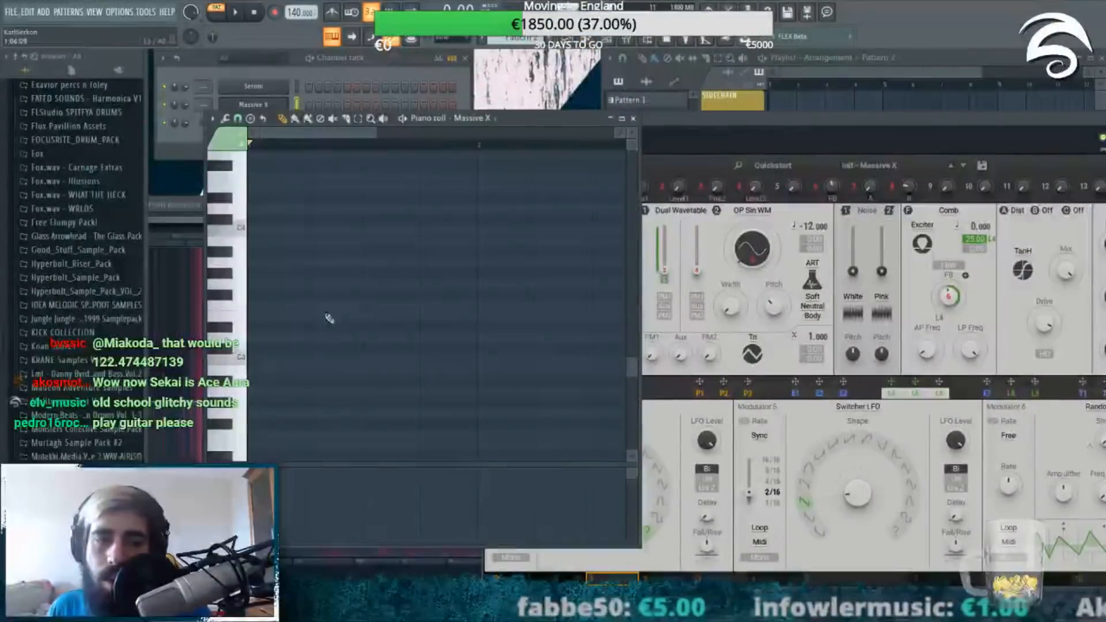
pyautogui.click(425, 285)
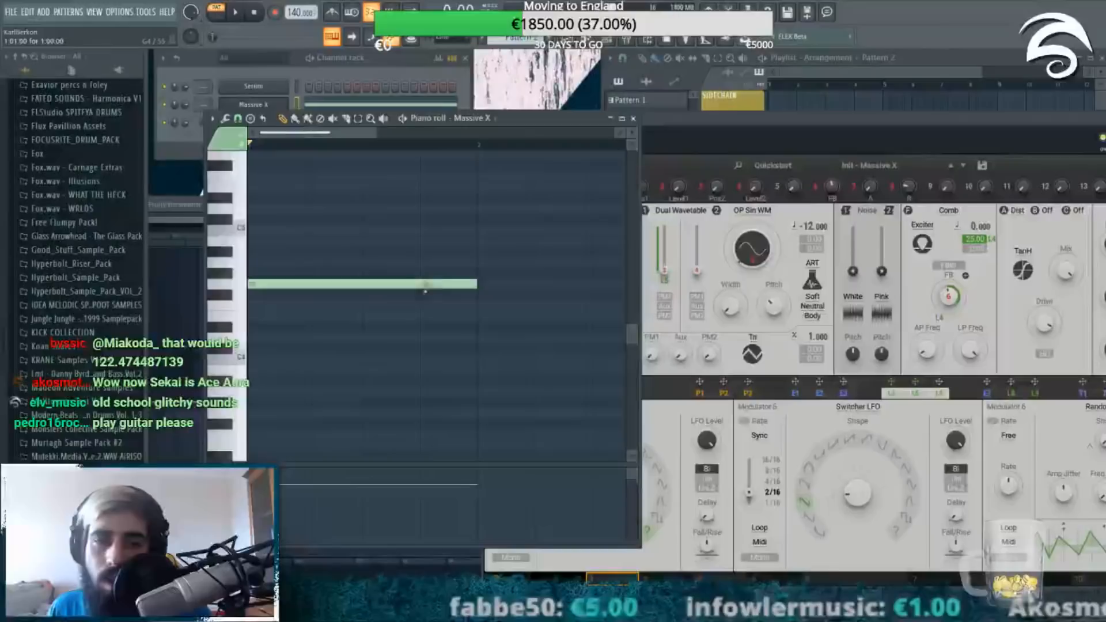
pyautogui.press('space')
pyautogui.click(783, 124)
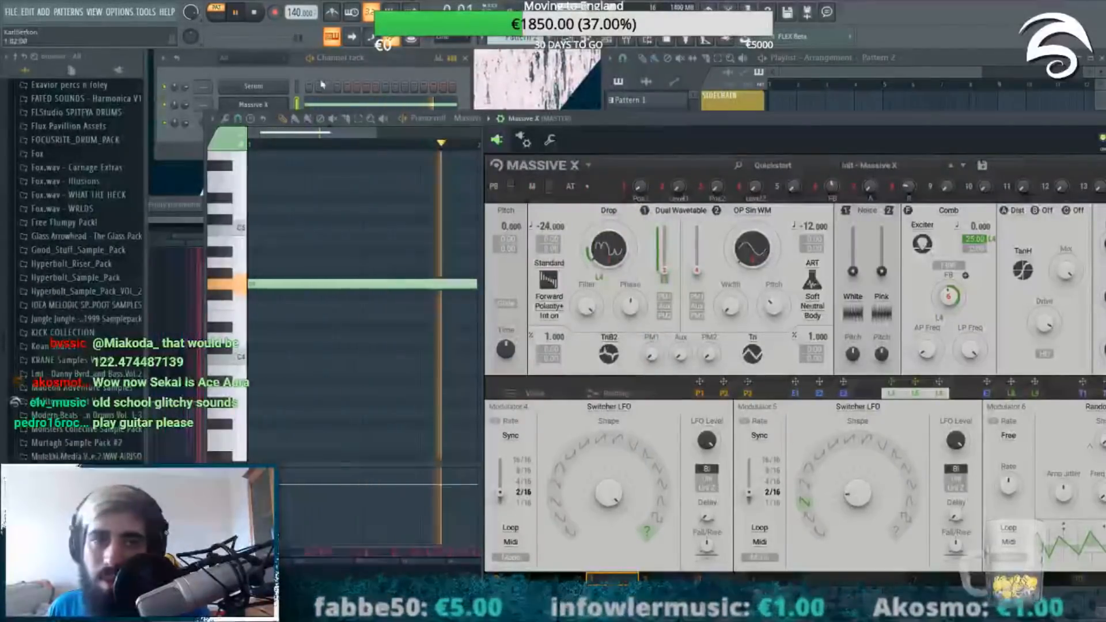
# Step: Stop playback, set Modulators 5 and 4 to Loop RST, and replay the pattern to audition the restarting LFOs
pyautogui.click(255, 13)
pyautogui.click(255, 12)
pyautogui.moveTo(830, 148); pyautogui.dragTo(665, 108)
pyautogui.click(593, 490)
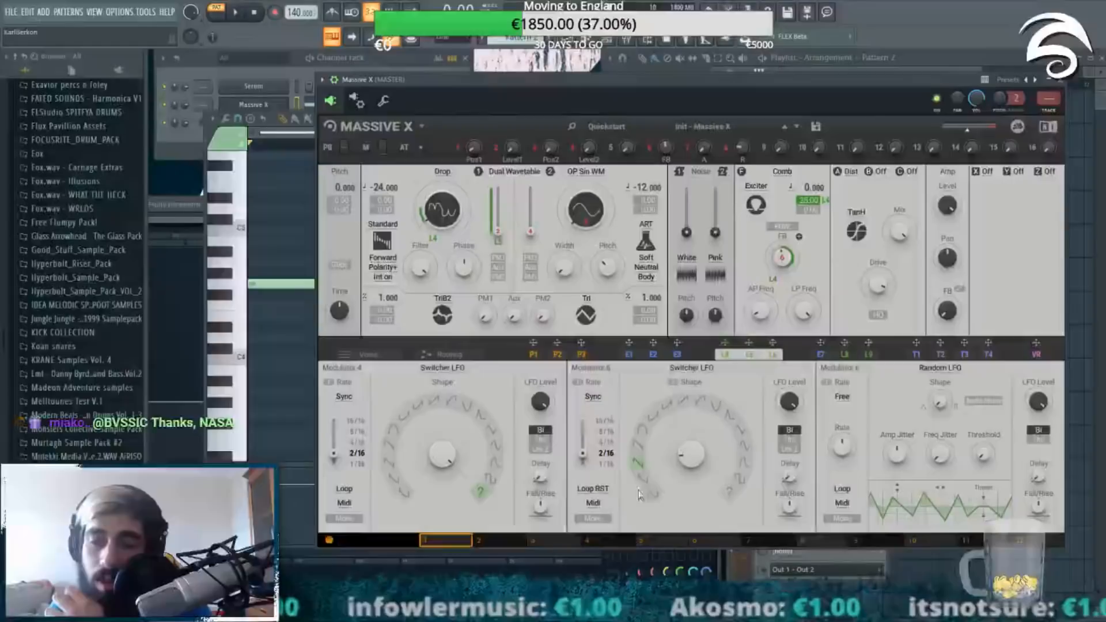
pyautogui.click(629, 478)
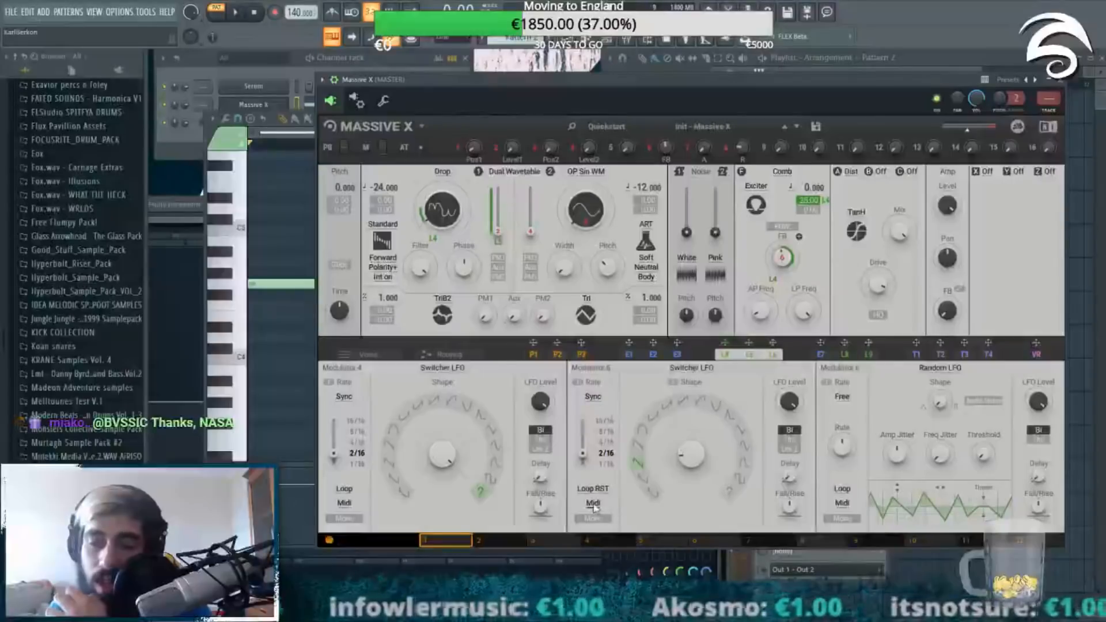
pyautogui.click(344, 489)
pyautogui.click(395, 481)
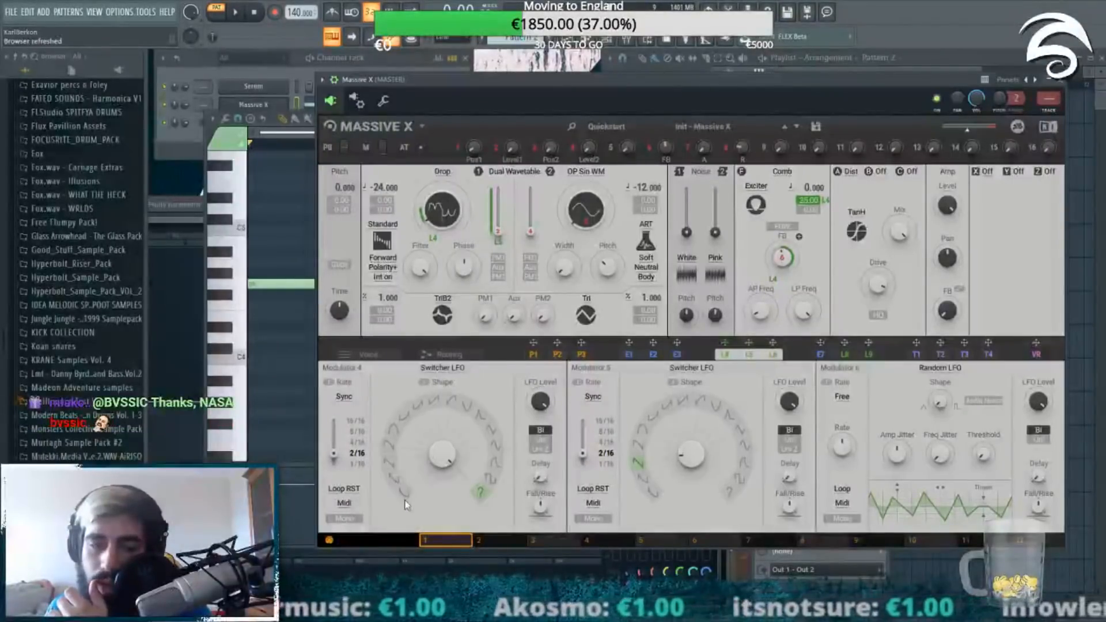
pyautogui.click(294, 53)
pyautogui.press('space')
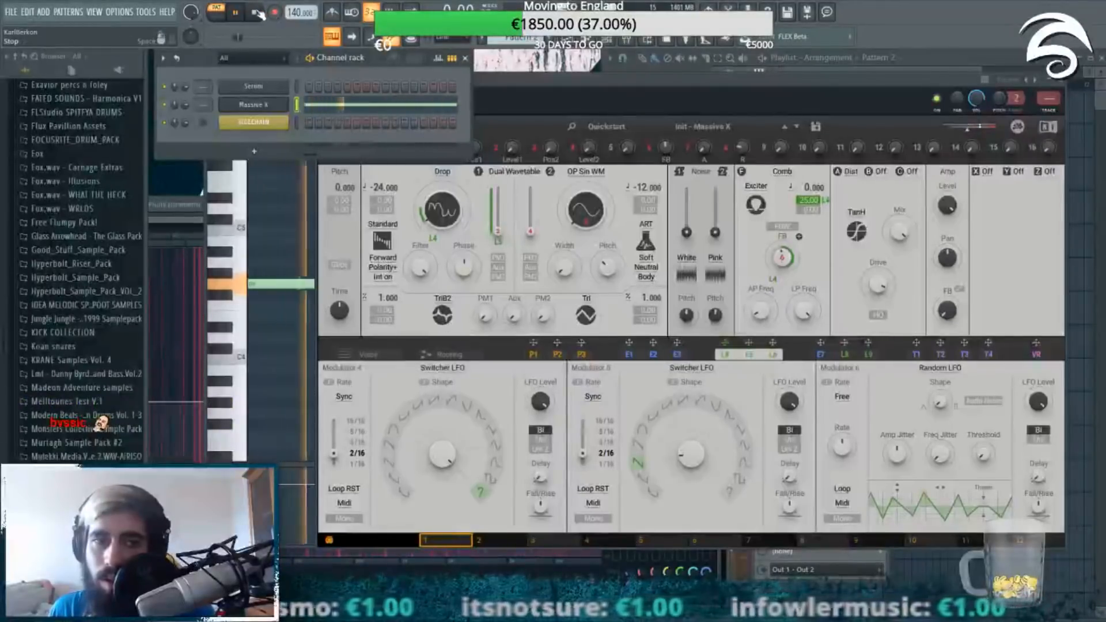
pyautogui.press('space')
# Step: Audition the HypB distortion type in insert A while the pattern plays, and switch it to Hardclip
pyautogui.click(781, 259)
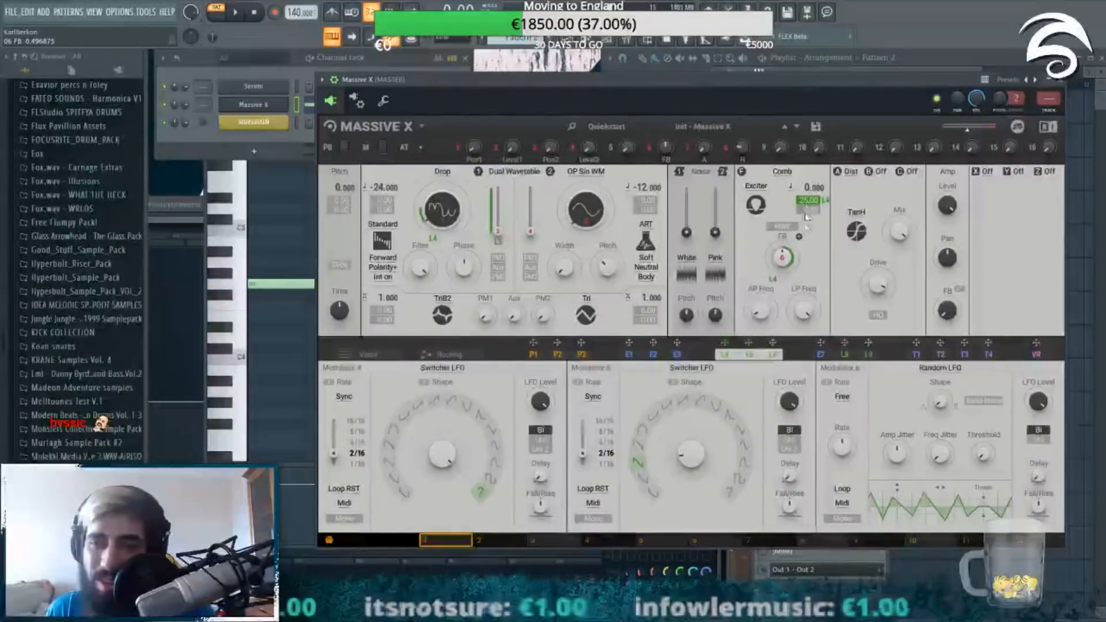
pyautogui.click(856, 222)
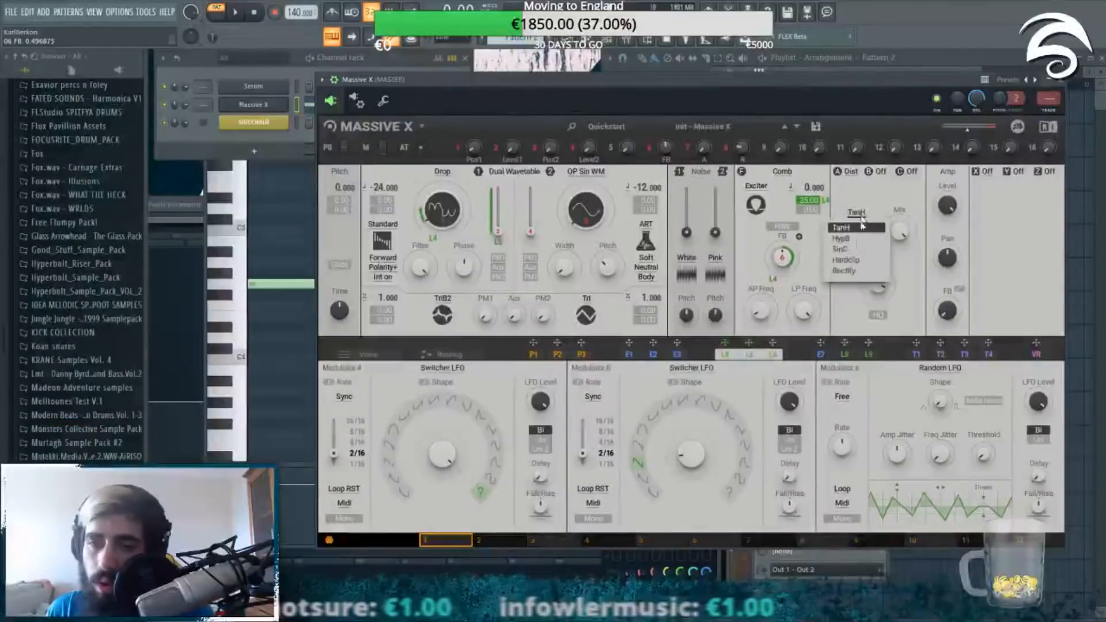
pyautogui.click(856, 246)
pyautogui.click(311, 60)
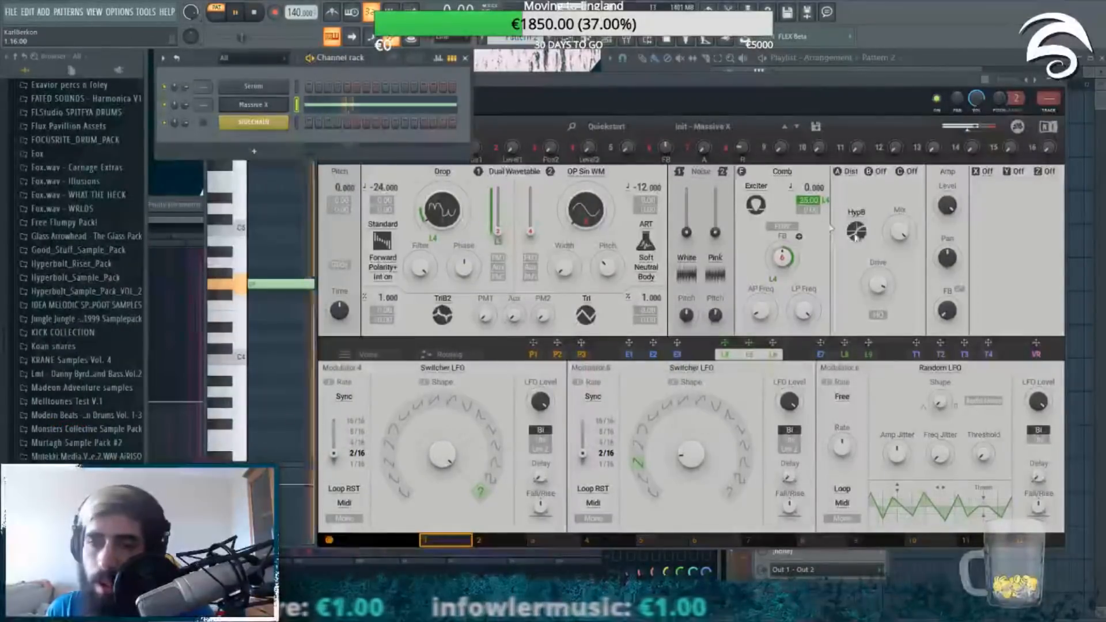
pyautogui.click(856, 214)
pyautogui.click(853, 276)
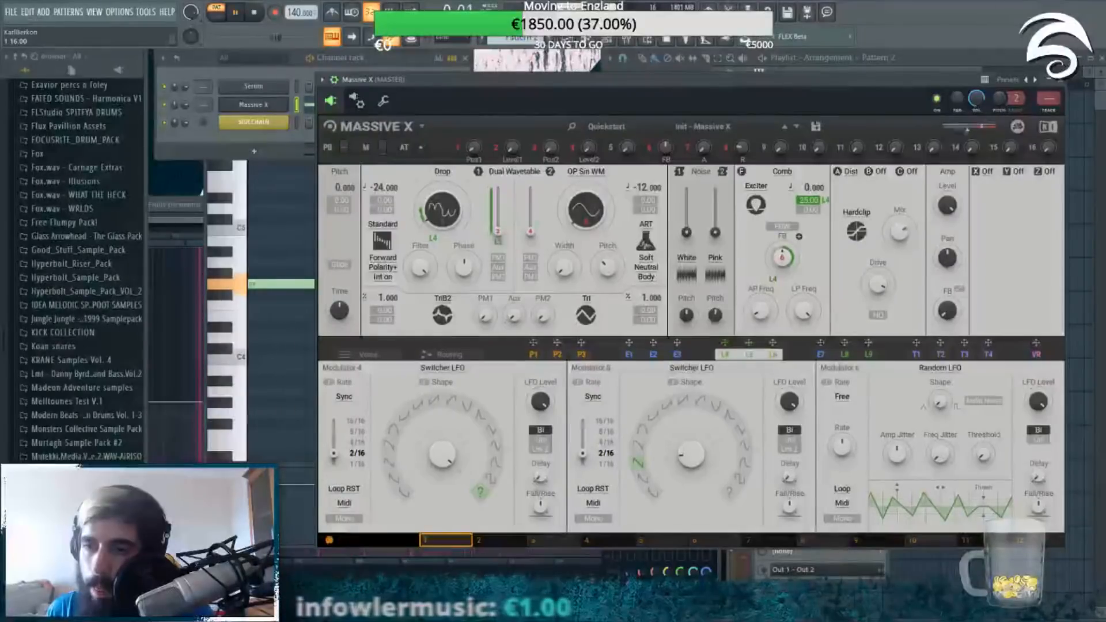
# Step: Try the Freq Shifter effect in insert slot B while the pattern plays
pyautogui.click(879, 173)
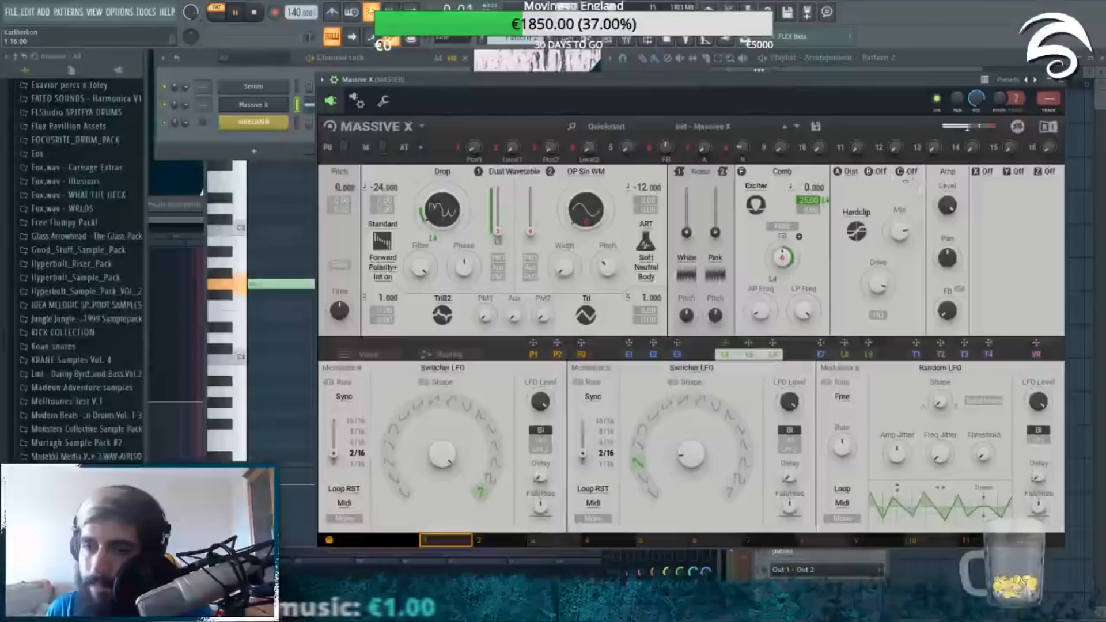
pyautogui.click(879, 173)
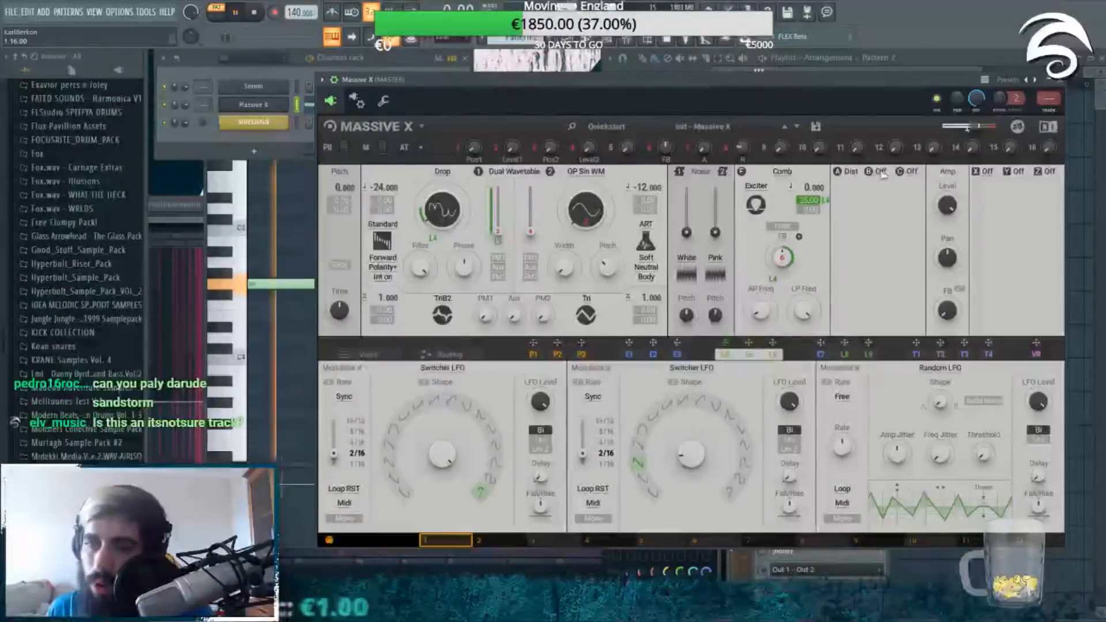
pyautogui.click(880, 172)
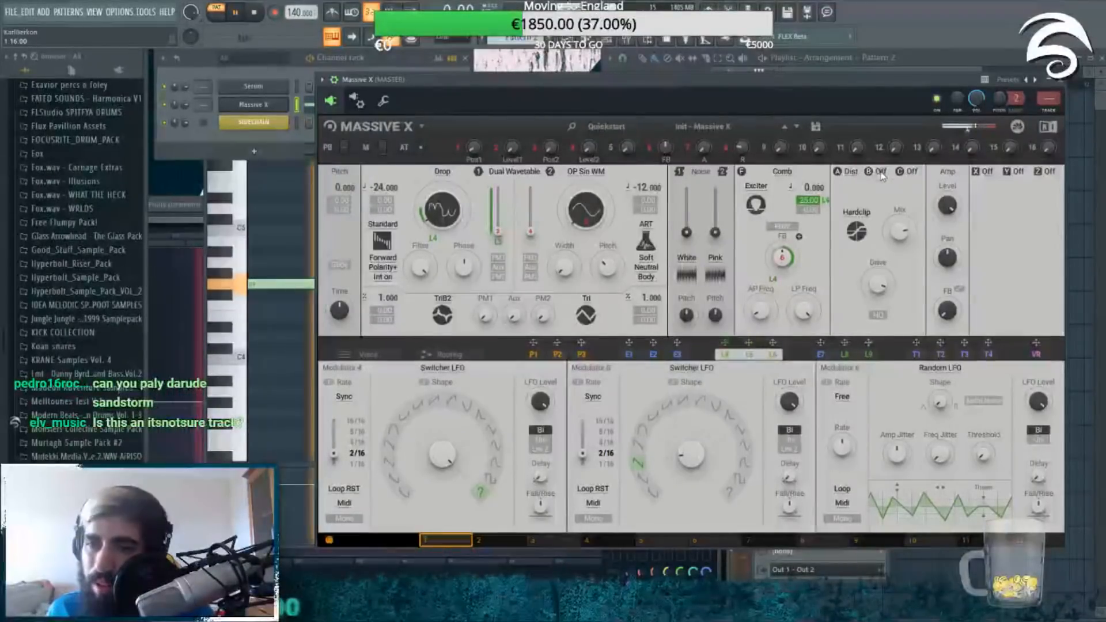
pyautogui.click(880, 172)
pyautogui.click(880, 172)
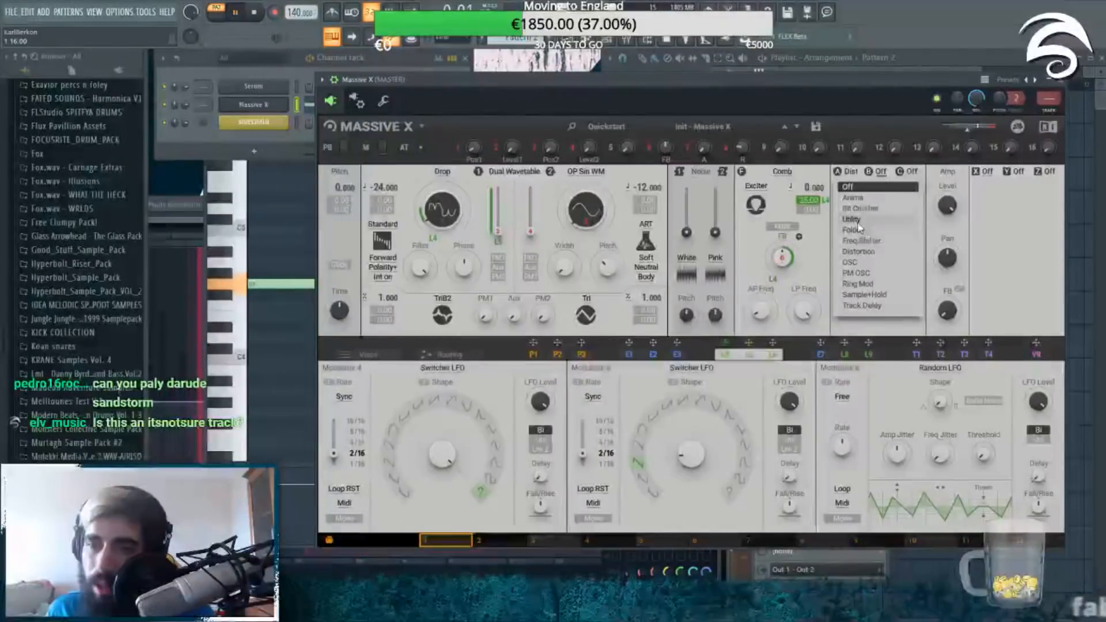
pyautogui.click(873, 240)
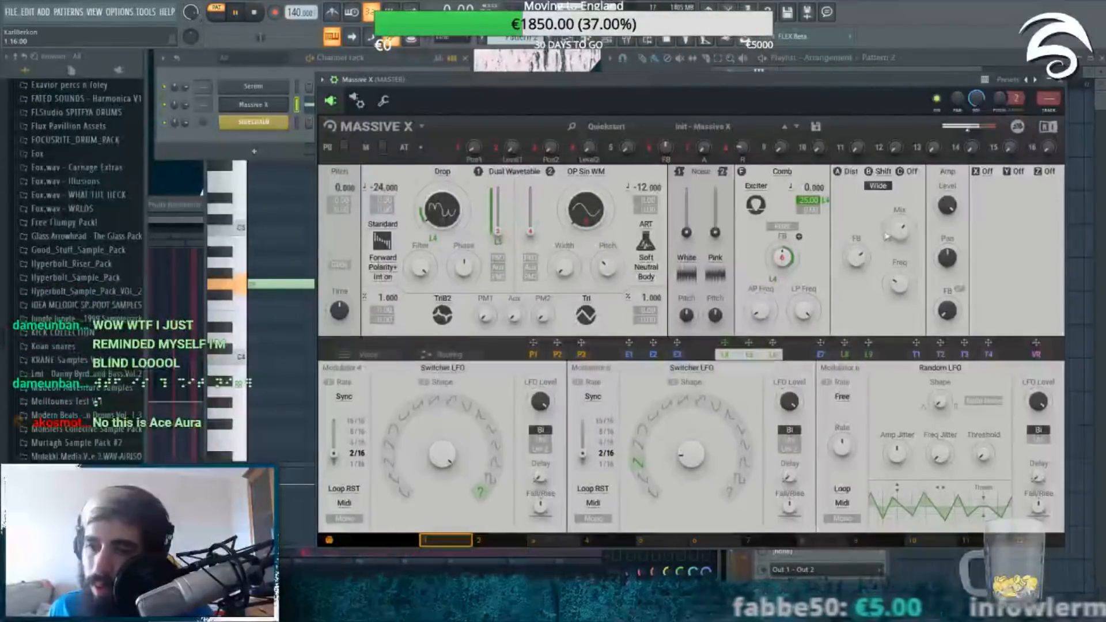
# Step: Switch insert B to the Folder effect and adjust its Drive
pyautogui.click(882, 172)
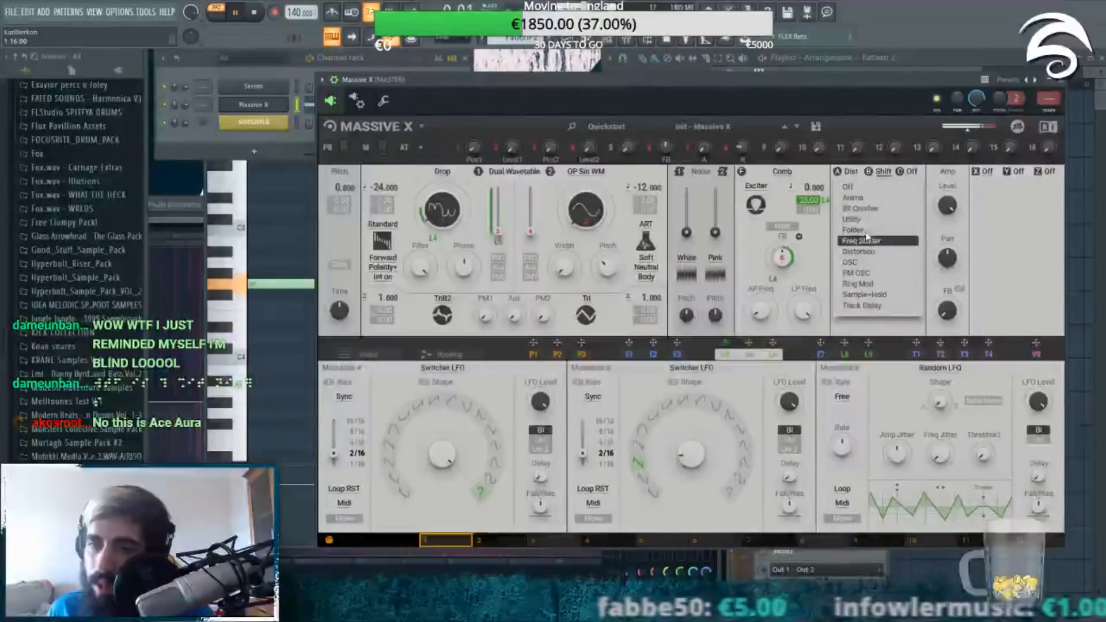
pyautogui.click(868, 236)
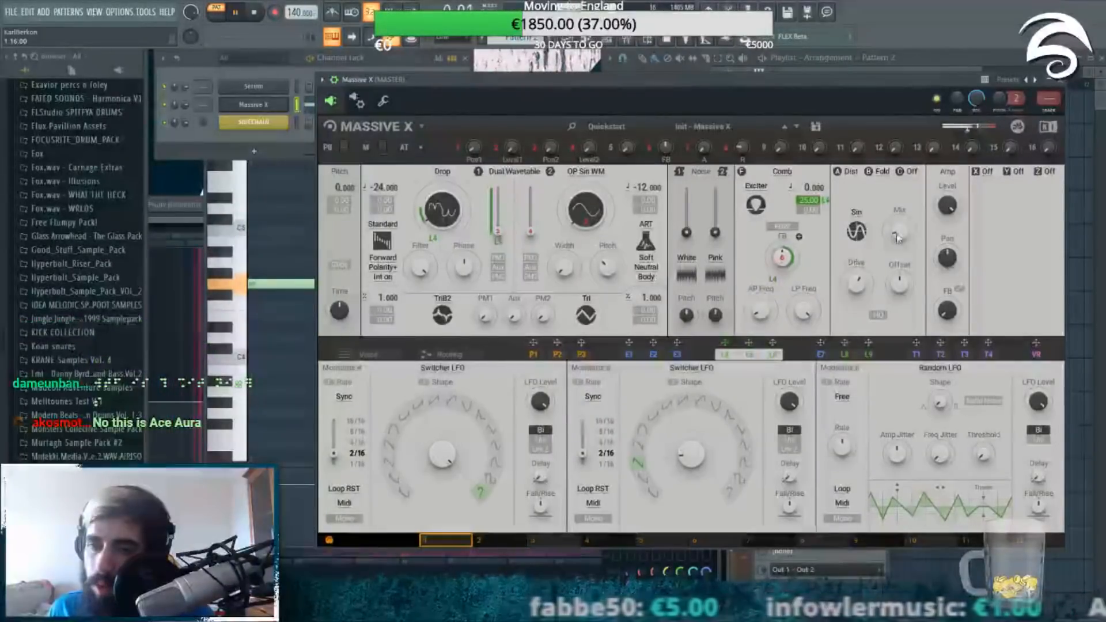
pyautogui.moveTo(857, 282); pyautogui.dragTo(902, 290)
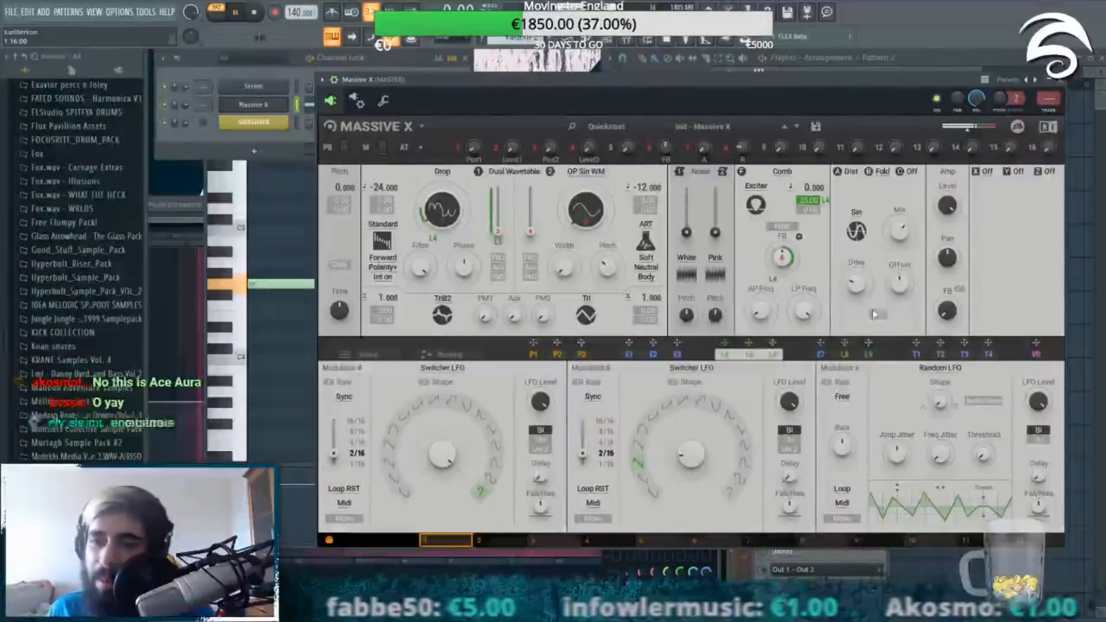
# Step: Audition the Folder's Wrap and Spiky types in insert B, and return it to Sin
pyautogui.click(858, 230)
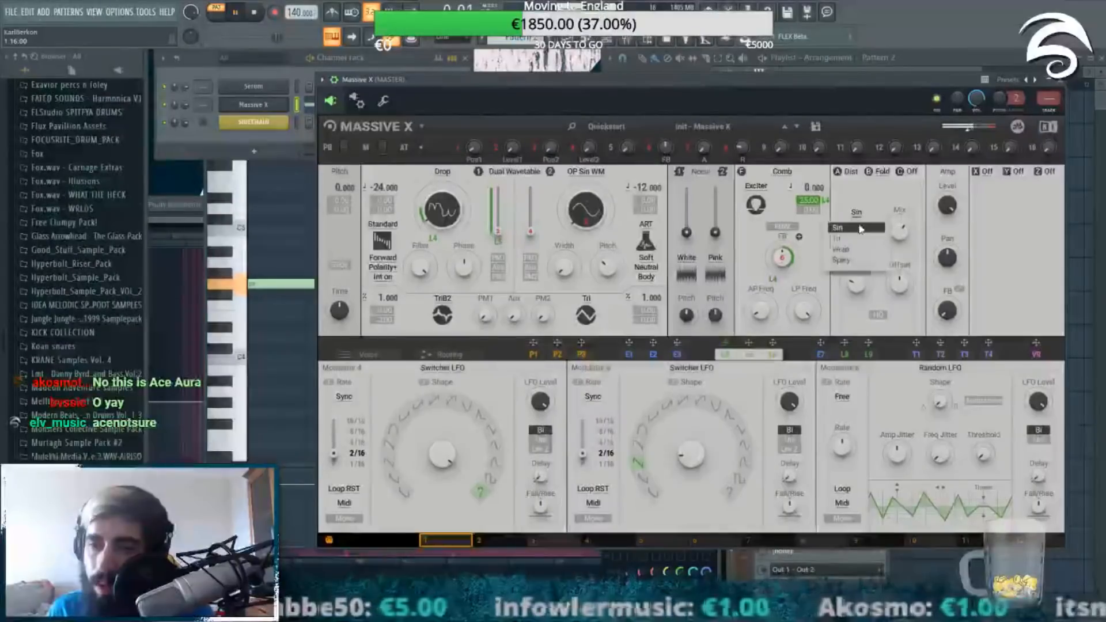
pyautogui.click(840, 249)
pyautogui.click(857, 230)
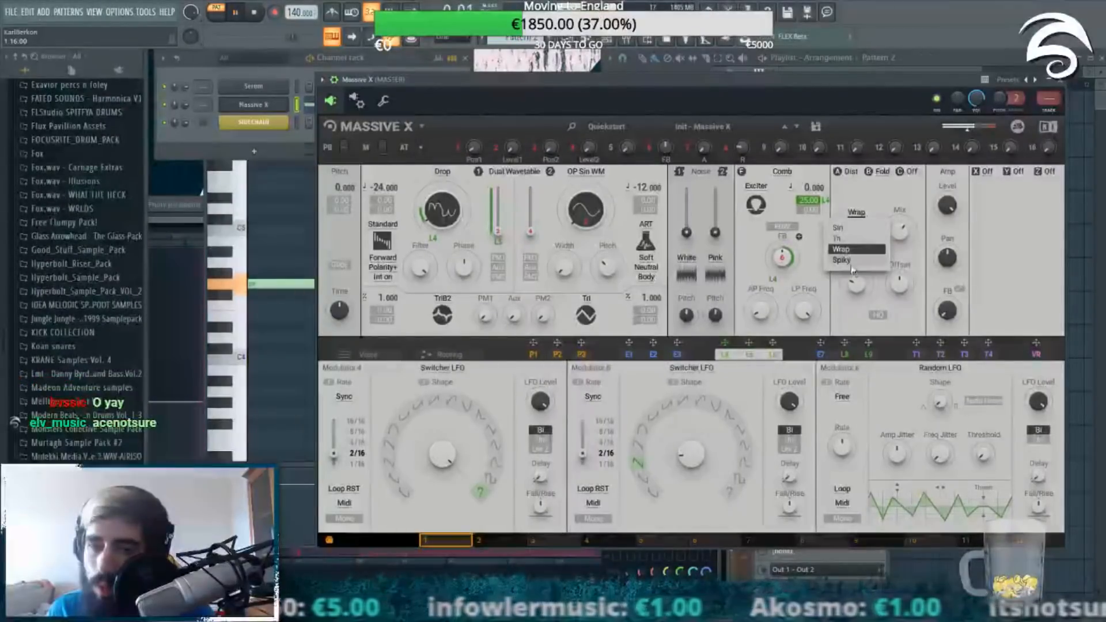
pyautogui.click(842, 260)
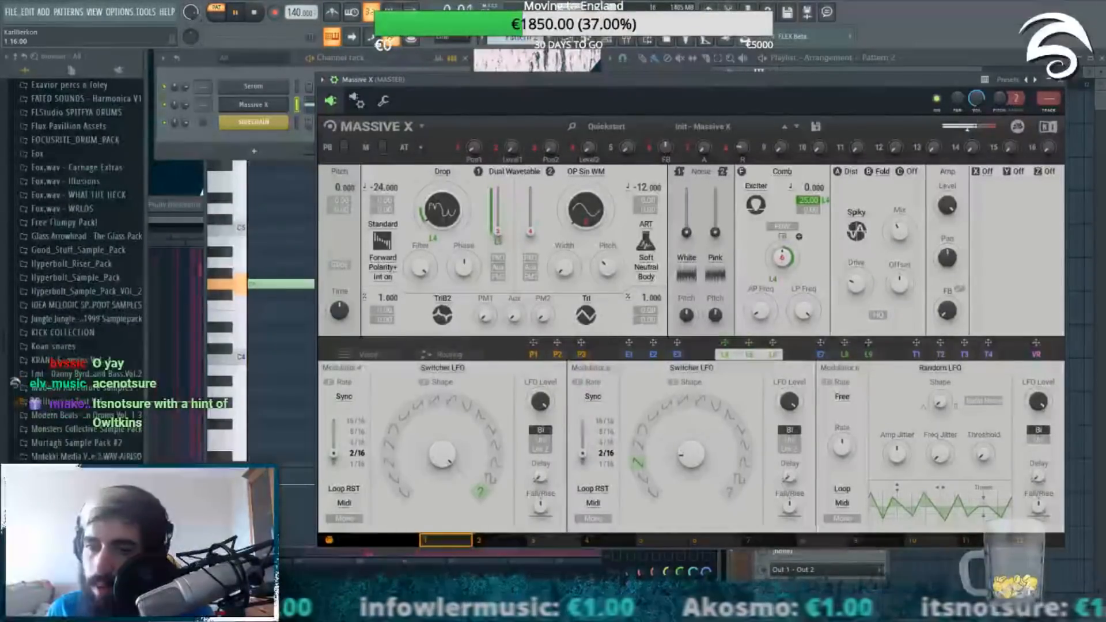
pyautogui.click(857, 231)
pyautogui.click(843, 230)
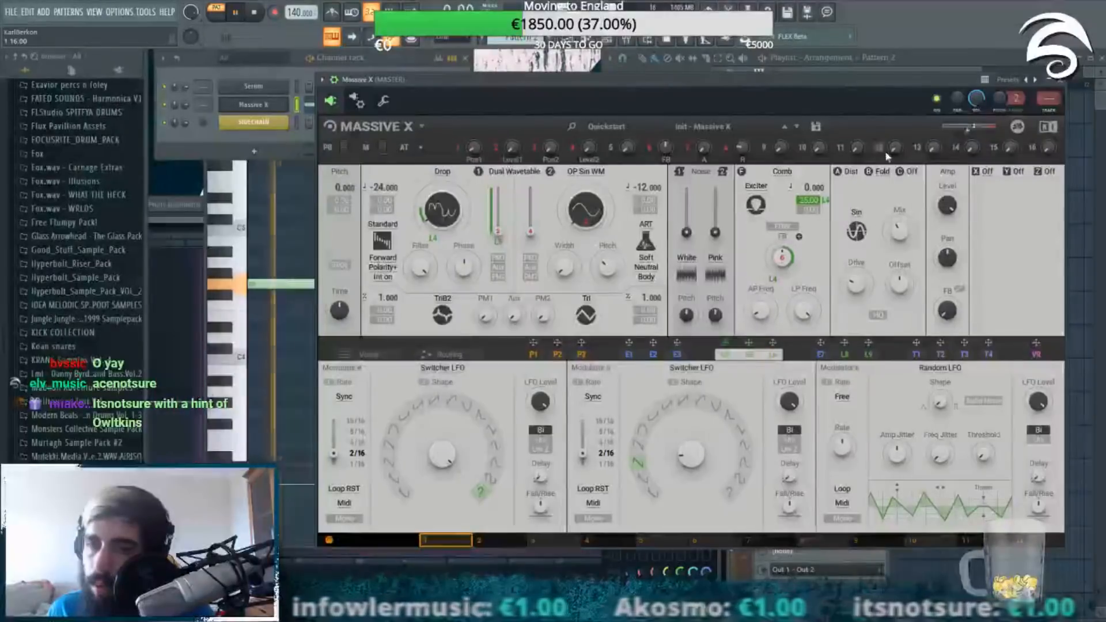
# Step: Stop playback and load the Anima effect in insert slot C
pyautogui.press('space')
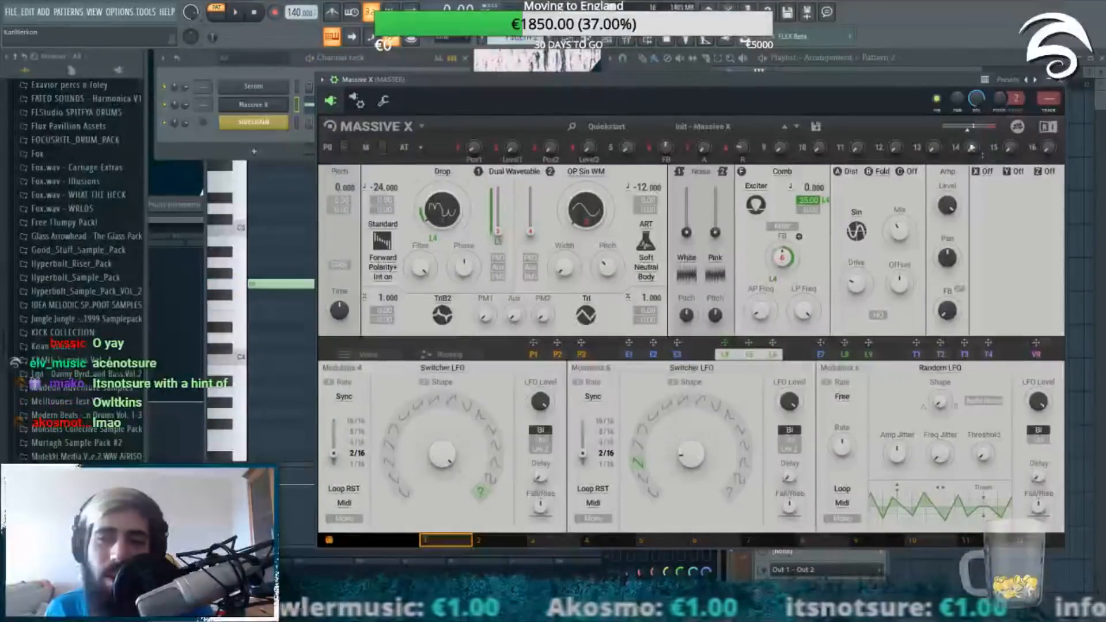
pyautogui.moveTo(799, 83); pyautogui.dragTo(715, 85)
pyautogui.click(828, 174)
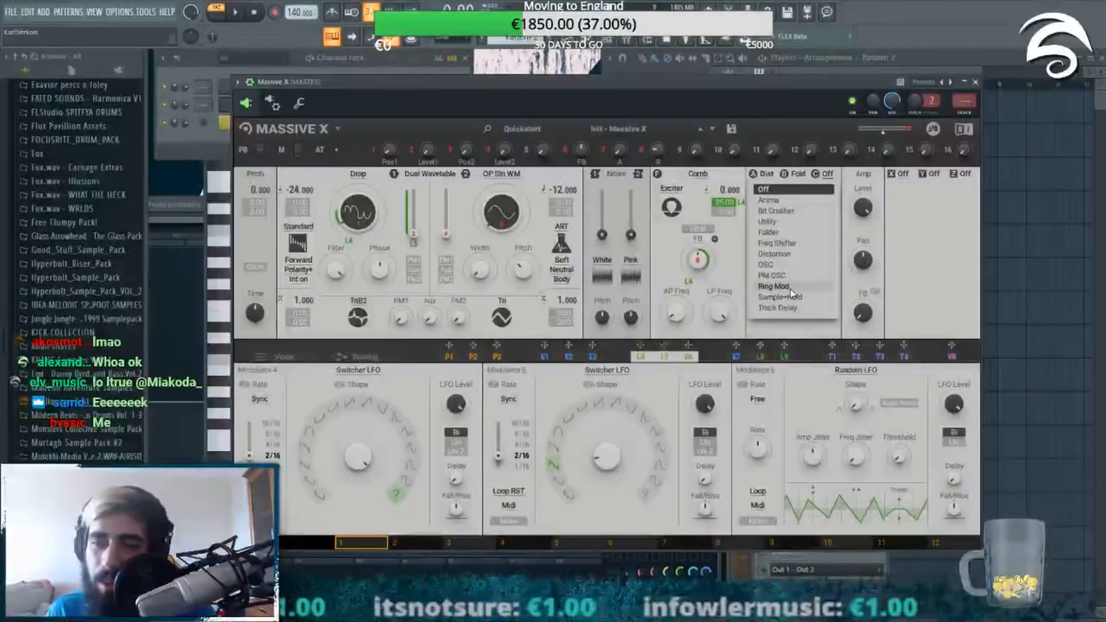
pyautogui.click(772, 201)
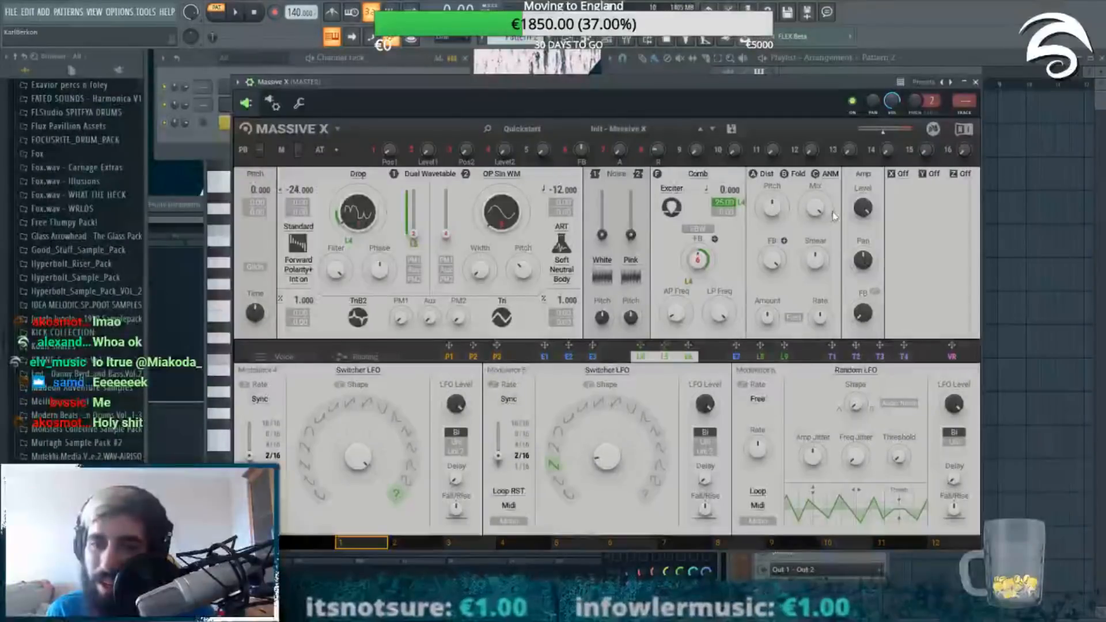
# Step: Play the pattern while adjusting the Anima effect's Pitch, and stop playback
pyautogui.click(306, 57)
pyautogui.press('space')
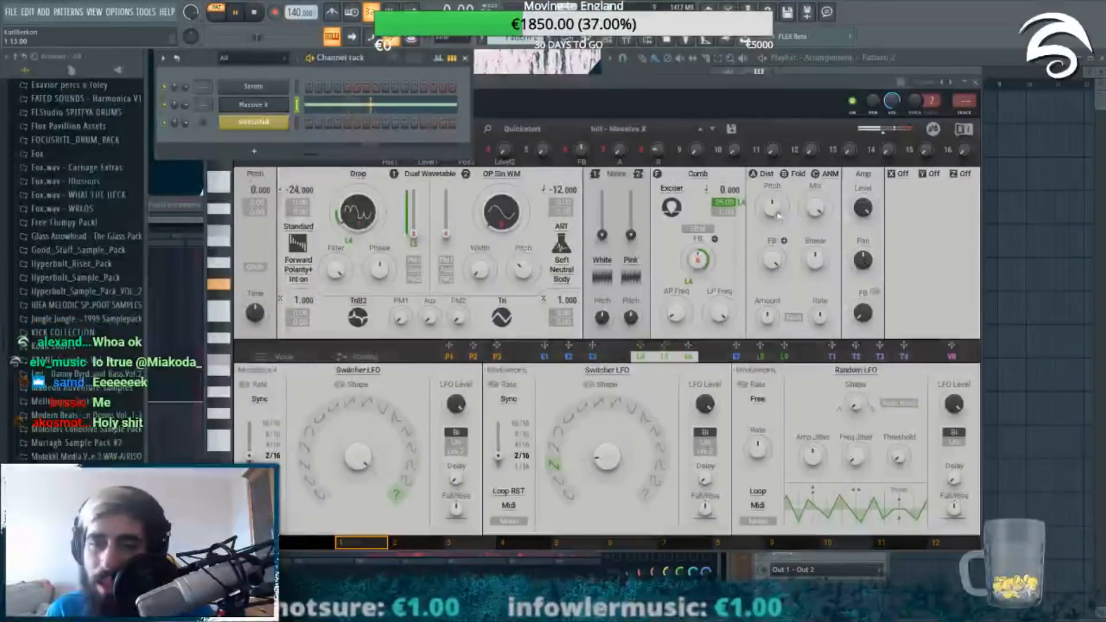
pyautogui.moveTo(772, 207); pyautogui.dragTo(771, 214)
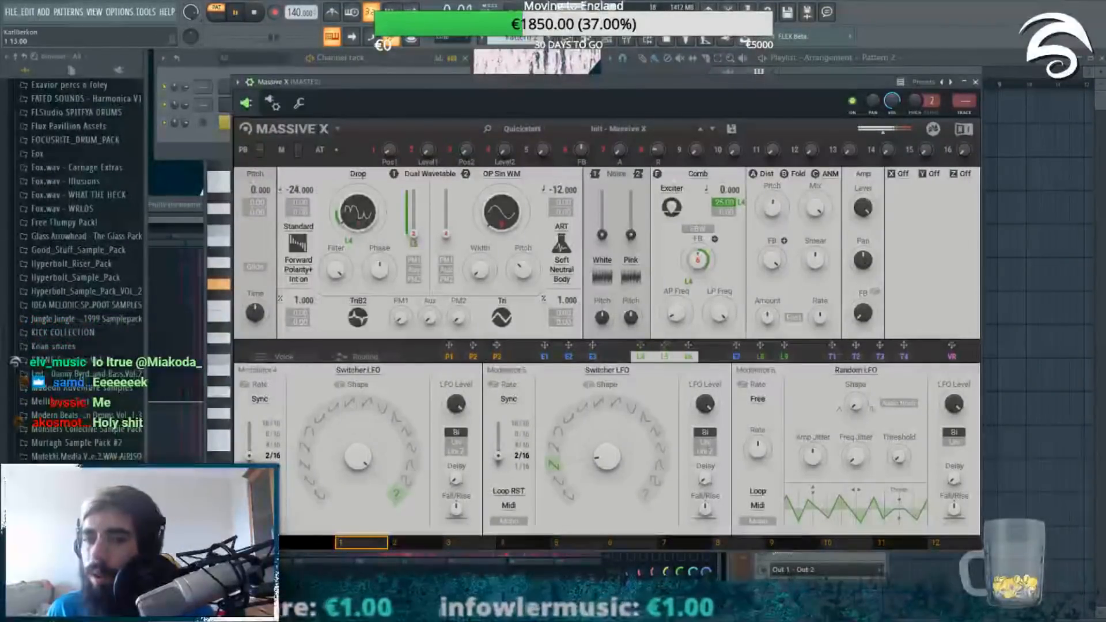
pyautogui.press('space')
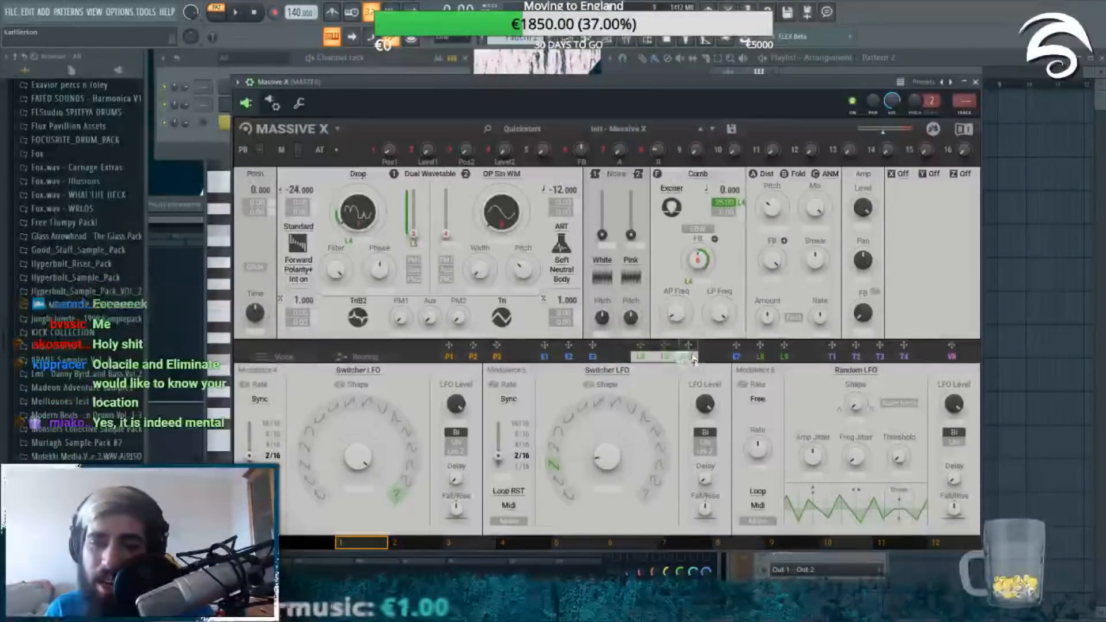
# Step: Change Modulator 6 to a Switcher LFO and assign it to the Anima effect's Pitch
pyautogui.click(856, 369)
pyautogui.click(853, 405)
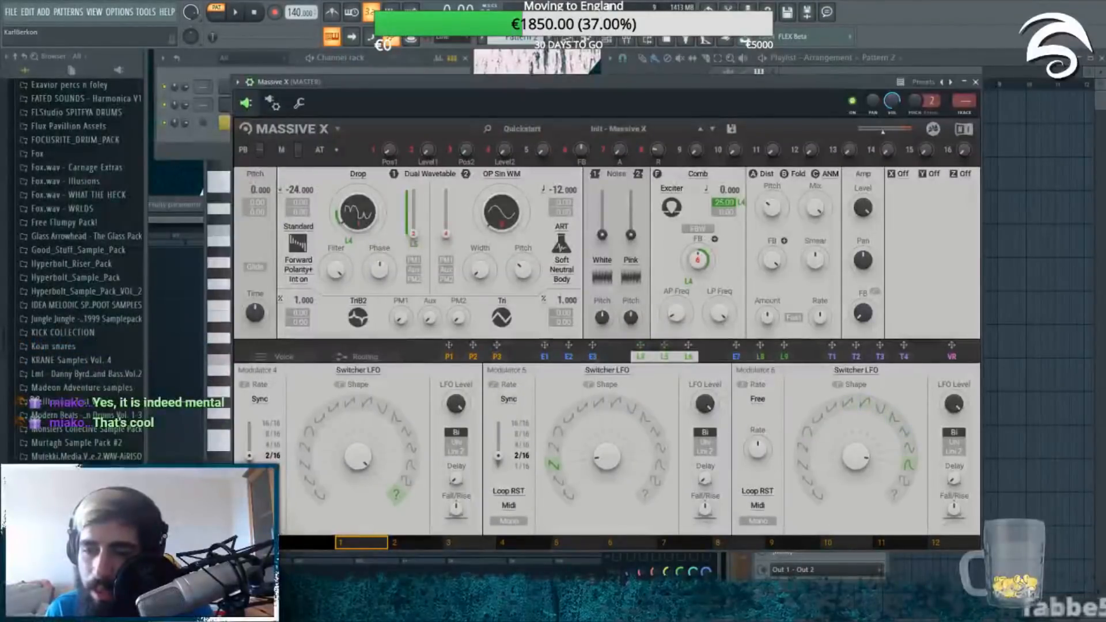
pyautogui.moveTo(688, 346); pyautogui.dragTo(767, 236)
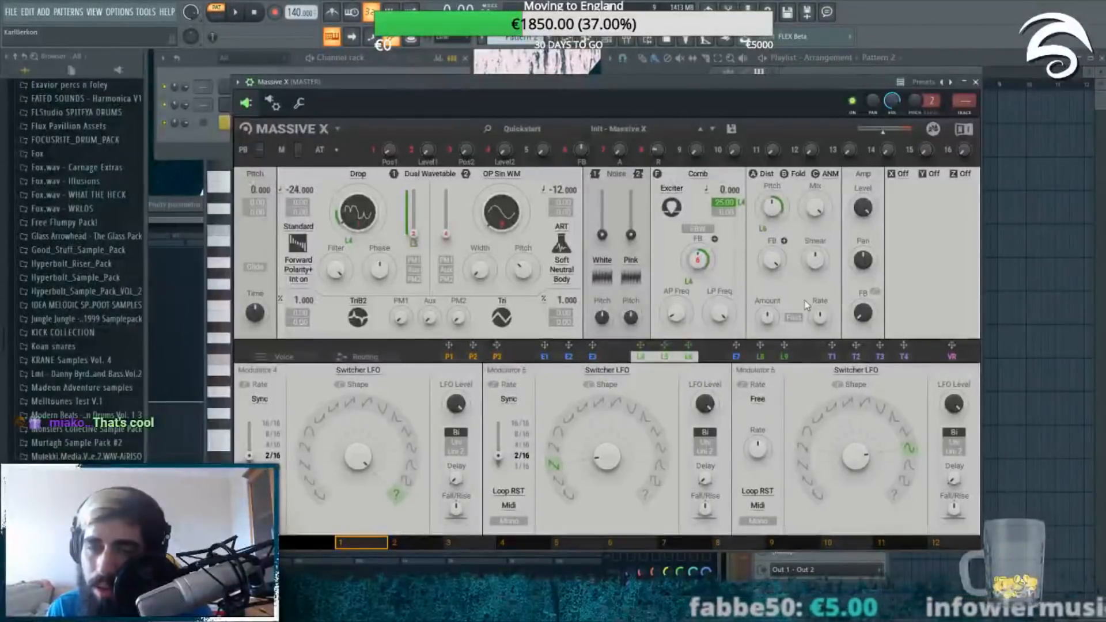
# Step: Play the pattern, set Modulator 6 to Loop RST, audition the modulated Anima effect, and stop playback
pyautogui.click(314, 63)
pyautogui.press('space')
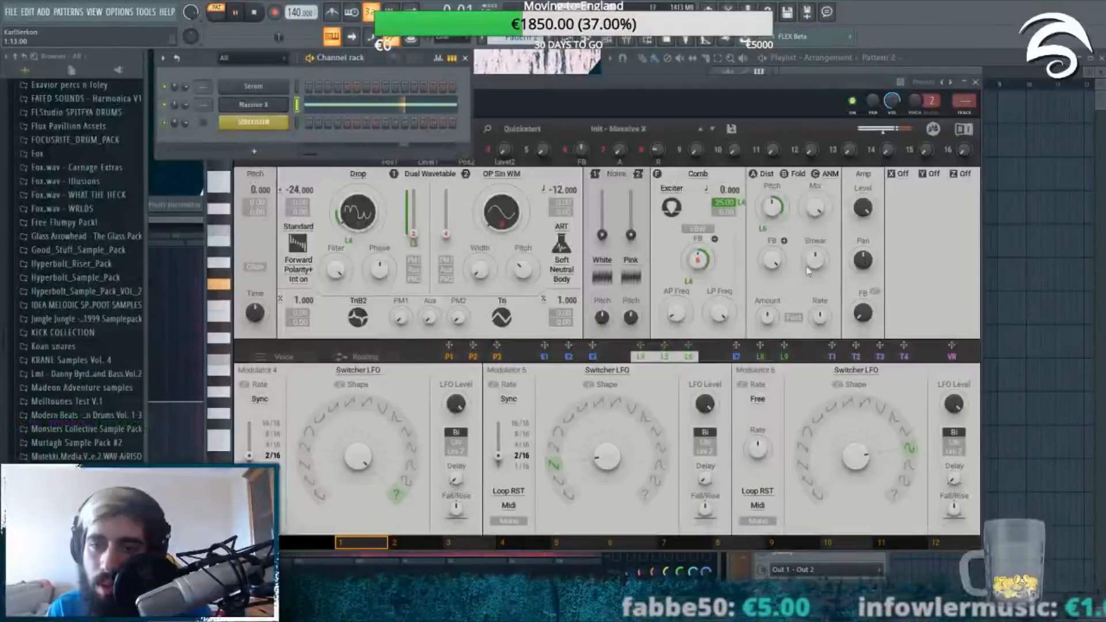
pyautogui.click(758, 493)
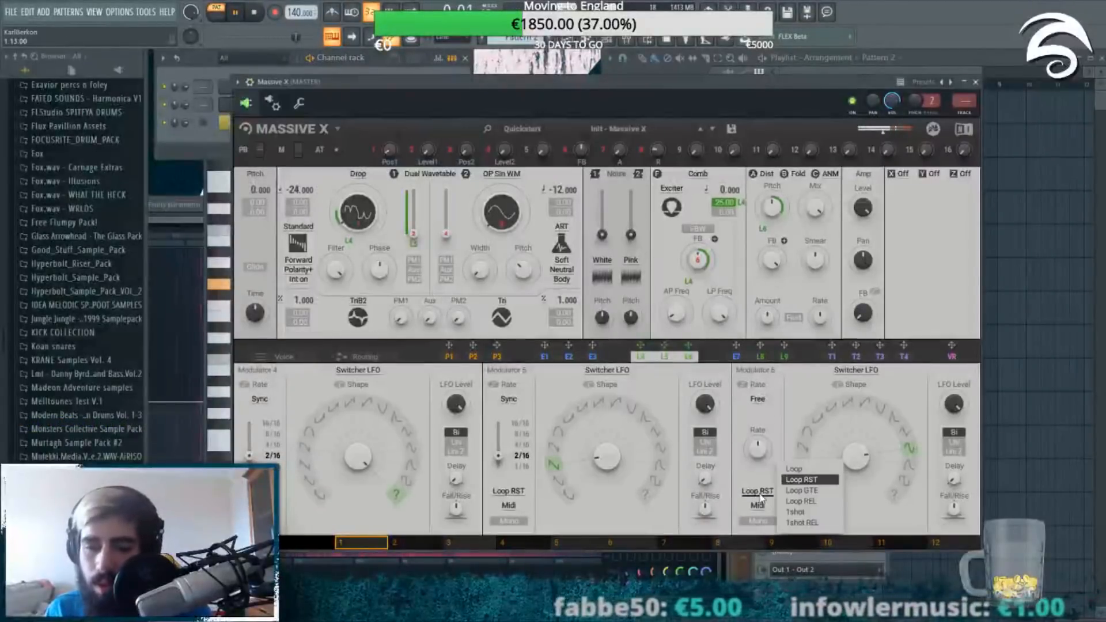
pyautogui.click(760, 496)
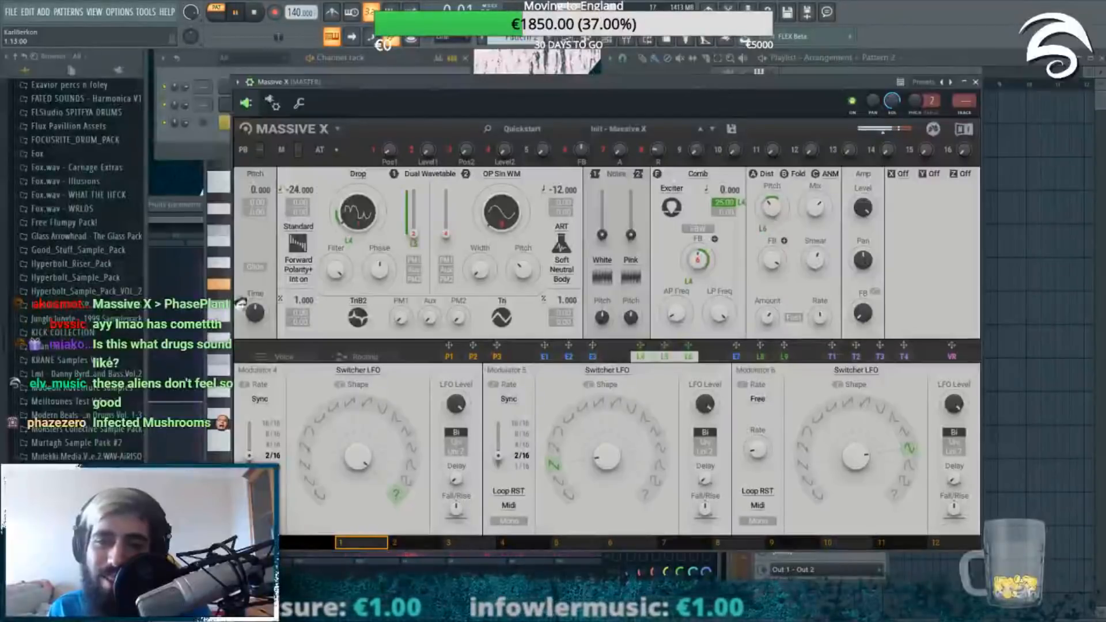
pyautogui.click(235, 12)
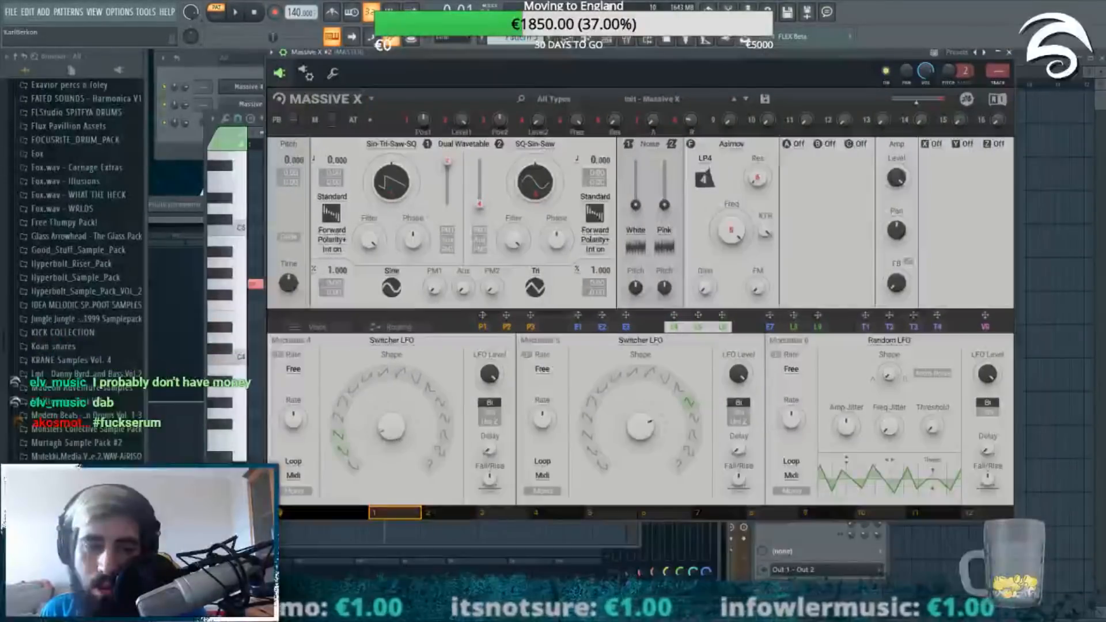
# Step: Set Modulator 4 of the second Massive X instance to Sync with a 1/16 rate
pyautogui.click(294, 369)
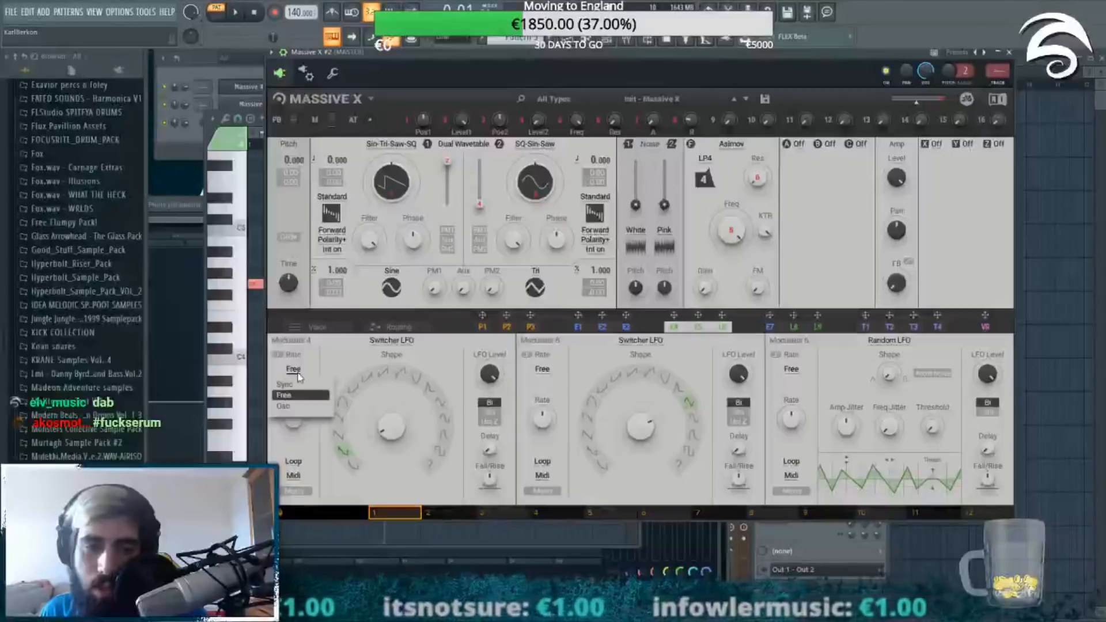
pyautogui.click(285, 384)
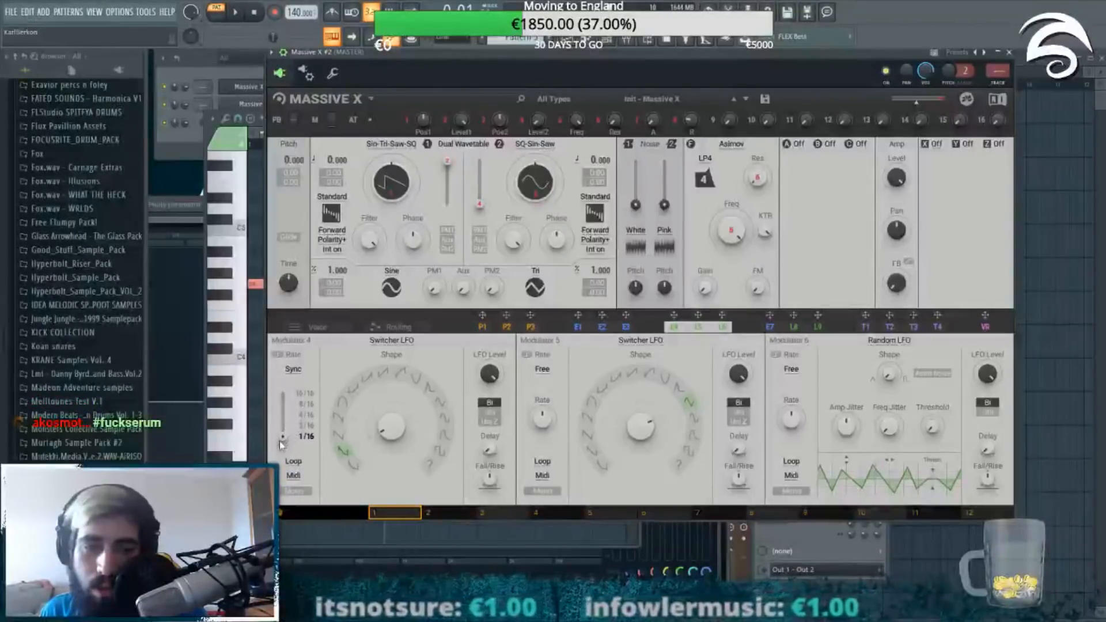
pyautogui.moveTo(282, 436)
pyautogui.mouseDown()
pyautogui.moveTo(282, 426)
pyautogui.moveTo(282, 436)
pyautogui.mouseUp()
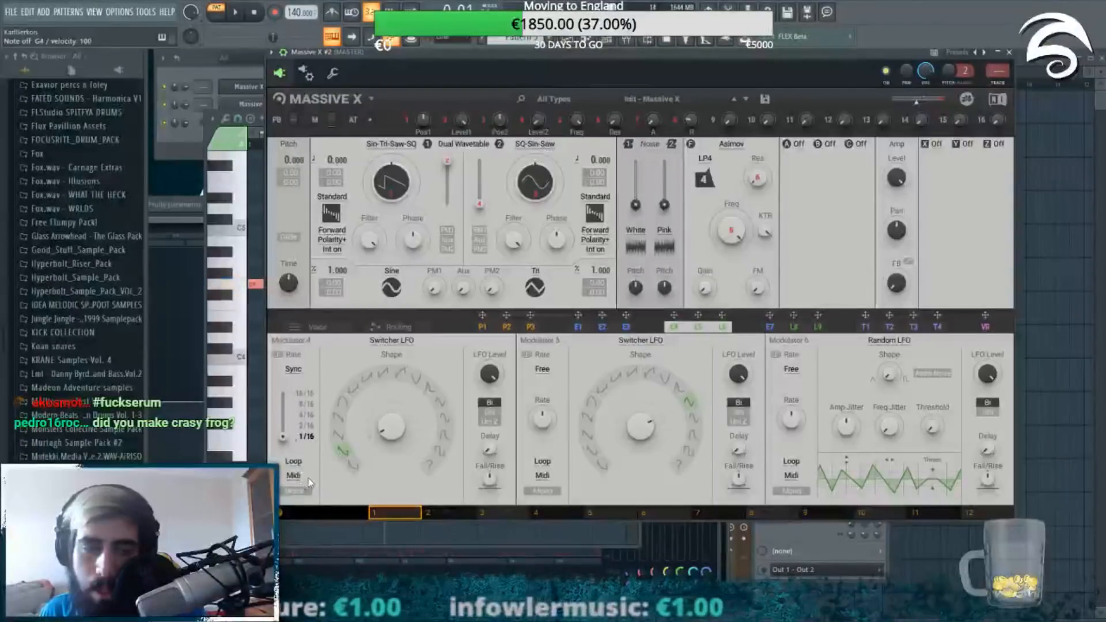
pyautogui.click(383, 344)
pyautogui.click(433, 380)
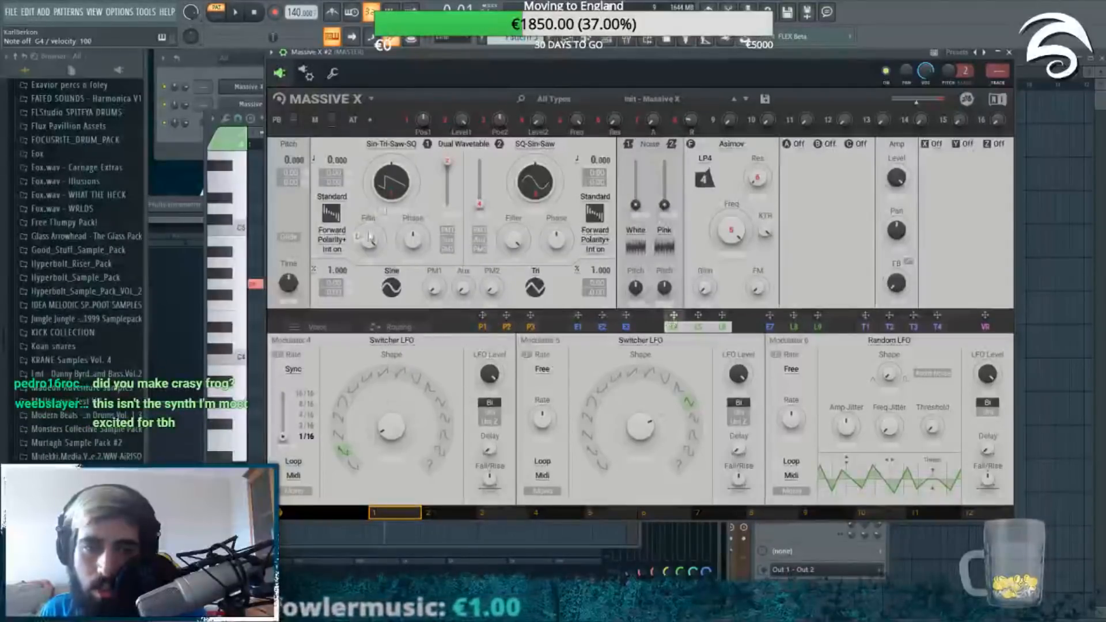
# Step: Assign Modulator 4 to wavetable oscillator 1's level, lower the level and raise the modulation amount
pyautogui.moveTo(365, 263); pyautogui.dragTo(444, 171)
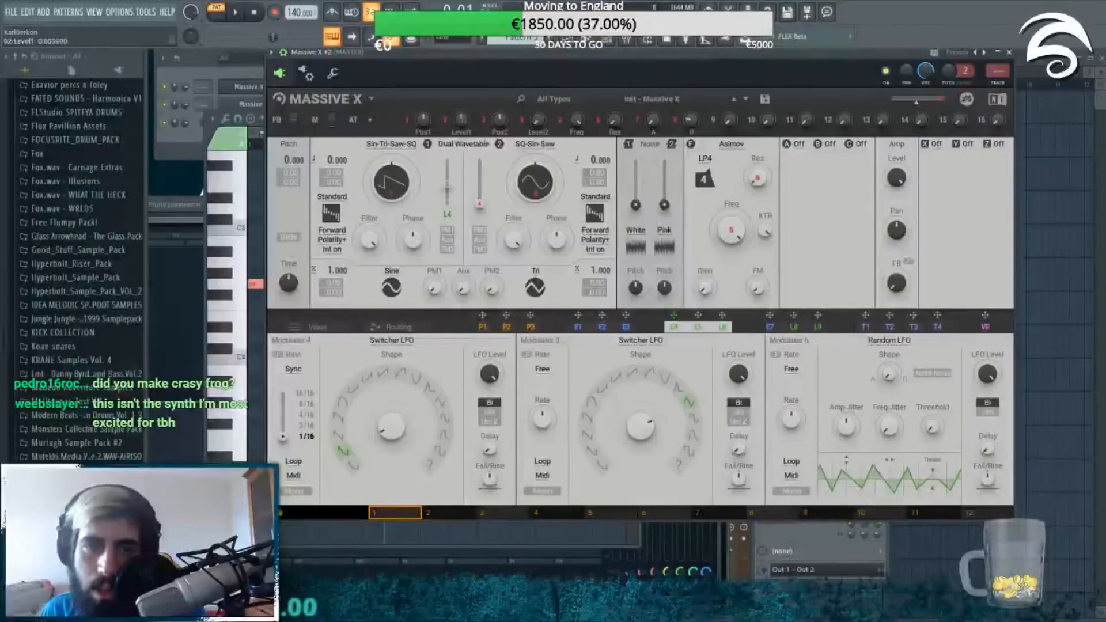
pyautogui.moveTo(448, 214); pyautogui.dragTo(448, 167)
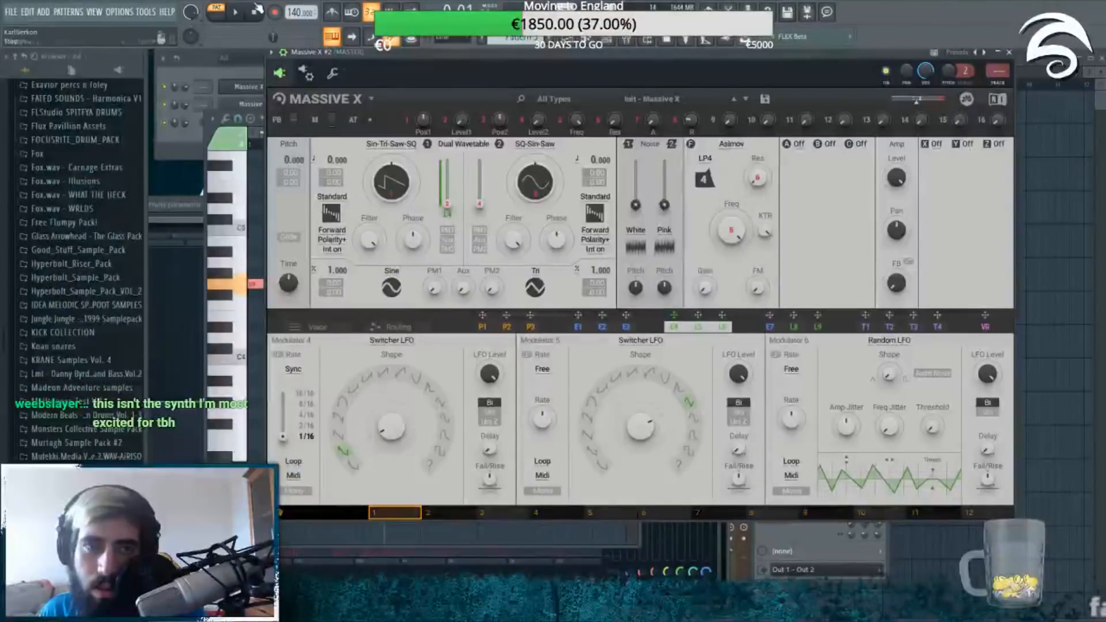
# Step: Play the pattern and move its Massive X #2 note down one octave in the piano roll
pyautogui.press('space')
pyautogui.moveTo(290, 52); pyautogui.dragTo(314, 81)
pyautogui.click(314, 59)
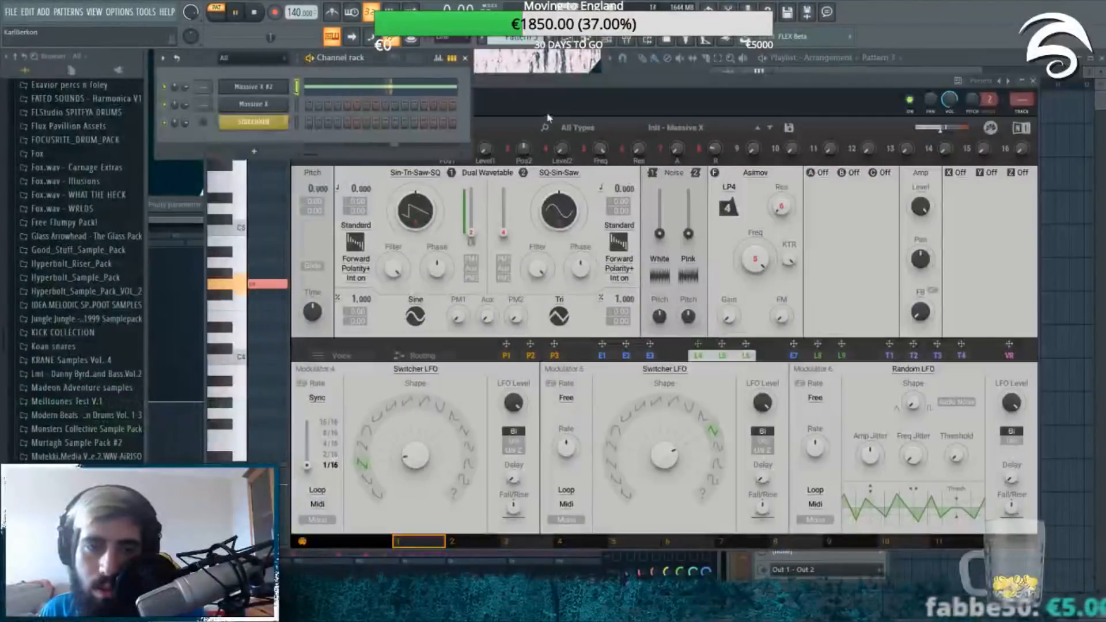
pyautogui.click(355, 89)
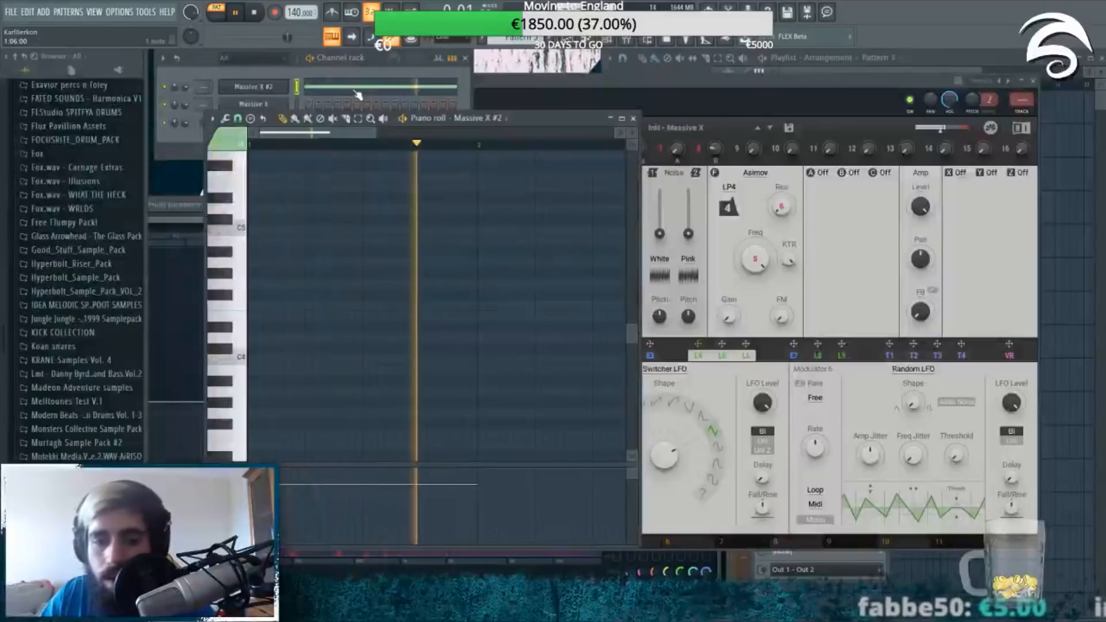
pyautogui.click(659, 85)
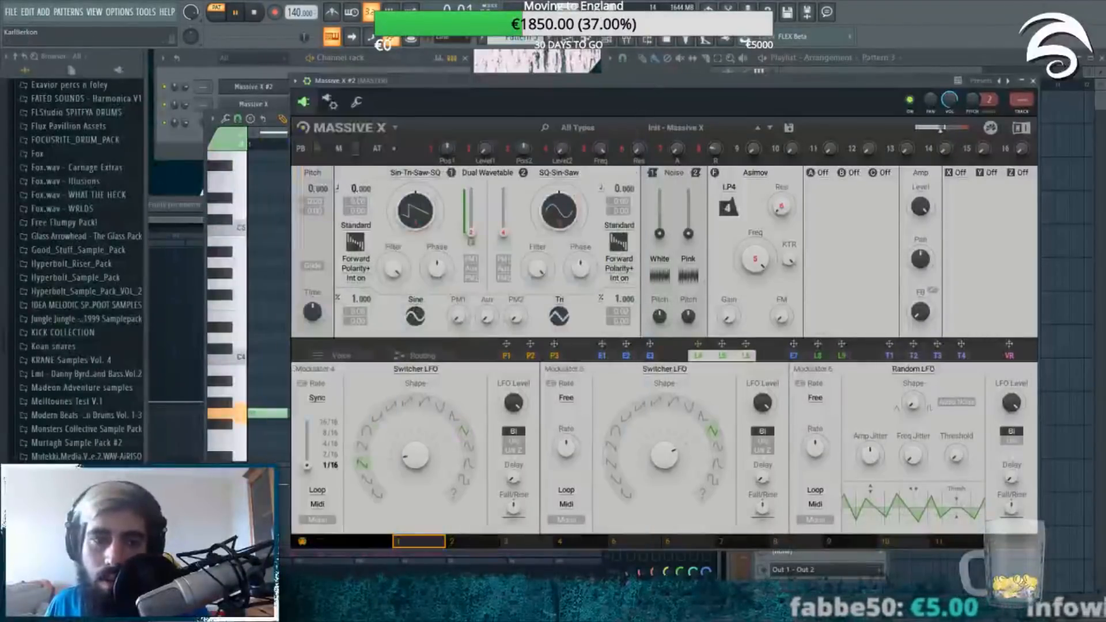
# Step: Set oscillator 1's pitch to -12, shift its wavetable to the square wave, and stop playback
pyautogui.moveTo(353, 191); pyautogui.dragTo(353, 219)
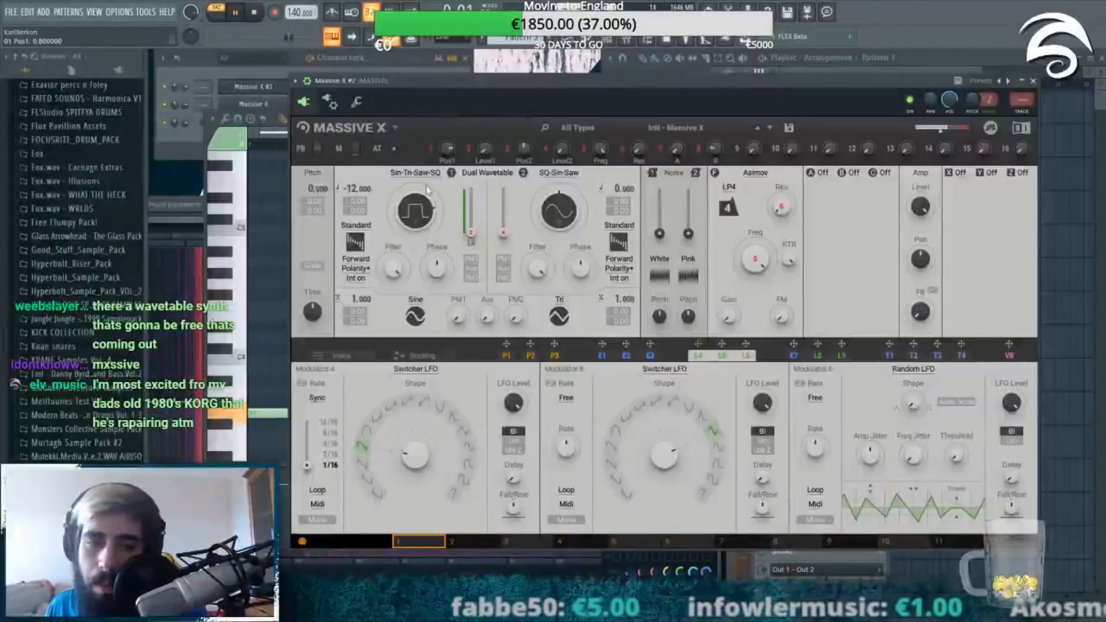
pyautogui.click(314, 62)
pyautogui.press('space')
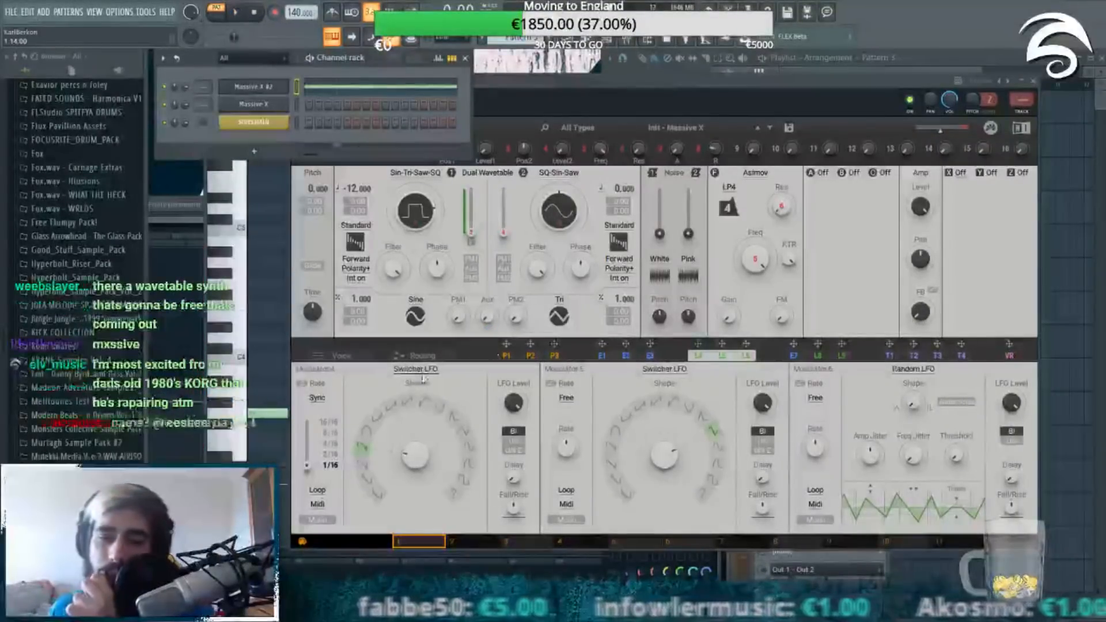
# Step: Check the LFO types offered for Modulator 4 and view the T1 tracker curve
pyautogui.click(423, 372)
pyautogui.click(423, 373)
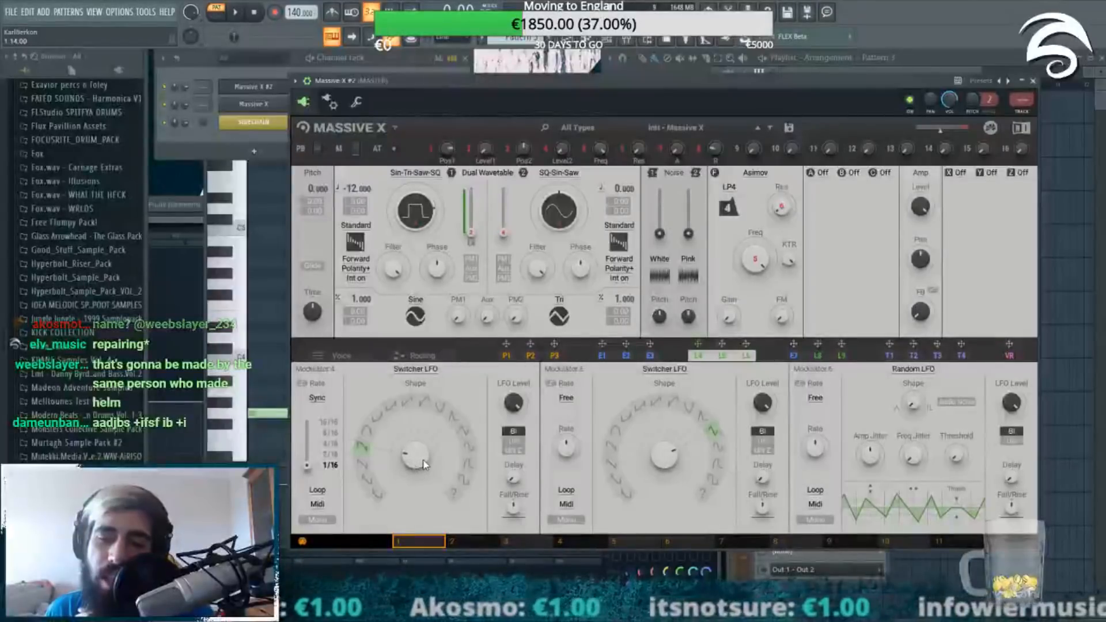
pyautogui.click(889, 356)
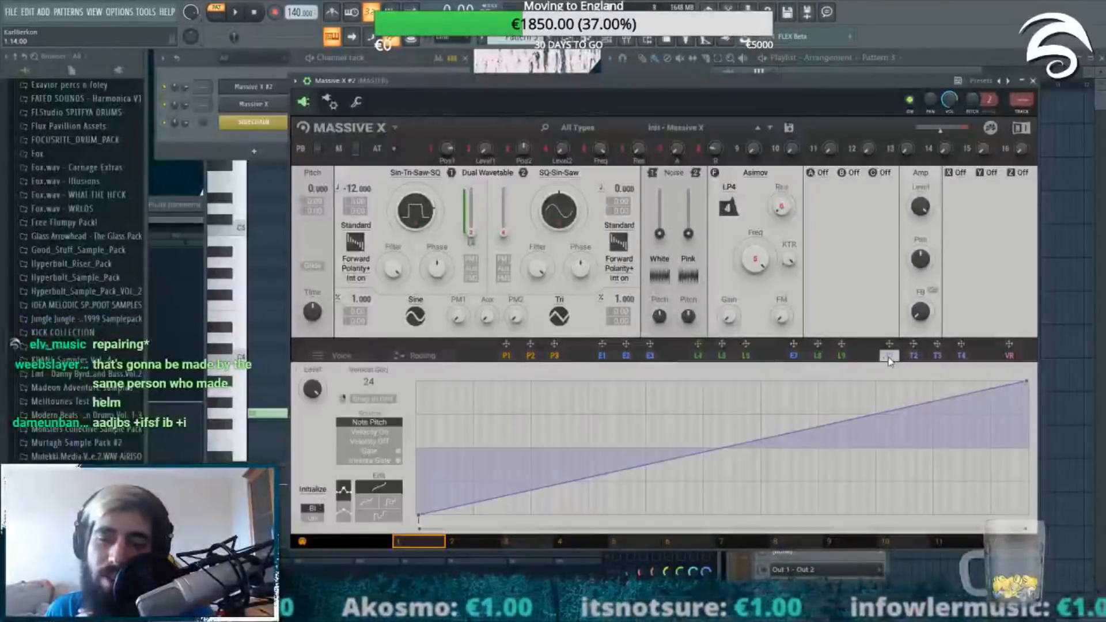
# Step: Assign Performer P1 to oscillator 1's level, draw an early peak and a lower mid-curve point, and play the pattern
pyautogui.click(506, 355)
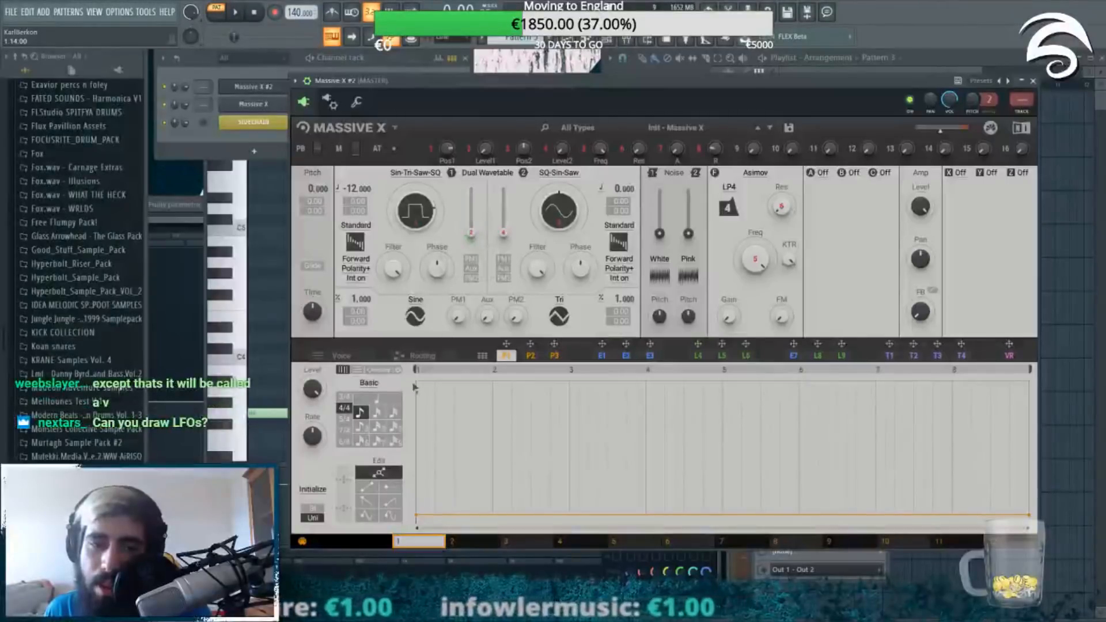
pyautogui.click(435, 381)
pyautogui.press('space')
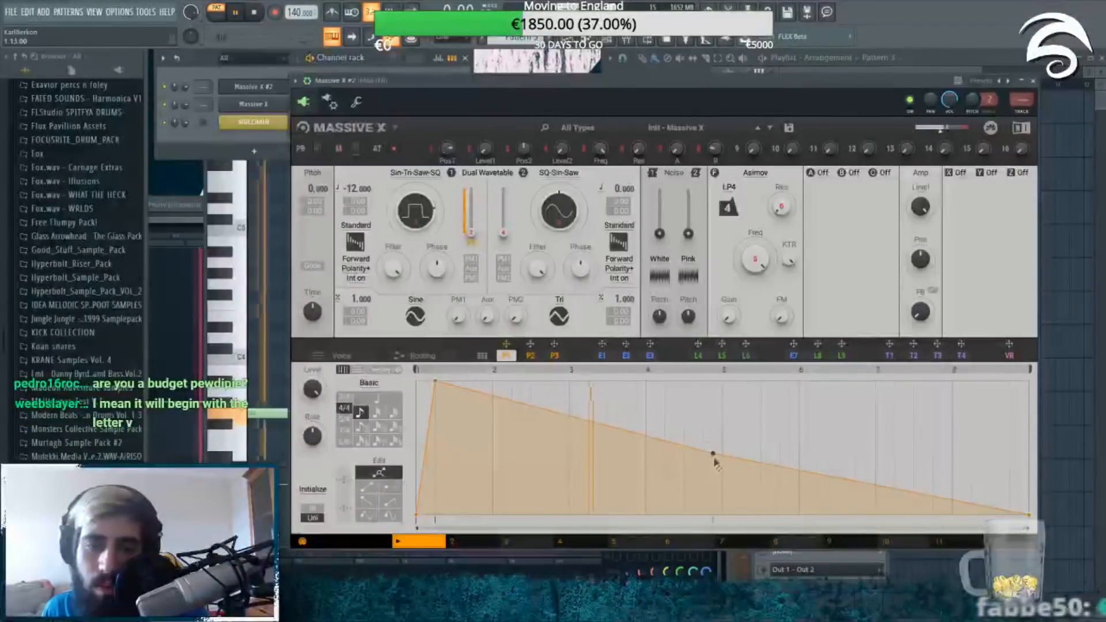
pyautogui.moveTo(713, 456)
pyautogui.mouseDown()
pyautogui.moveTo(691, 513)
pyautogui.moveTo(605, 521)
pyautogui.moveTo(731, 461)
pyautogui.moveTo(722, 459)
pyautogui.mouseUp()
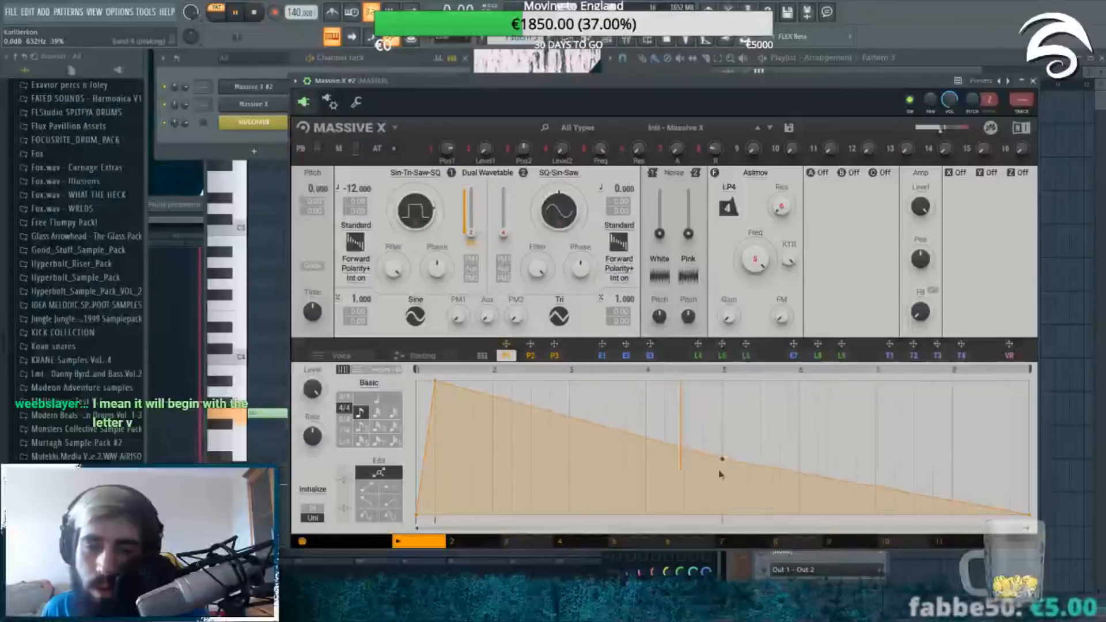
# Step: Try a different note grid and the 3/4 meter for Performer P1, return to 4/4, and delete the curve's middle point
pyautogui.click(393, 411)
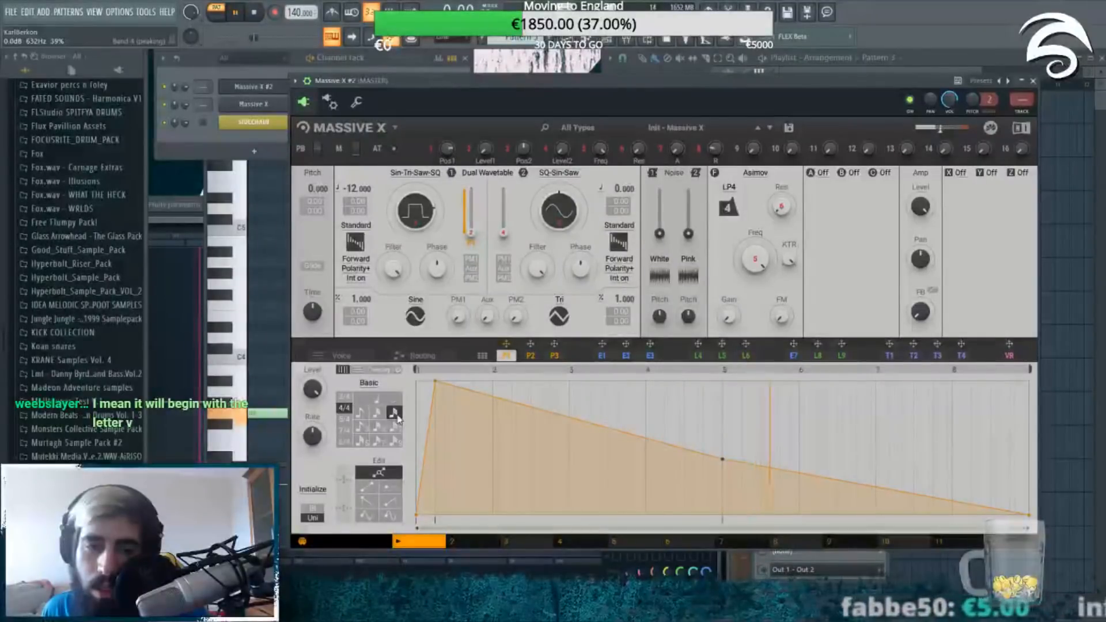
pyautogui.click(343, 397)
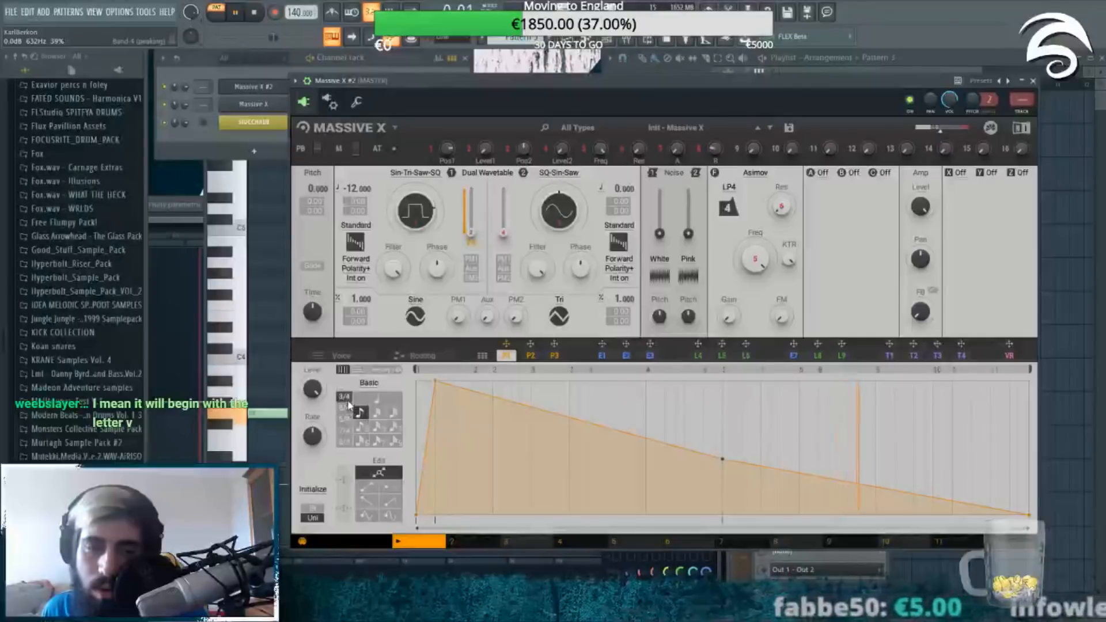
pyautogui.click(345, 408)
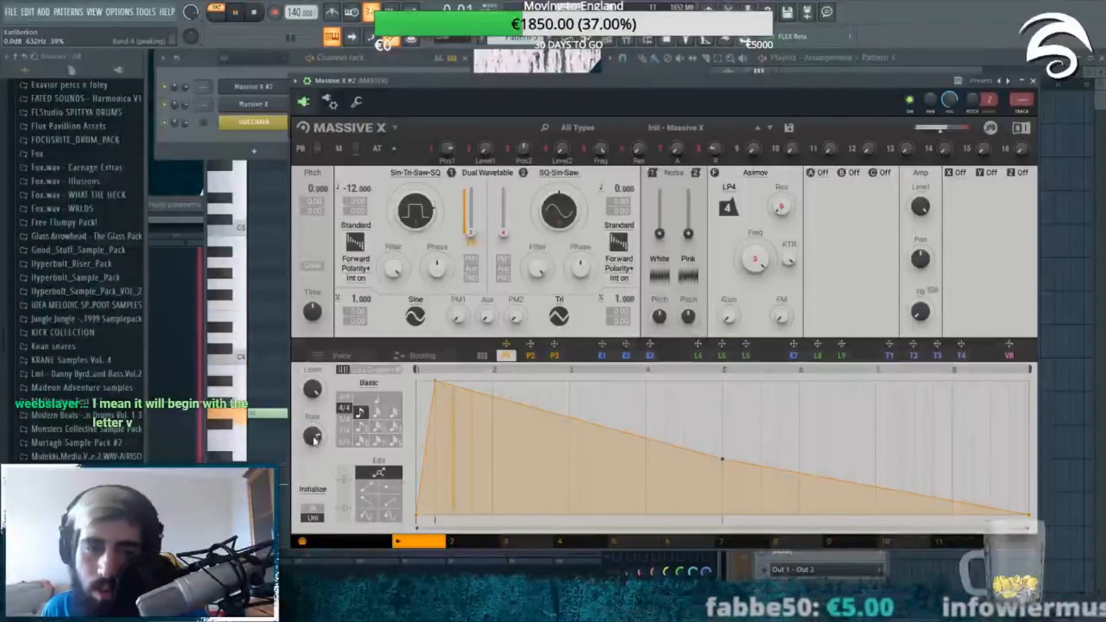
pyautogui.doubleClick(722, 461)
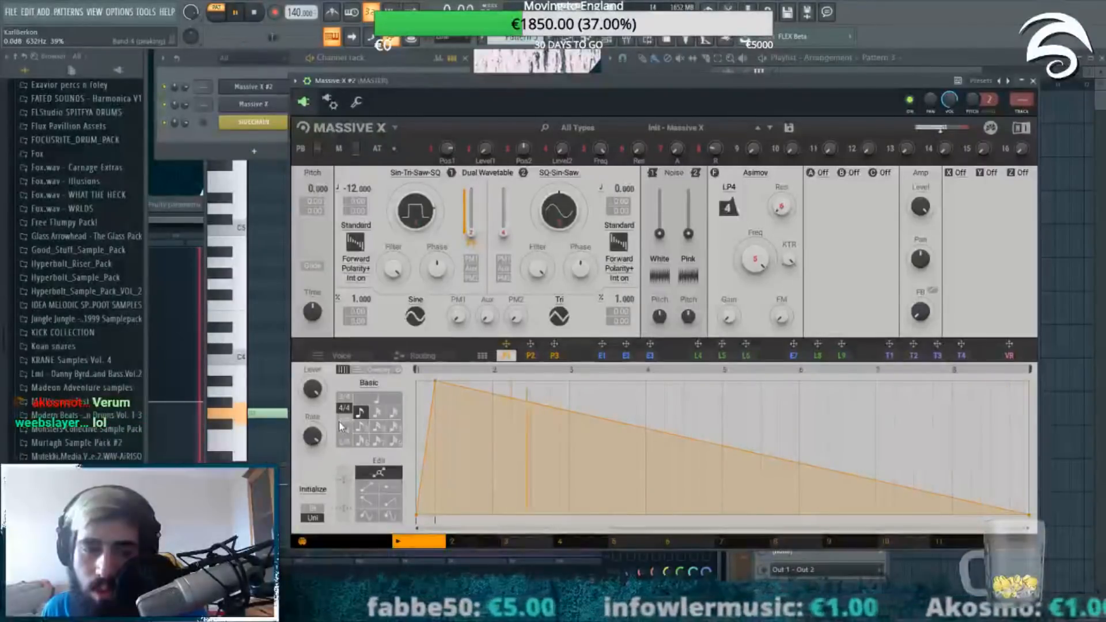
# Step: Try finer note grids and the 6/8 meter for Performer P1, and open its vertical grid settings
pyautogui.click(378, 412)
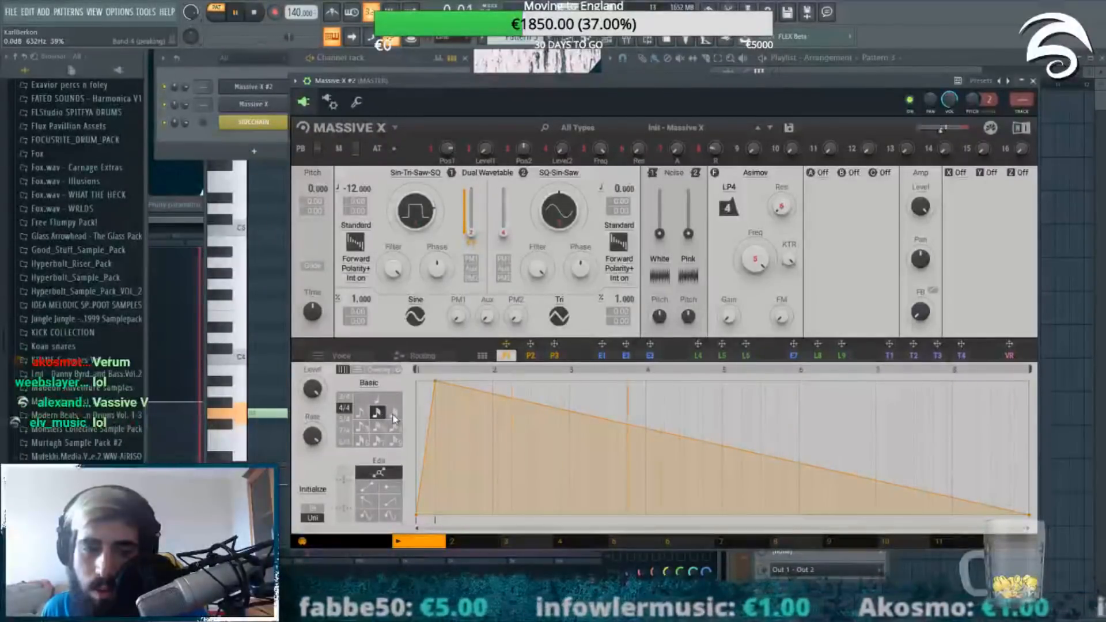
pyautogui.click(394, 414)
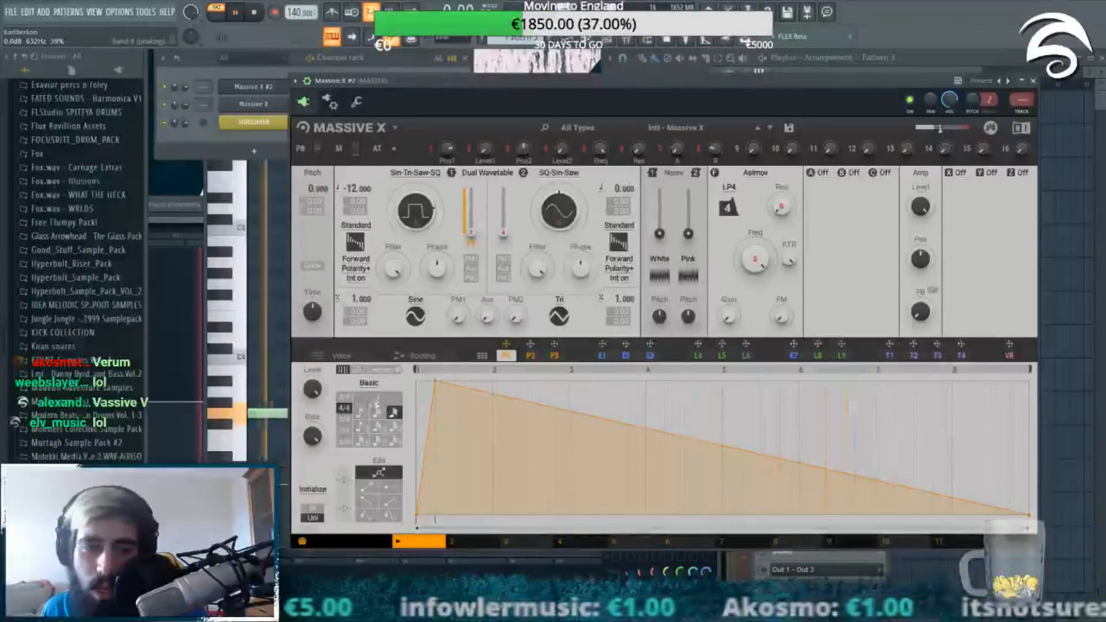
pyautogui.click(345, 441)
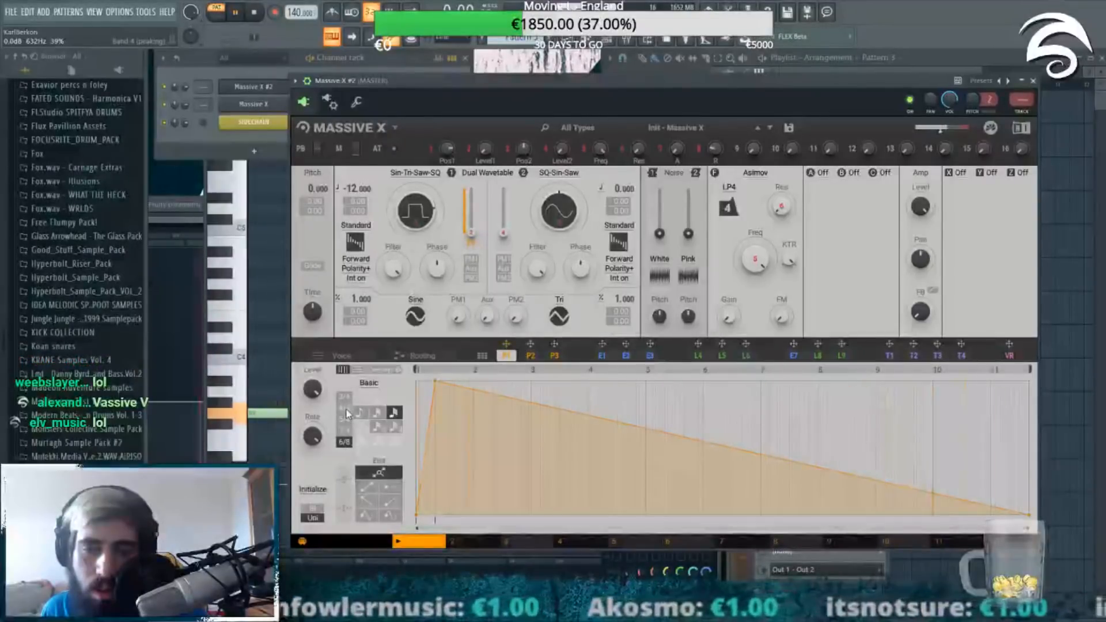
pyautogui.click(357, 369)
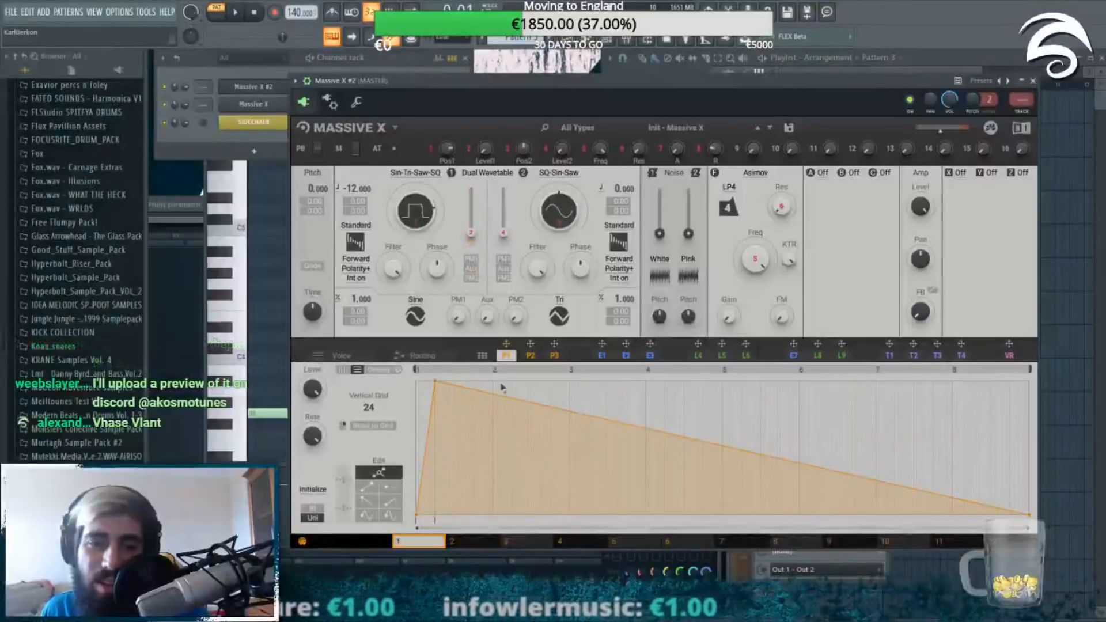
# Step: Examine Modulators 4 to 6 and the T1 tracker, checking the LFO types available for Modulator 4
pyautogui.click(697, 355)
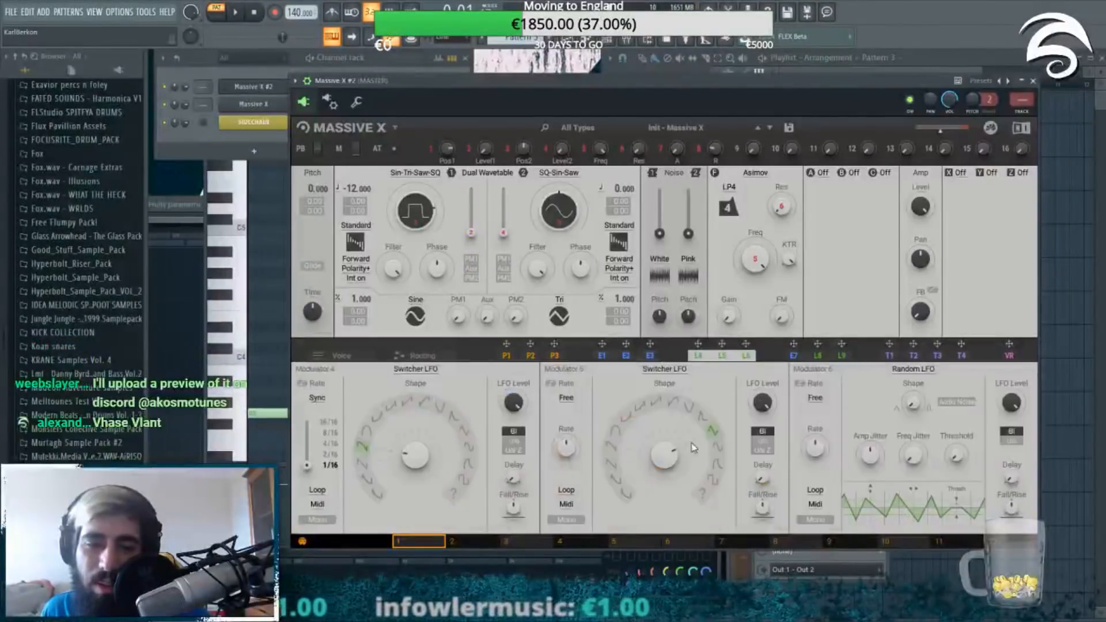
pyautogui.click(514, 441)
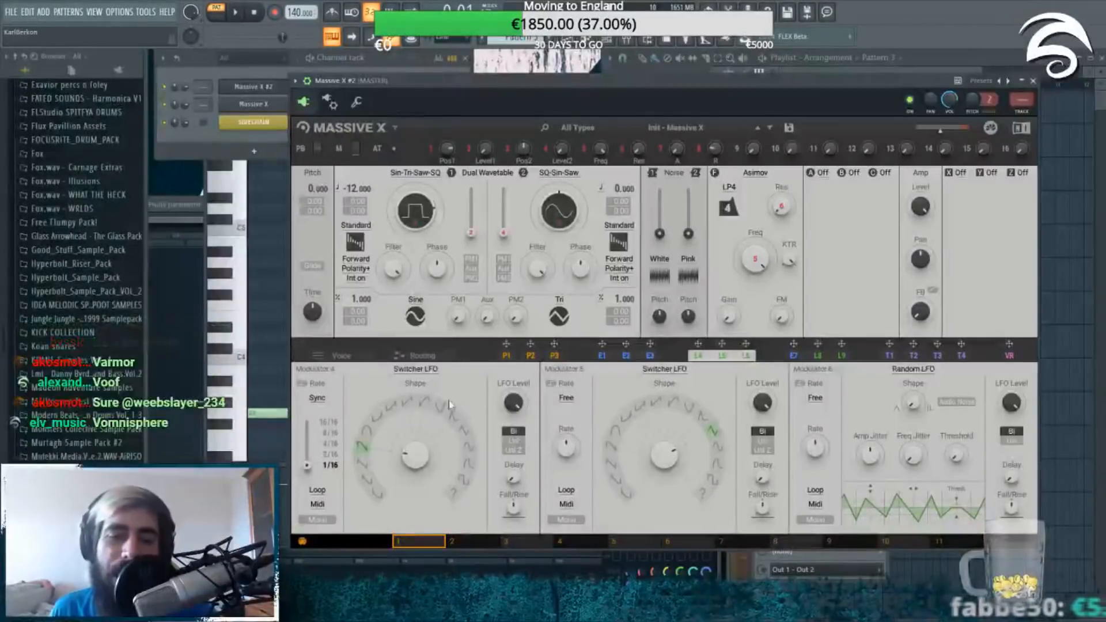
pyautogui.click(415, 370)
pyautogui.click(413, 376)
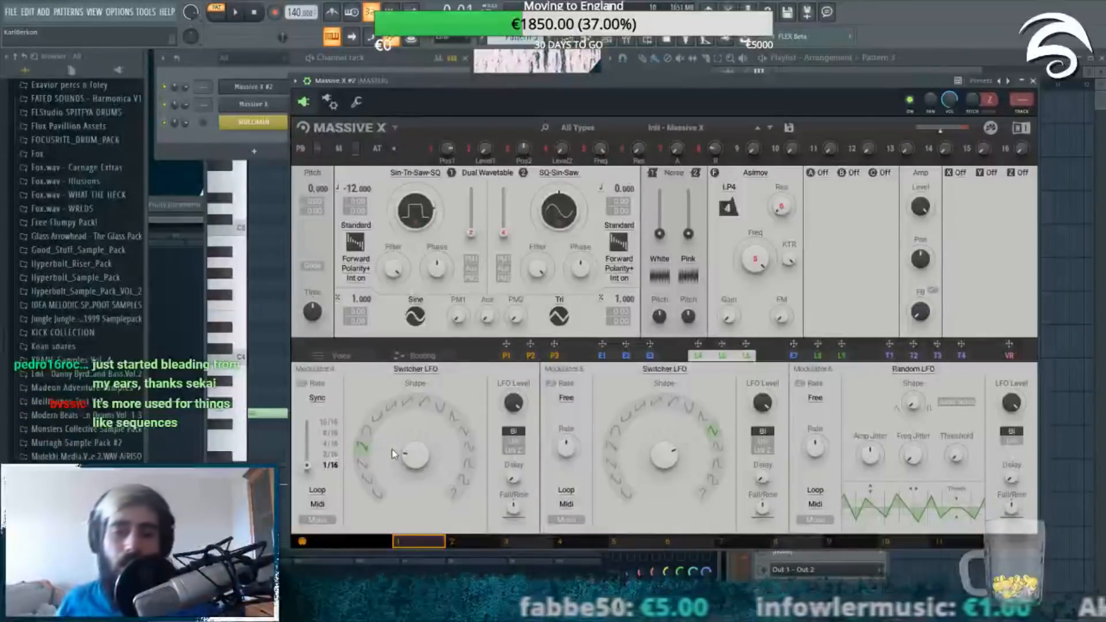
pyautogui.click(889, 355)
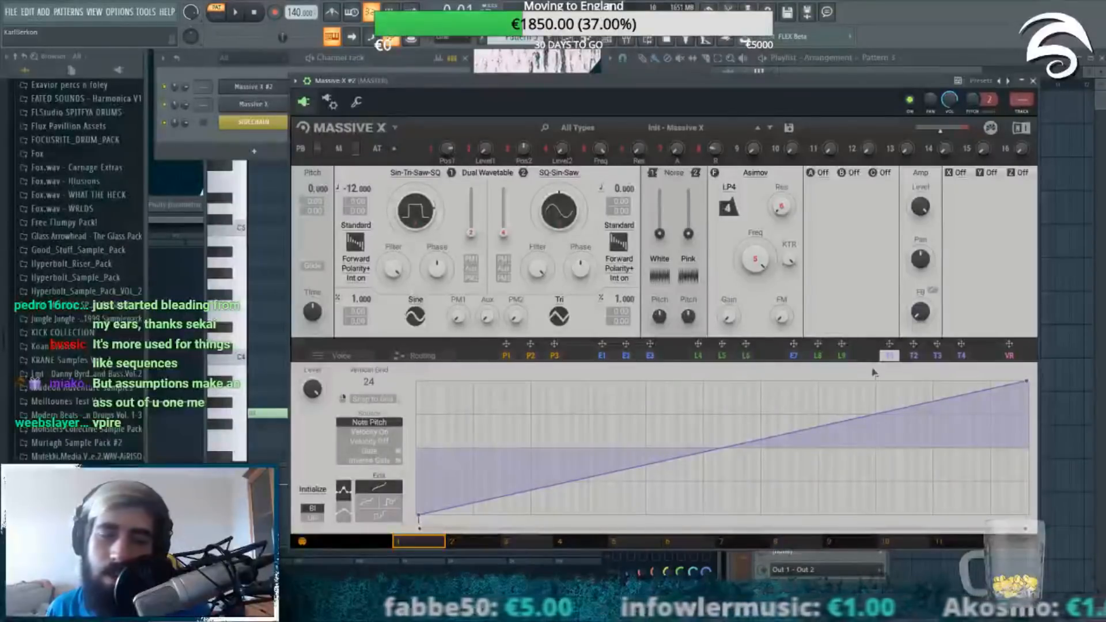
# Step: Assign Modulator 4 to wavetable oscillator 1's level again and play the pattern
pyautogui.click(721, 355)
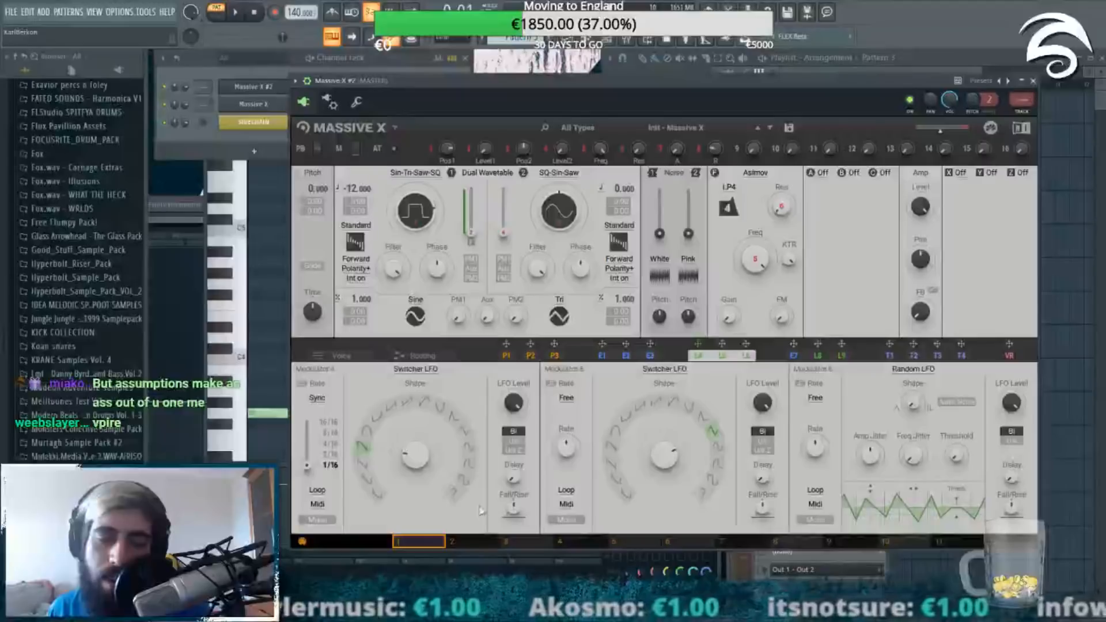
pyautogui.click(324, 58)
pyautogui.press('space')
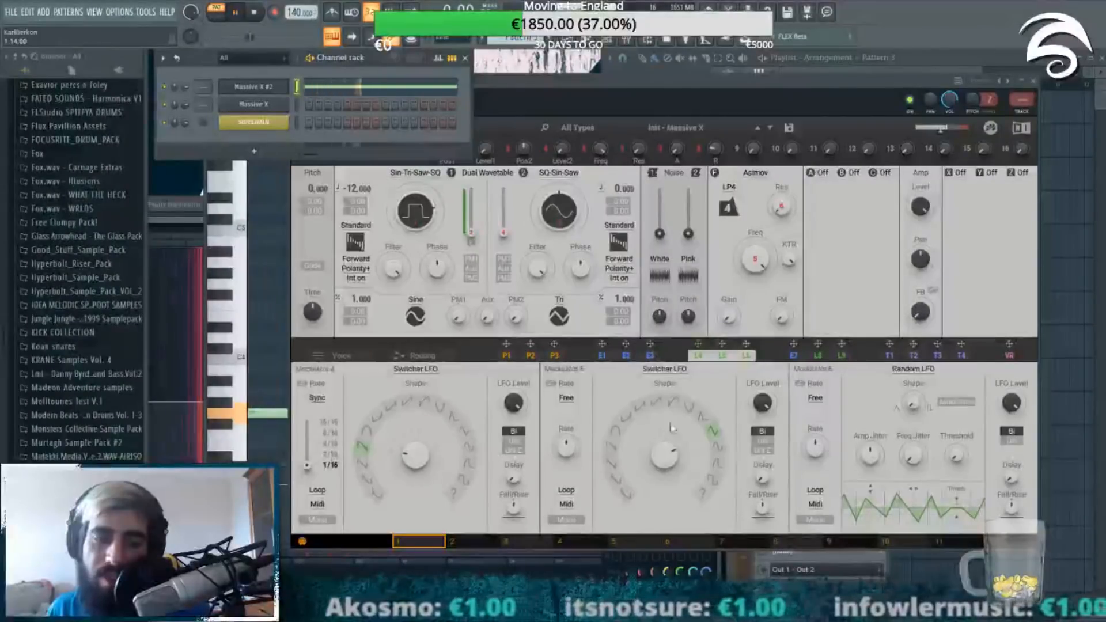
# Step: Set Modulator 4 to Loop RST and audition several Switcher LFO shapes during playback, ending on a low shape near the start of the dial
pyautogui.click(510, 405)
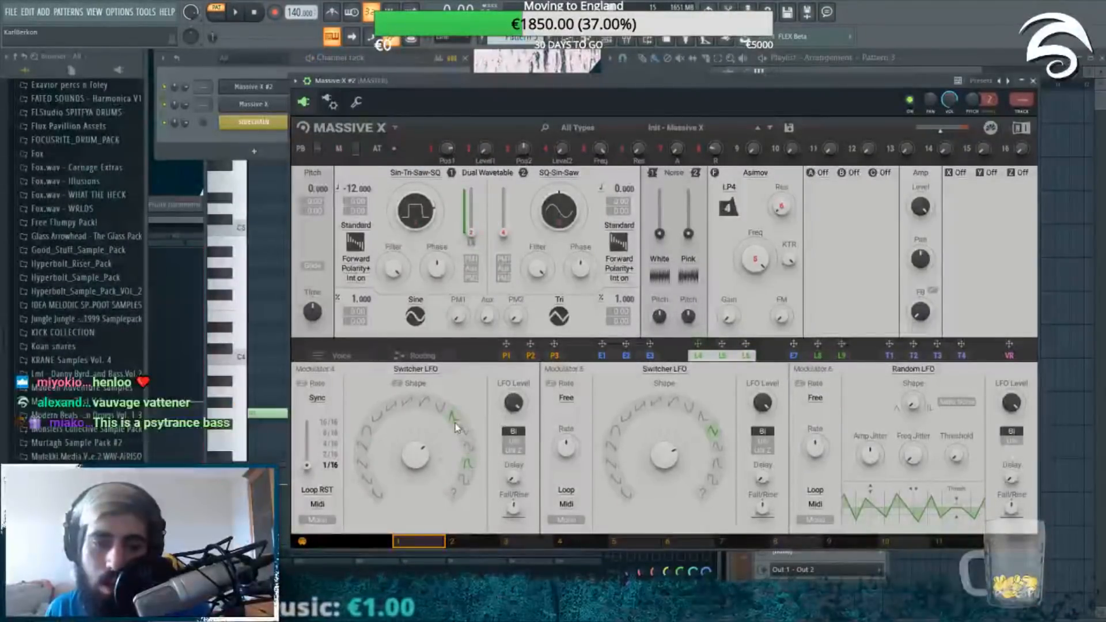
pyautogui.press('space')
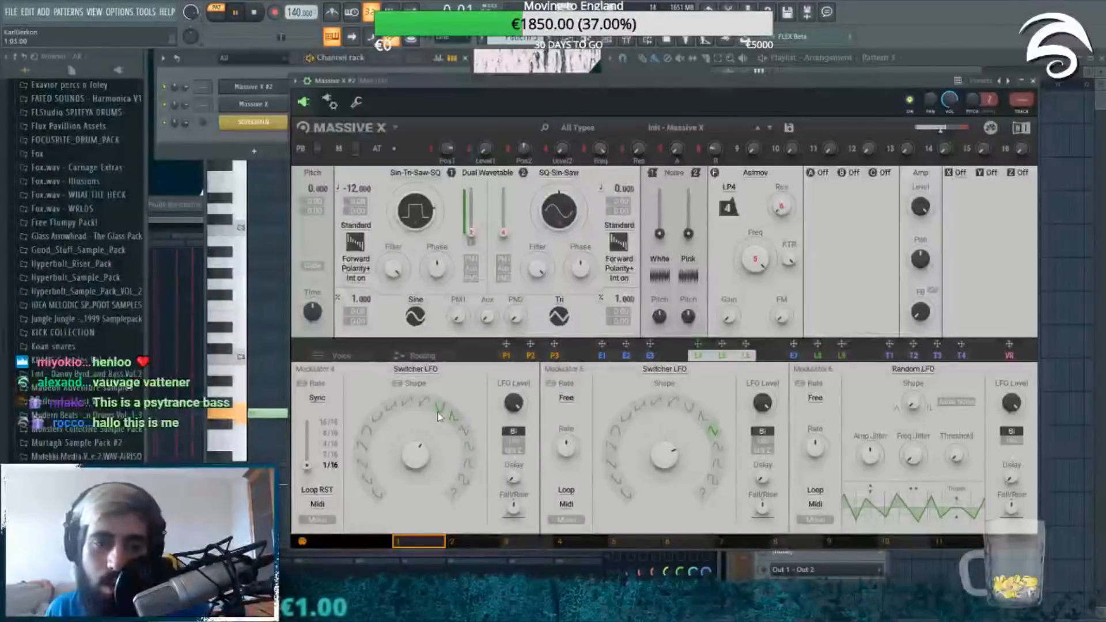
pyautogui.click(415, 406)
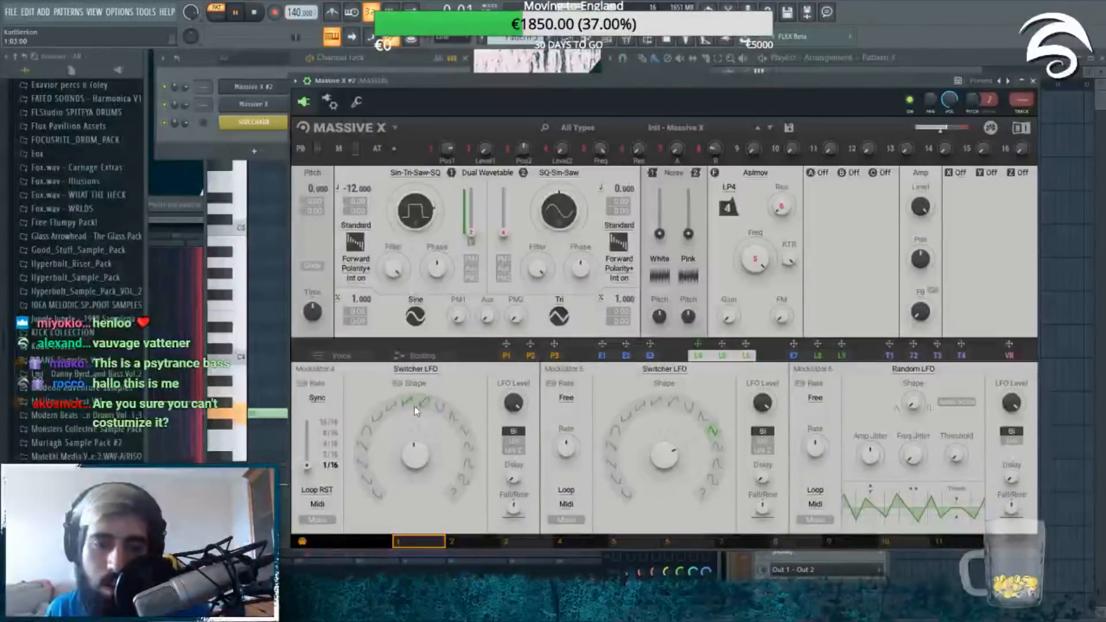
pyautogui.click(395, 409)
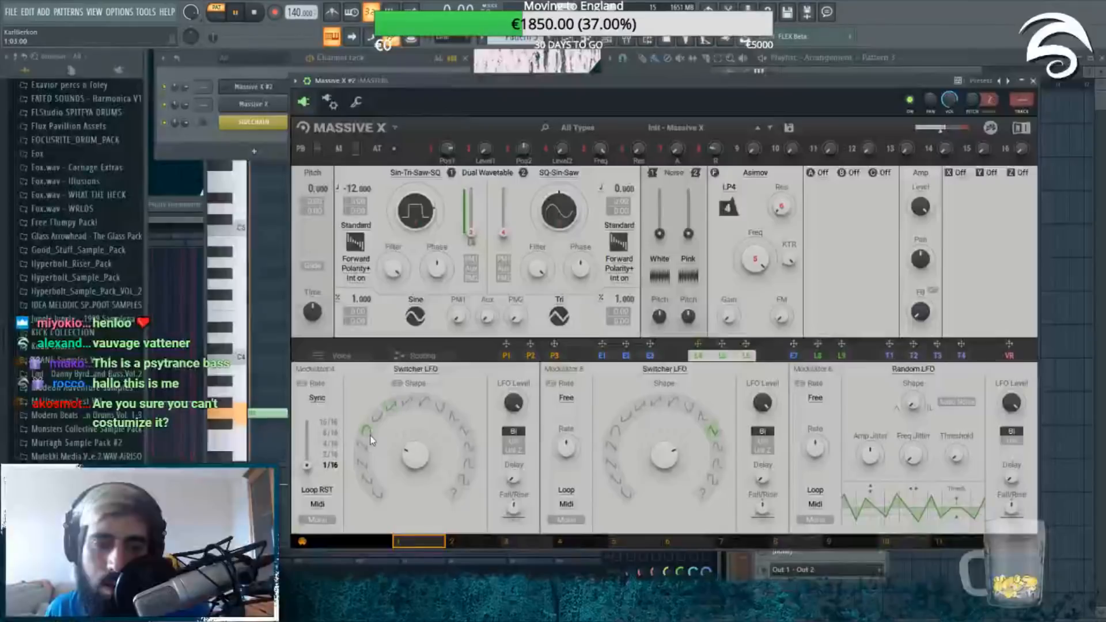
pyautogui.click(363, 446)
pyautogui.click(366, 465)
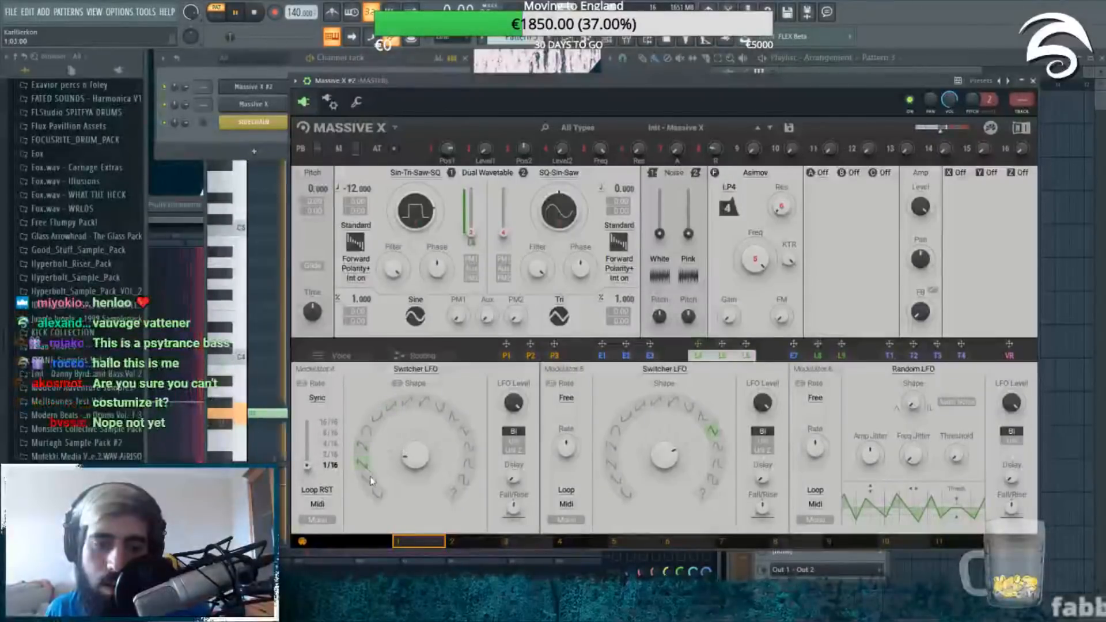
# Step: Stop playback and shift wavetable oscillator 1's position from square to a trapezoid-like wave
pyautogui.click(321, 59)
pyautogui.press('space')
pyautogui.click(427, 217)
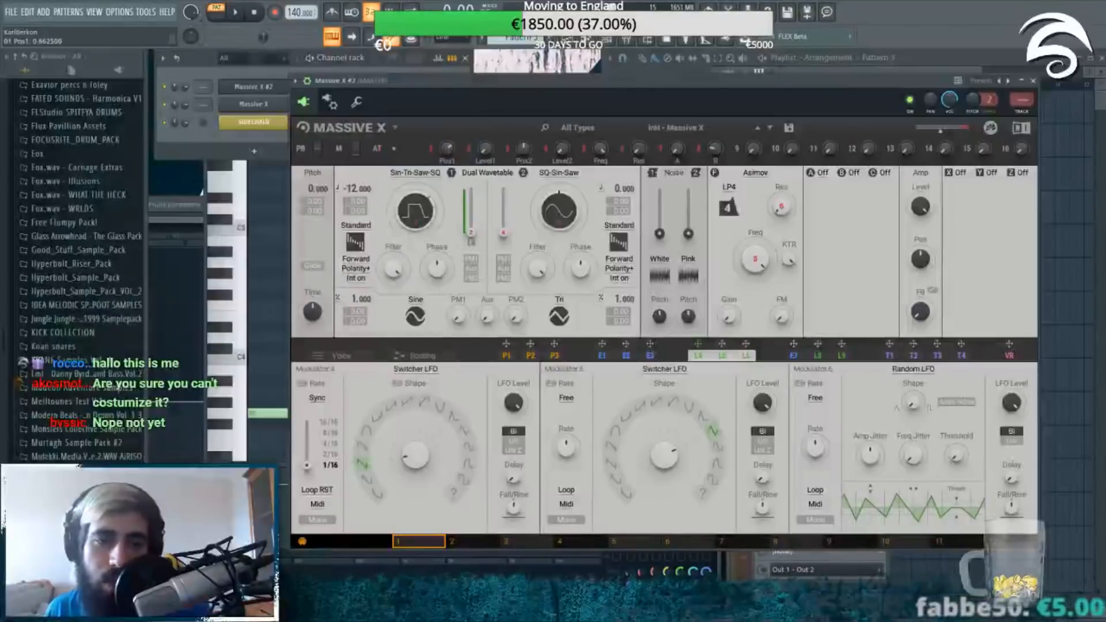
pyautogui.moveTo(416, 209); pyautogui.dragTo(417, 166)
pyautogui.click(421, 174)
# Step: Browse the filter types, load Bit Crusher into insert A, and adjust its Crush amount while the pattern plays
pyautogui.click(754, 173)
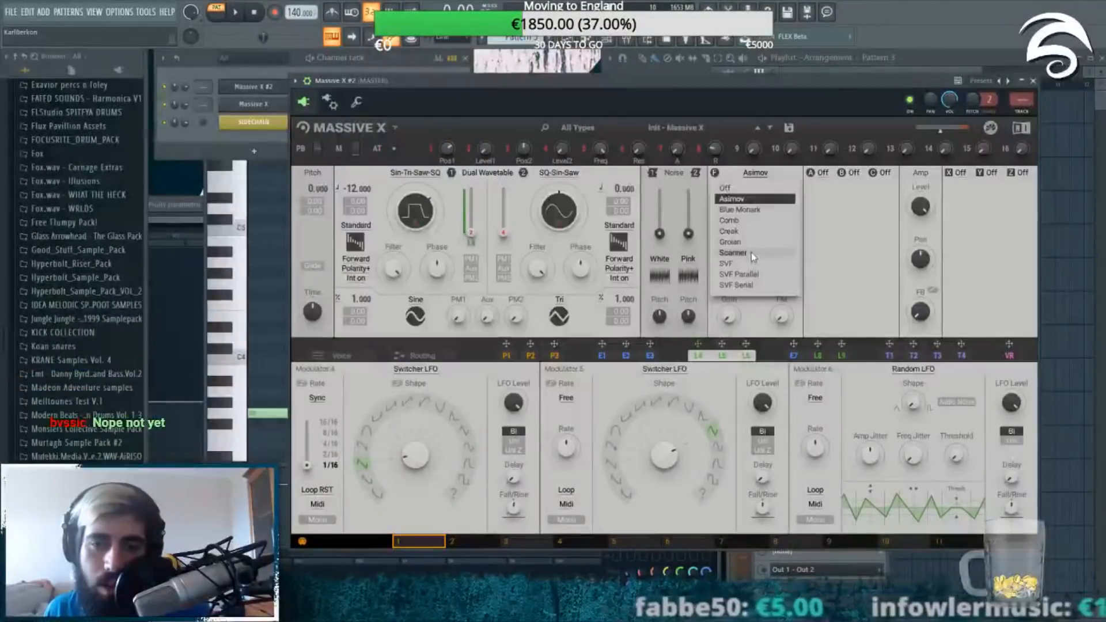
pyautogui.click(830, 202)
pyautogui.click(819, 173)
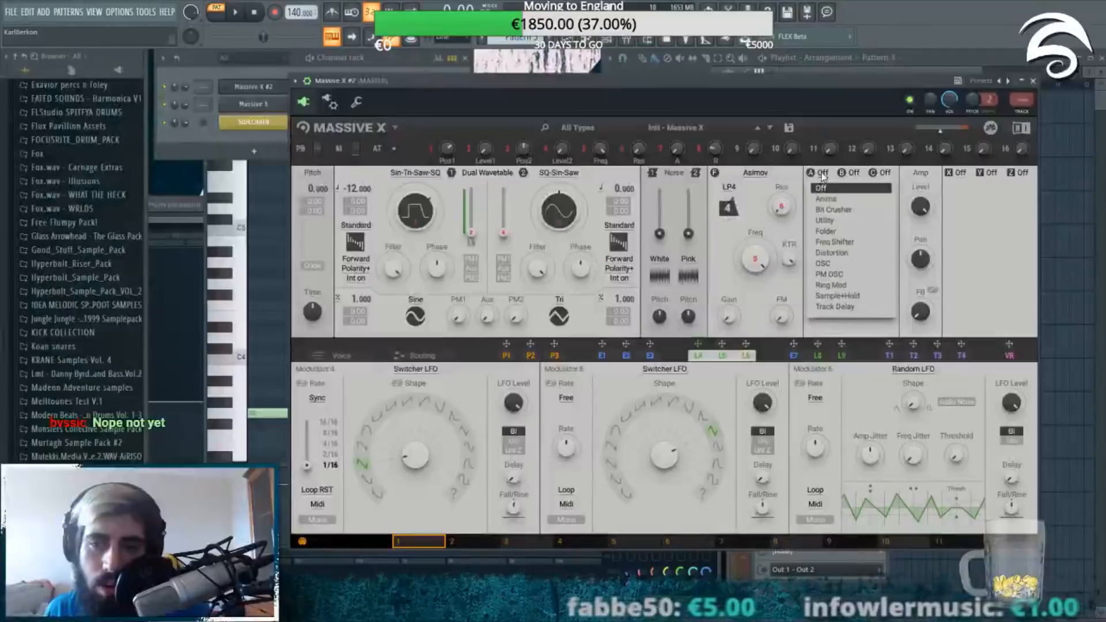
pyautogui.click(835, 230)
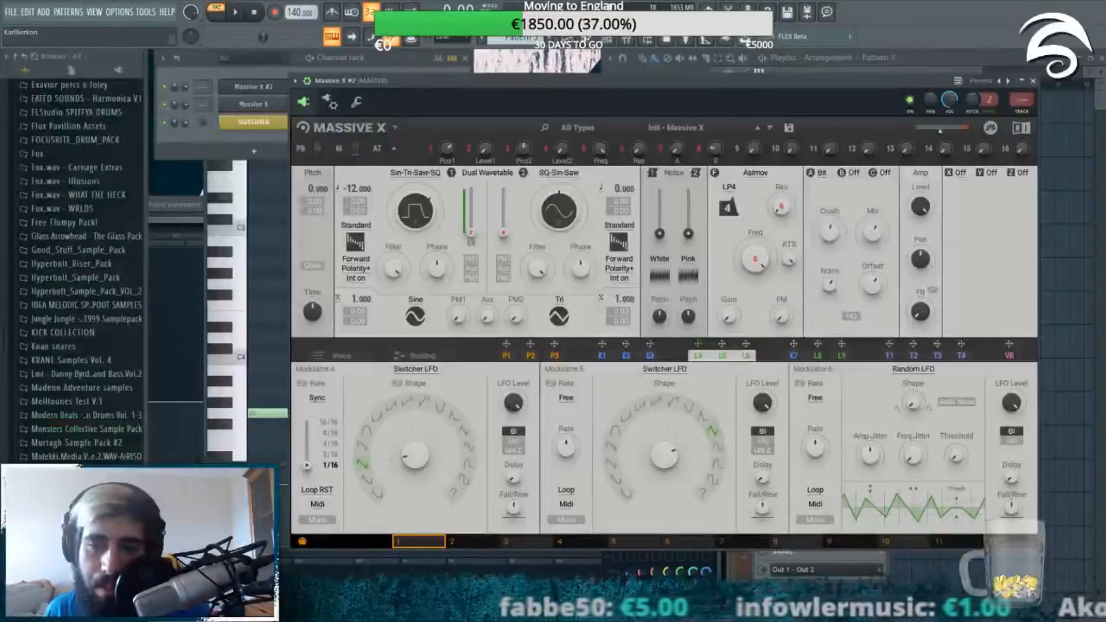
pyautogui.press('space')
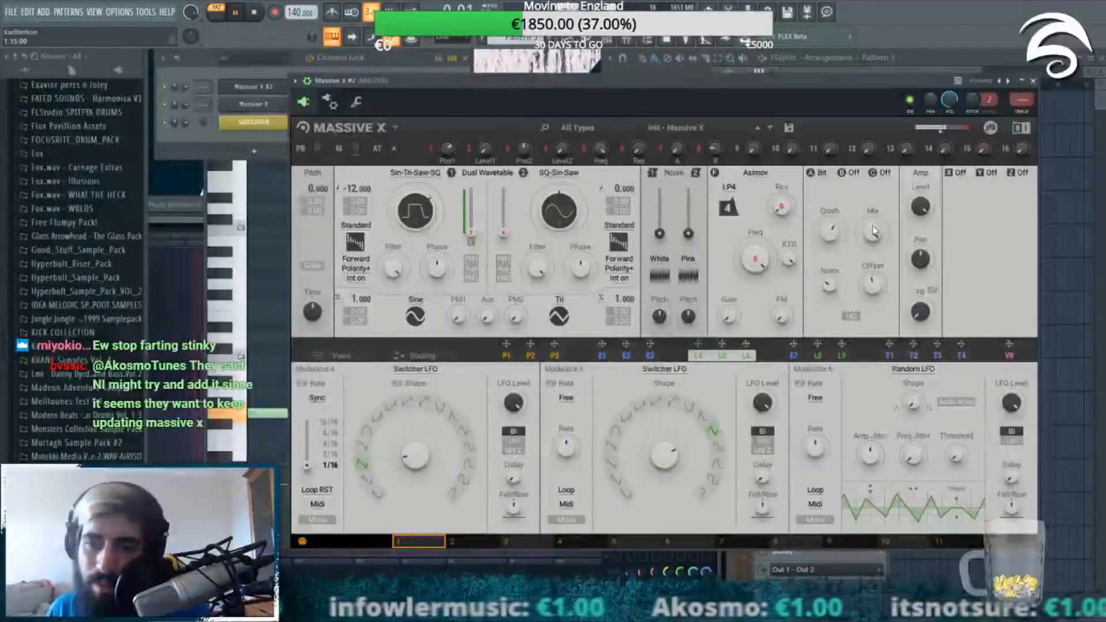
# Step: Try Sample+Hold in insert A and raise its pitch during playback
pyautogui.click(821, 173)
pyautogui.click(858, 296)
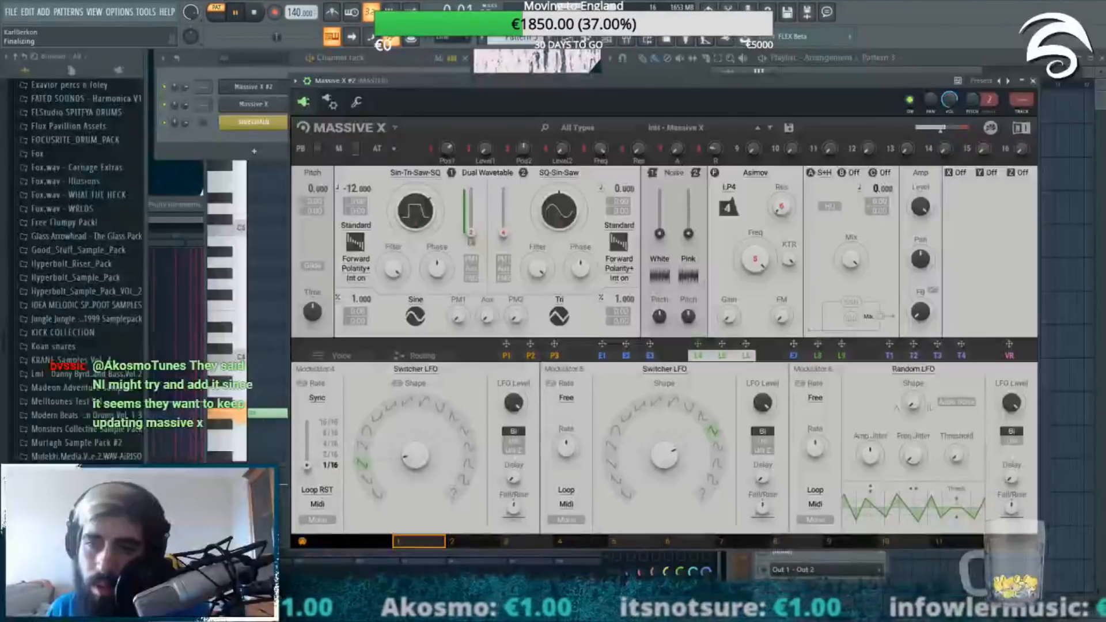
pyautogui.moveTo(876, 188); pyautogui.dragTo(875, 138)
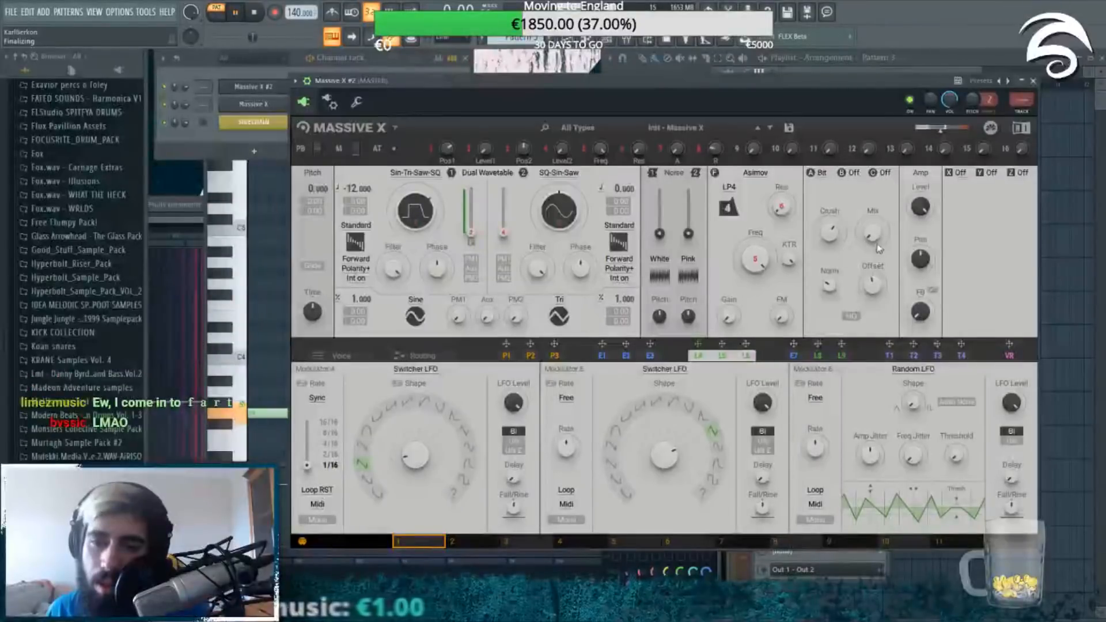
# Step: Stop the Massive X #2 playback, add a Serum channel with a long note, and play it for comparison
pyautogui.click(308, 62)
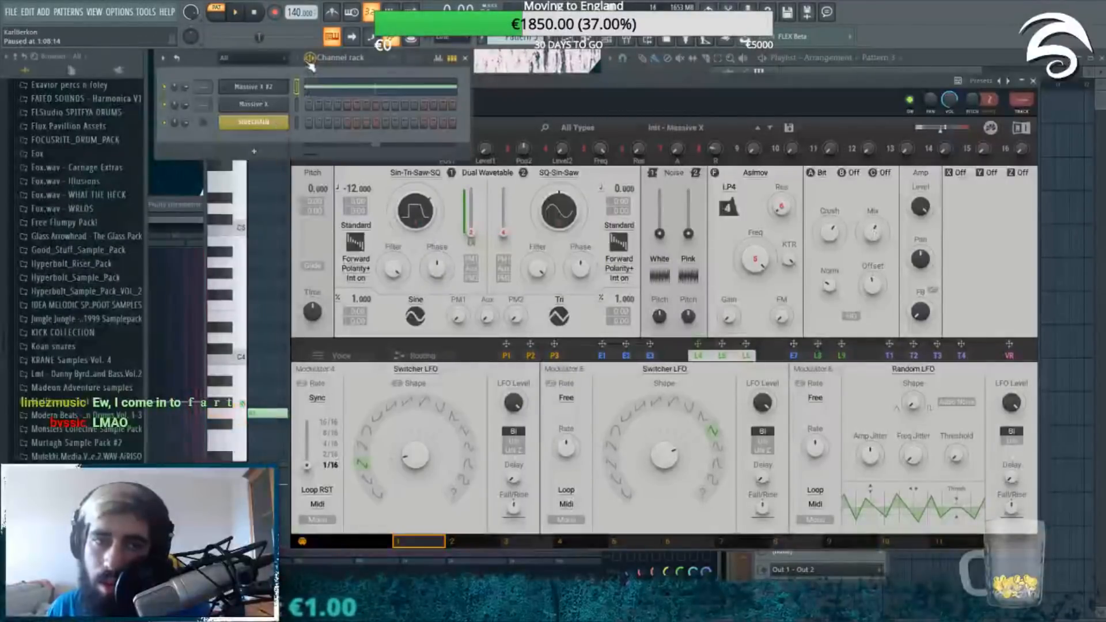
pyautogui.press('space')
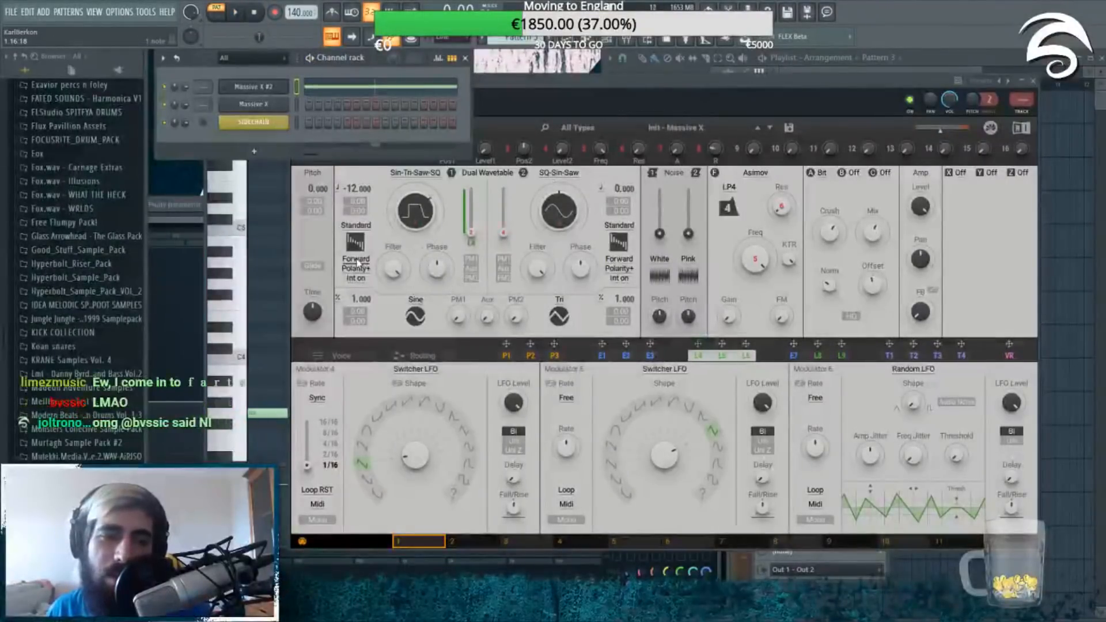
pyautogui.click(700, 102)
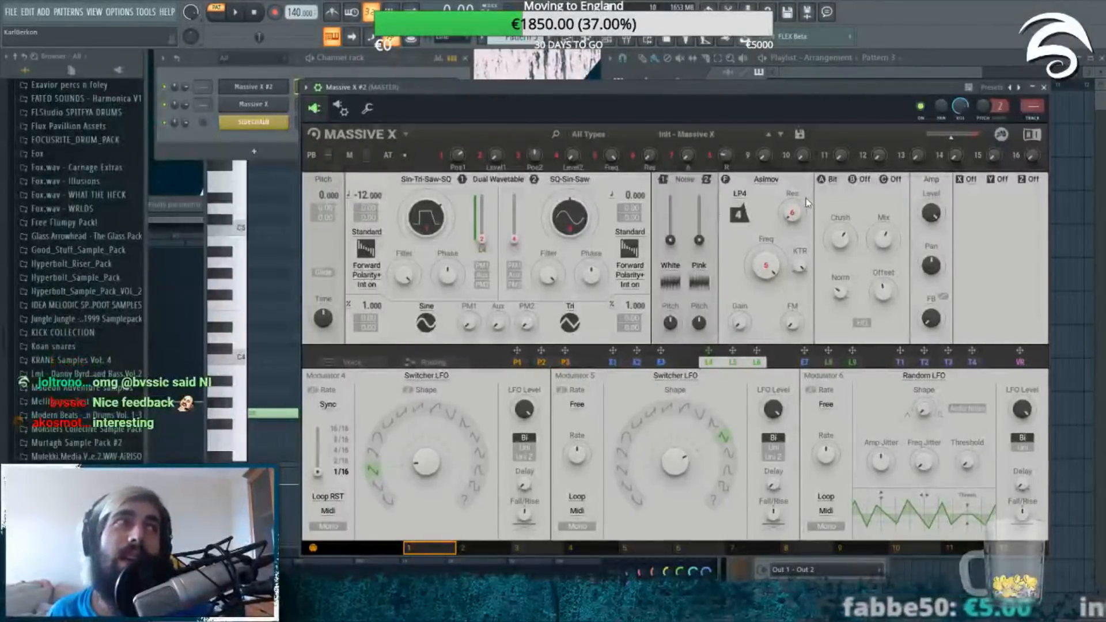
pyautogui.click(267, 88)
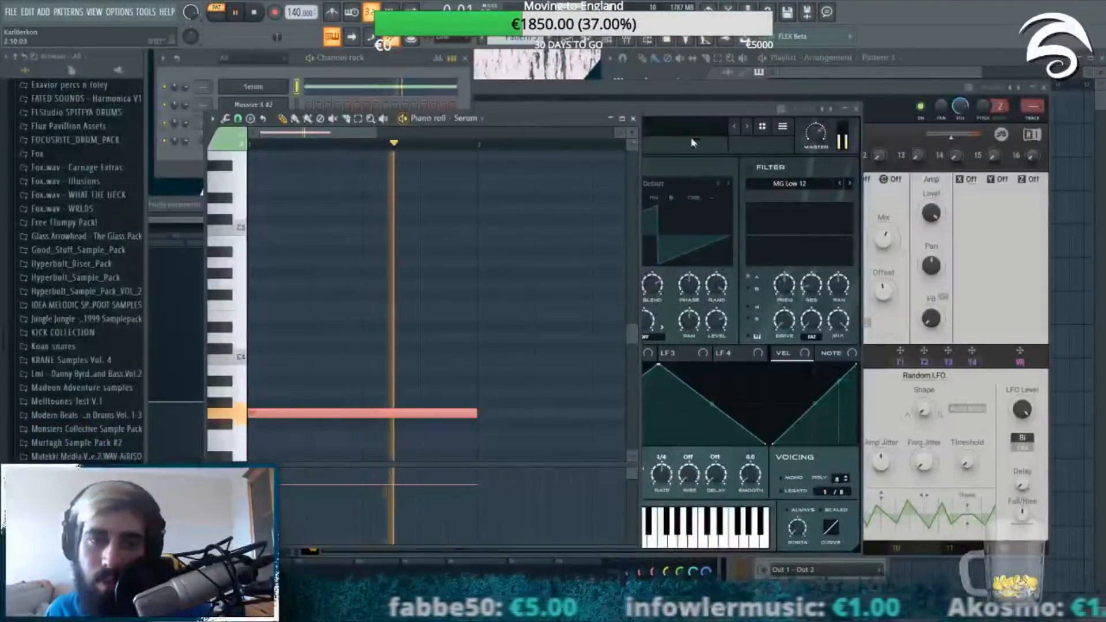
# Step: Modulate Serum's oscillator A level with LFO 1 shaped as a falling curve with a middle point, at a 1/16 rate
pyautogui.click(691, 139)
pyautogui.moveTo(659, 366); pyautogui.dragTo(543, 276)
pyautogui.moveTo(663, 480); pyautogui.dragTo(662, 459)
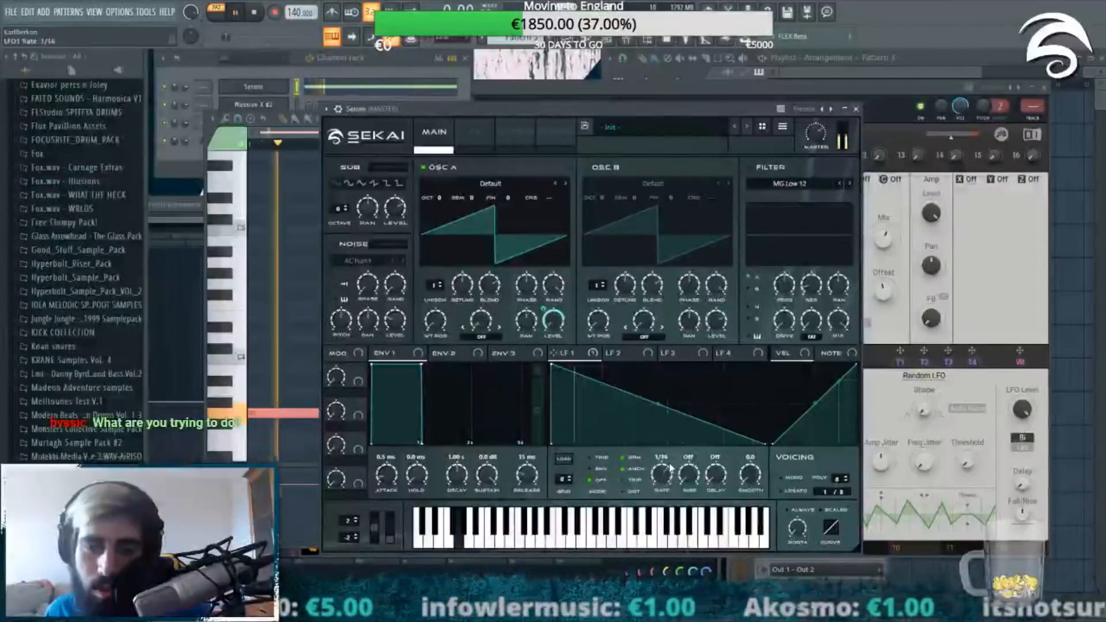
pyautogui.moveTo(657, 405); pyautogui.dragTo(657, 397)
pyautogui.doubleClick(656, 397)
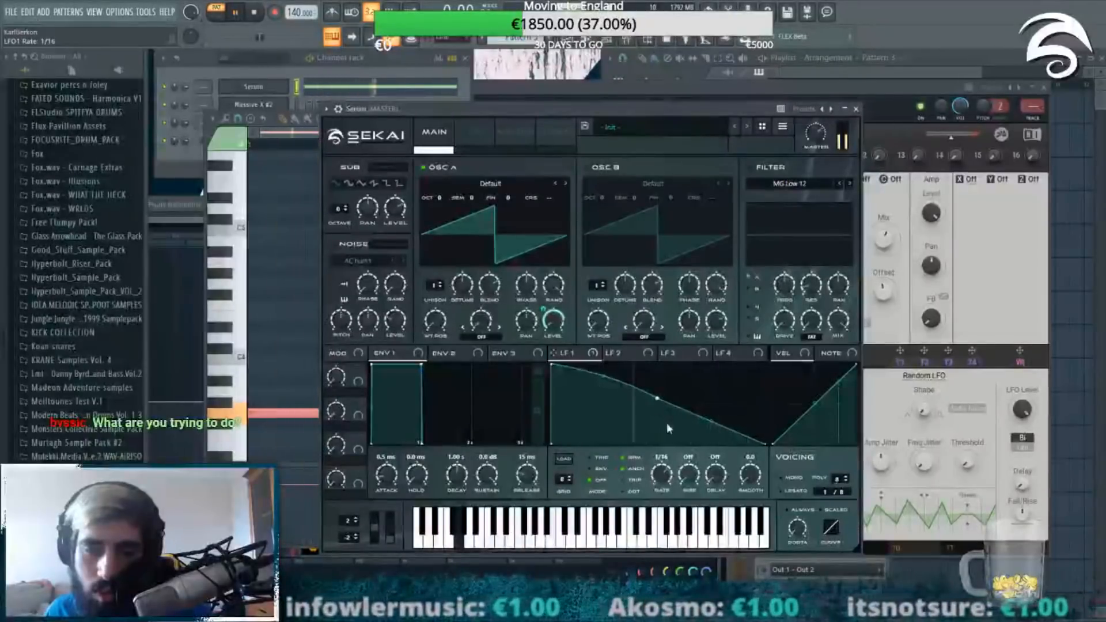
# Step: Set oscillator A's octave to -1, add a second square-wave frame to its wavetable, and morph between the two frames
pyautogui.moveTo(439, 198); pyautogui.dragTo(440, 206)
pyautogui.click(552, 217)
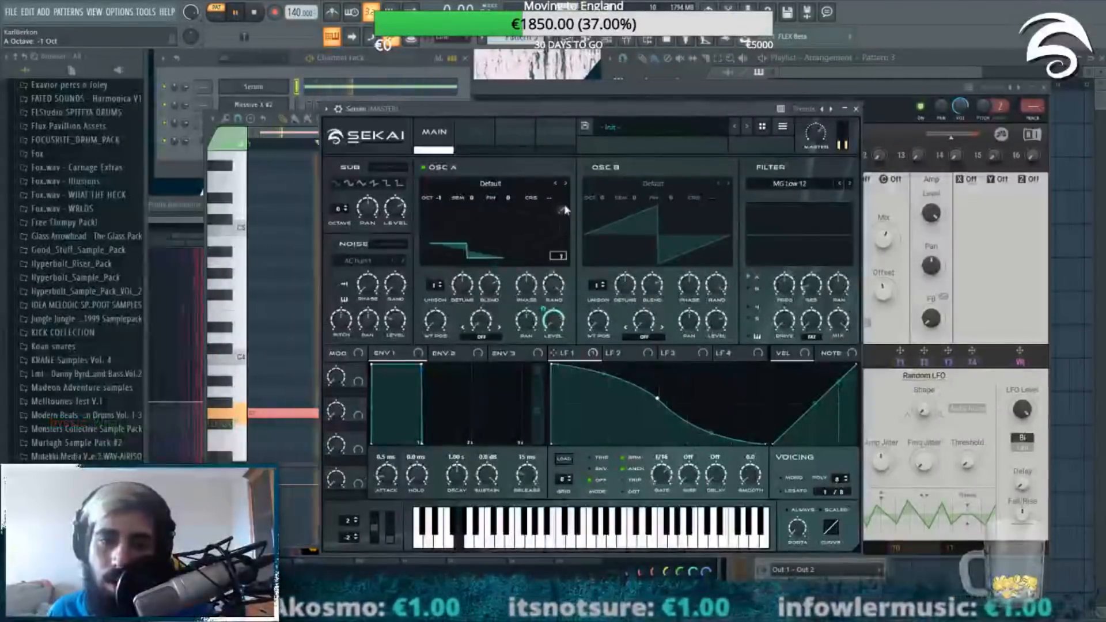
pyautogui.click(557, 255)
pyautogui.click(853, 124)
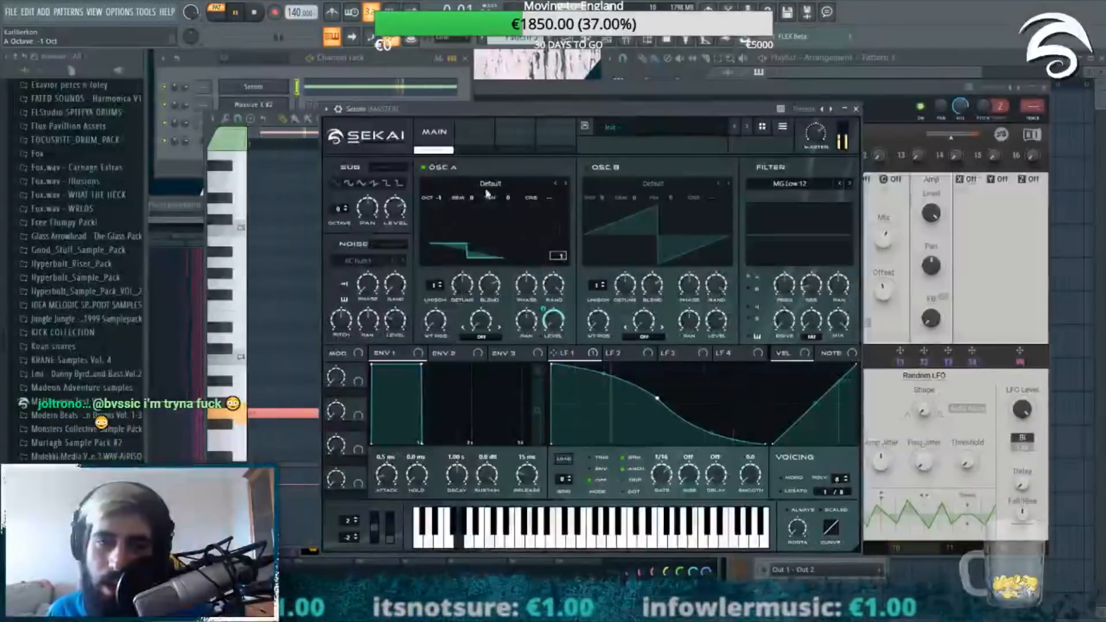
pyautogui.click(557, 255)
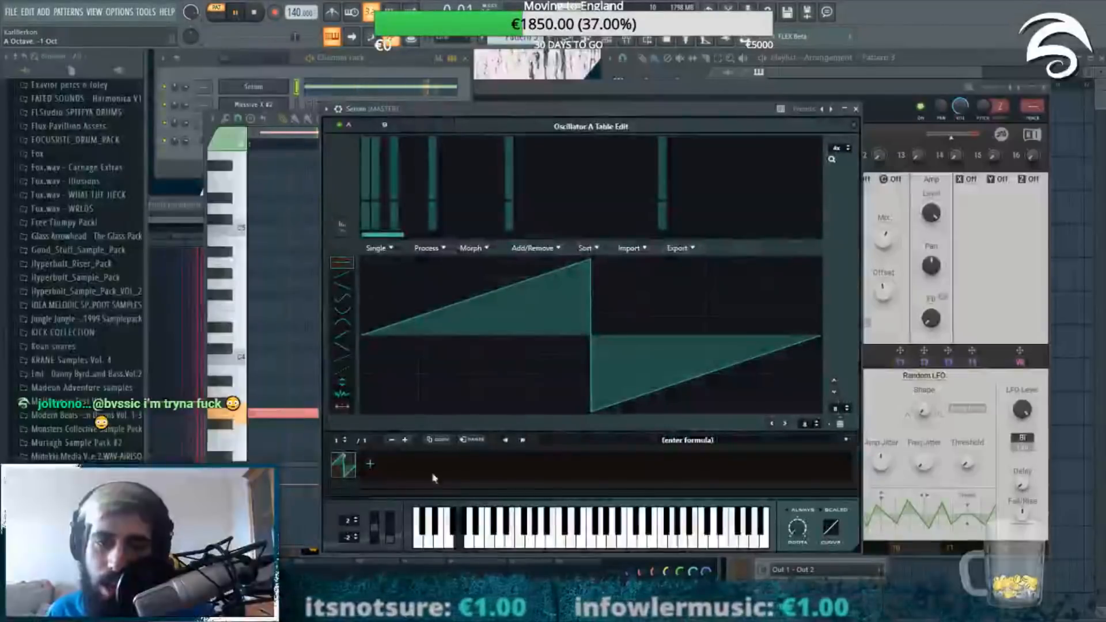
pyautogui.click(369, 466)
pyautogui.moveTo(395, 263)
pyautogui.mouseDown()
pyautogui.moveTo(536, 261)
pyautogui.moveTo(623, 410)
pyautogui.moveTo(821, 411)
pyautogui.mouseUp()
pyautogui.click(846, 119)
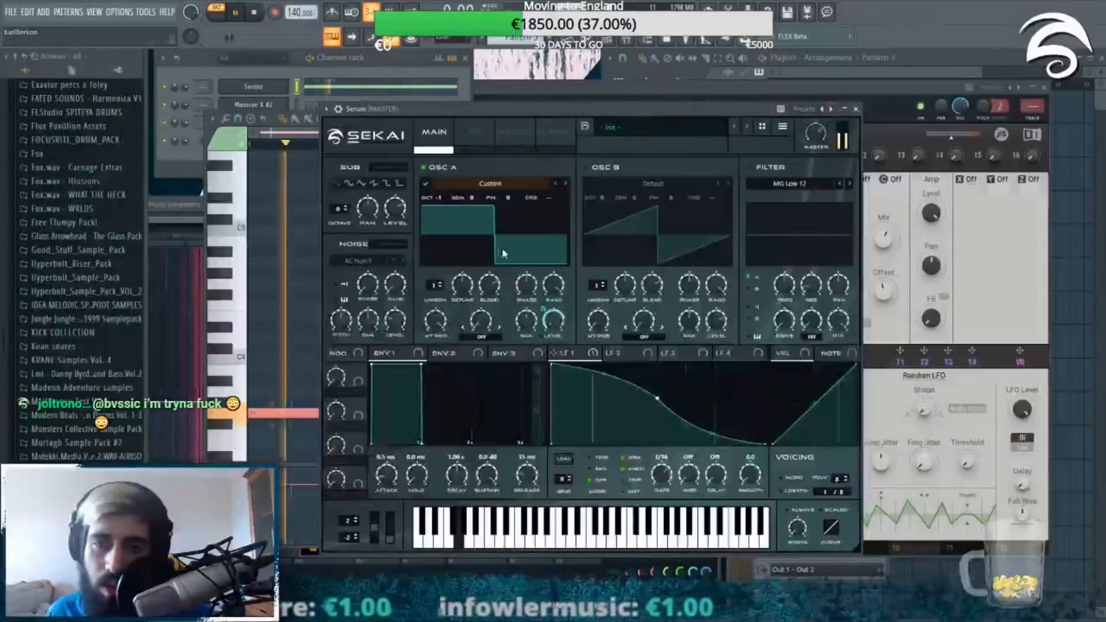
pyautogui.click(565, 209)
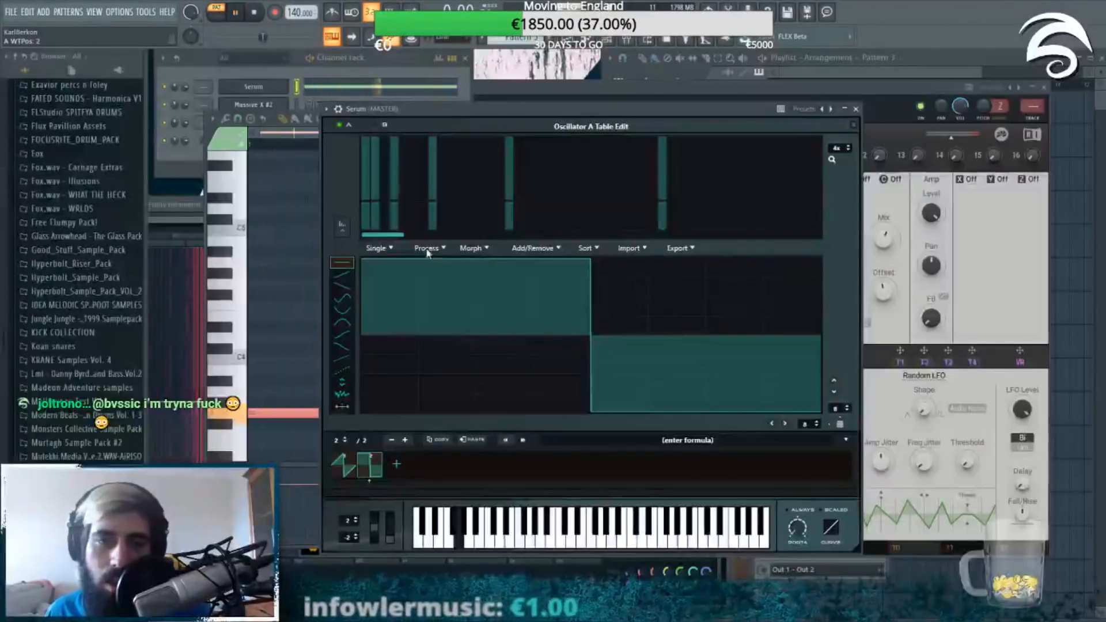
pyautogui.click(852, 125)
# Step: Adjust oscillator A's wavetable position and switch the LFO-modulated filter to MG Low 18 while the pattern plays
pyautogui.moveTo(434, 320); pyautogui.dragTo(431, 397)
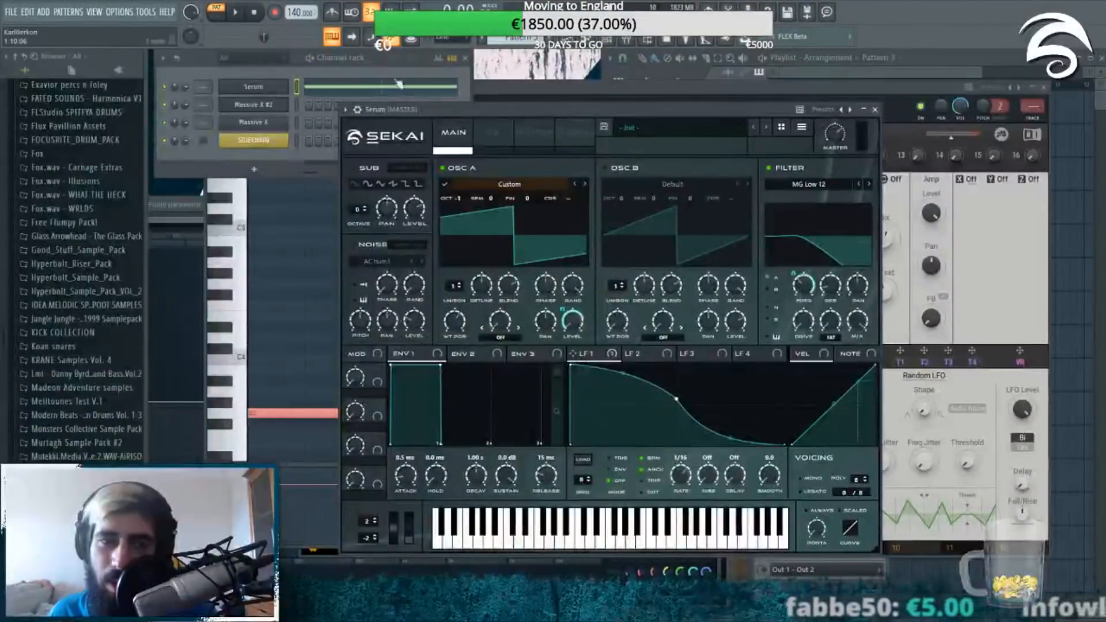
pyautogui.press('space')
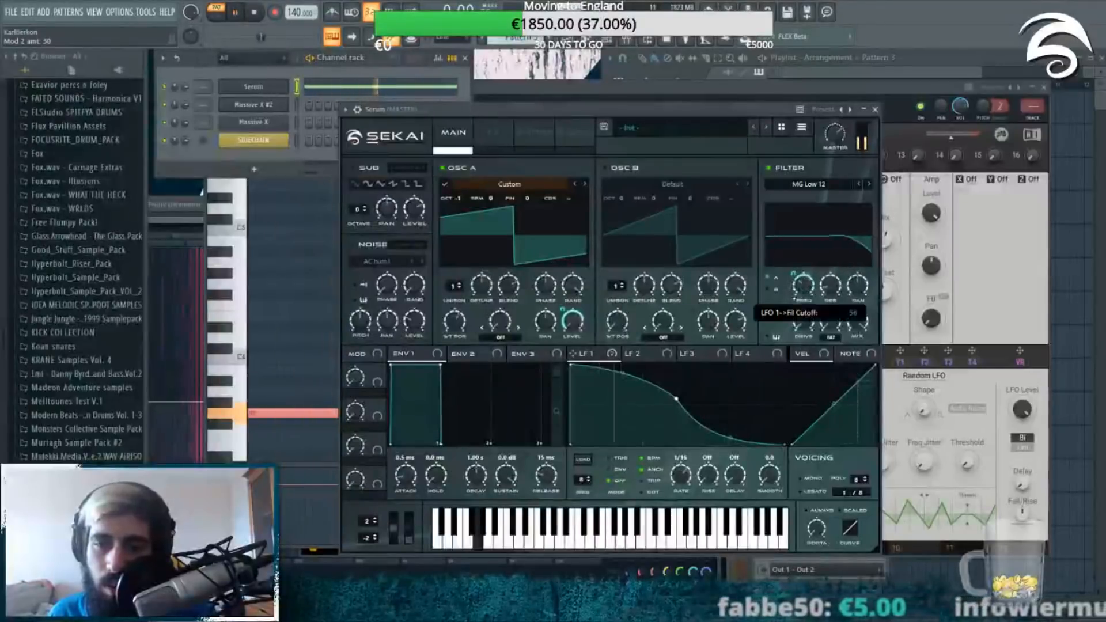
pyautogui.click(868, 185)
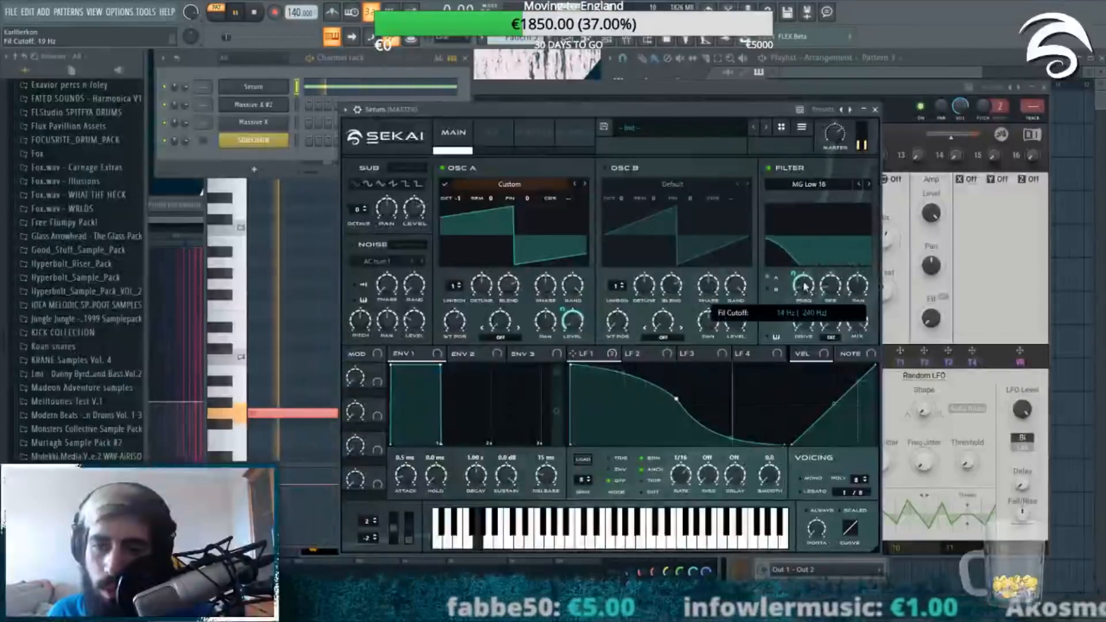
# Step: Enable Serum's Distortion effect in Downsample mode and adjust its drive during playback
pyautogui.click(493, 132)
pyautogui.click(354, 188)
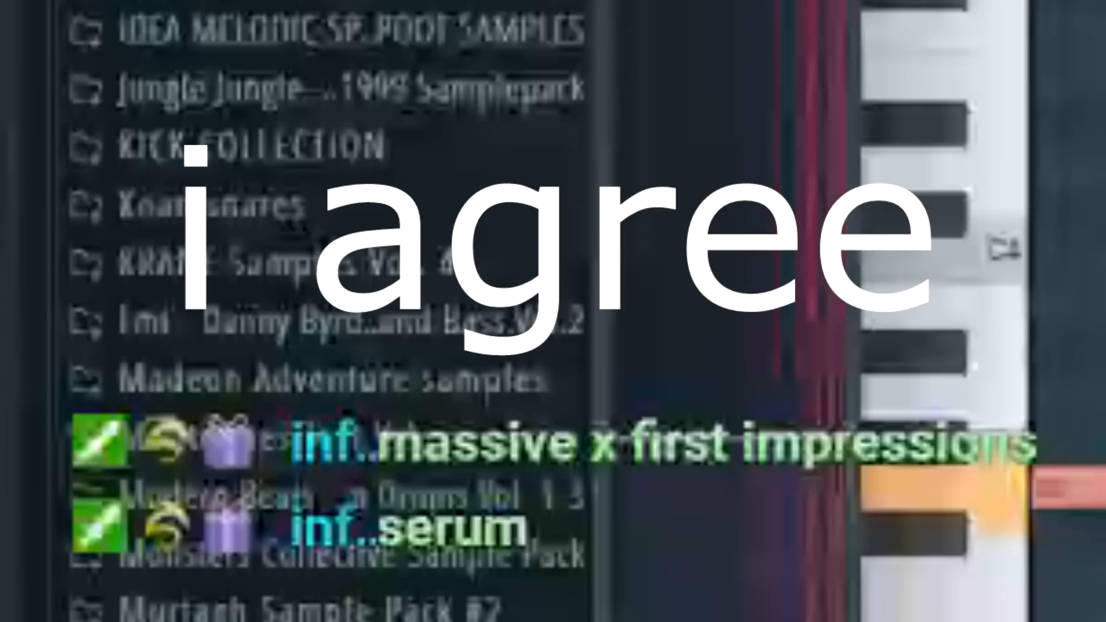
pyautogui.moveTo(738, 176)
pyautogui.mouseDown()
pyautogui.moveTo(753, 129)
pyautogui.moveTo(747, 175)
pyautogui.mouseUp()
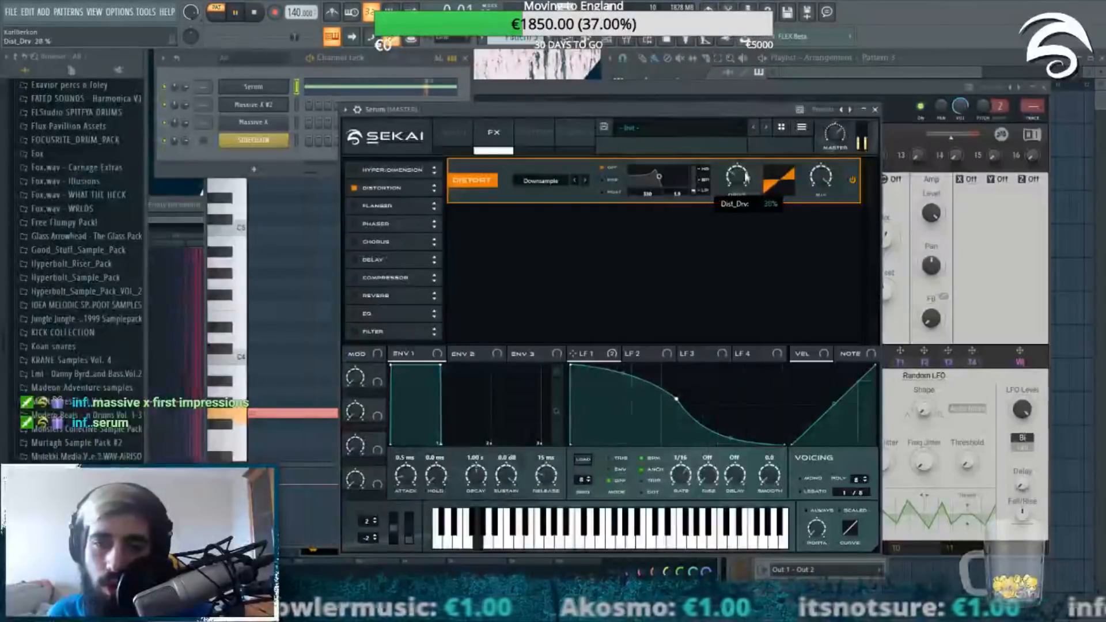
pyautogui.click(453, 132)
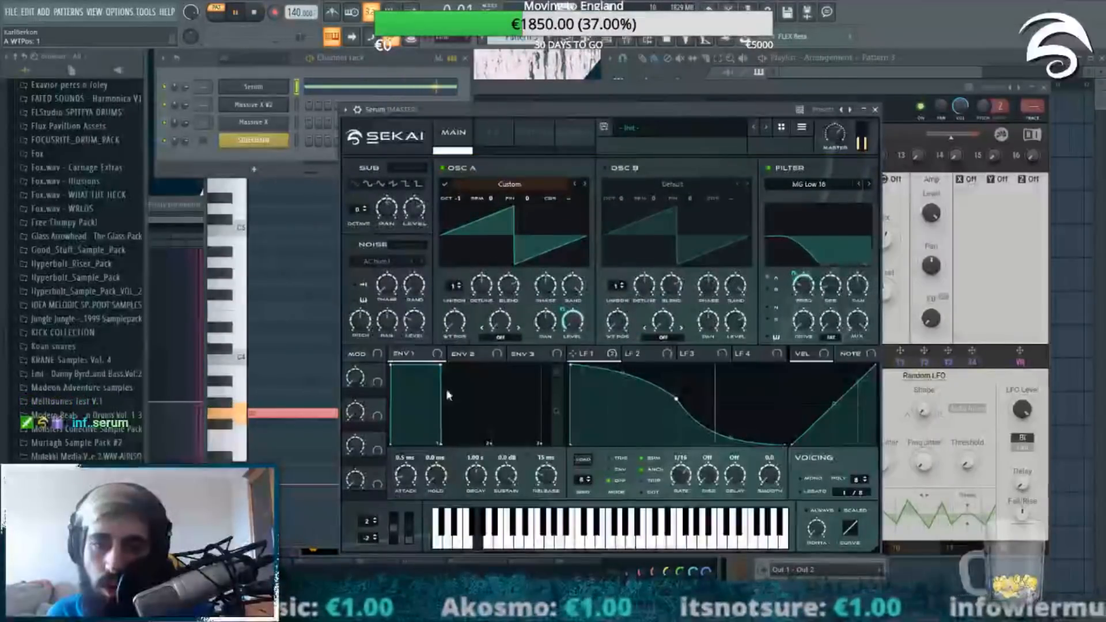
pyautogui.click(497, 133)
pyautogui.moveTo(743, 184)
pyautogui.mouseDown()
pyautogui.moveTo(744, 164)
pyautogui.moveTo(741, 192)
pyautogui.mouseUp()
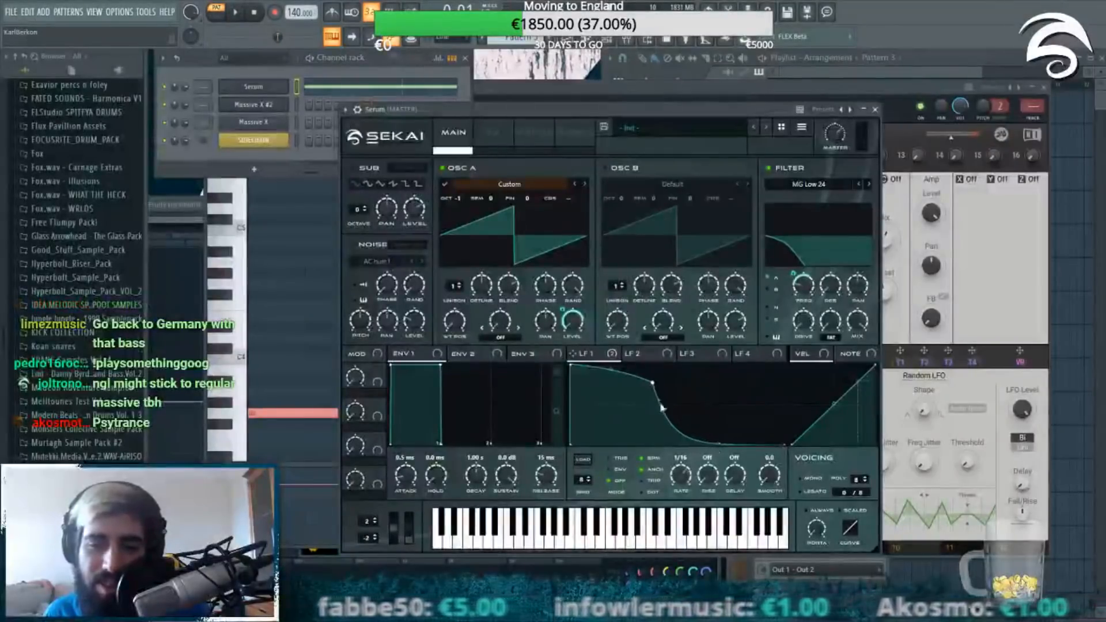
# Step: Move LFO 1's middle point further along the curve, audition the Serum pattern, and stop playback
pyautogui.moveTo(663, 408); pyautogui.dragTo(668, 385)
pyautogui.click(316, 67)
pyautogui.press('space')
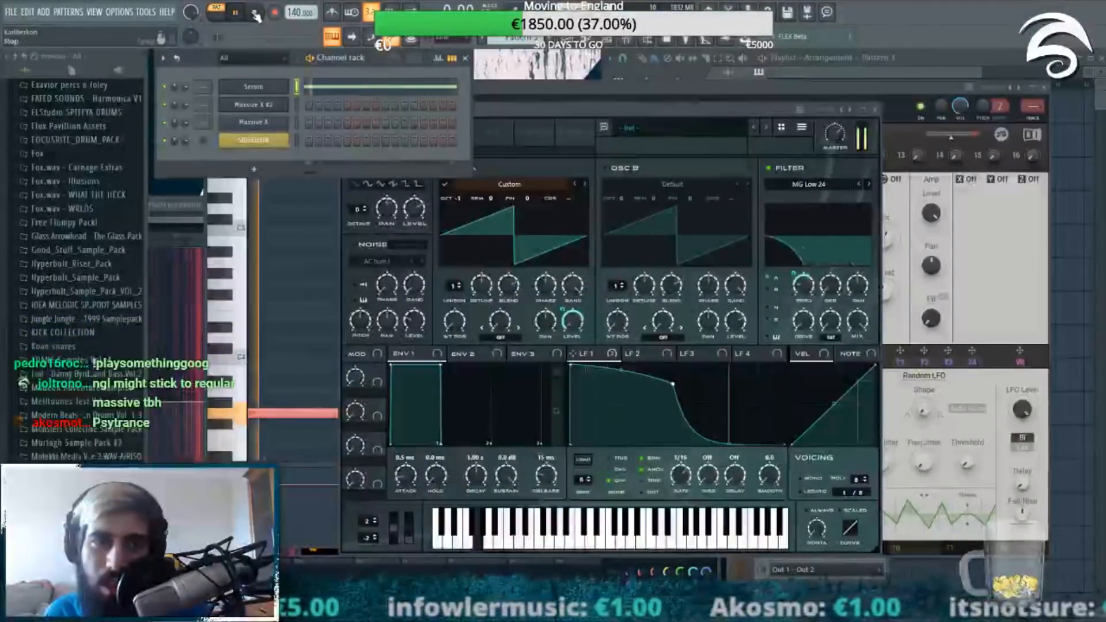
pyautogui.press('space')
# Step: Place Pattern 3 on Track 6 and Pattern 2 on Track 5 at the playlist's start, play them together, and stop
pyautogui.press('F5')
pyautogui.click(862, 180)
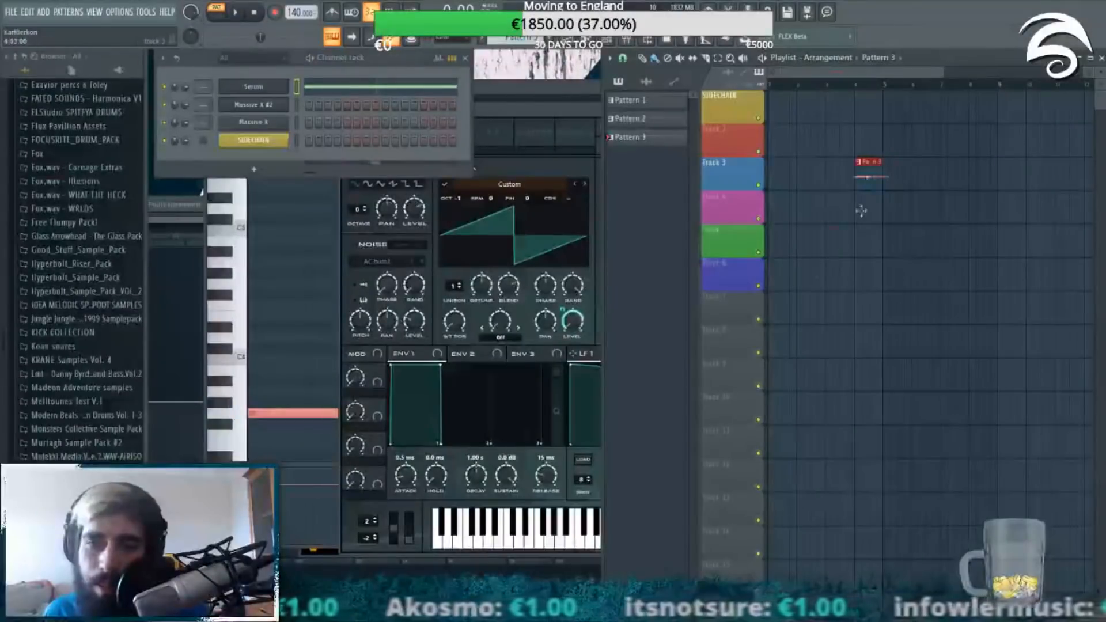
pyautogui.press('KP_Add')
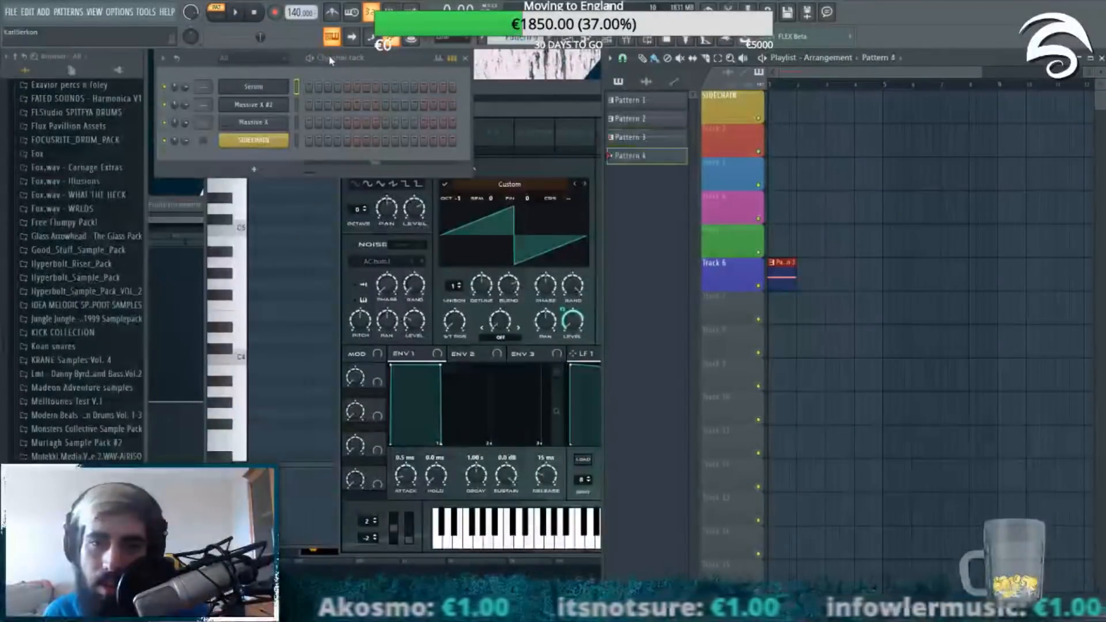
pyautogui.press('KP_Subtract')
pyautogui.press('KP_Subtract')
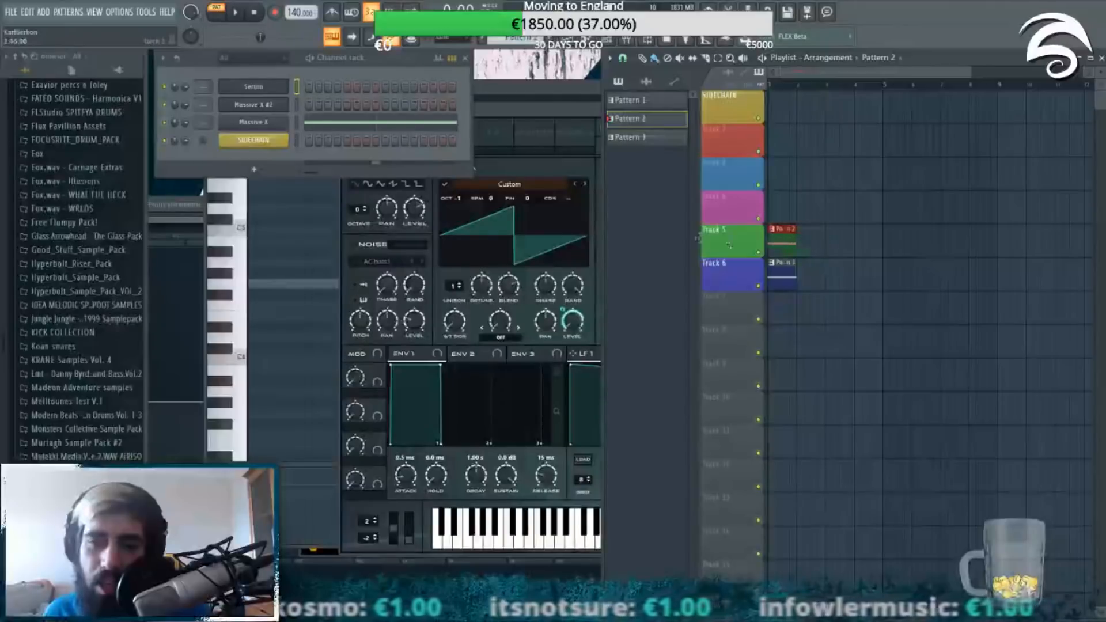
pyautogui.press('space')
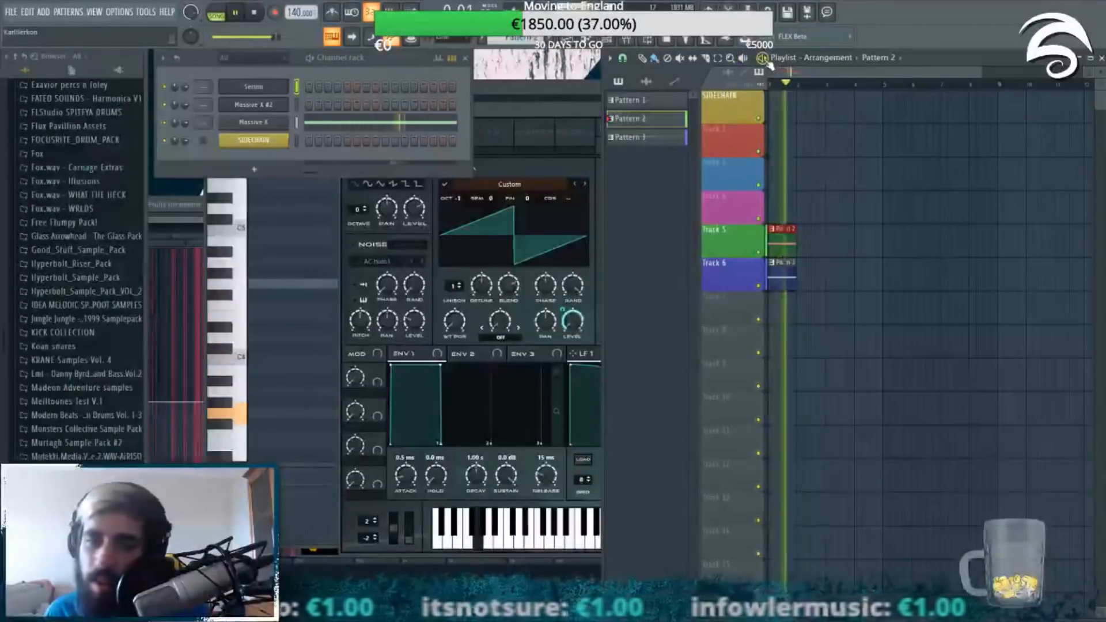
pyautogui.click(255, 14)
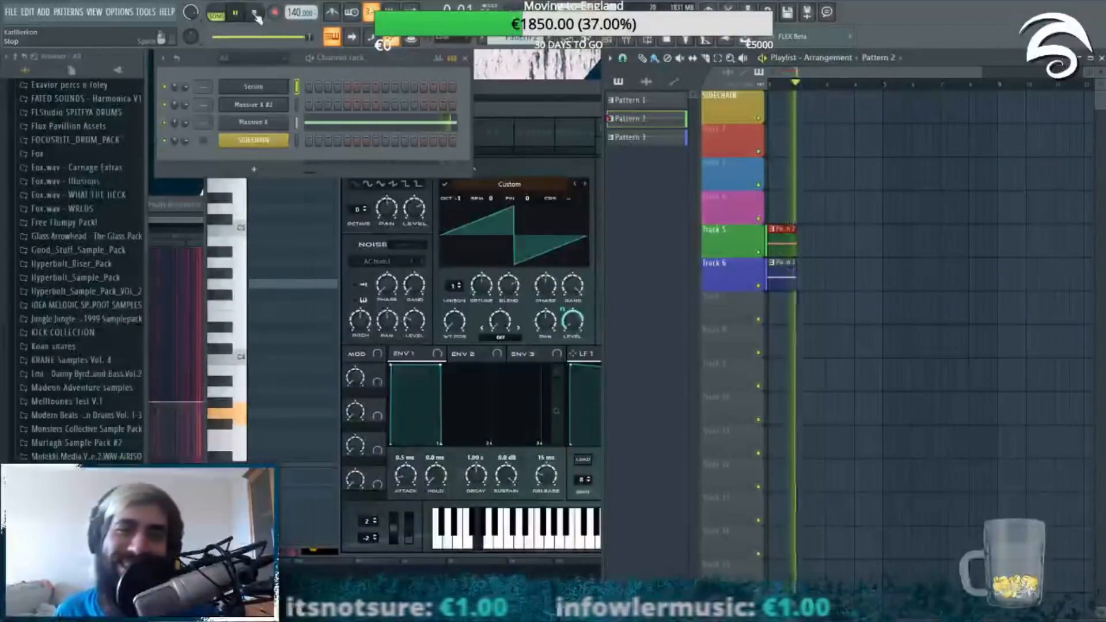
pyautogui.click(255, 15)
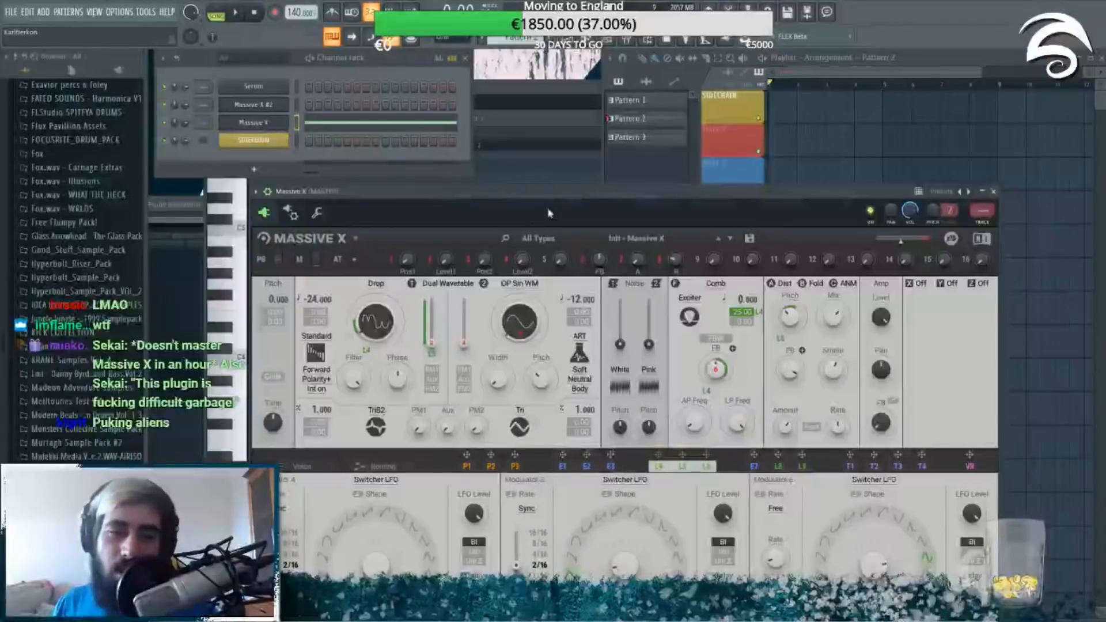
# Step: Bring the Massive X window fully into view and show its amp, modulation and exciter envelopes
pyautogui.moveTo(542, 196); pyautogui.dragTo(545, 85)
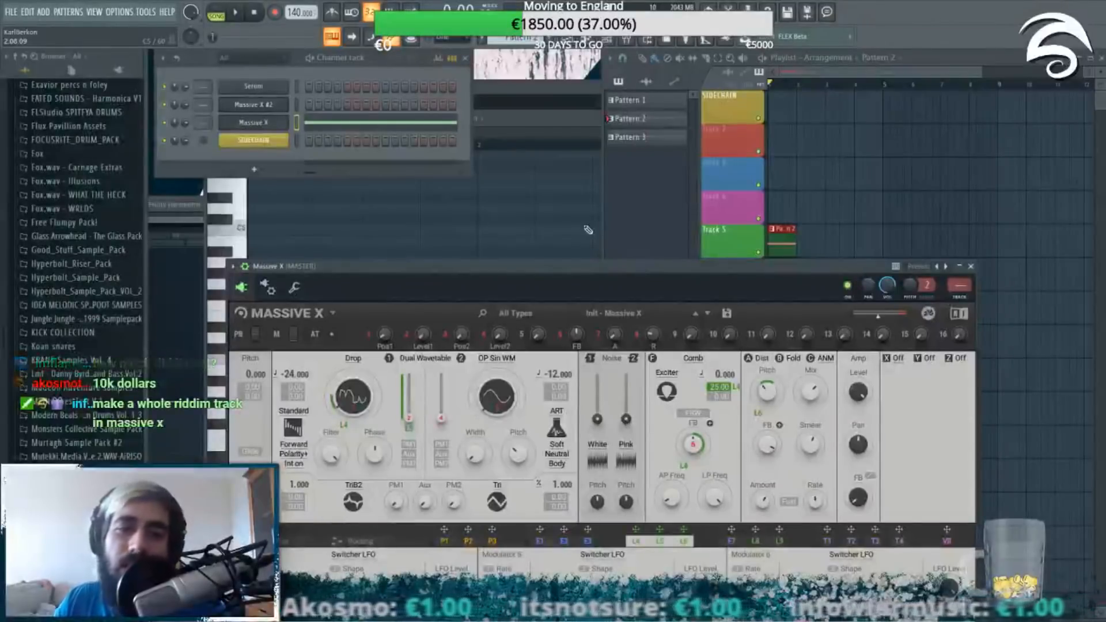
pyautogui.moveTo(612, 279); pyautogui.dragTo(636, 153)
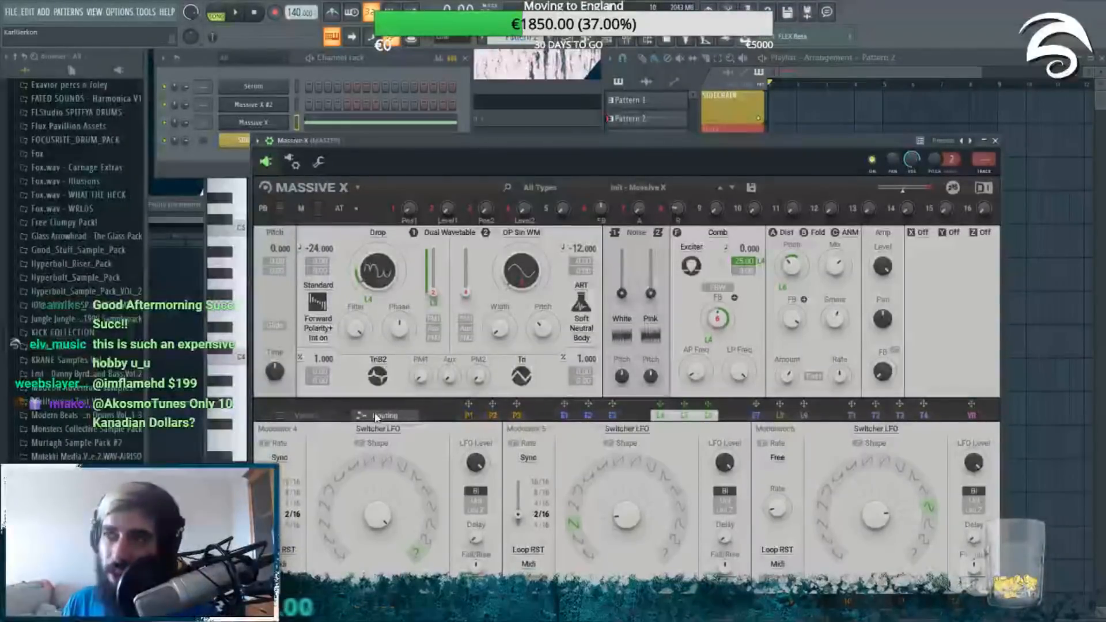
pyautogui.click(572, 417)
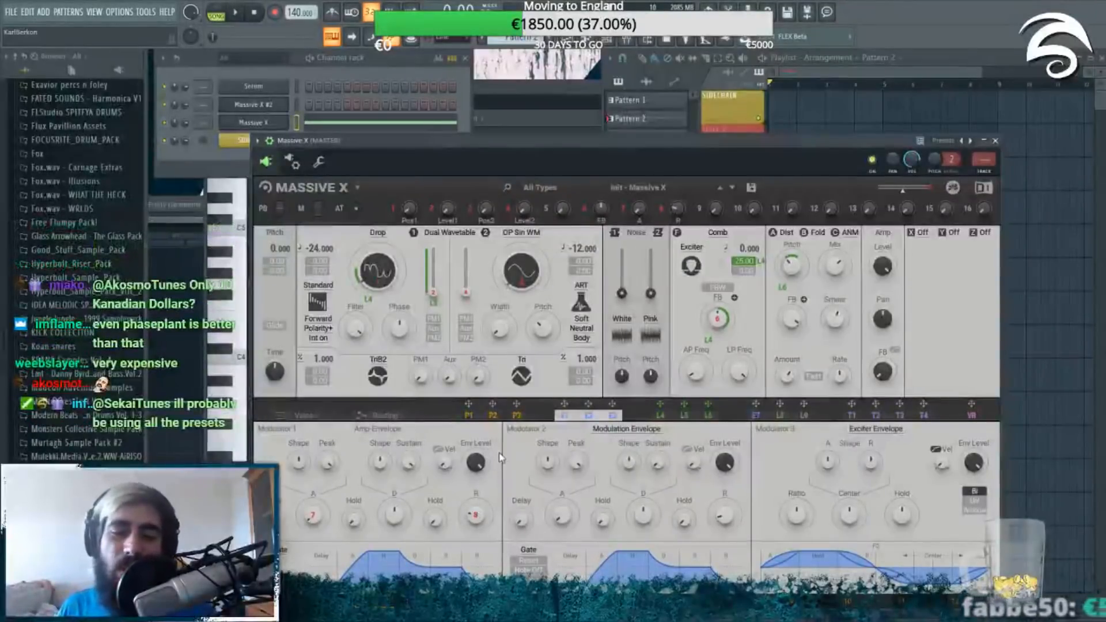
# Step: Look through Serum's effects and main pages and its LFOs, and compare them with the Massive X #2 interface
pyautogui.click(253, 86)
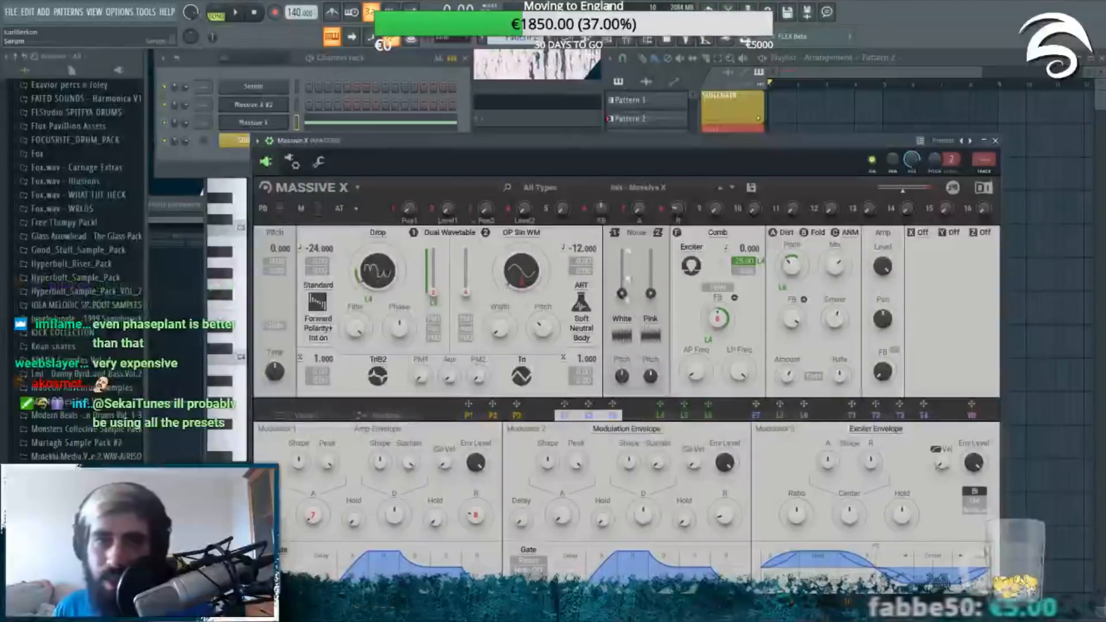
pyautogui.click(584, 133)
pyautogui.click(550, 134)
pyautogui.click(505, 133)
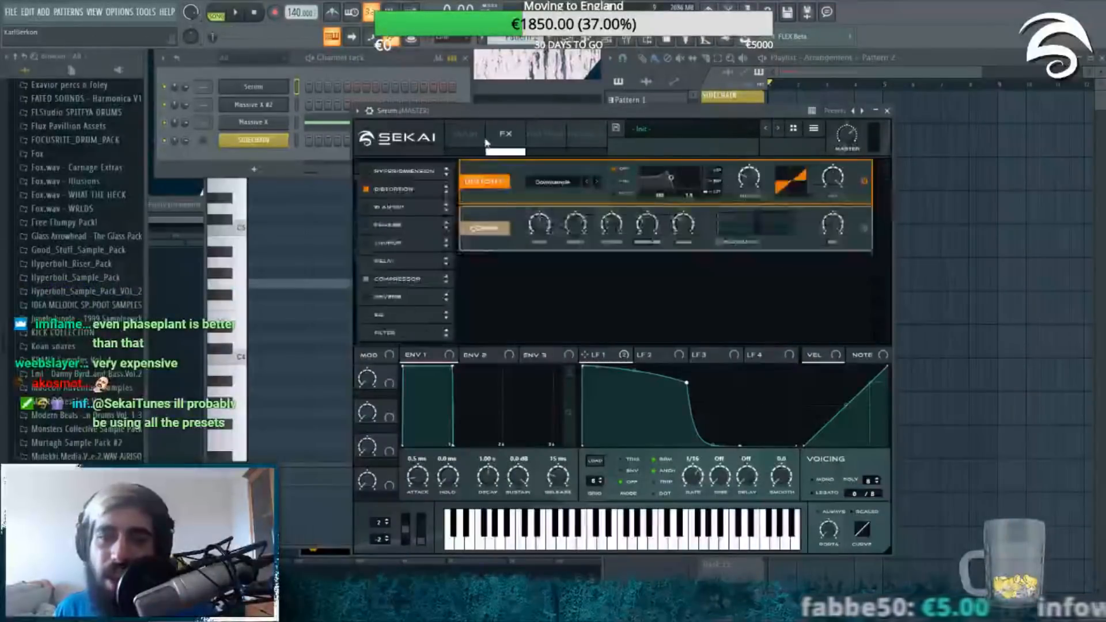
pyautogui.click(466, 133)
pyautogui.click(651, 358)
pyautogui.click(627, 356)
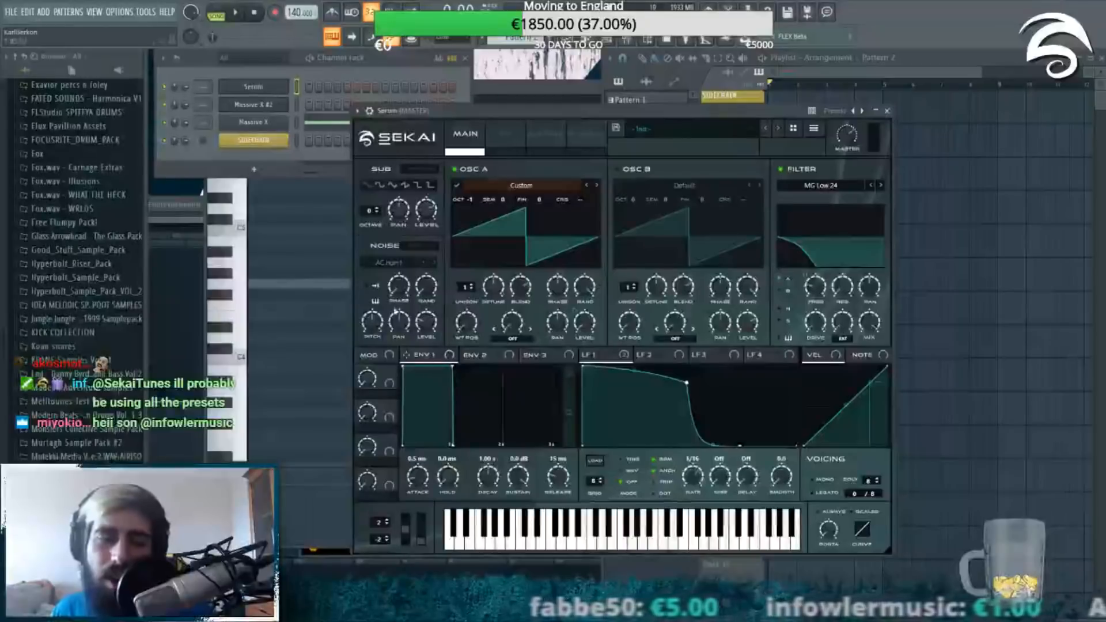
pyautogui.click(698, 355)
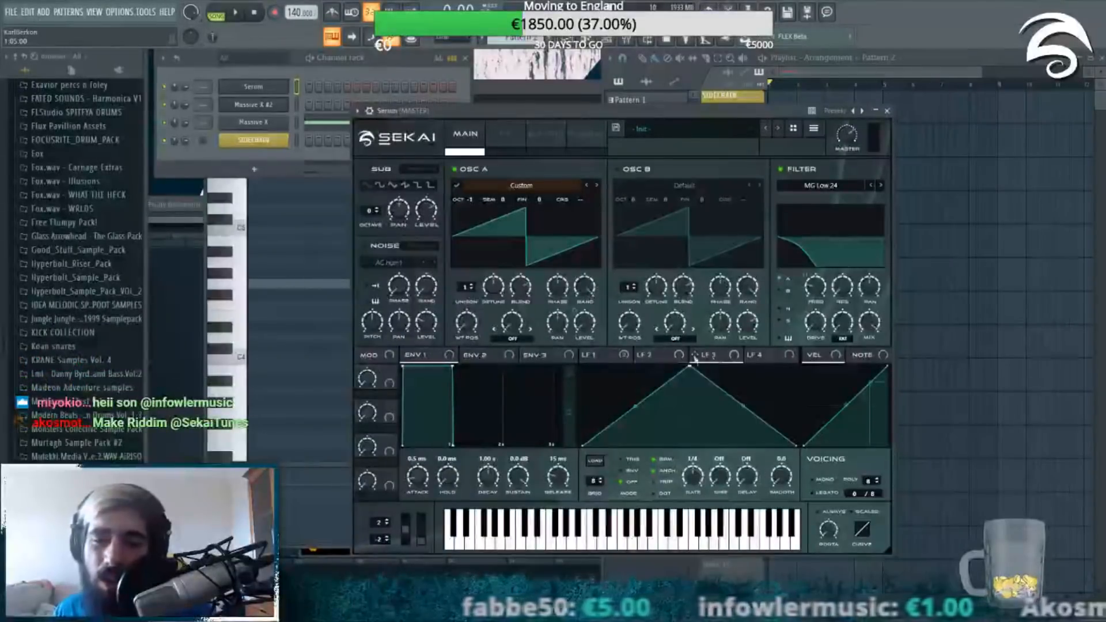
pyautogui.click(596, 355)
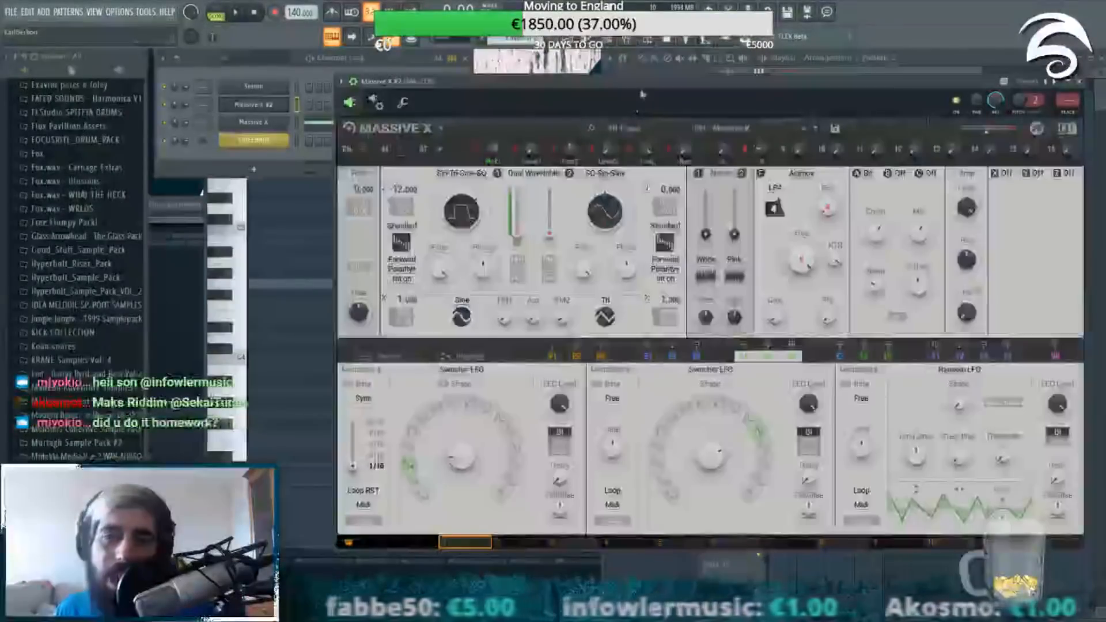
pyautogui.moveTo(643, 90); pyautogui.dragTo(588, 91)
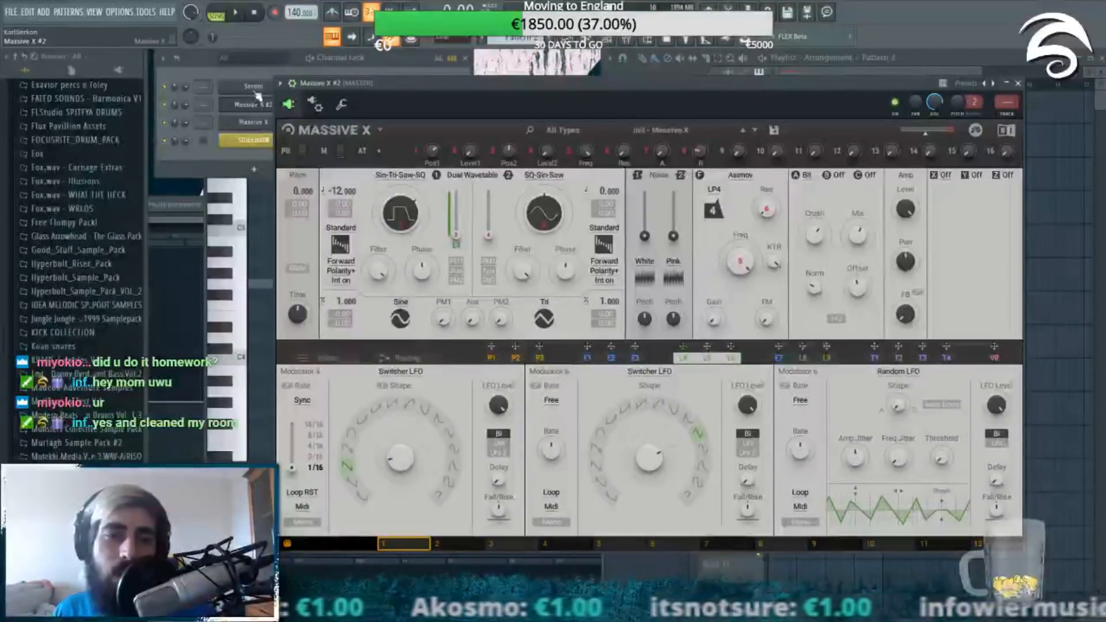
# Step: Shape Serum's LFO 2 into two peaks with a dip between them, and bring Massive X back up for comparison
pyautogui.click(278, 86)
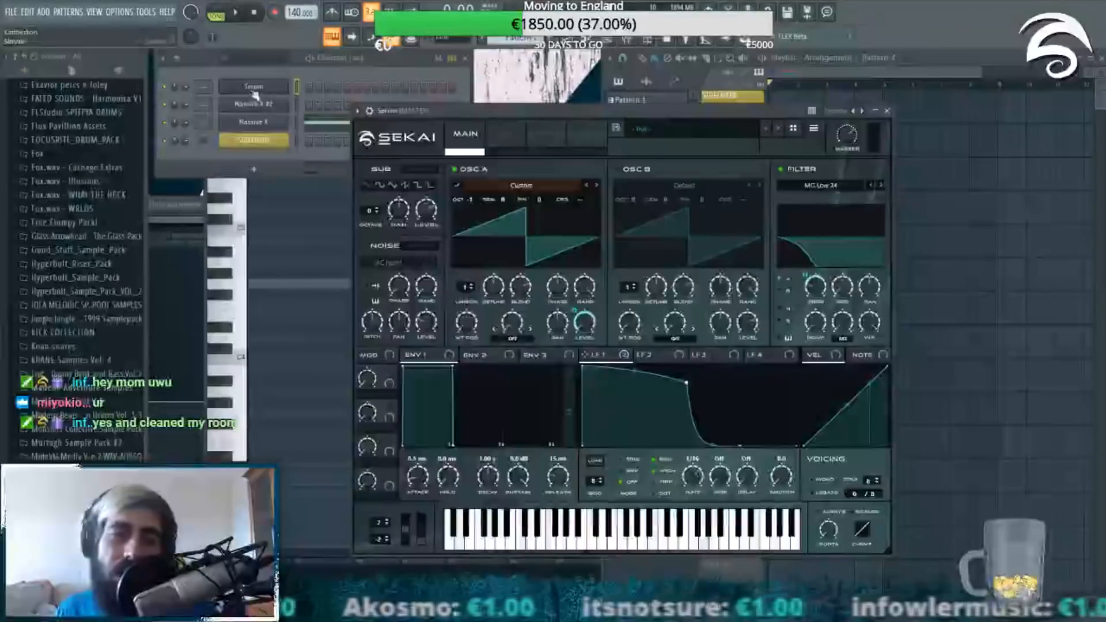
pyautogui.click(650, 354)
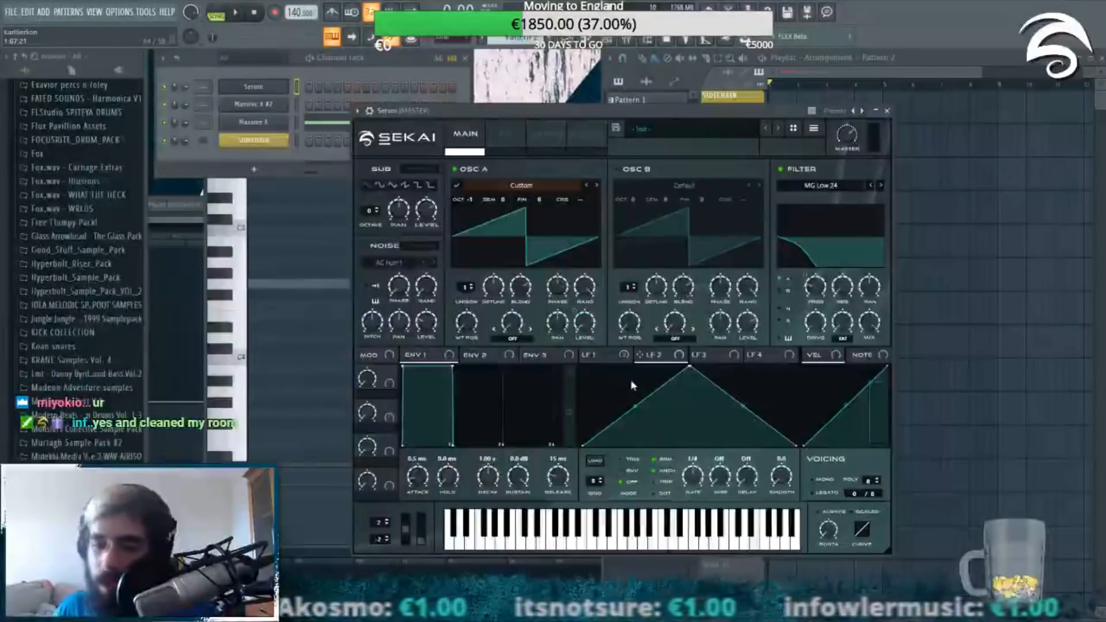
pyautogui.doubleClick(613, 375)
pyautogui.moveTo(689, 367); pyautogui.dragTo(680, 408)
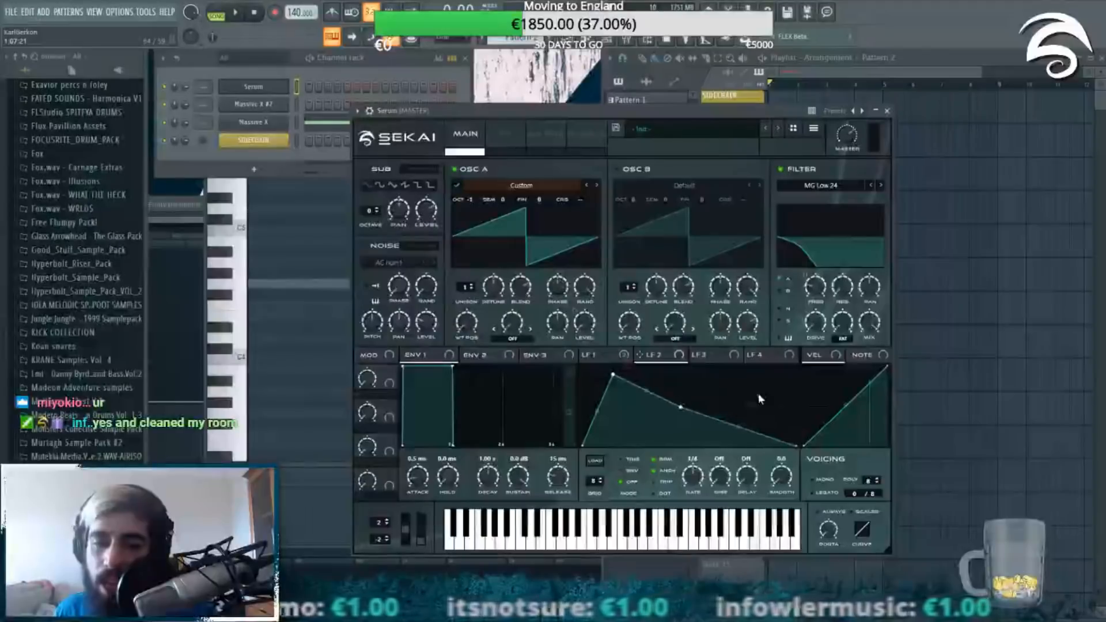
pyautogui.doubleClick(758, 394)
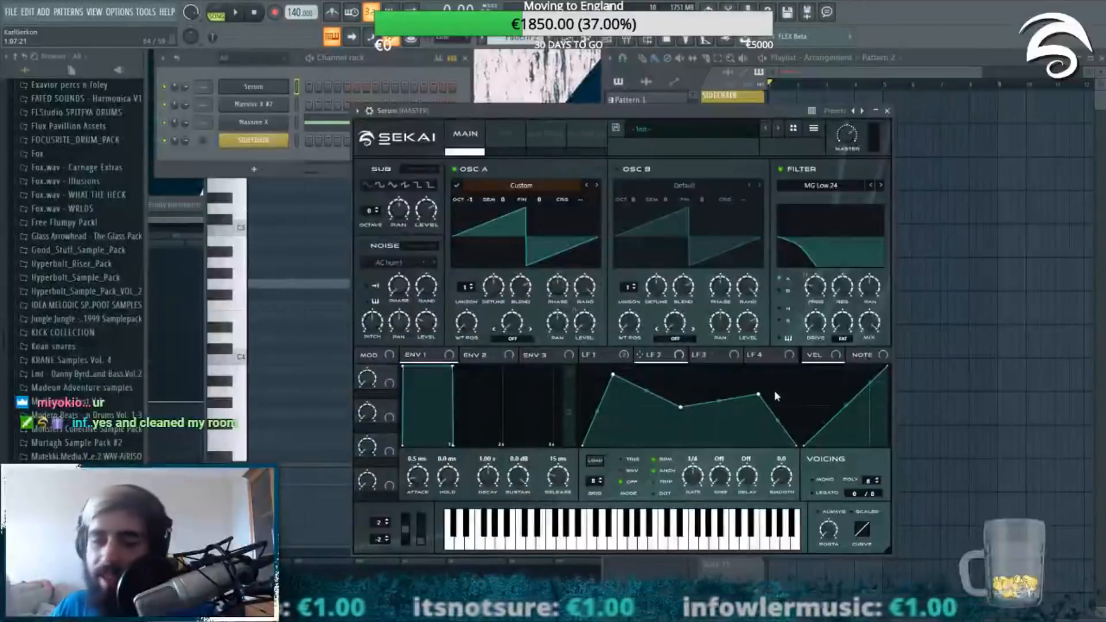
pyautogui.click(262, 121)
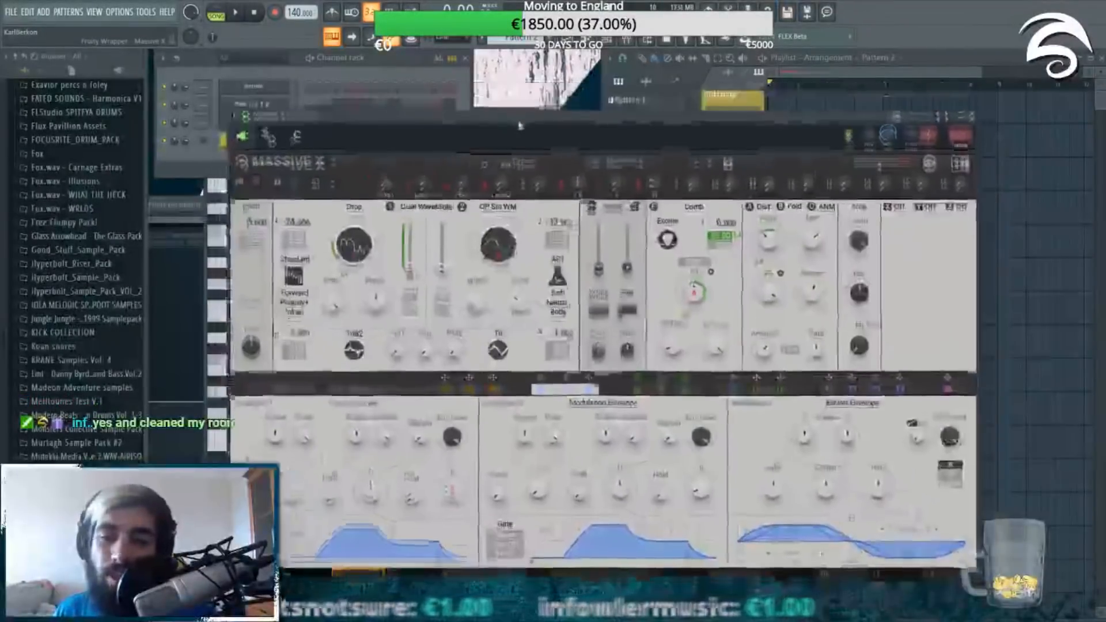
# Step: Show Massive X's Switcher LFO modulators 4 to 6, close its window, and play the arrangement briefly before stopping it
pyautogui.click(644, 365)
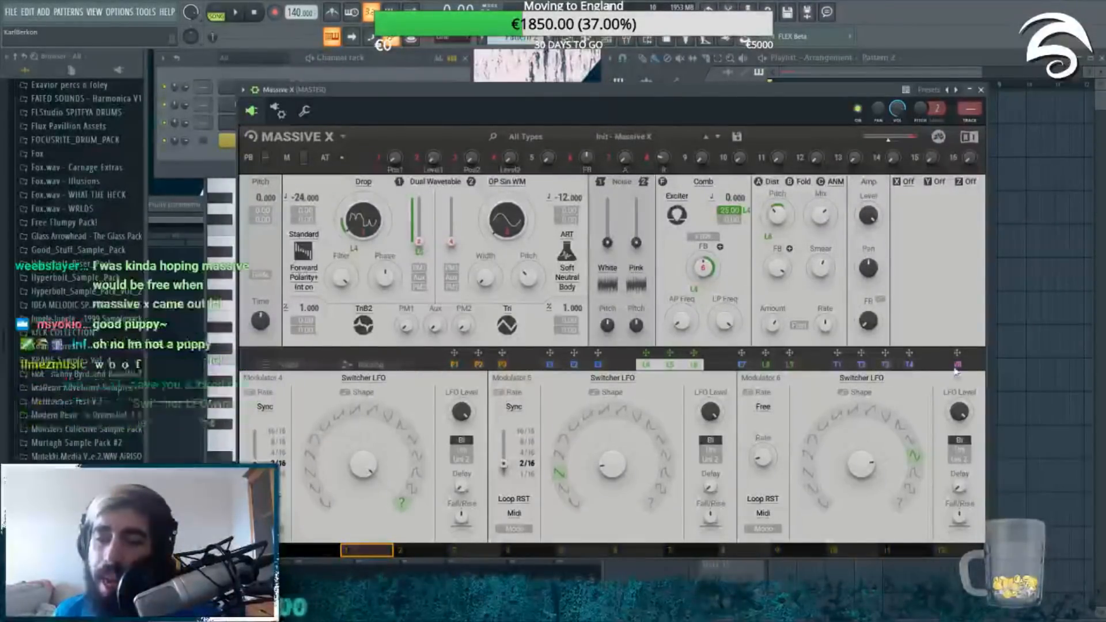
pyautogui.click(981, 90)
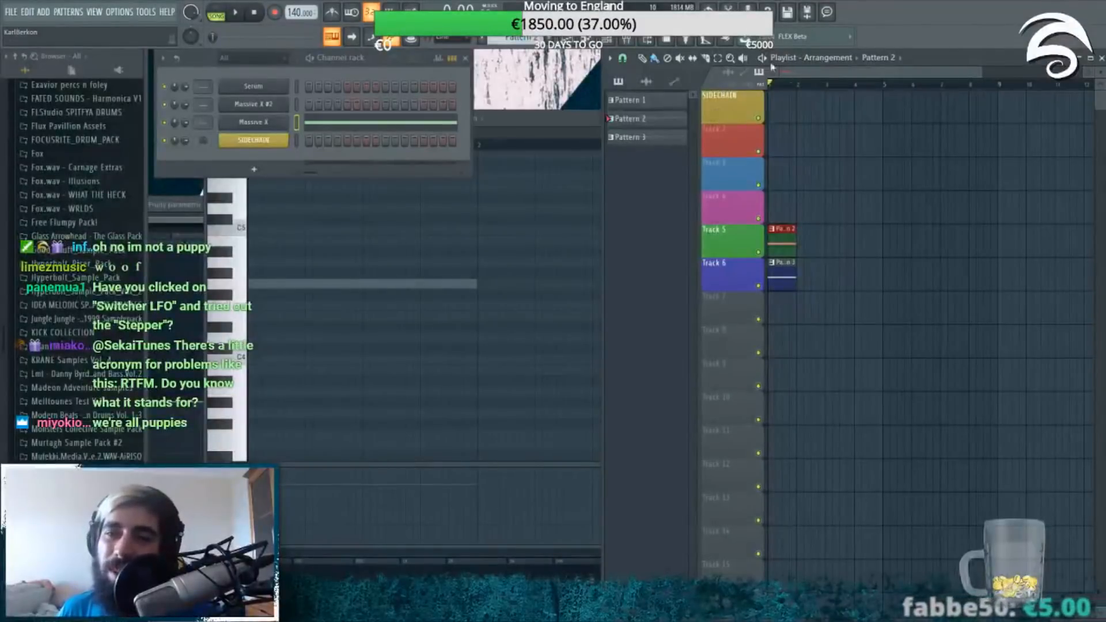
pyautogui.press('space')
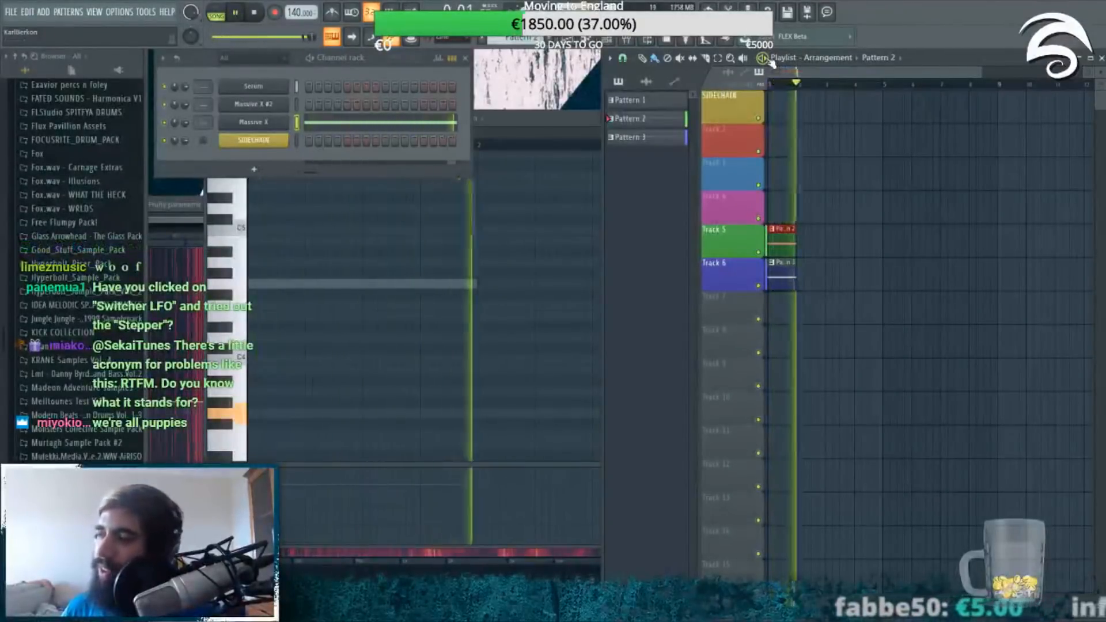
pyautogui.click(254, 12)
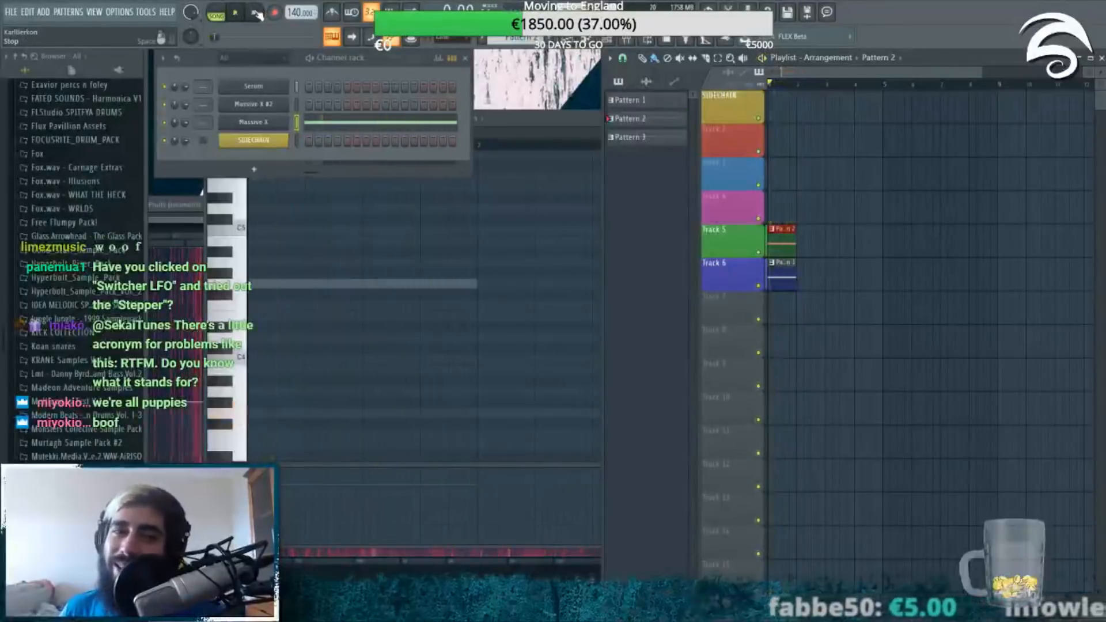
# Step: Compare Serum's main page with Massive X's oscillator and Switcher LFO layout, switching between both synths, and close the Massive X window
pyautogui.click(258, 88)
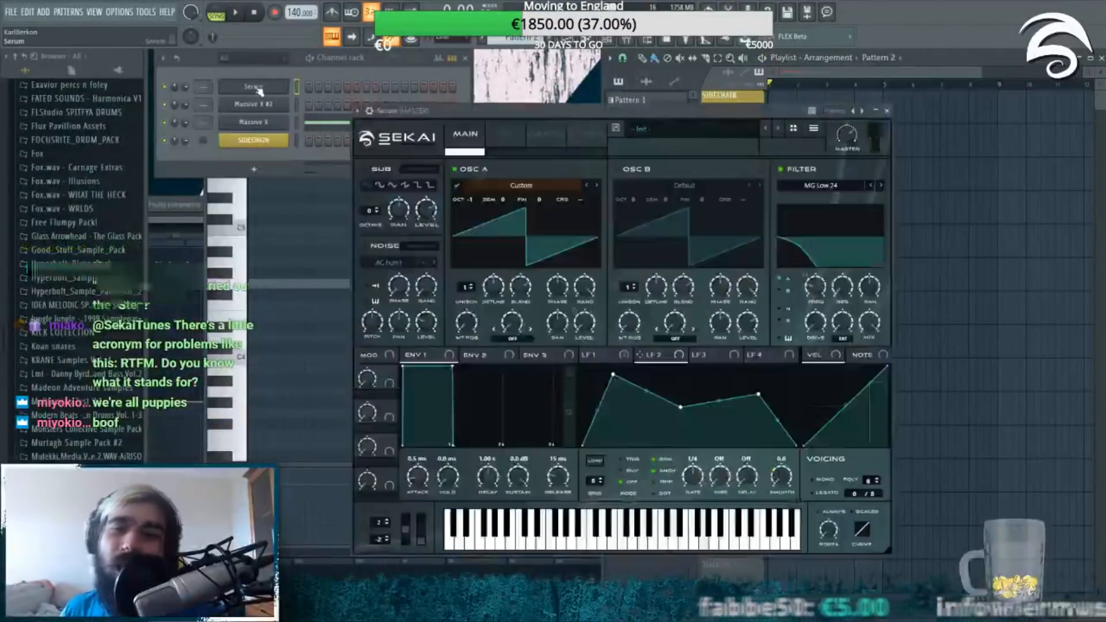
pyautogui.moveTo(602, 112); pyautogui.dragTo(556, 122)
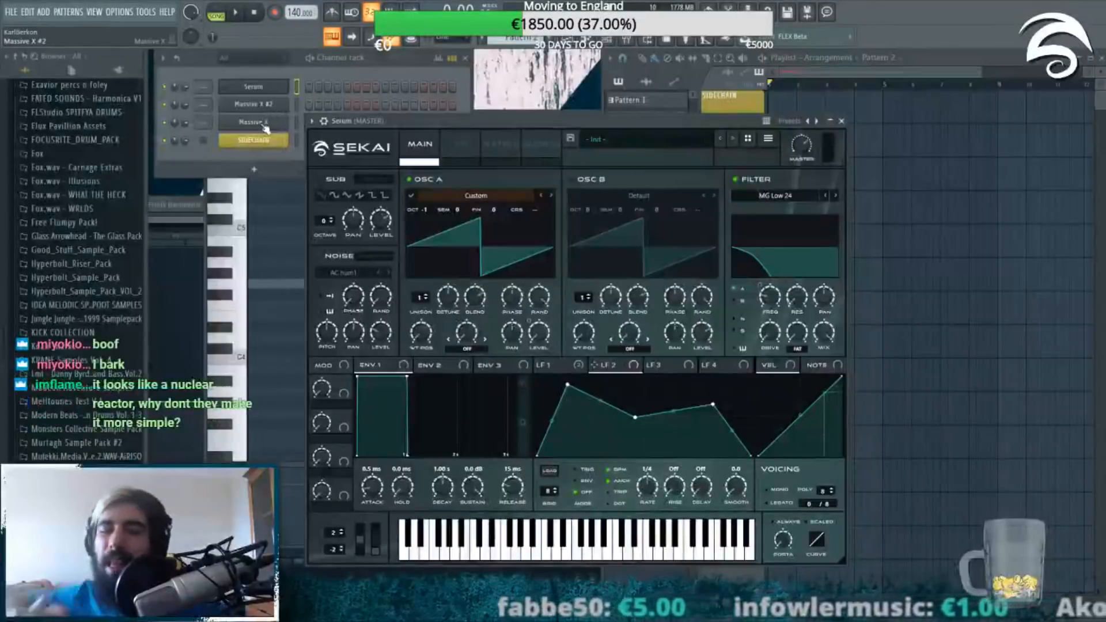
pyautogui.click(263, 125)
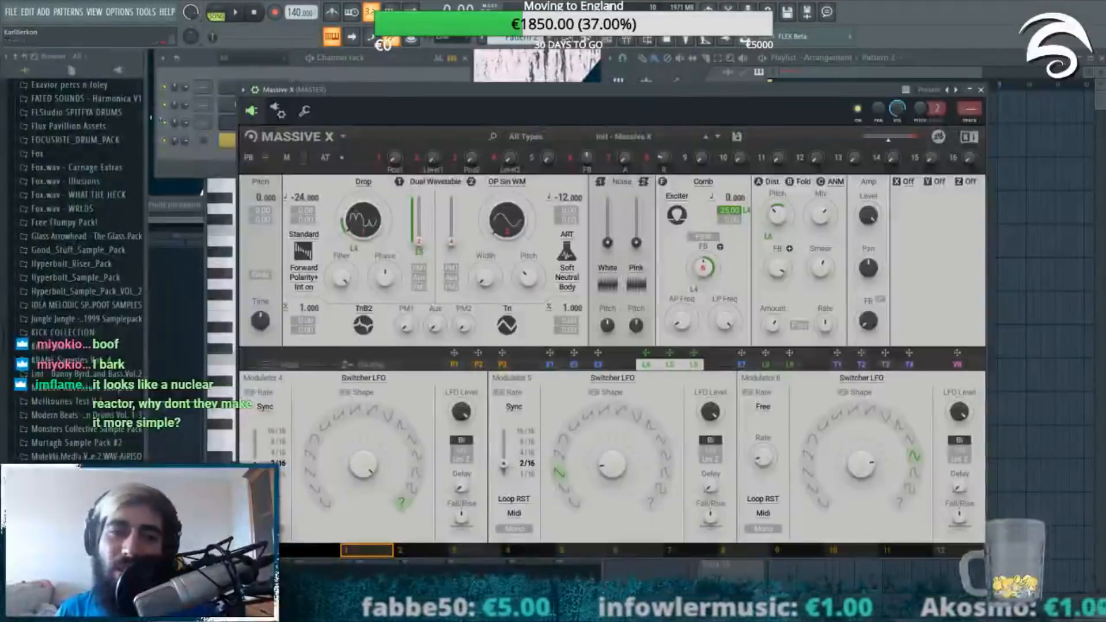
pyautogui.click(229, 94)
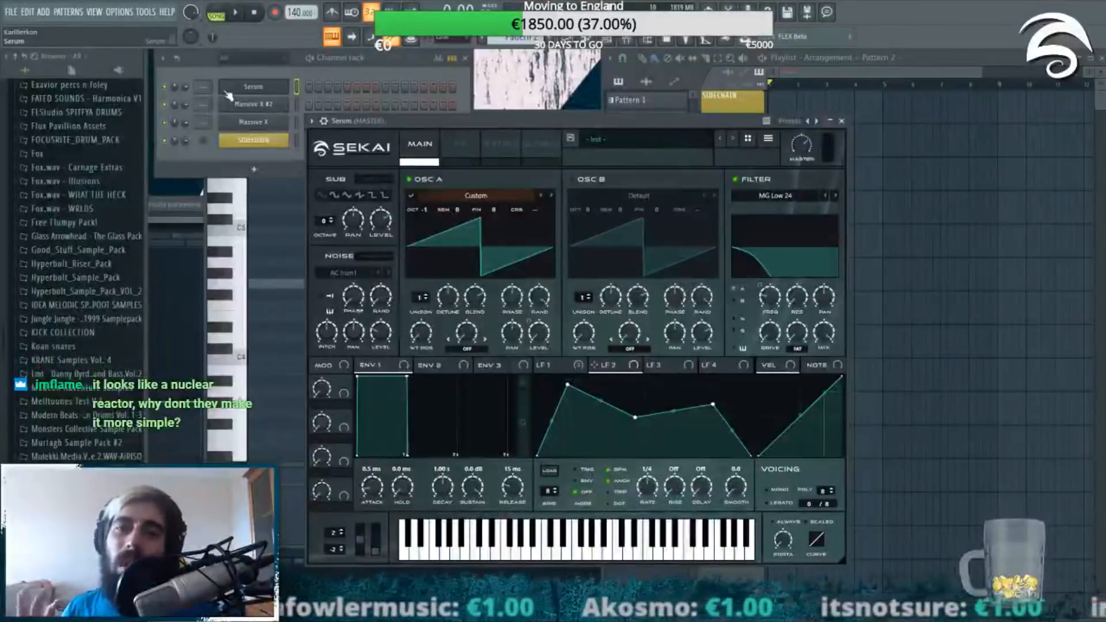
pyautogui.click(501, 145)
pyautogui.click(425, 153)
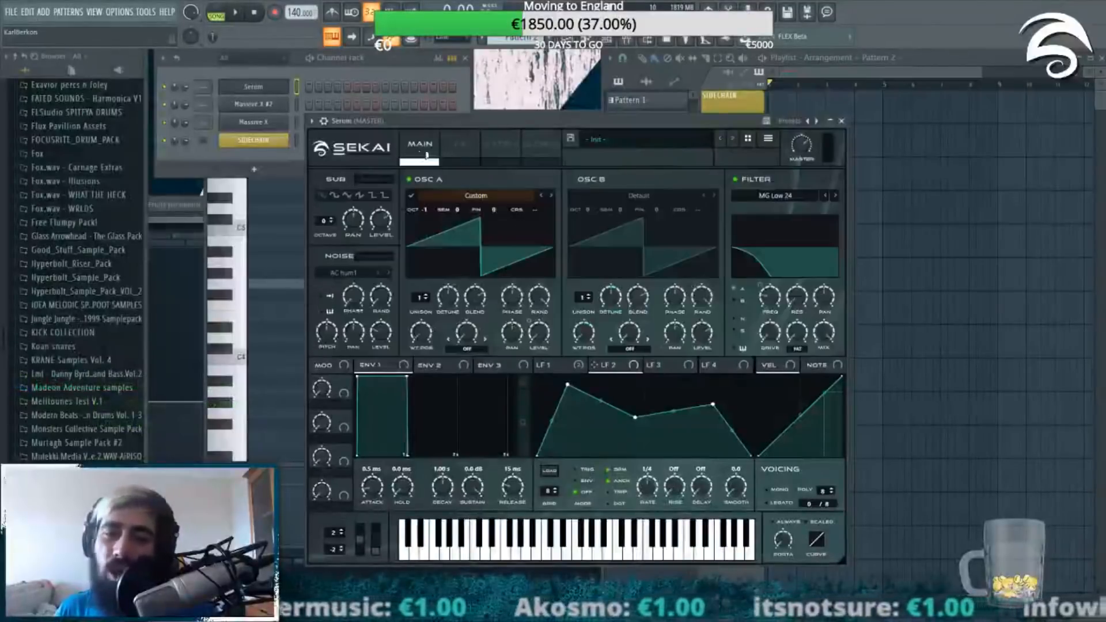
pyautogui.click(278, 143)
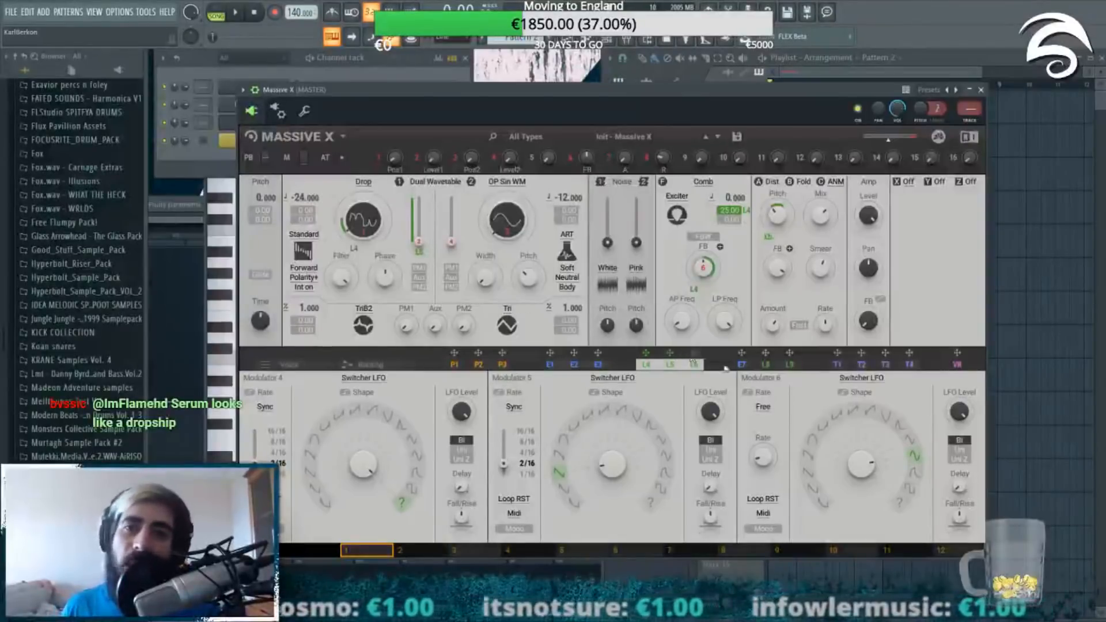
pyautogui.moveTo(557, 114); pyautogui.dragTo(566, 94)
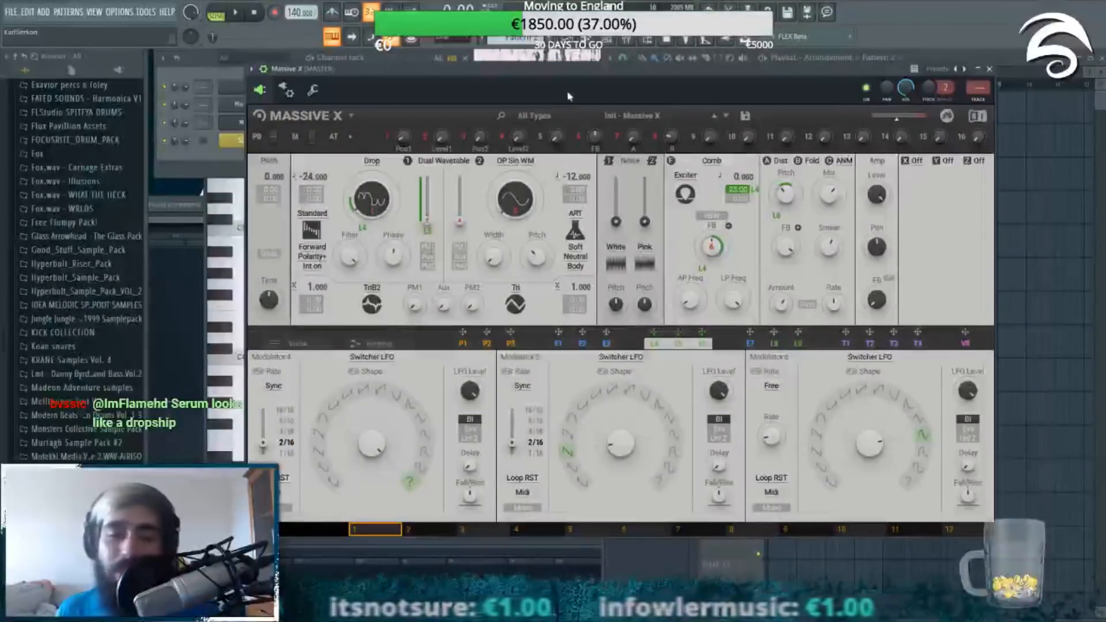
pyautogui.click(989, 68)
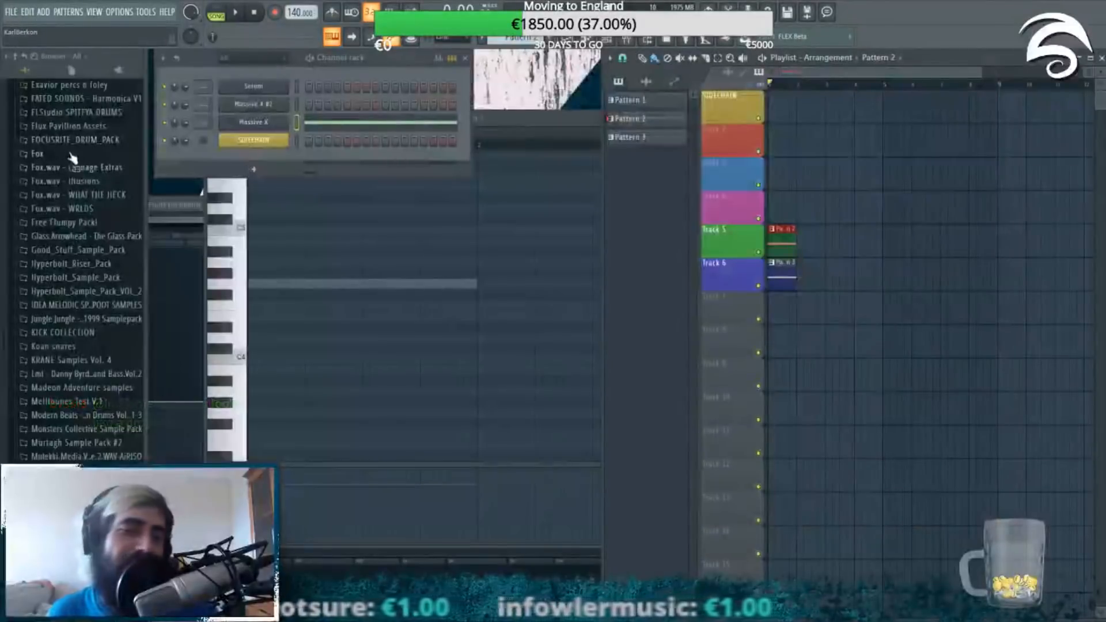
# Step: Replay the patterns on Tracks 5 and 6, stop playback, and look through the sample pack folders in the browser
pyautogui.scroll(10, 55, 191)
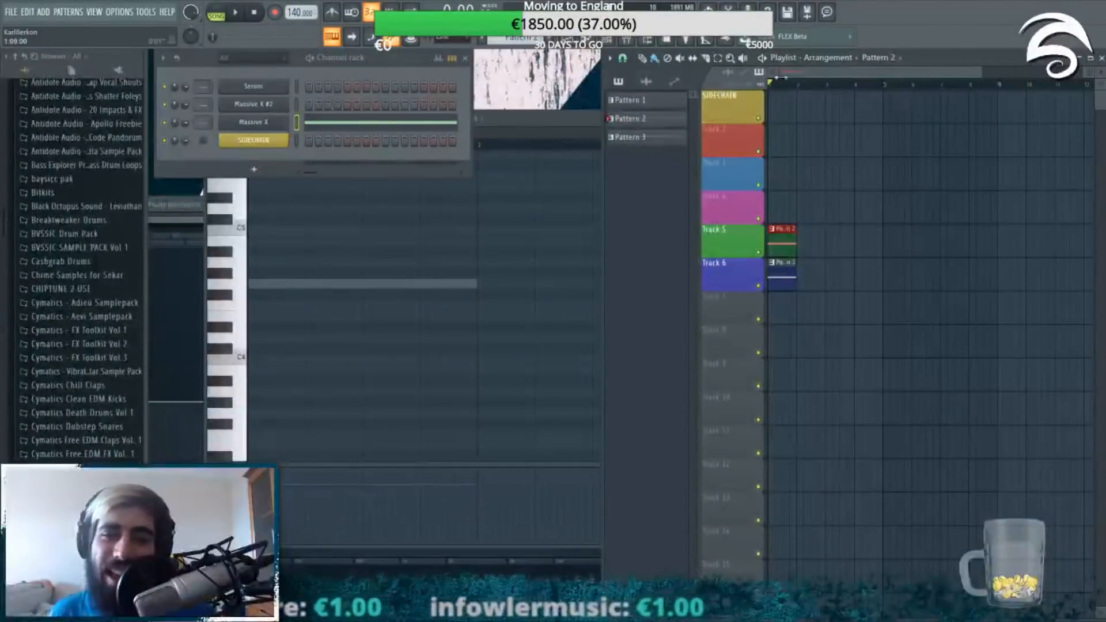
pyautogui.click(235, 12)
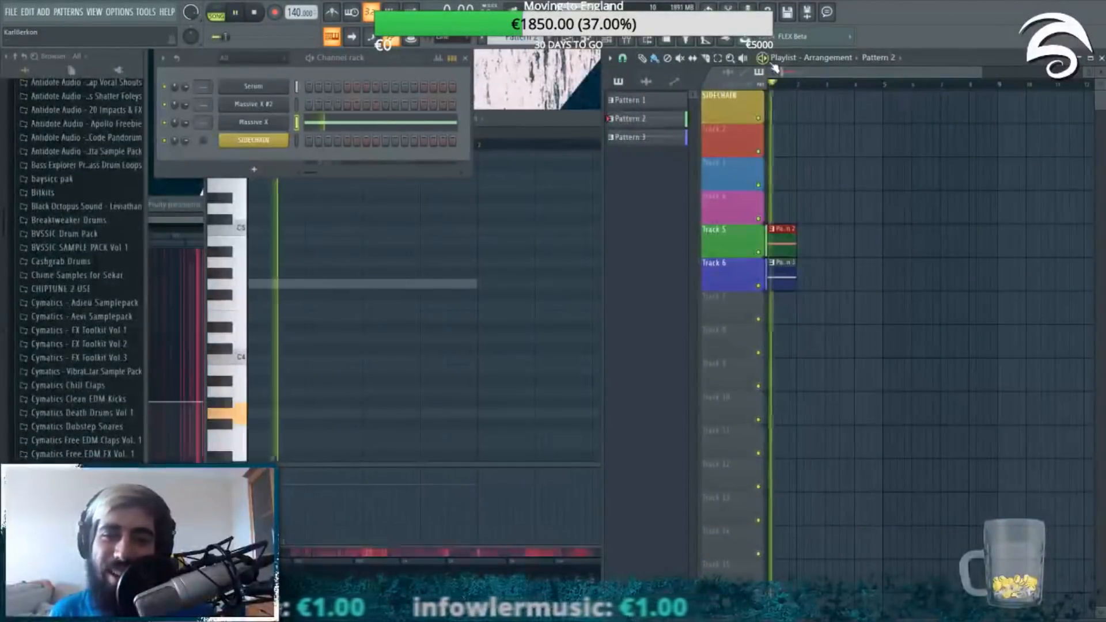
pyautogui.click(255, 13)
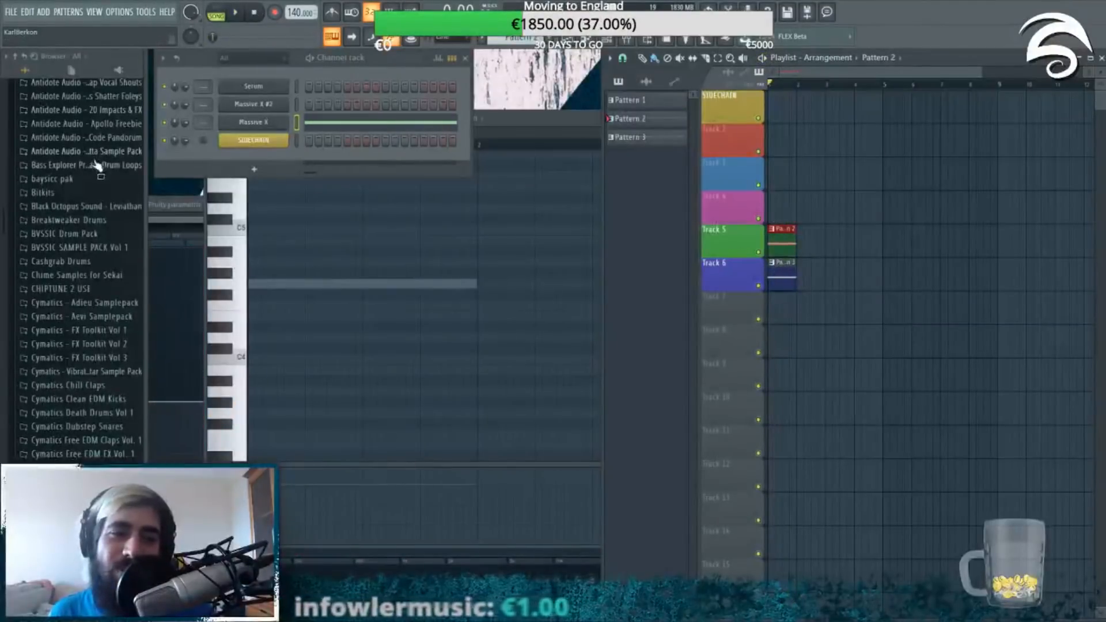
pyautogui.scroll(4, 89, 184)
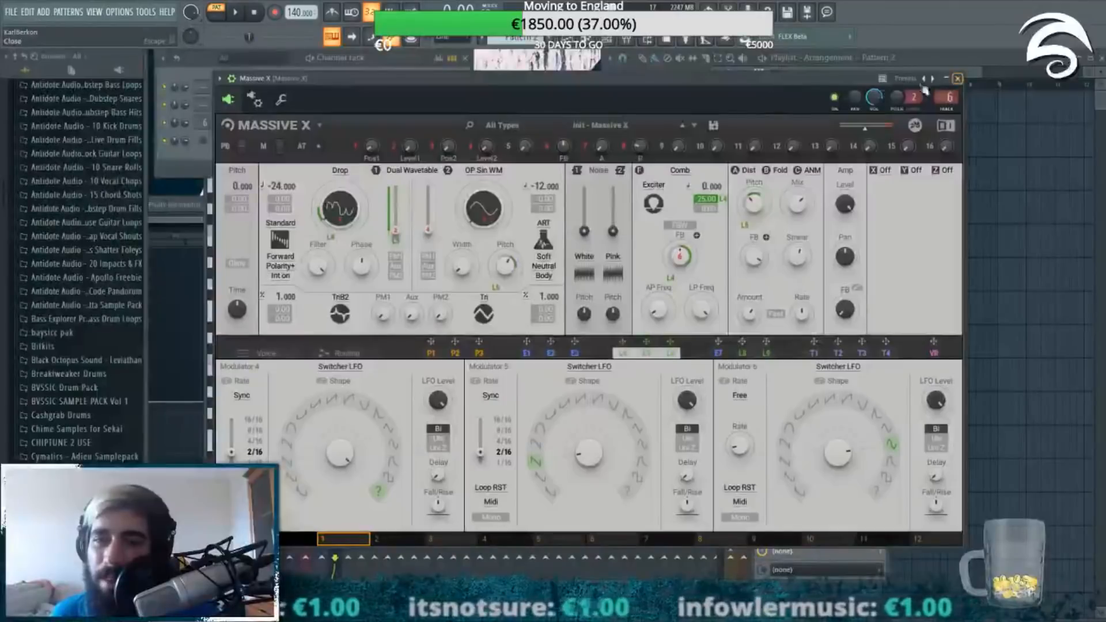
# Step: Close the Massive X window to reveal the playlist, play both patterns through the mixer, stop, and close the MENTAL ARP THING patch's window
pyautogui.click(958, 79)
pyautogui.click(712, 76)
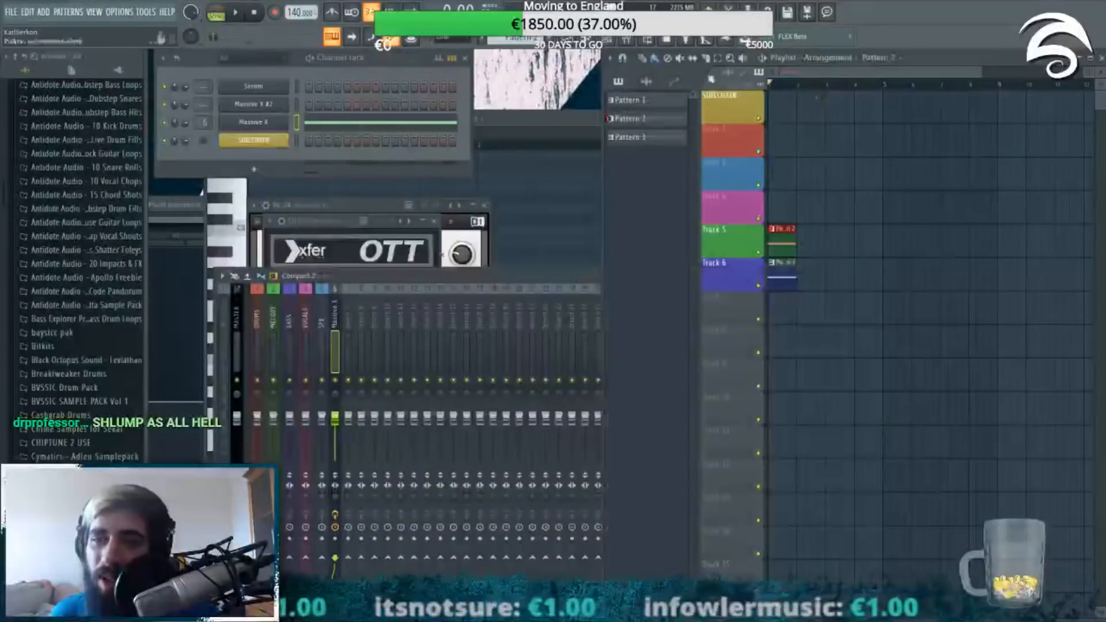
pyautogui.click(763, 58)
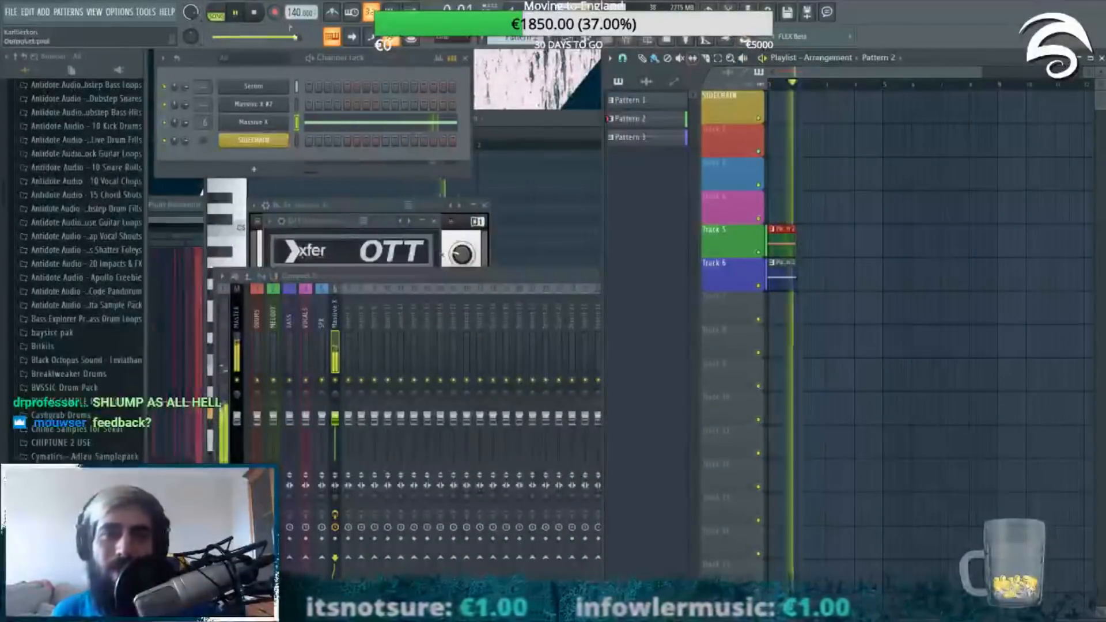
pyautogui.click(257, 17)
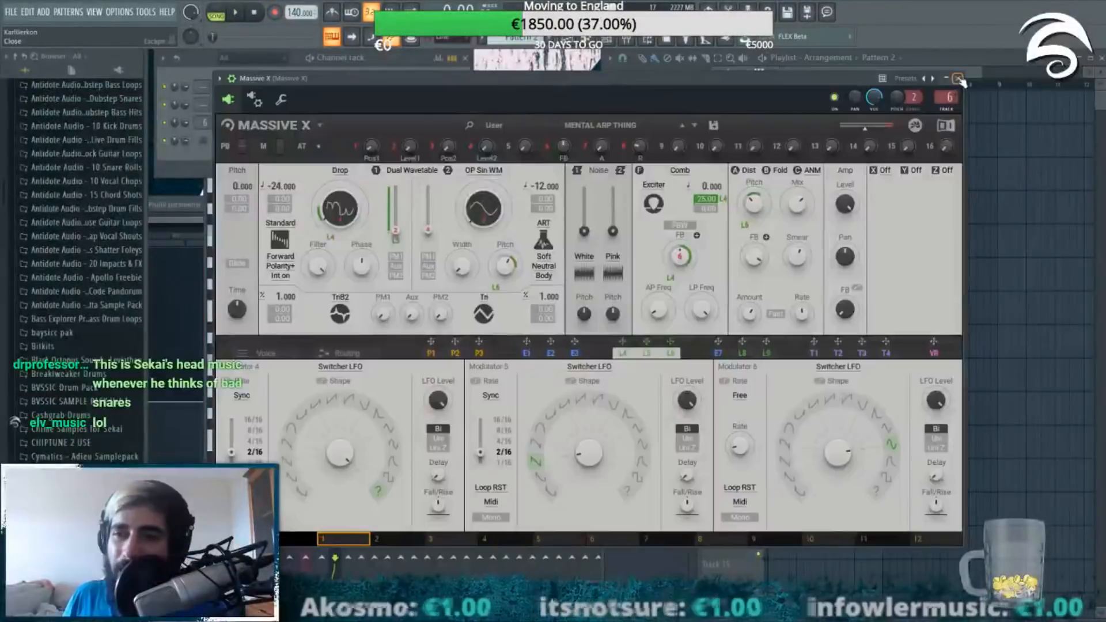
pyautogui.click(959, 82)
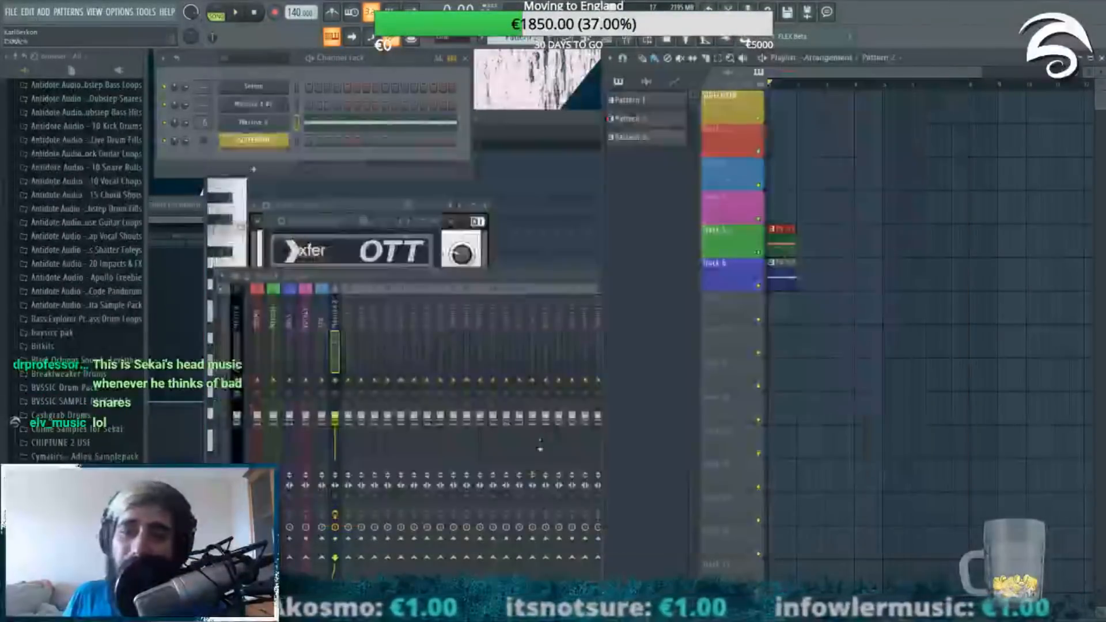